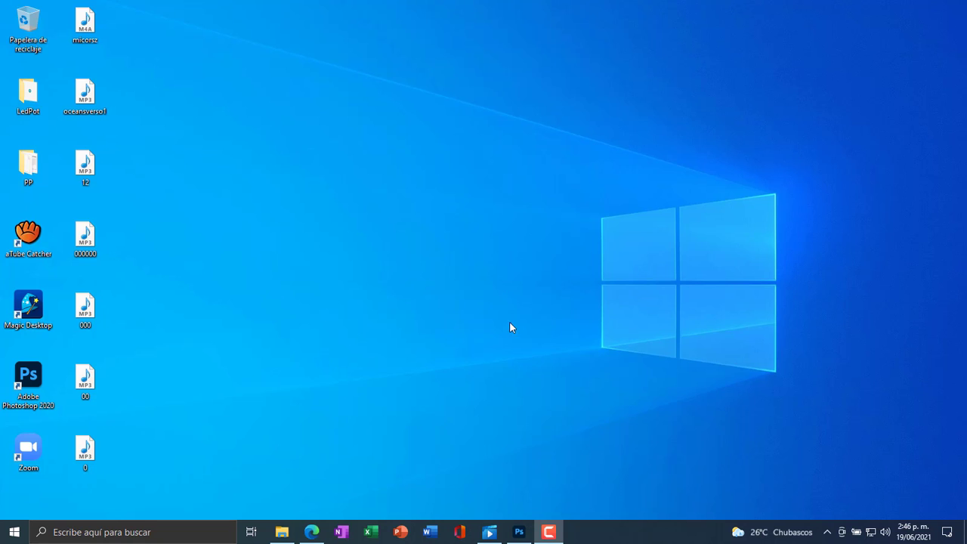
Step: In the Edge browser, save the enlarged curly-haired woman image from the "colochos" image results as a JPEG named Colochos
click(519, 530)
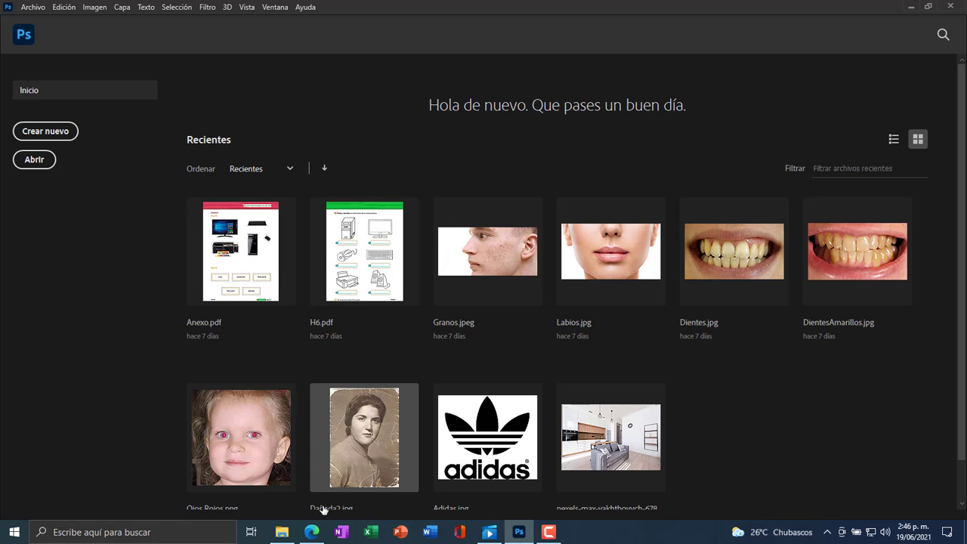
click(311, 532)
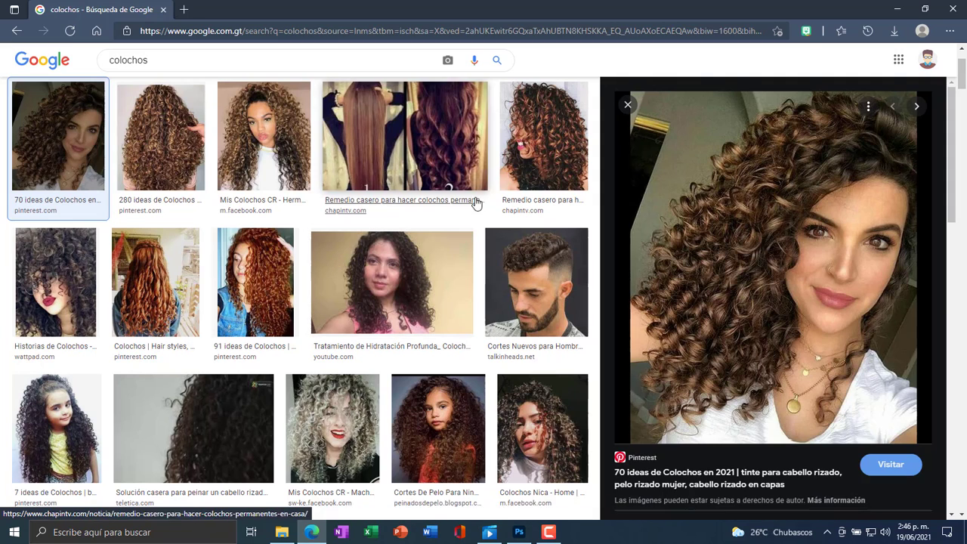
scroll(479, 203, up, 2)
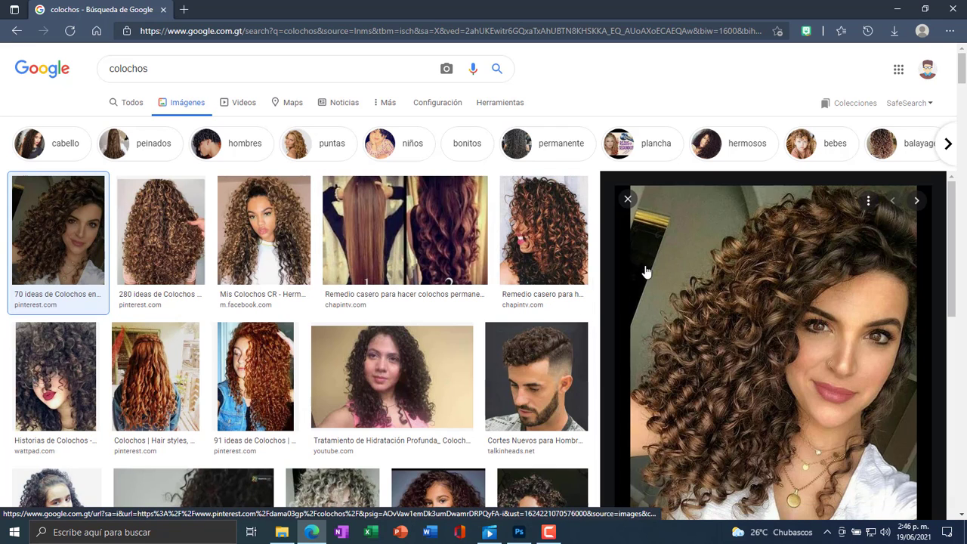
scroll(821, 280, down, 1)
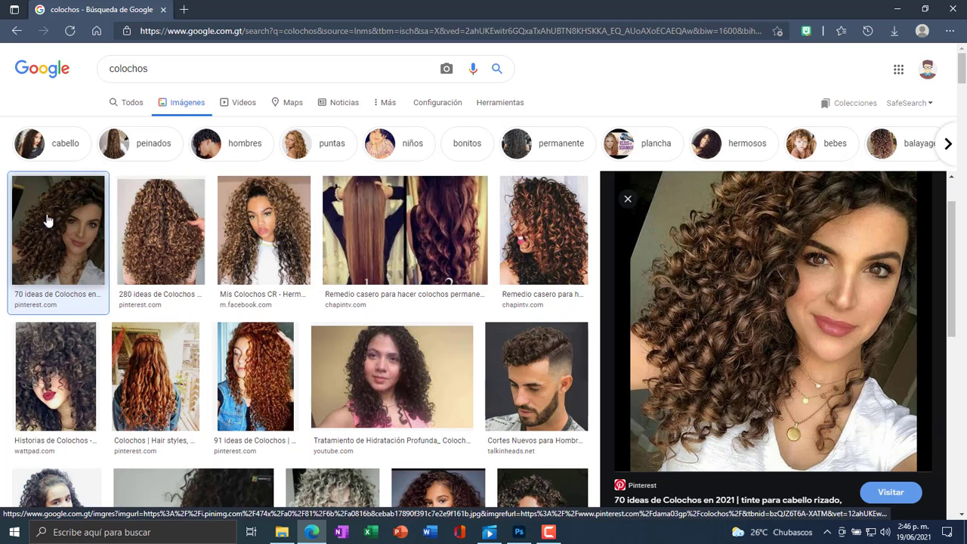
scroll(715, 276, down, 2)
scroll(755, 211, up, 1)
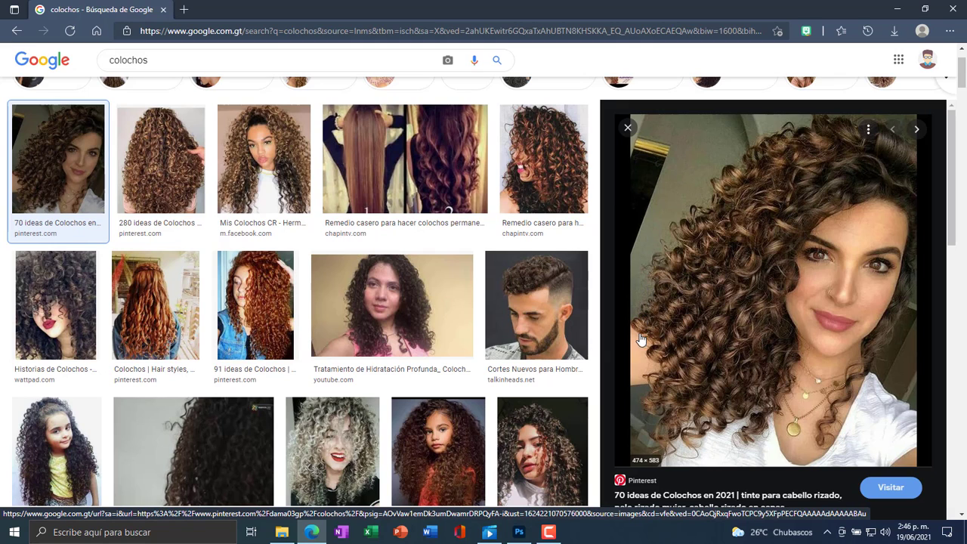
right_click(744, 235)
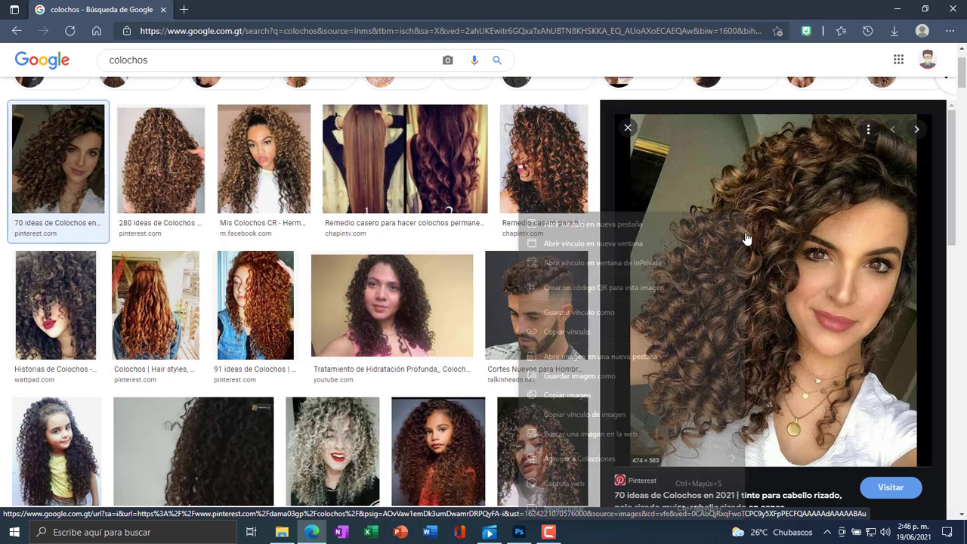
click(604, 375)
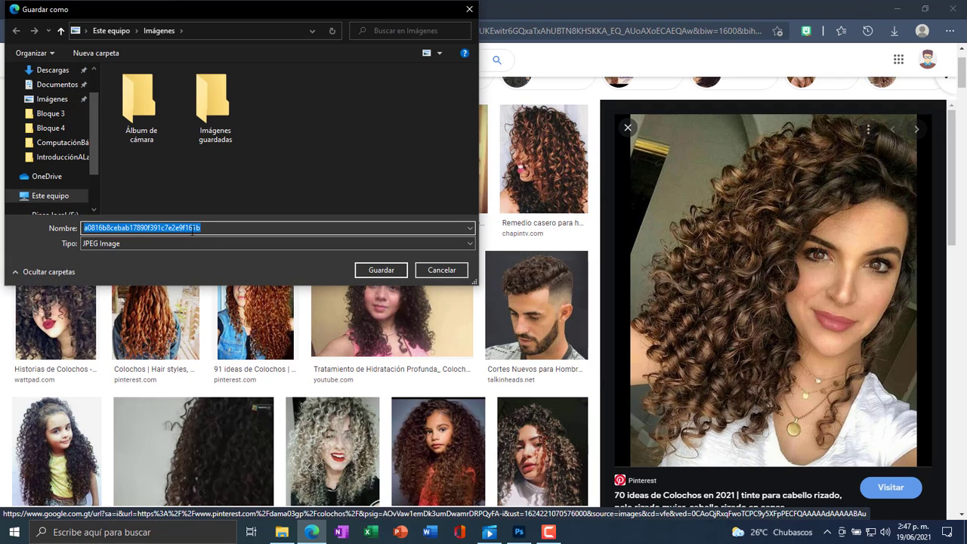
text(Colochos)
key(Return)
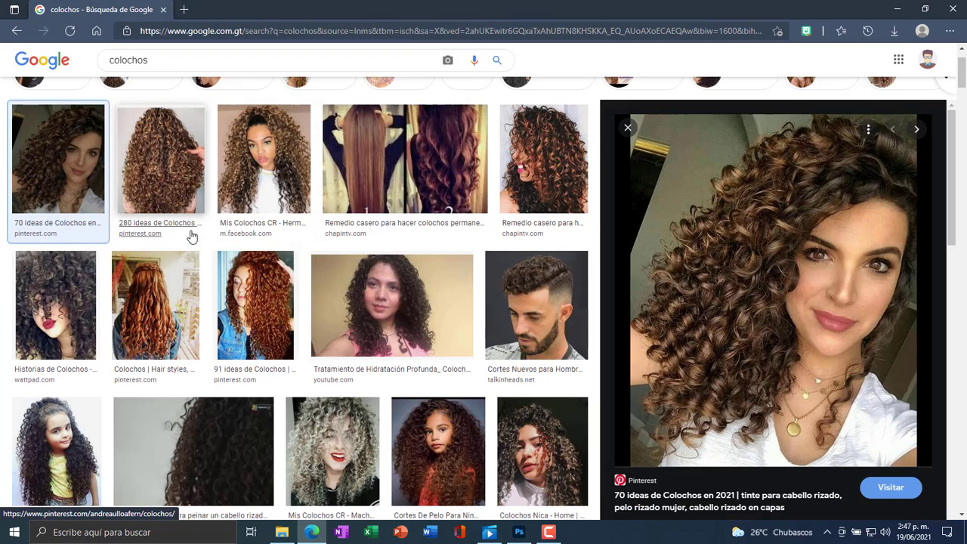
Step: Switch to Photoshop and open the Colochos image from the Imágenes folder, leaving its colour profile unmodified
click(905, 6)
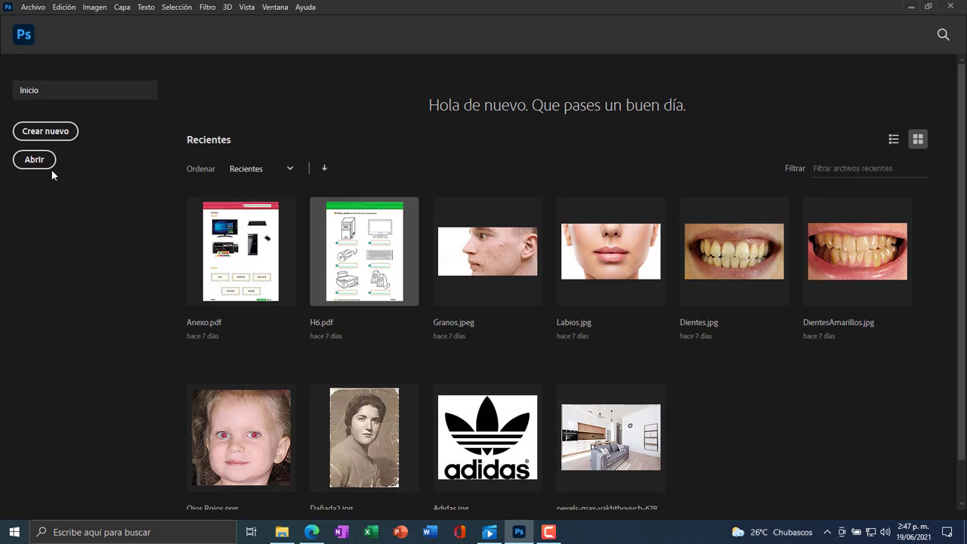
click(22, 160)
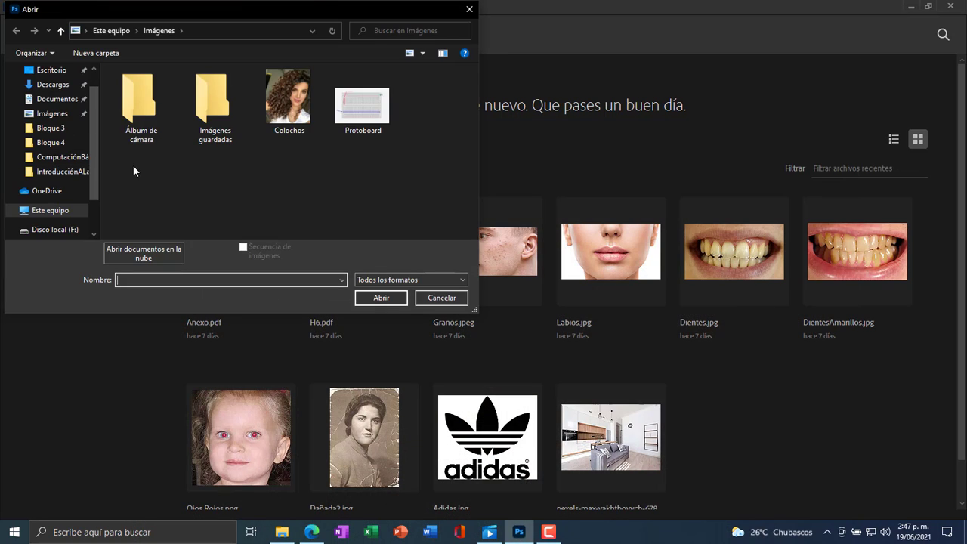
click(289, 102)
click(381, 298)
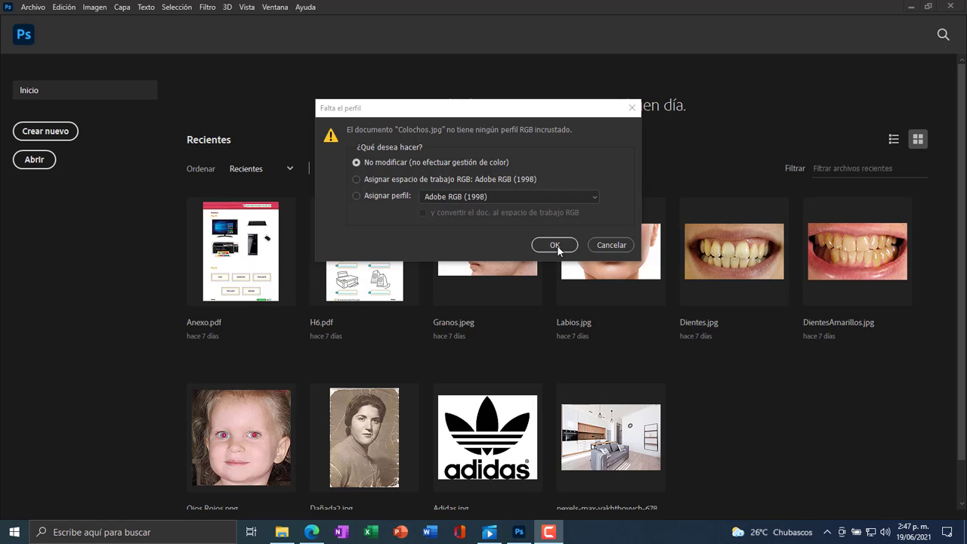
key(Return)
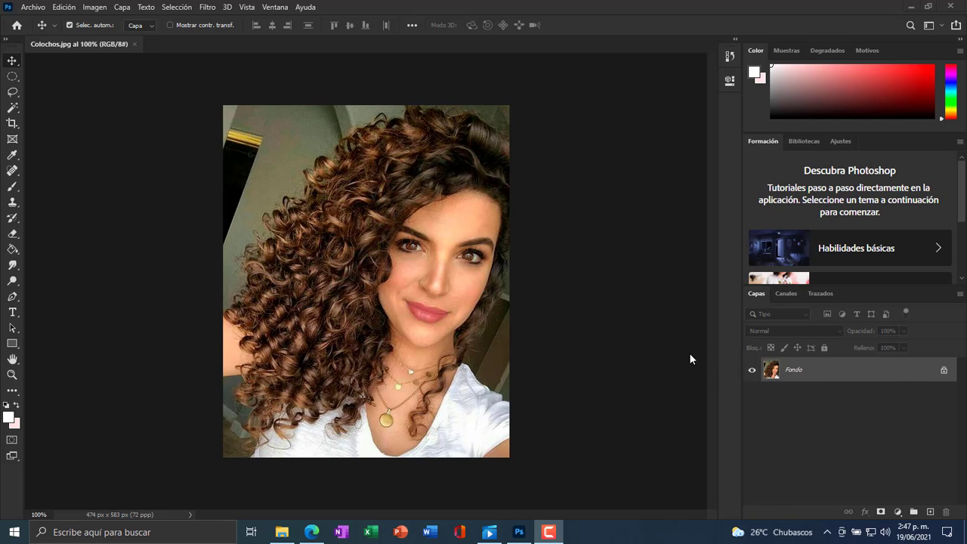
Step: Unlock the Fondo background layer, duplicate it and hide the original beneath the copy
click(943, 373)
click(944, 374)
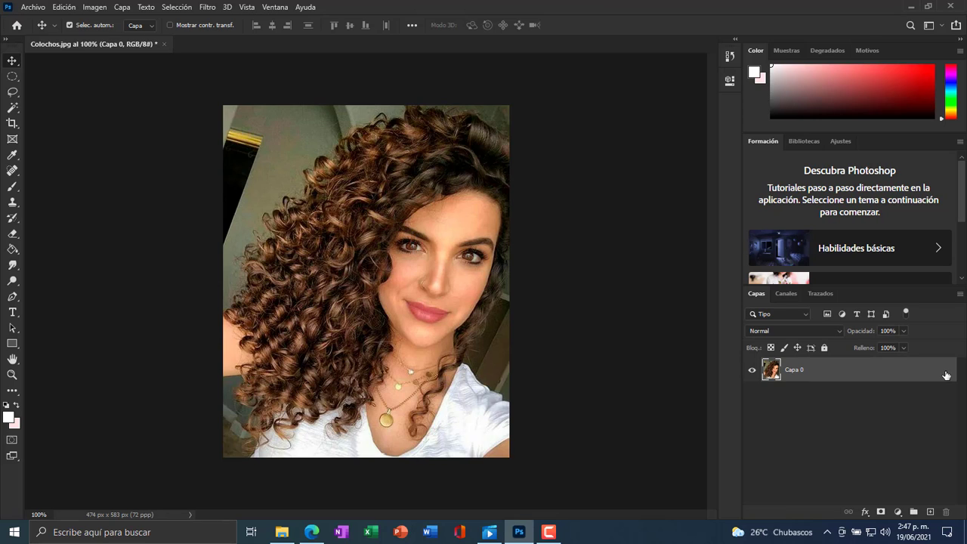
key(ctrl+j)
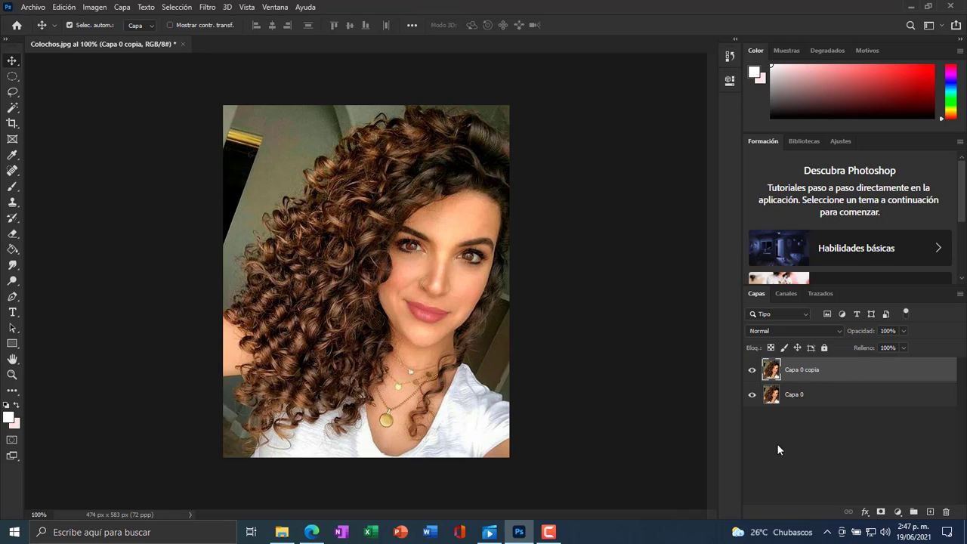
click(751, 394)
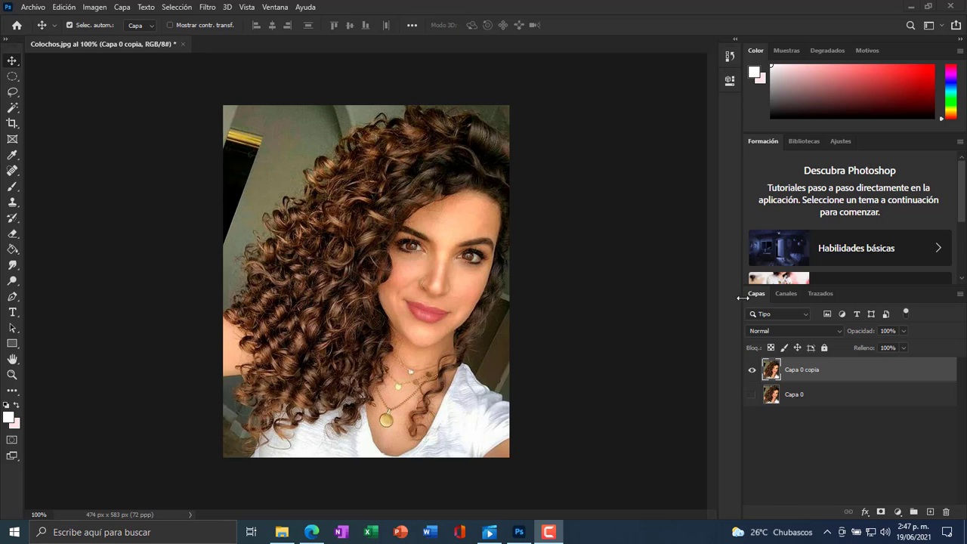
Step: Compare the Rojo, Verde and Azul channels individually to judge the contrast between the hair and the background
click(786, 294)
click(816, 294)
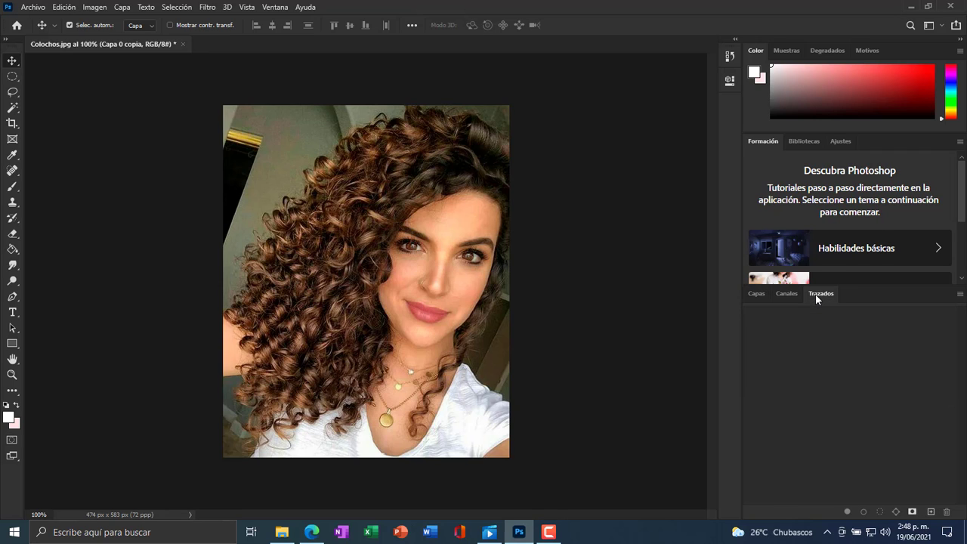
click(786, 294)
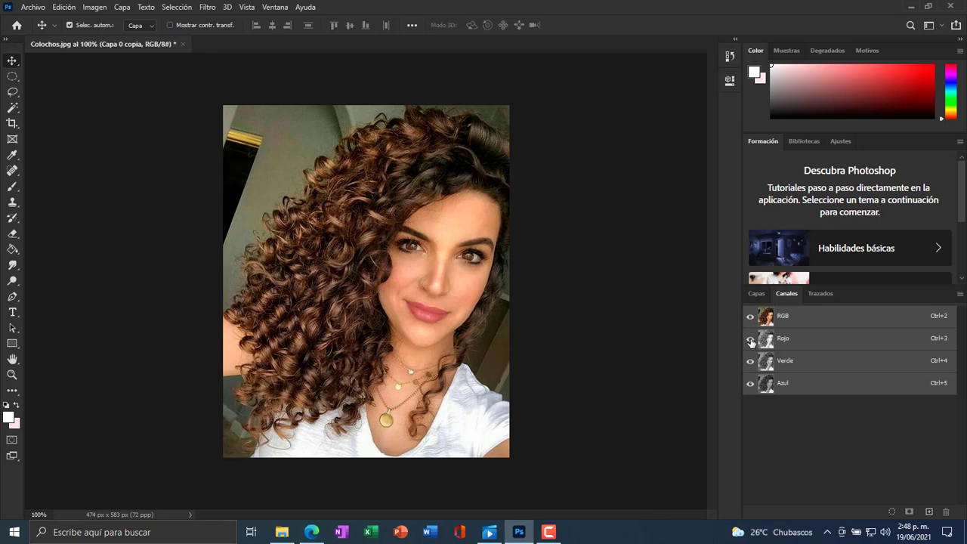
drag(750, 338, 752, 391)
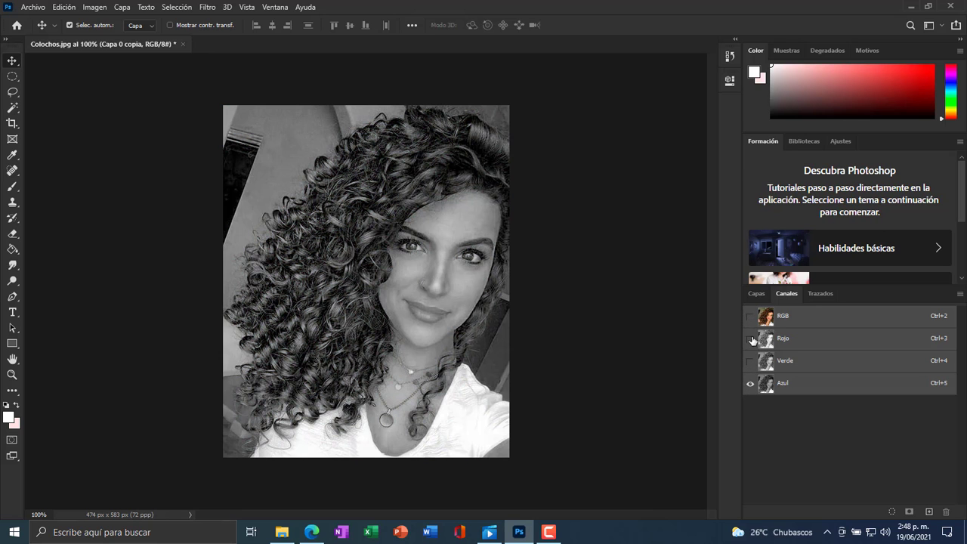
click(750, 338)
click(750, 361)
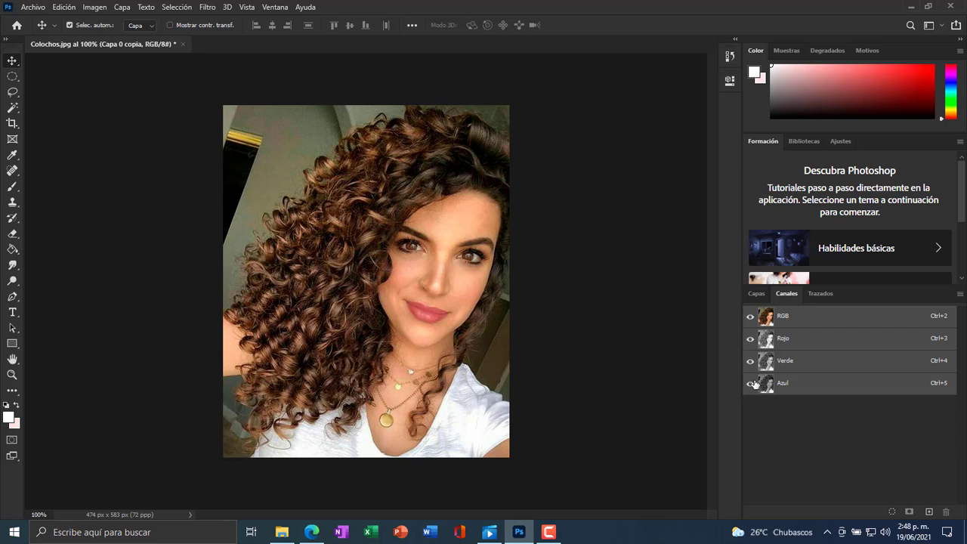
click(750, 340)
click(750, 384)
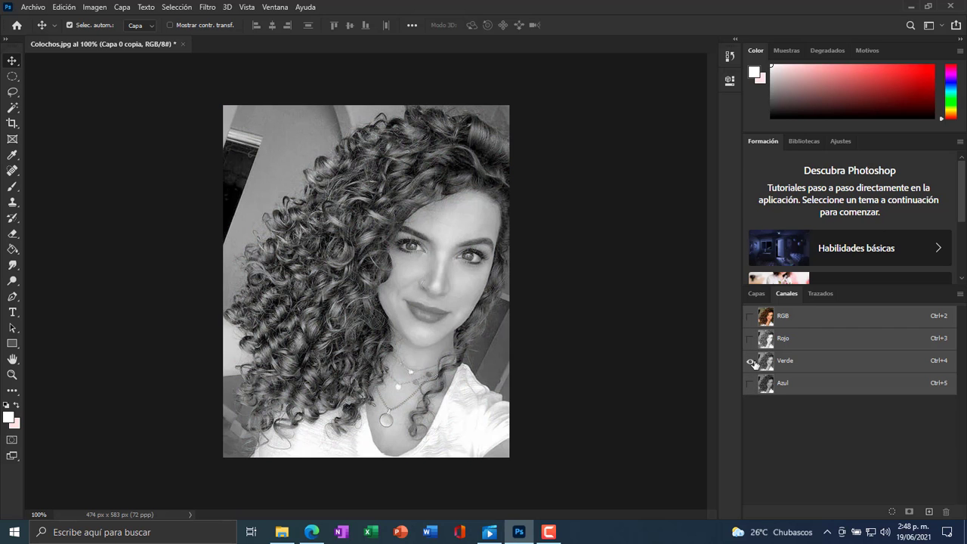
click(750, 339)
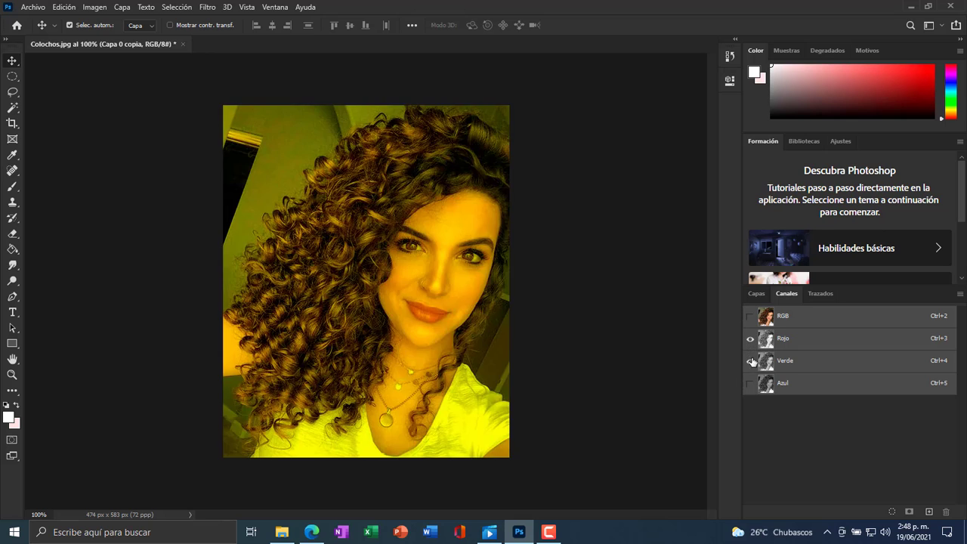
click(750, 361)
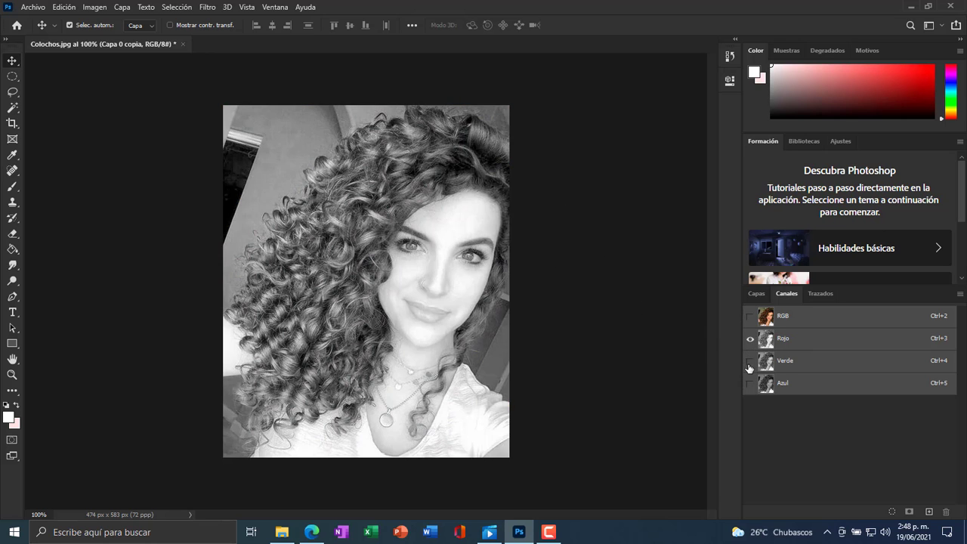
click(750, 361)
click(749, 338)
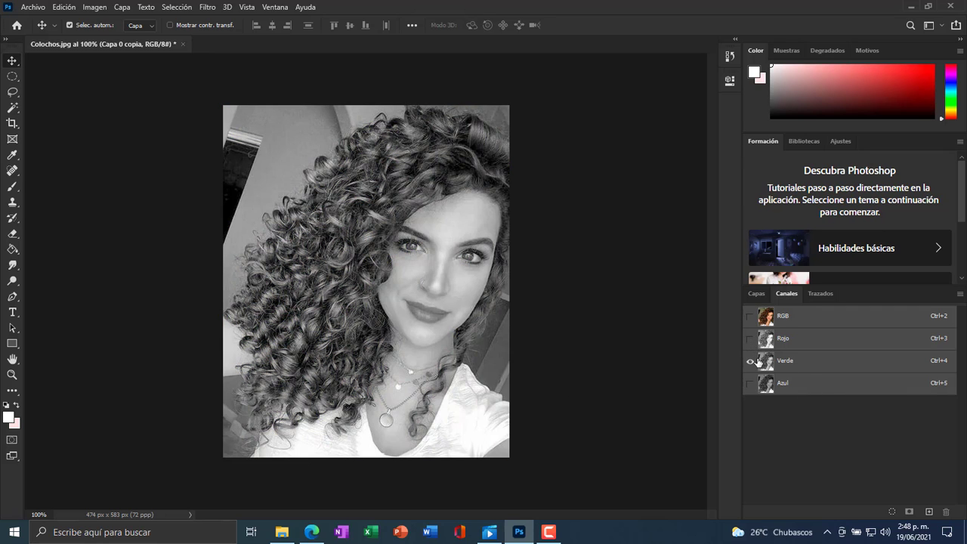
click(750, 383)
click(751, 362)
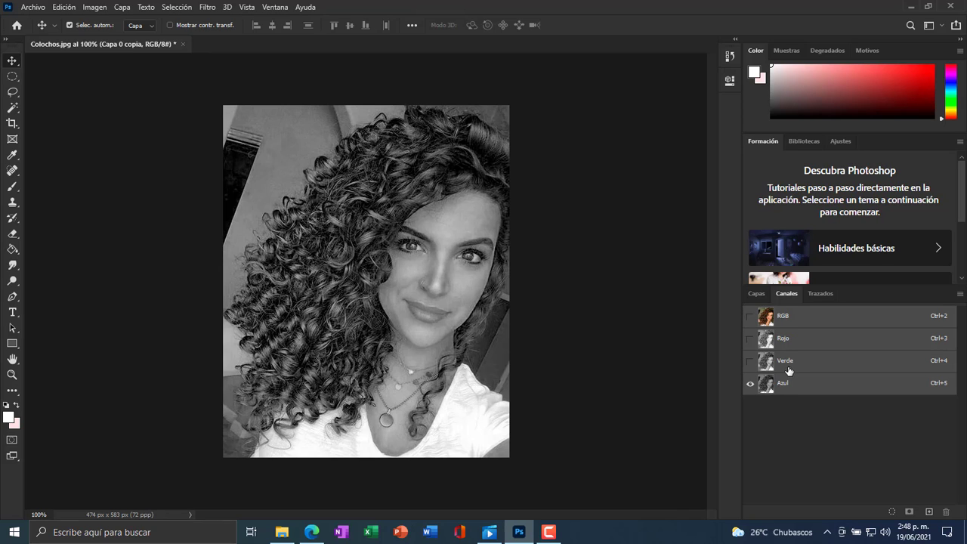
click(750, 339)
click(750, 383)
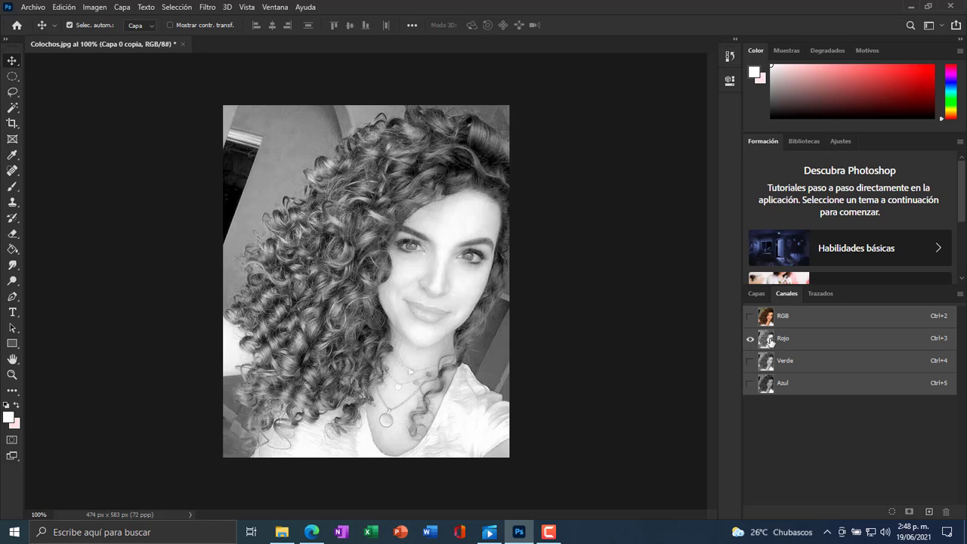
Step: Show only the Azul channel and load it as a selection
click(750, 383)
click(749, 338)
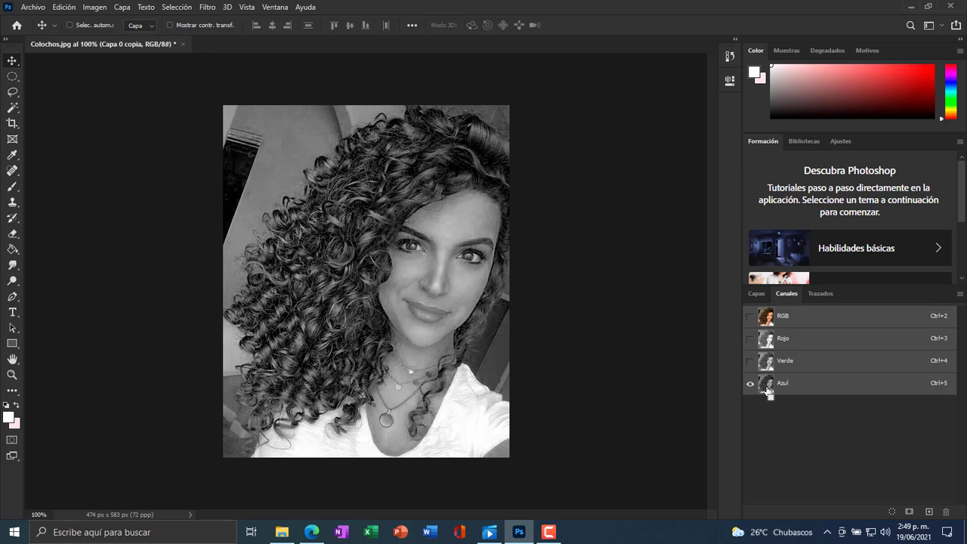
ctrl+click(766, 385)
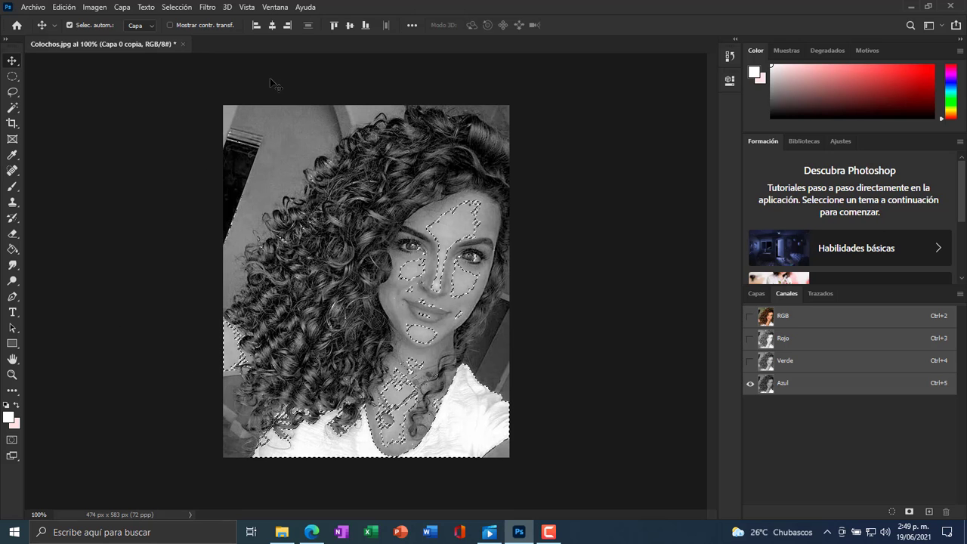
key(ctrl+d)
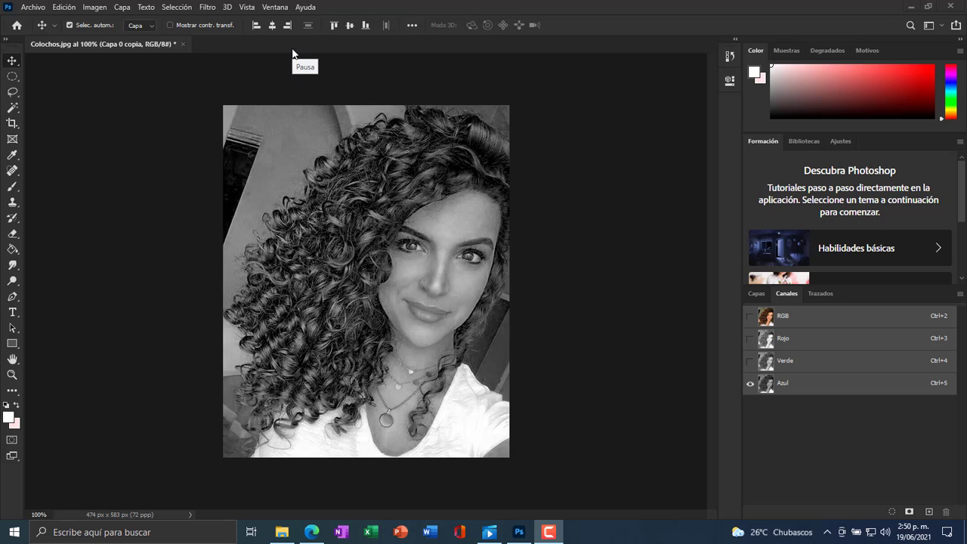
click(388, 269)
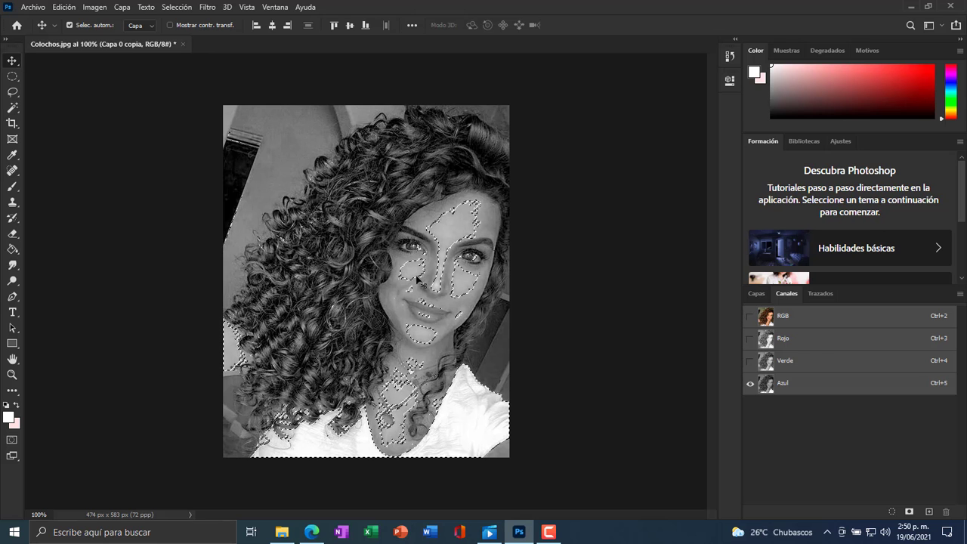
Step: Add a layer mask to Capa 0 copia that hides the selected bright areas
click(756, 294)
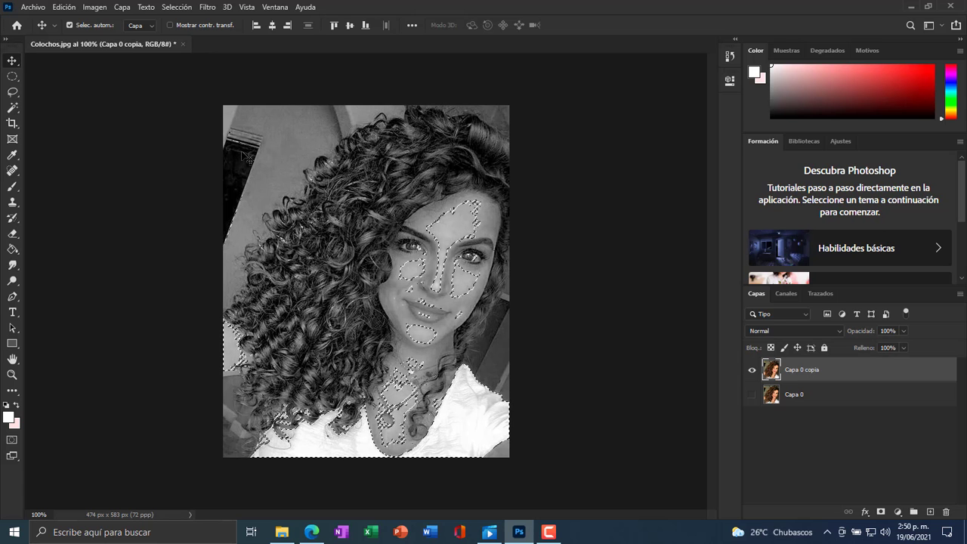
click(880, 512)
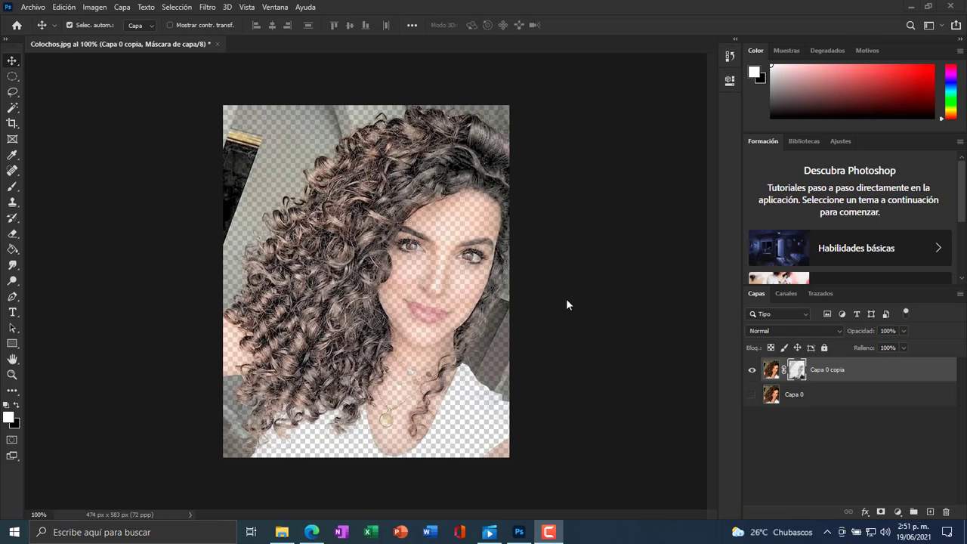
Step: Set up the Brush tool with white as the foreground colour and a soft tip of 76 px
click(12, 186)
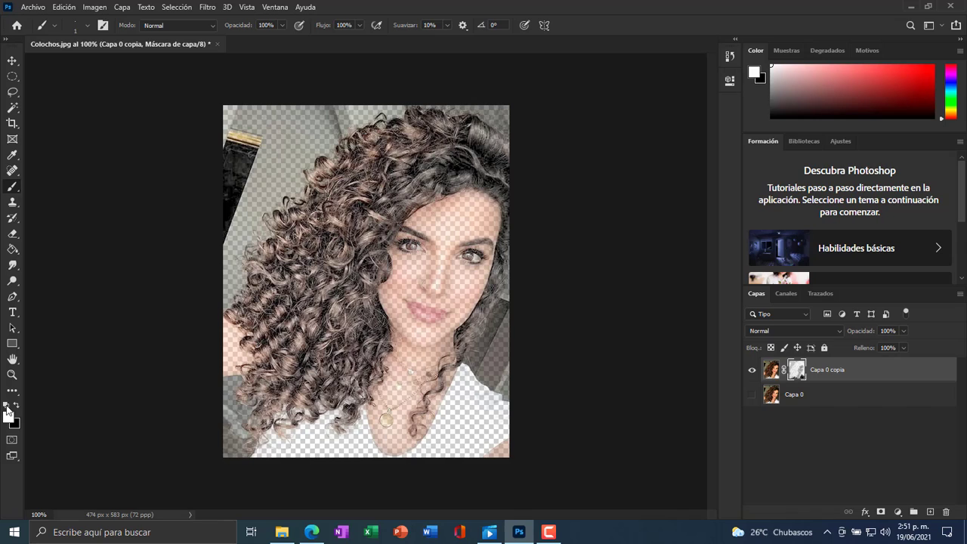
click(17, 405)
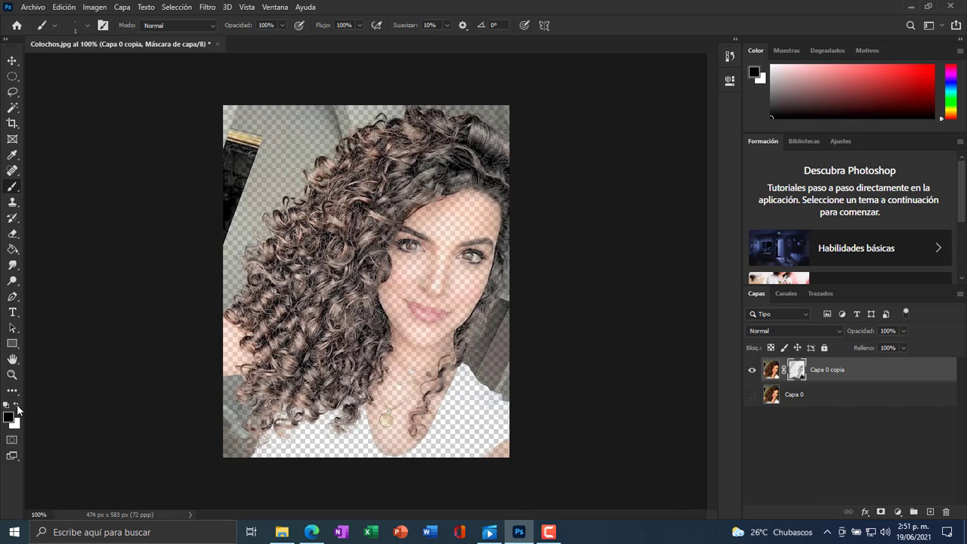
key(x)
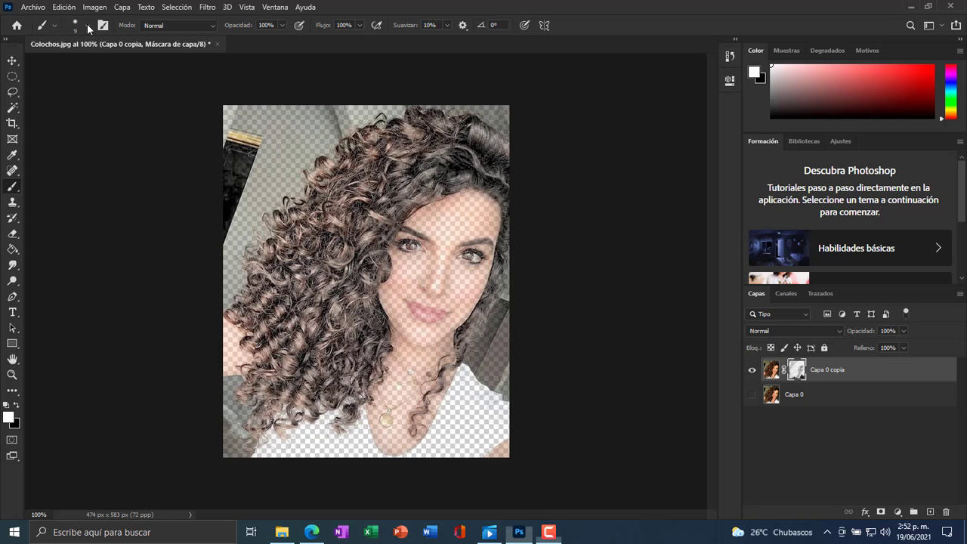
click(87, 24)
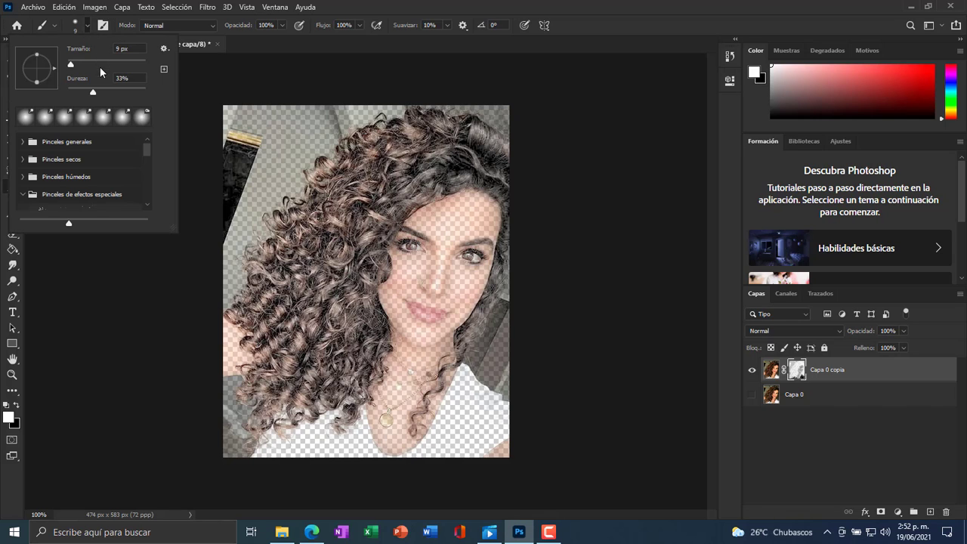
click(262, 89)
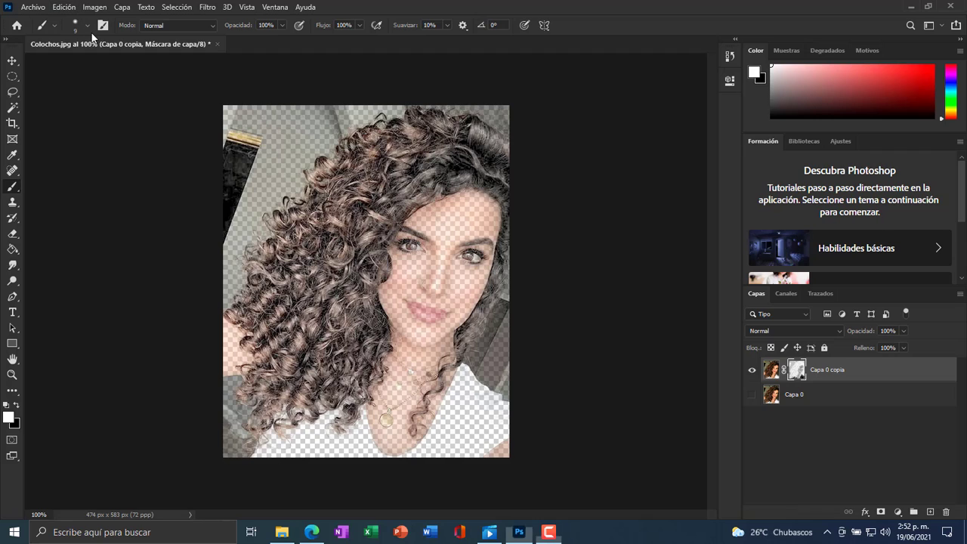
click(87, 26)
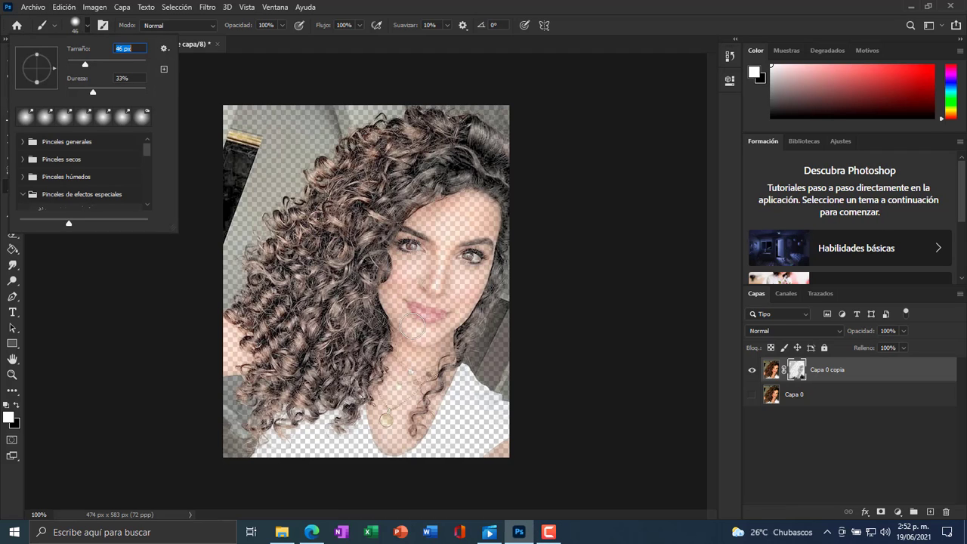
alt+right_click(407, 272)
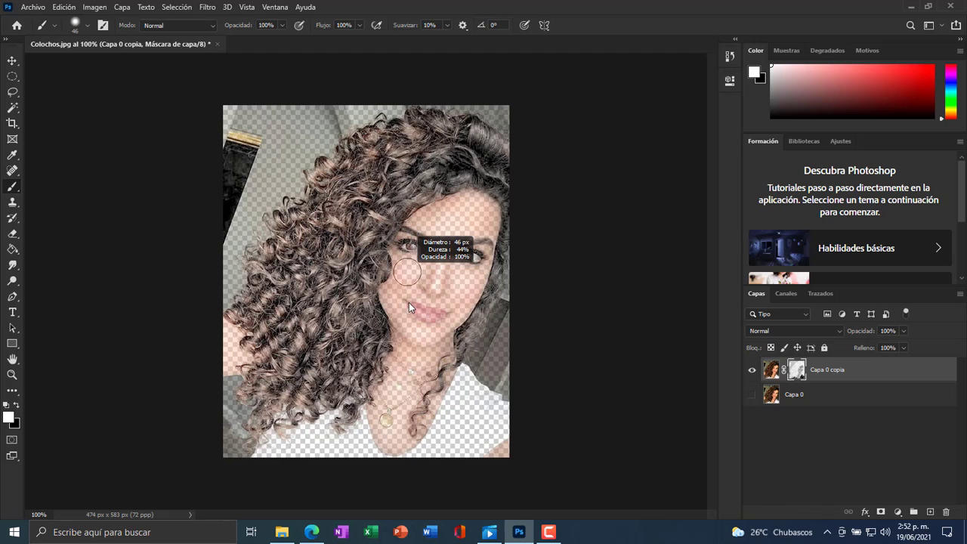
mouse_move(403, 312)
mouse_down()
mouse_move(459, 272)
mouse_move(391, 275)
mouse_move(452, 274)
mouse_move(409, 279)
mouse_up()
Step: Paint white on the Capa 0 copia mask over the face, neck, shirt and curls to restore their full opacity
mouse_move(408, 210)
mouse_down()
mouse_move(408, 196)
mouse_move(409, 226)
mouse_up()
mouse_move(407, 269)
mouse_down()
mouse_move(386, 293)
mouse_move(435, 240)
mouse_move(427, 227)
mouse_move(410, 243)
mouse_move(456, 194)
mouse_move(454, 215)
mouse_move(427, 237)
mouse_move(443, 243)
mouse_move(406, 291)
mouse_move(448, 265)
mouse_move(454, 293)
mouse_move(427, 314)
mouse_move(471, 249)
mouse_move(482, 198)
mouse_move(483, 210)
mouse_move(472, 183)
mouse_move(384, 189)
mouse_move(346, 207)
mouse_move(331, 298)
mouse_move(404, 363)
mouse_move(442, 366)
mouse_move(421, 391)
mouse_move(425, 412)
mouse_move(484, 450)
mouse_move(490, 421)
mouse_move(438, 375)
mouse_move(416, 427)
mouse_move(345, 419)
mouse_move(335, 433)
mouse_move(293, 436)
mouse_move(290, 452)
mouse_move(346, 425)
mouse_move(316, 424)
mouse_move(363, 390)
mouse_move(310, 385)
mouse_move(283, 415)
mouse_move(259, 421)
mouse_move(296, 438)
mouse_up()
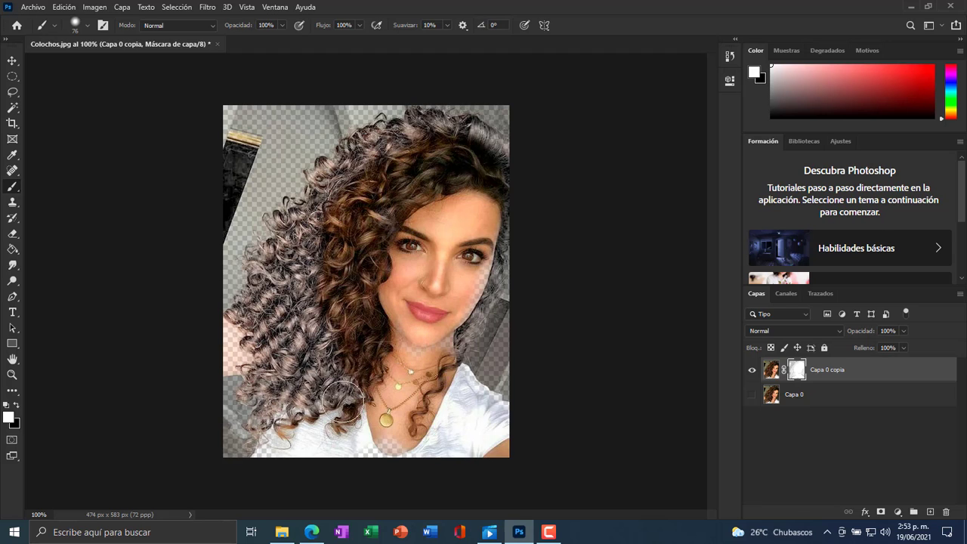
mouse_move(353, 385)
mouse_down()
mouse_move(330, 415)
mouse_move(316, 410)
mouse_move(332, 333)
mouse_move(295, 340)
mouse_move(332, 222)
mouse_move(356, 194)
mouse_move(437, 146)
mouse_move(481, 150)
mouse_move(521, 172)
mouse_move(467, 144)
mouse_move(418, 143)
mouse_move(374, 167)
mouse_move(383, 152)
mouse_move(355, 178)
mouse_up()
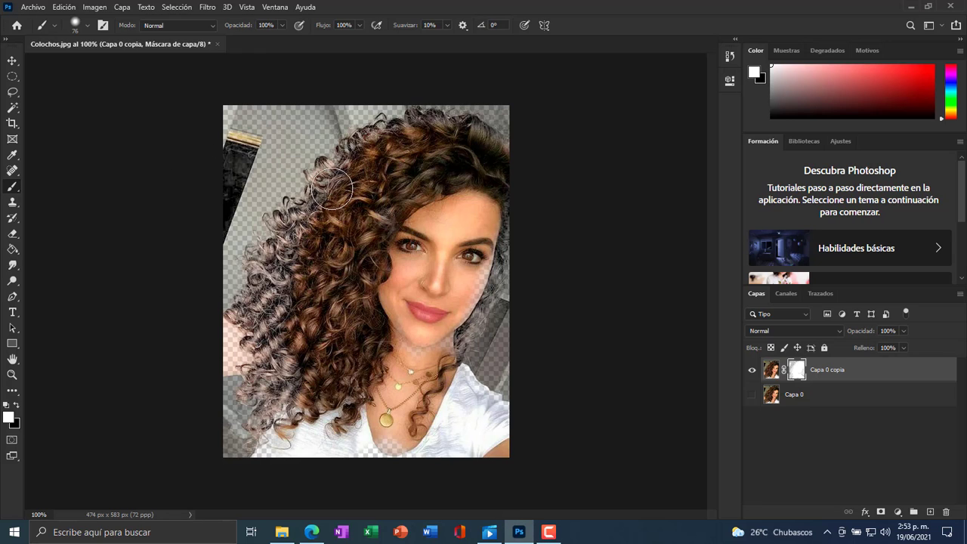
mouse_move(331, 191)
mouse_down()
mouse_move(318, 236)
mouse_move(301, 251)
mouse_move(299, 234)
mouse_move(291, 269)
mouse_move(275, 283)
mouse_move(287, 282)
mouse_move(256, 313)
mouse_move(280, 347)
mouse_move(278, 386)
mouse_move(287, 376)
mouse_move(219, 439)
mouse_move(231, 419)
mouse_move(204, 426)
mouse_move(231, 409)
mouse_move(261, 417)
mouse_move(236, 420)
mouse_up()
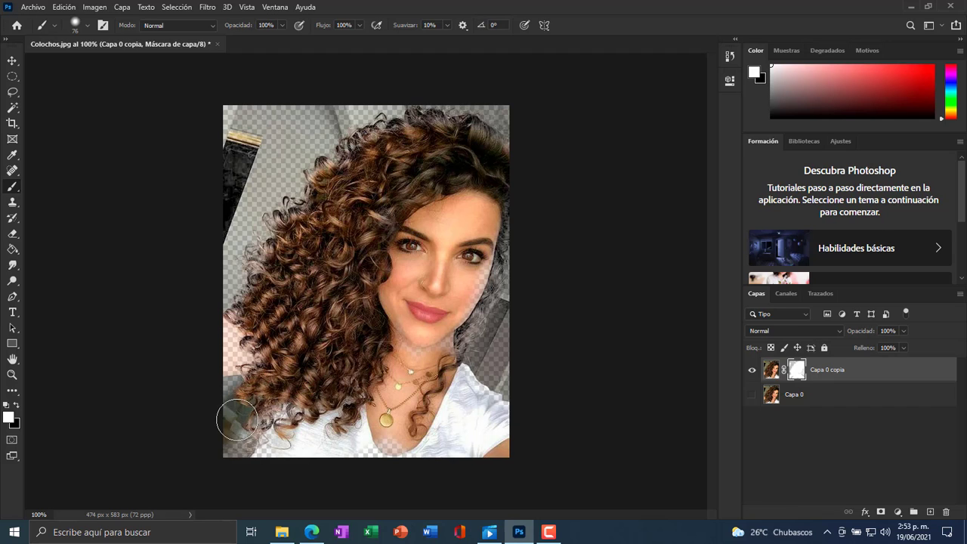
Step: Try hiding the background beside the lowest curls by painting black on the mask, undo the stroke and restore white as foreground
click(17, 406)
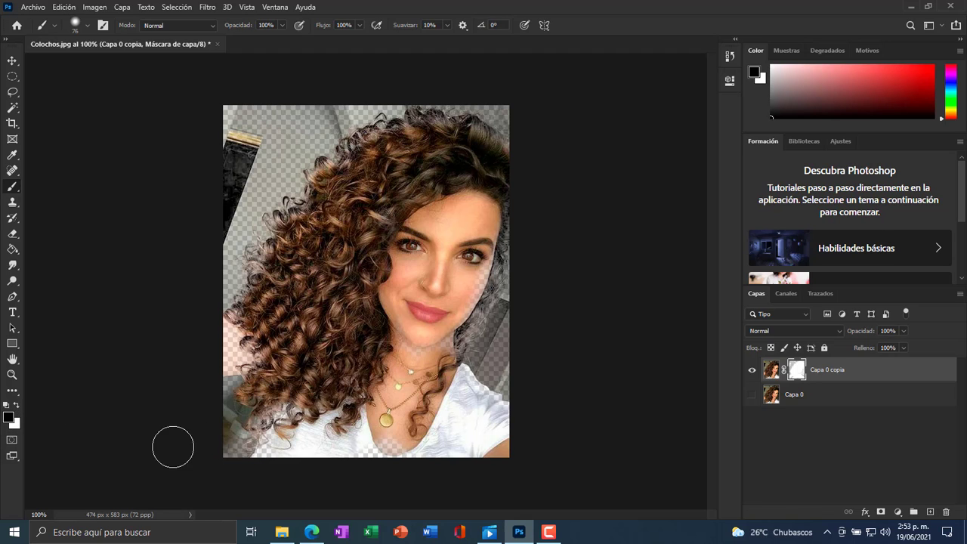
mouse_move(172, 445)
mouse_down()
mouse_move(260, 388)
mouse_move(204, 440)
mouse_move(258, 404)
mouse_move(222, 425)
mouse_move(252, 388)
mouse_move(203, 419)
mouse_up()
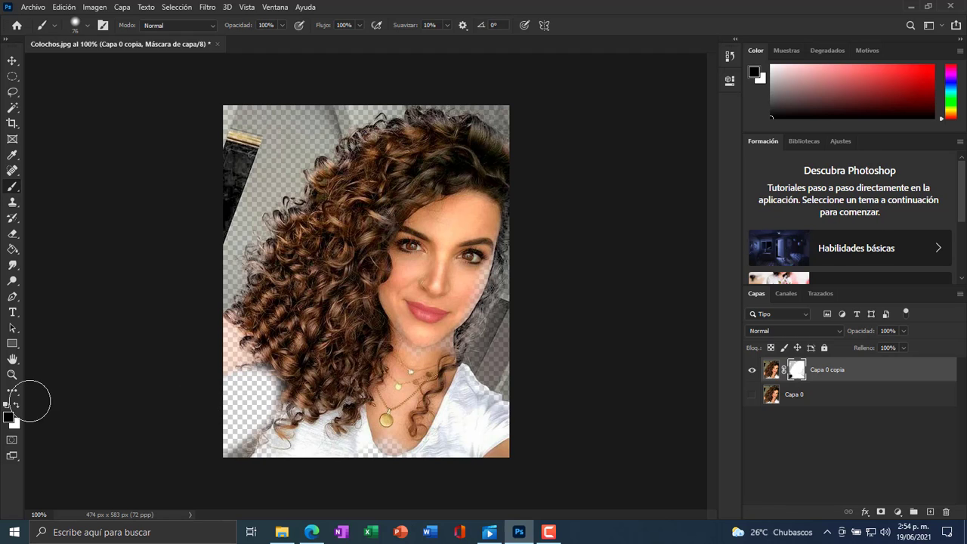
key(ctrl+z)
key(ctrl+shift+z)
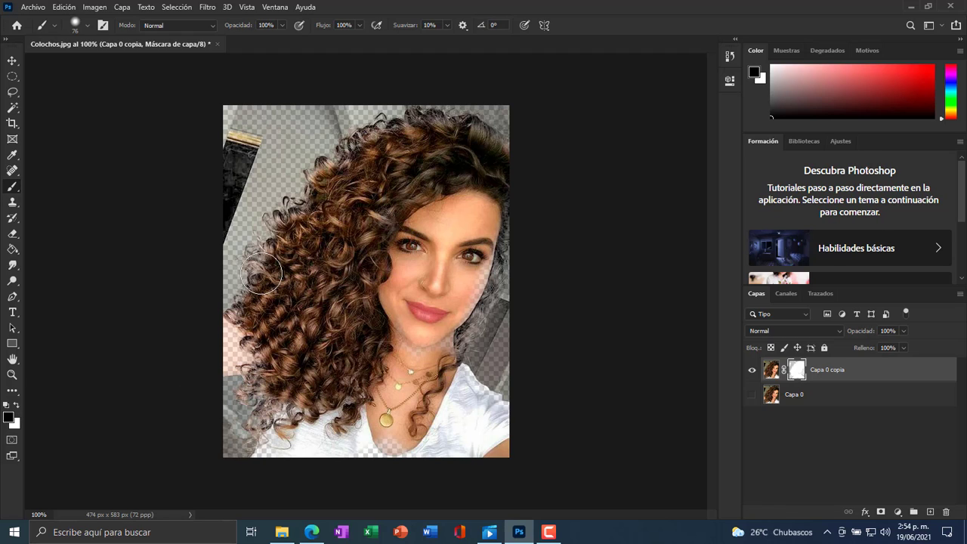
click(17, 406)
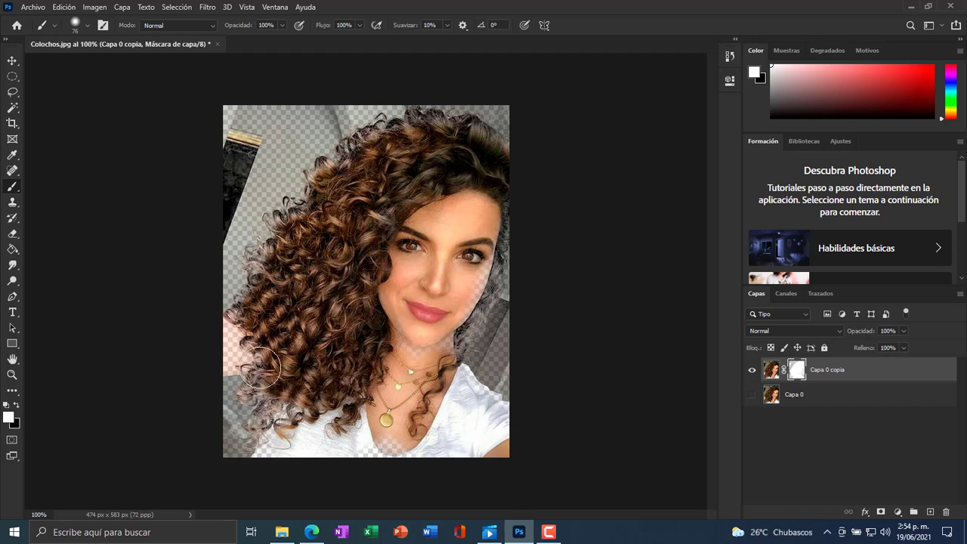
Step: Paint white on the mask over the lowest curls, the hair beside the cheek, the neck, the shirt's bottom and the raised arm
mouse_move(260, 368)
mouse_down()
mouse_move(268, 415)
mouse_move(267, 391)
mouse_move(306, 371)
mouse_move(287, 386)
mouse_move(295, 399)
mouse_move(283, 456)
mouse_up()
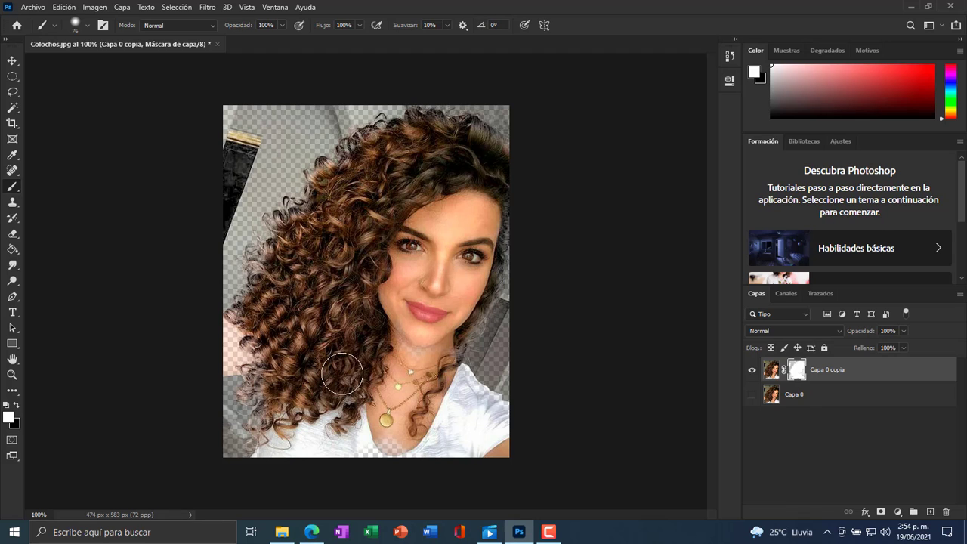
mouse_move(366, 404)
mouse_down()
mouse_move(382, 462)
mouse_move(426, 451)
mouse_move(451, 461)
mouse_move(495, 458)
mouse_move(422, 358)
mouse_move(395, 383)
mouse_move(397, 322)
mouse_move(375, 346)
mouse_move(344, 325)
mouse_up()
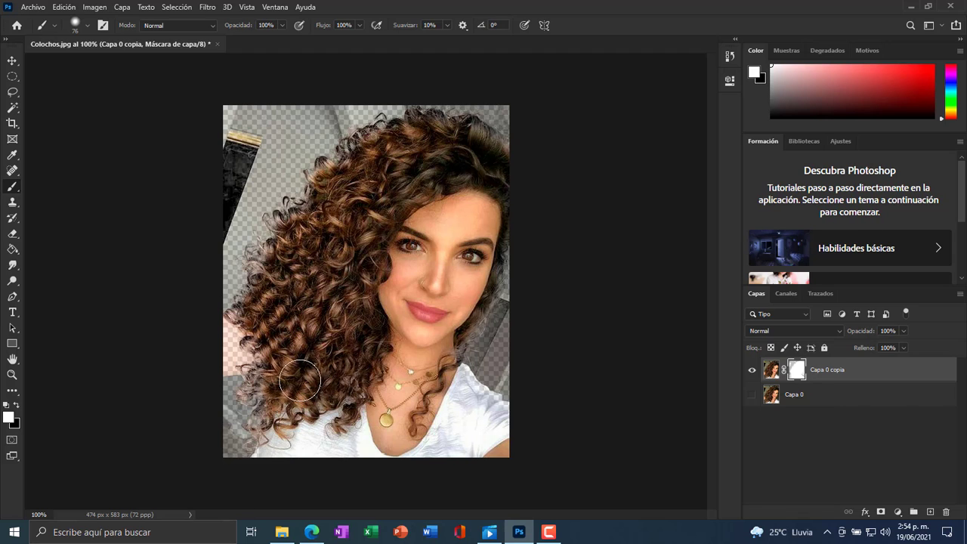
mouse_move(239, 342)
mouse_down()
mouse_move(343, 339)
mouse_move(419, 341)
mouse_move(244, 329)
mouse_move(279, 330)
mouse_move(234, 340)
mouse_move(275, 342)
mouse_move(245, 356)
mouse_move(288, 342)
mouse_up()
key(ctrl+z)
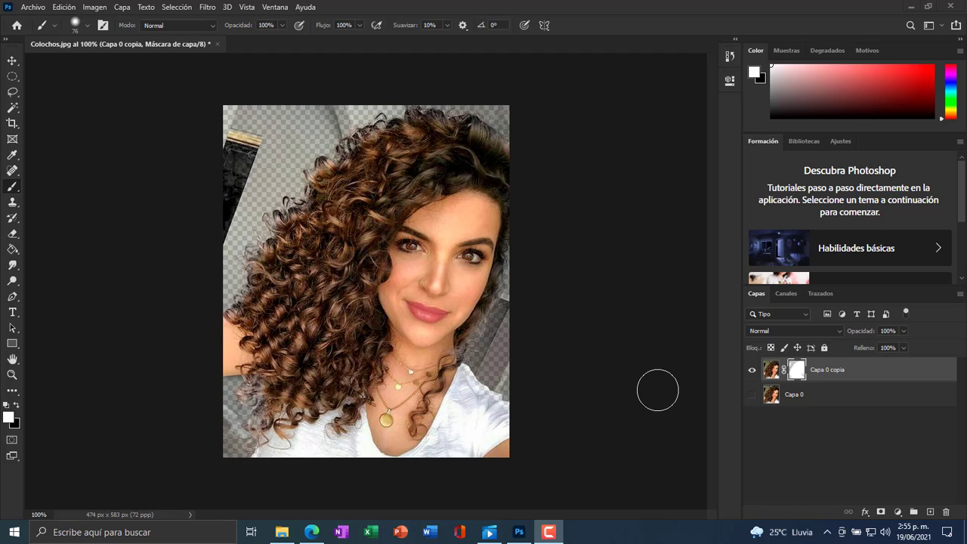
Step: Display the Capa 0 copia mask on its own and paint white over the dark fringe along the shoulder
click(799, 370)
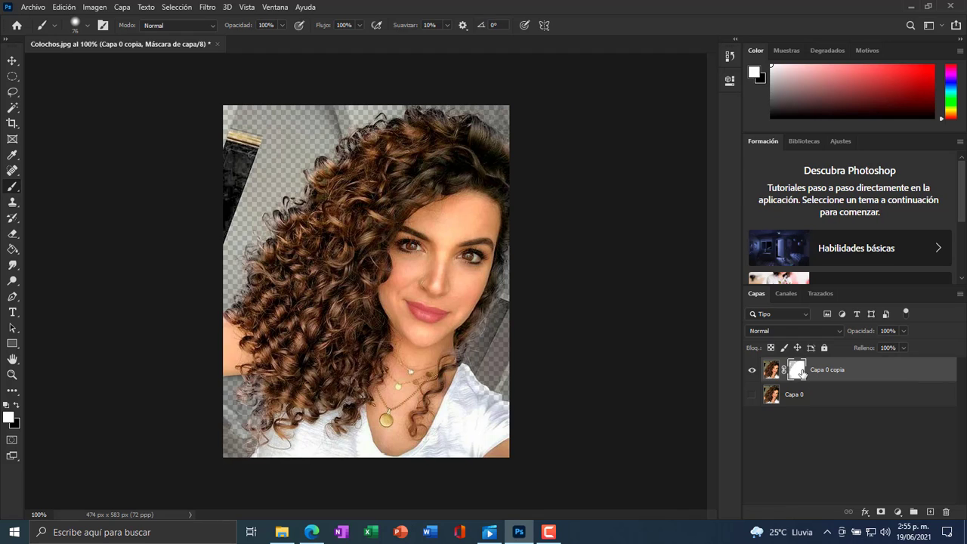
alt+click(799, 370)
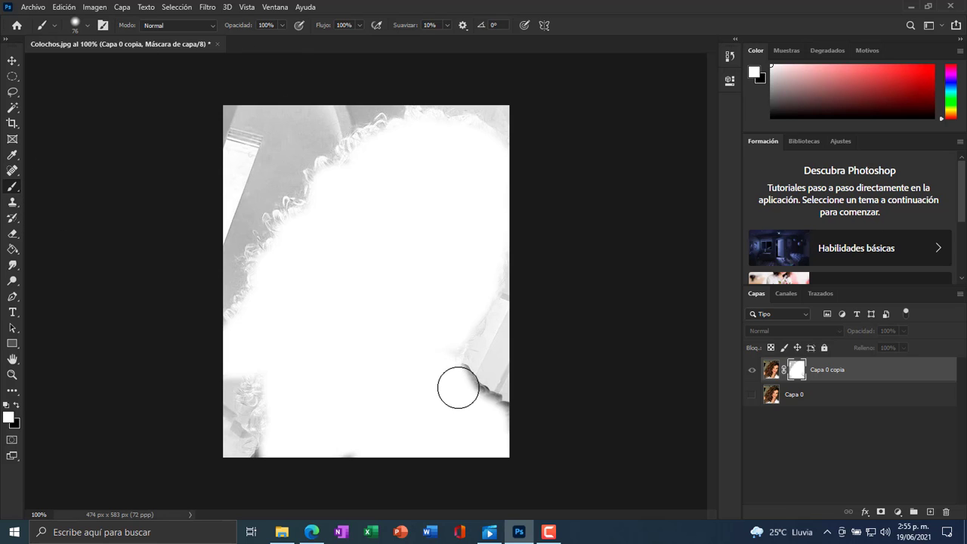
mouse_move(458, 386)
mouse_down()
mouse_move(460, 414)
mouse_move(476, 407)
mouse_move(468, 421)
mouse_move(490, 414)
mouse_move(462, 436)
mouse_up()
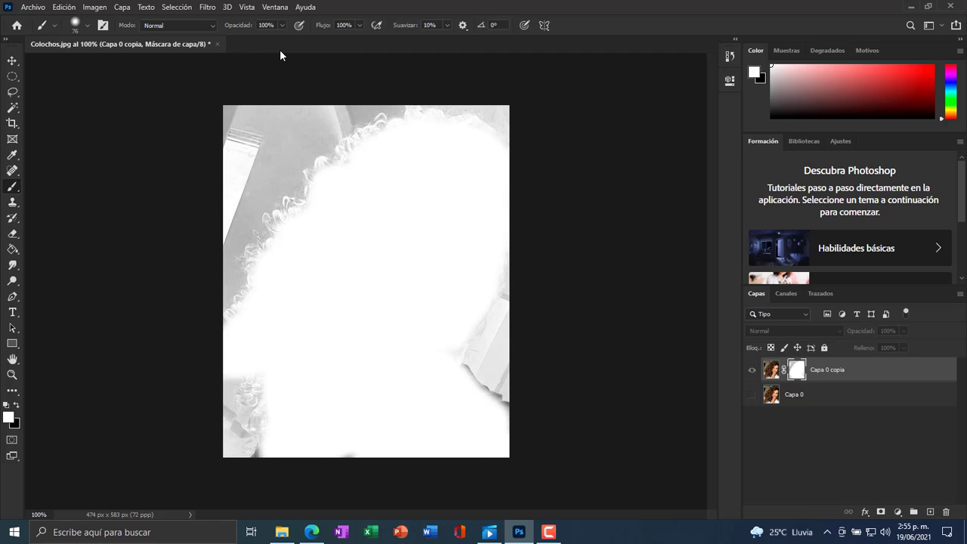
Step: Reduce the brush to 11 px and paint white over the remaining dark edge along the shoulder in the mask
click(86, 24)
click(80, 63)
click(89, 27)
key(ctrl+plus)
key(ctrl+plus)
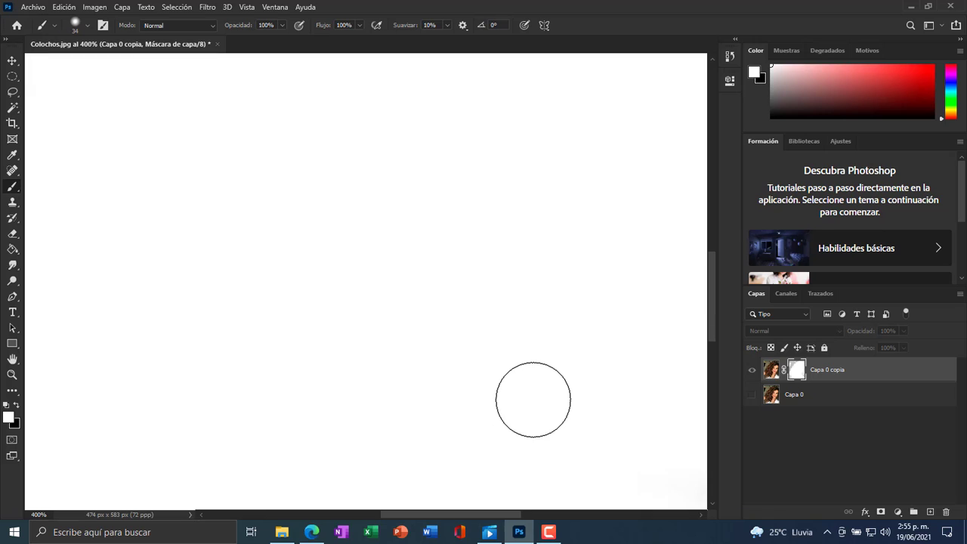
key(ctrl+minus)
scroll(541, 392, down, 6)
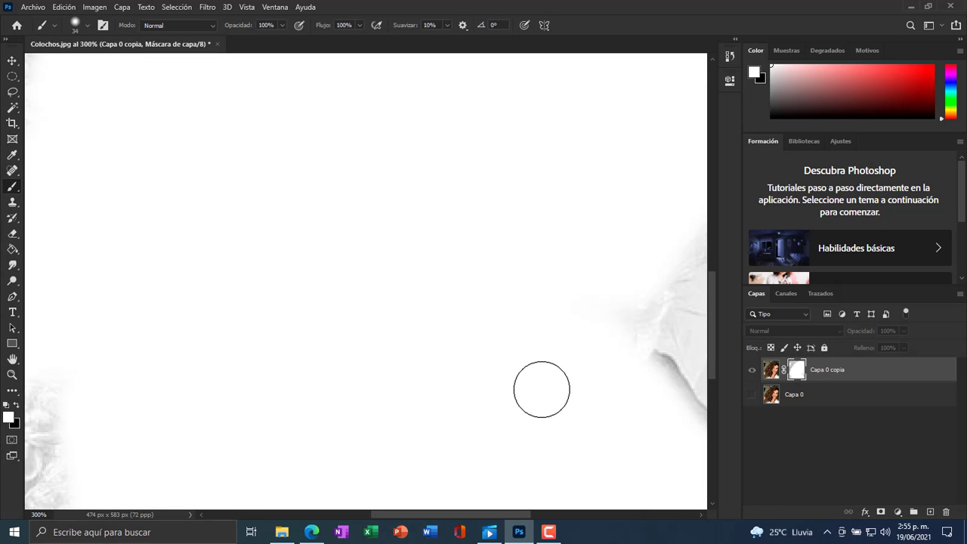
key(ctrl+minus)
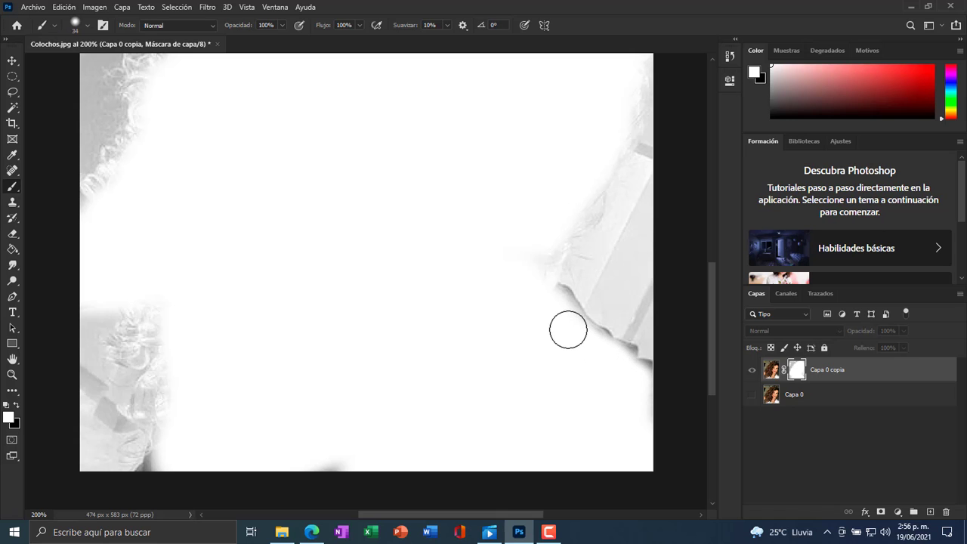
mouse_move(454, 332)
mouse_down()
mouse_move(471, 274)
mouse_move(466, 340)
mouse_move(425, 362)
mouse_move(373, 367)
mouse_move(423, 361)
mouse_move(371, 349)
mouse_up()
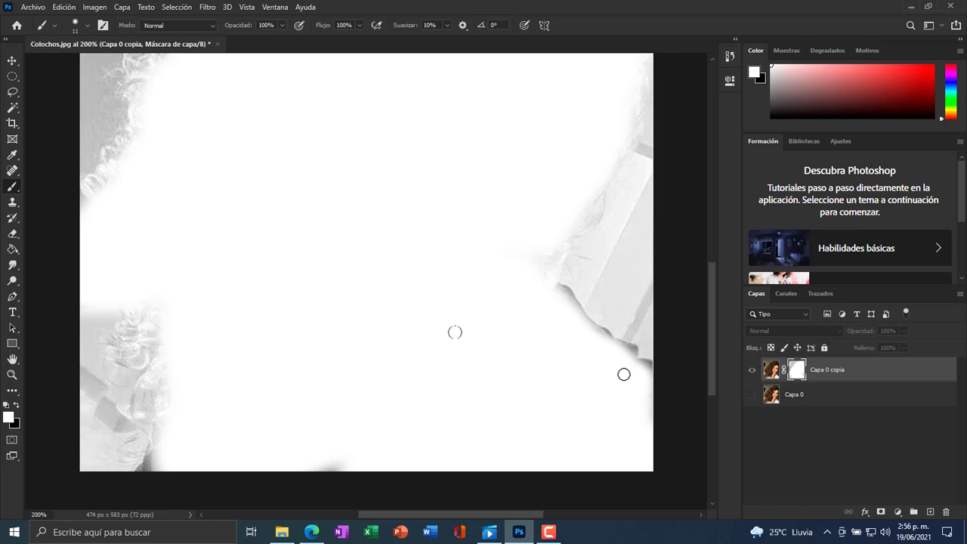
mouse_move(646, 372)
mouse_down()
mouse_move(625, 363)
mouse_move(632, 349)
mouse_move(581, 324)
mouse_move(555, 291)
mouse_move(597, 327)
mouse_up()
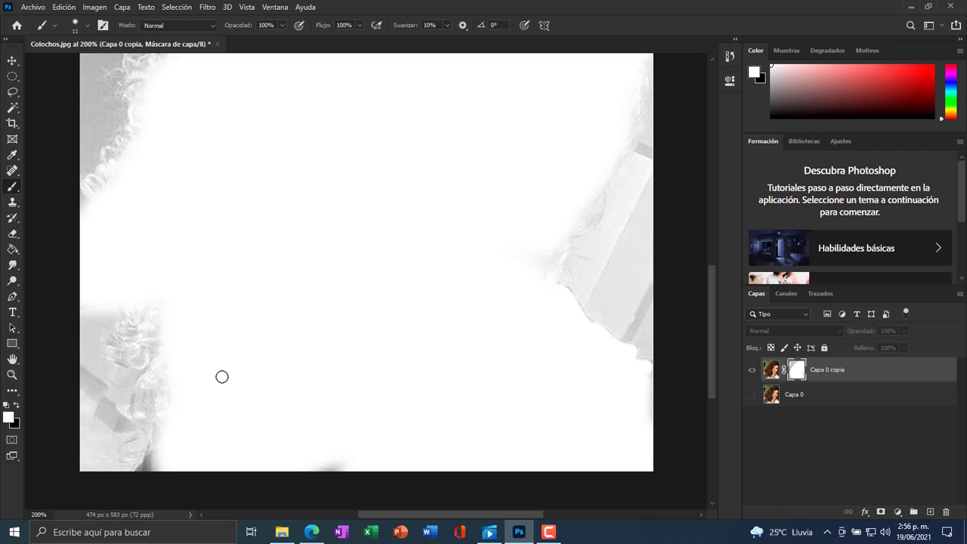
Step: Leave the isolated mask display and show the masked image of Capa 0 copia again
scroll(272, 374, down, 2)
scroll(330, 362, up, 3)
key(ctrl+minus)
key(ctrl+minus)
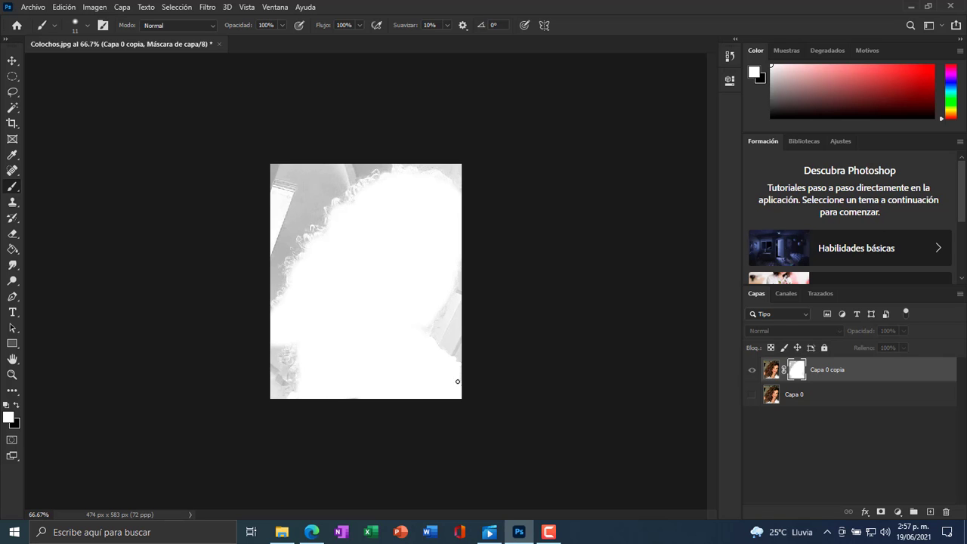
alt+click(793, 369)
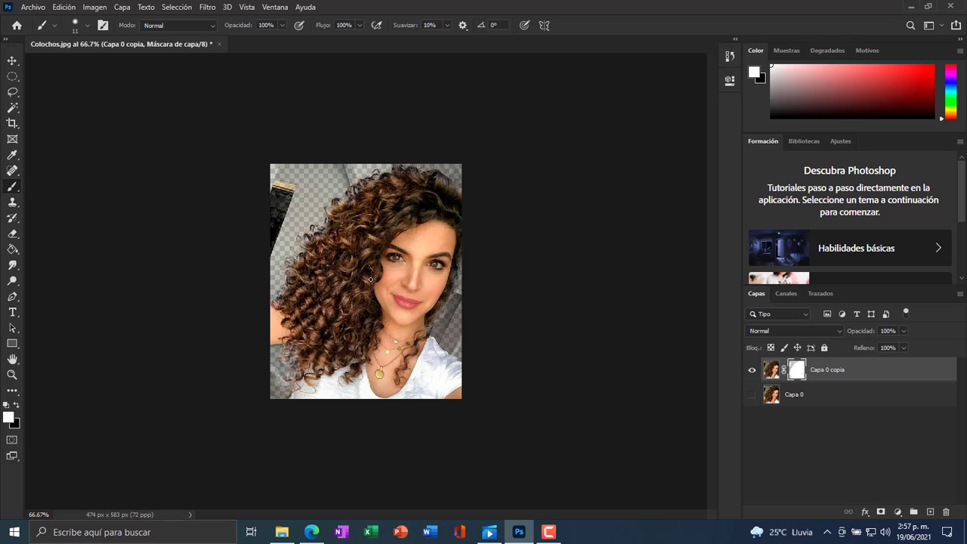
key(ctrl+plus)
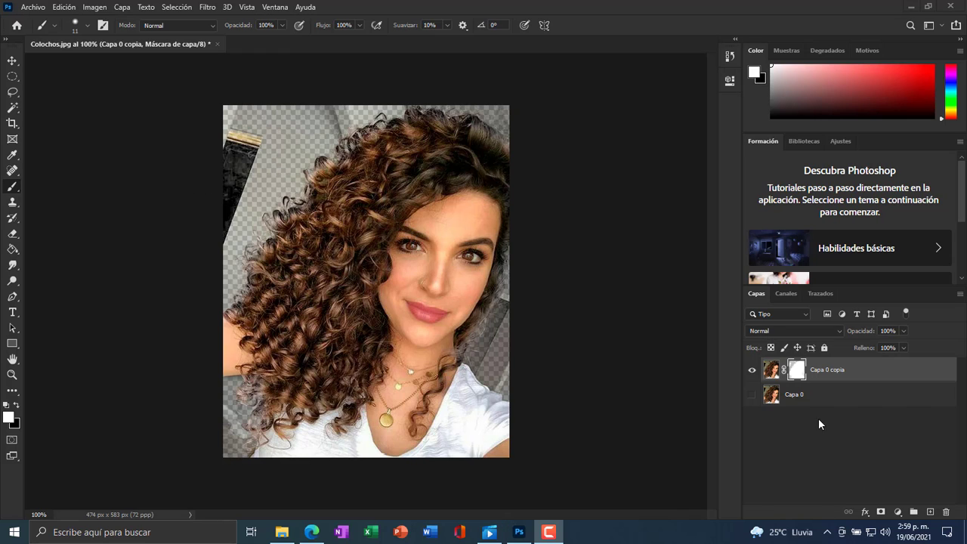
Step: Open the layer mask's properties and try lower density values before restoring the density to 100%
click(799, 373)
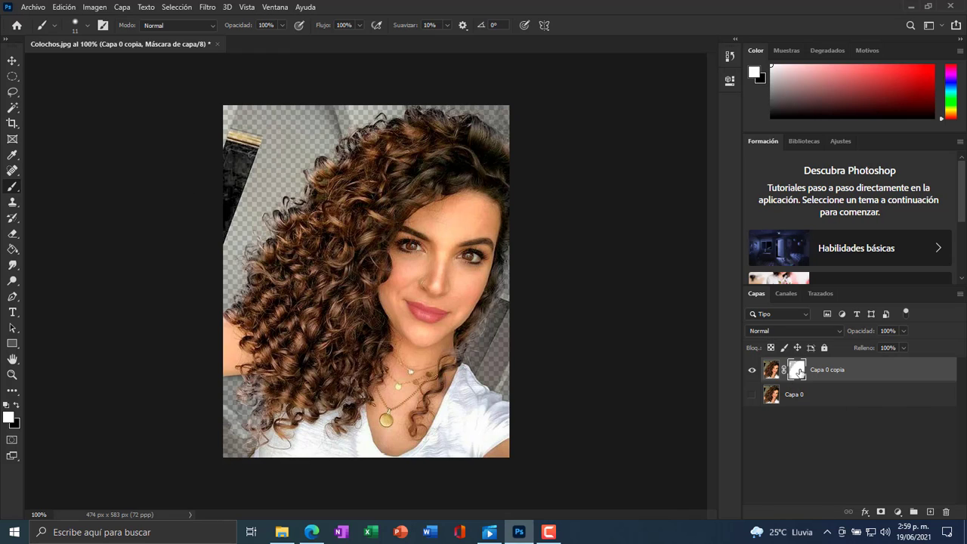
double_click(799, 373)
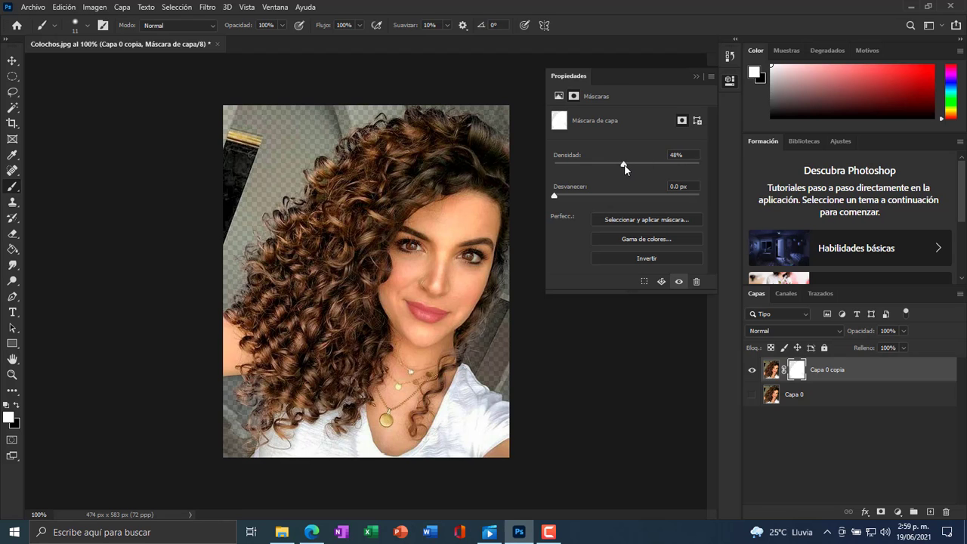
drag(698, 164, 549, 163)
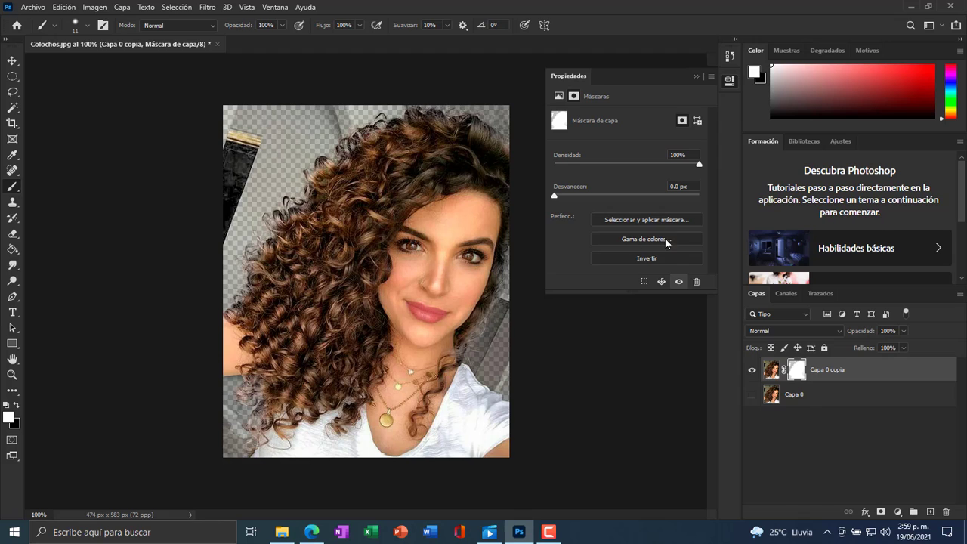
Step: Invert the layer mask, invert it back and close its properties
click(646, 258)
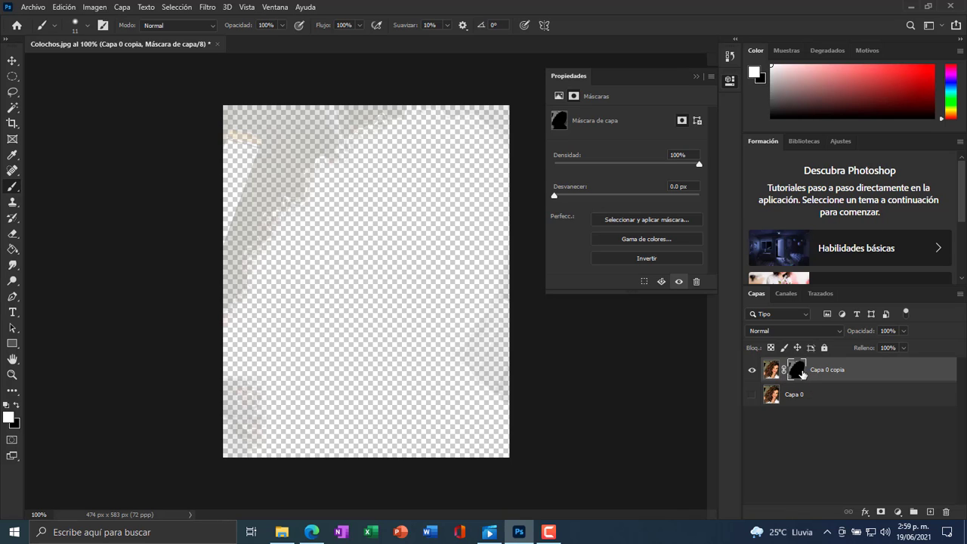
click(662, 258)
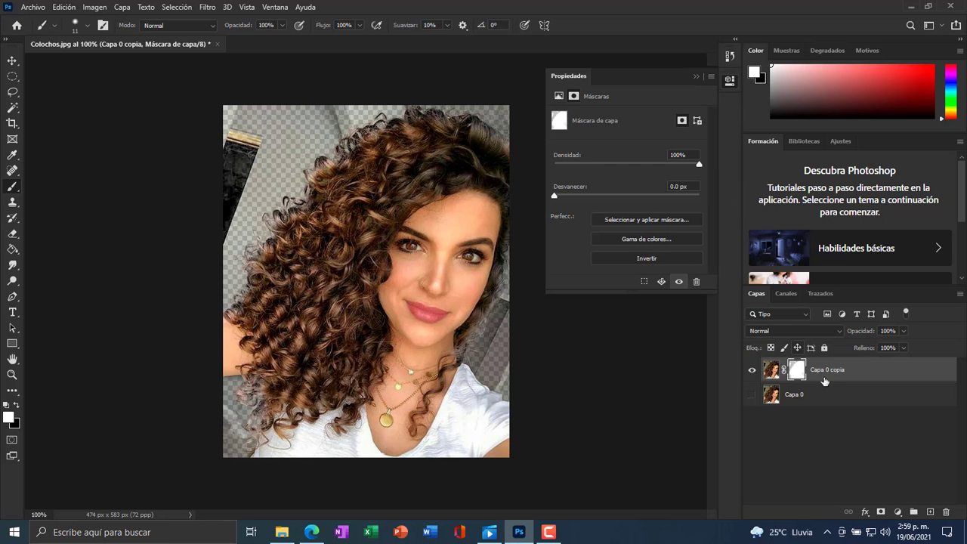
click(736, 81)
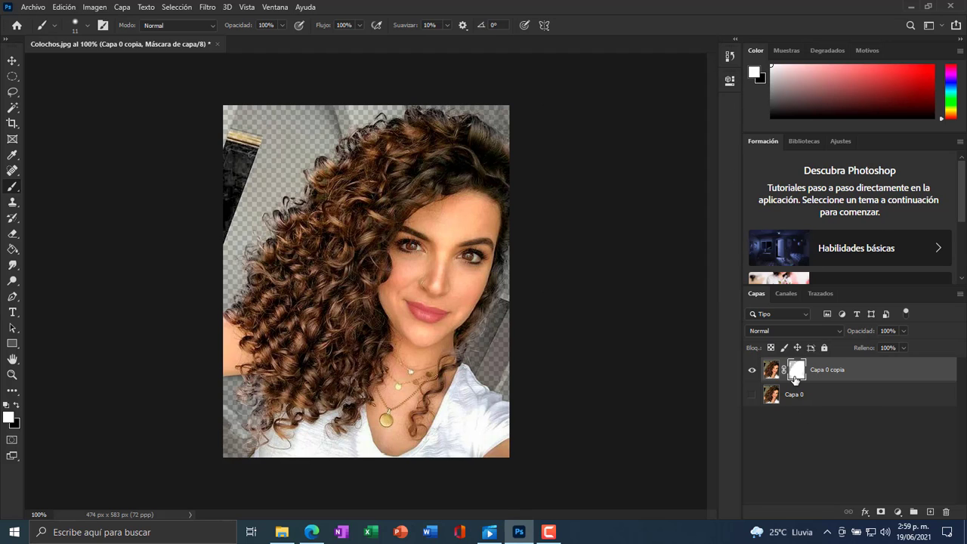
Step: Delete the Capa 0 copia layer together with its mask
key(Delete)
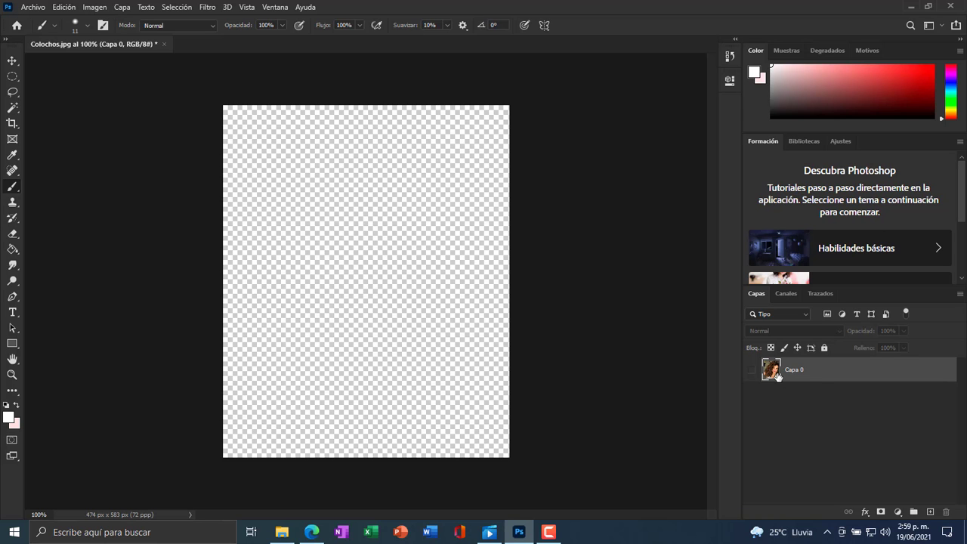
Step: Undo the deletion of the Capa 0 copia layer and delete only its layer mask
key(ctrl+z)
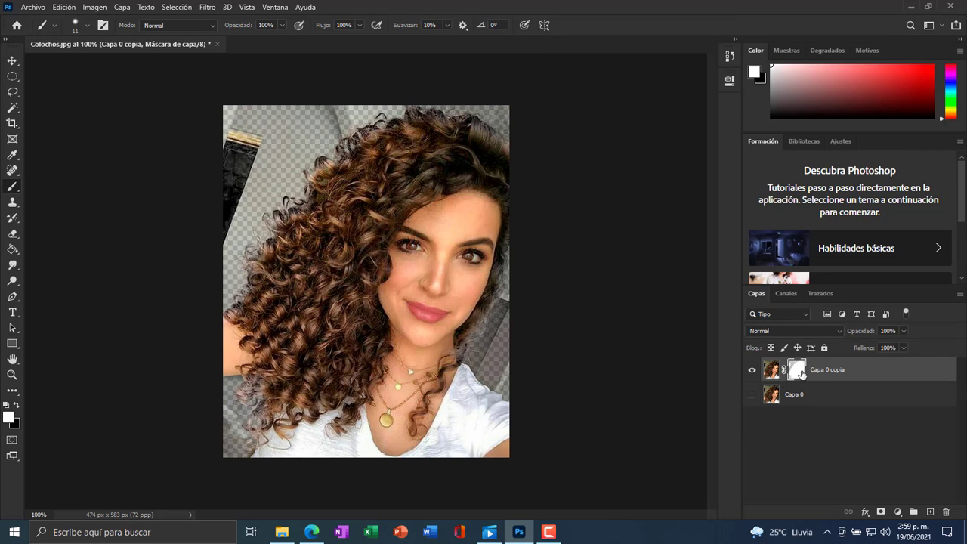
right_click(801, 373)
click(809, 393)
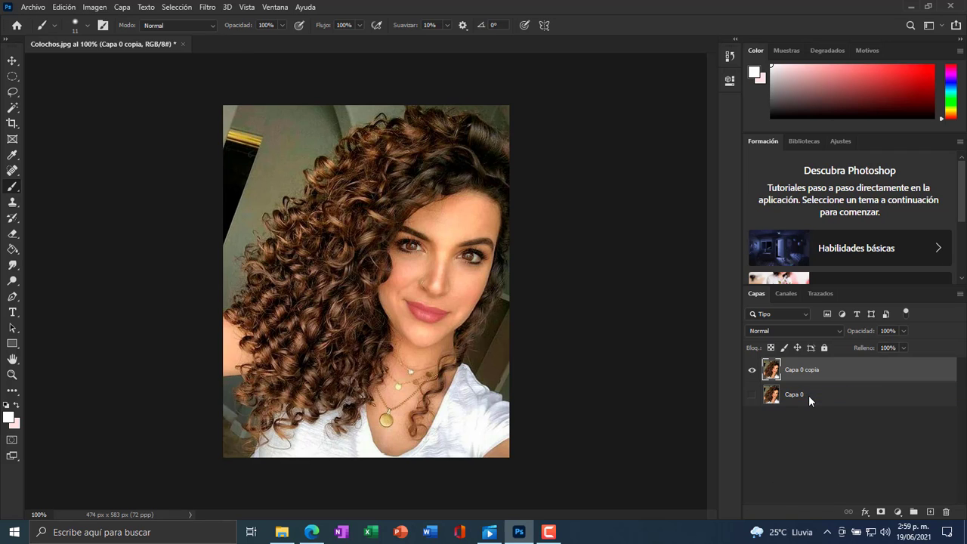
Step: Add a blank white mask to Capa 0 copia and delete the layer together with that mask
click(880, 512)
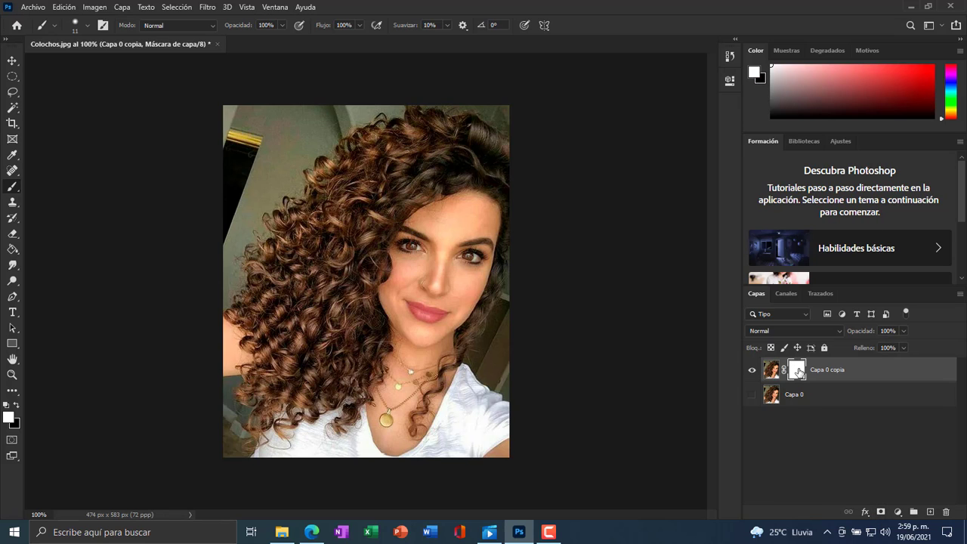
key(Delete)
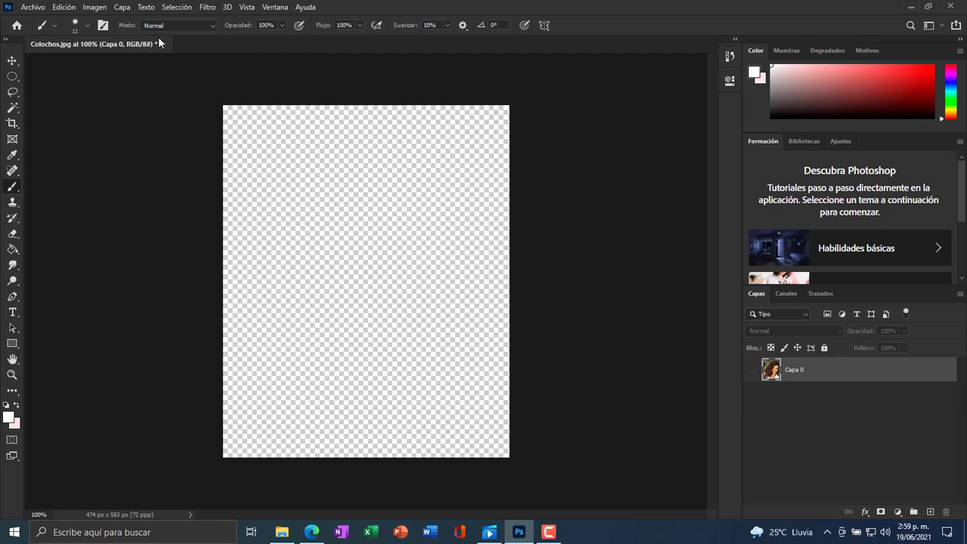
Step: Duplicate Capa 0 as Capa 0 copia, with only the copy visible and the original hidden
click(752, 370)
key(ctrl+j)
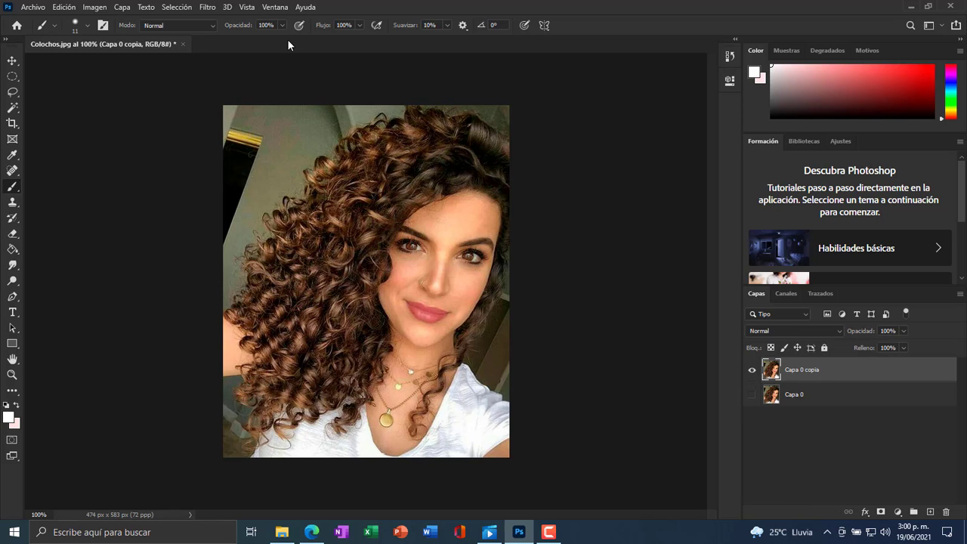
Step: Isolate the Azul channel of Capa 0 copia and load it as a selection
click(789, 294)
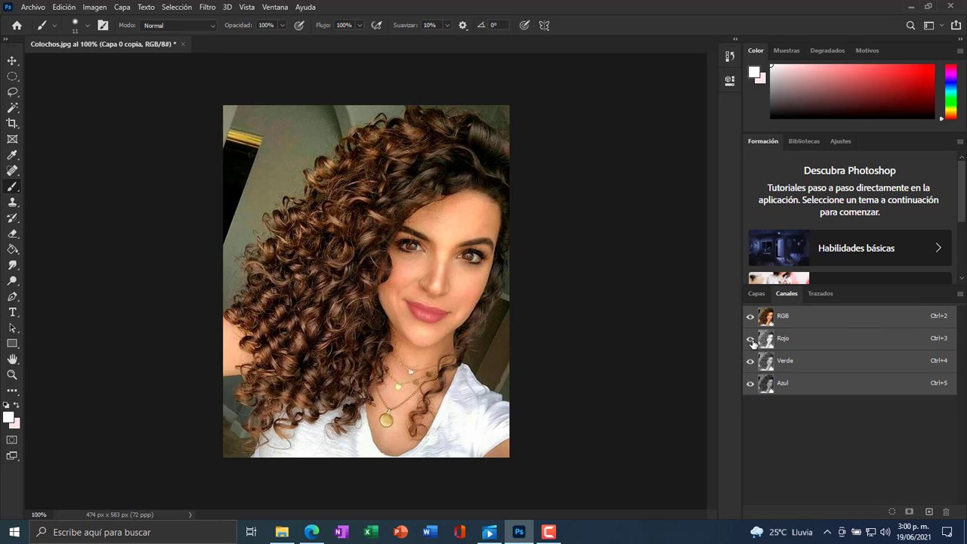
click(751, 339)
click(751, 361)
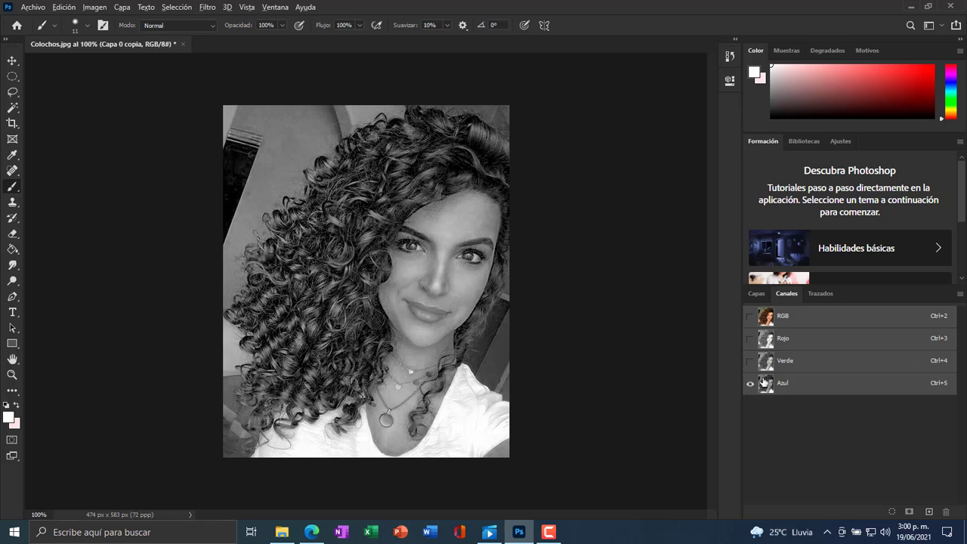
click(767, 386)
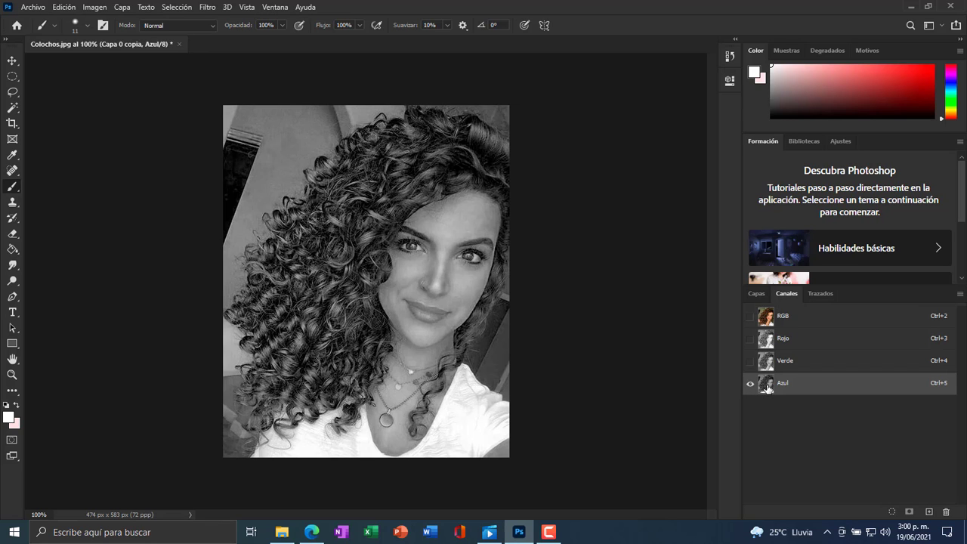
ctrl+click(766, 387)
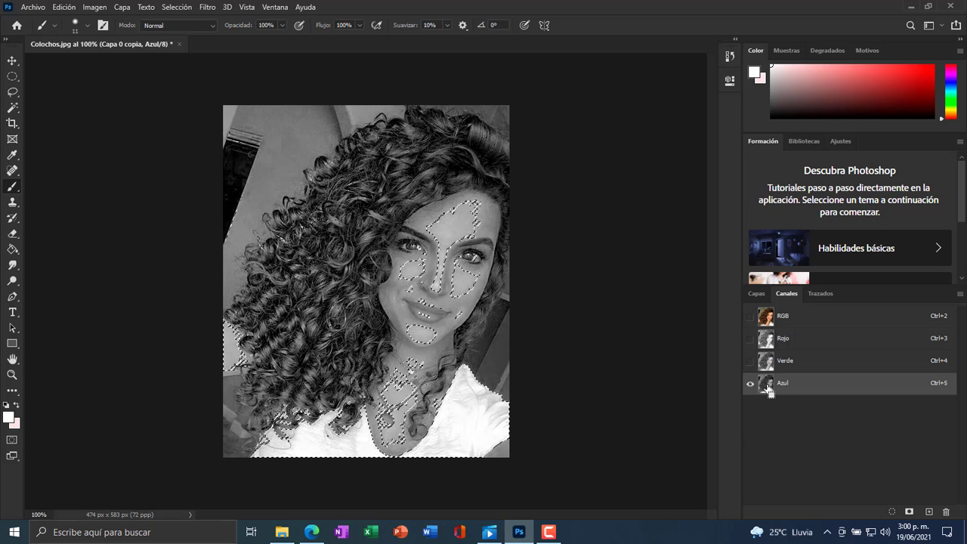
Step: Add a layer mask to Capa 0 copia from the blue-channel selection
click(756, 293)
click(881, 512)
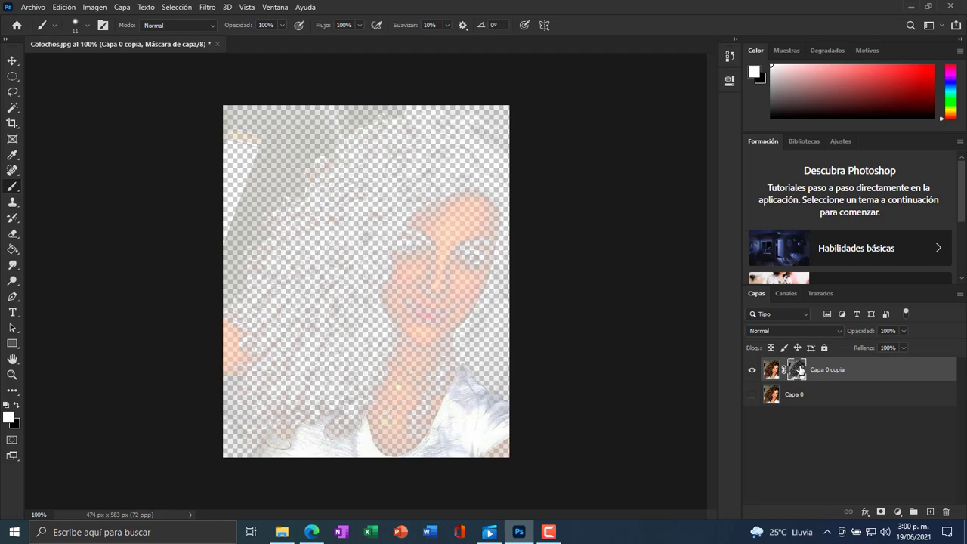
right_click(797, 374)
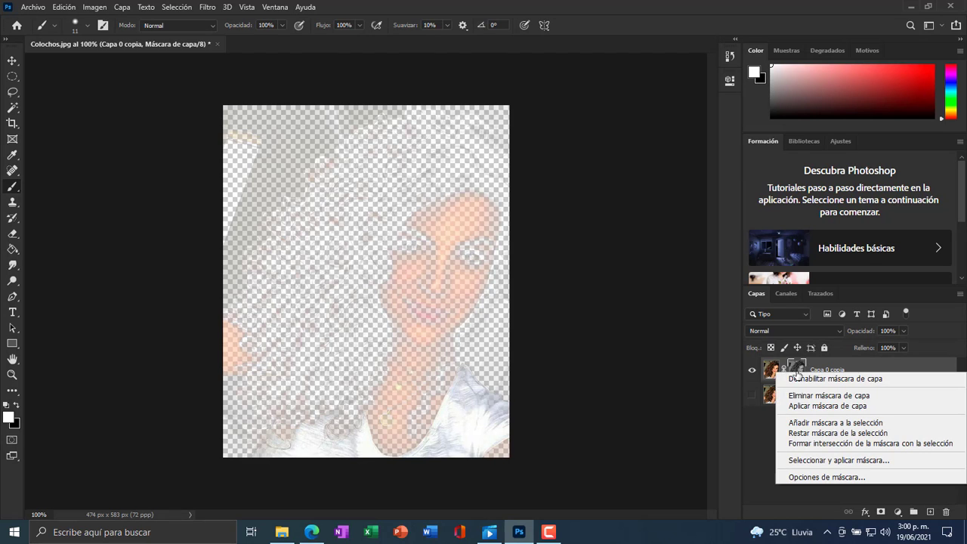
key(Escape)
Step: Try inverting the layer mask in its properties, return it to its uninverted state and close the properties
double_click(797, 370)
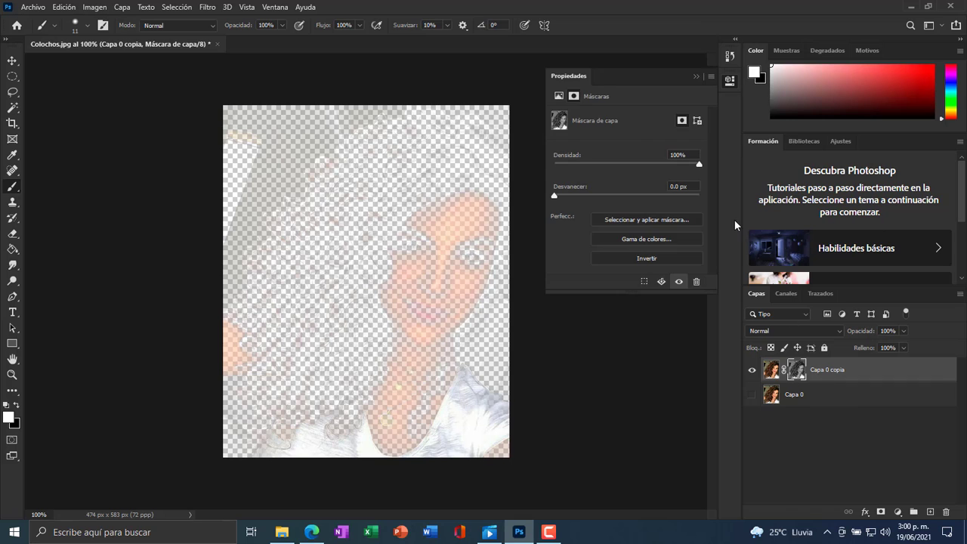
click(659, 258)
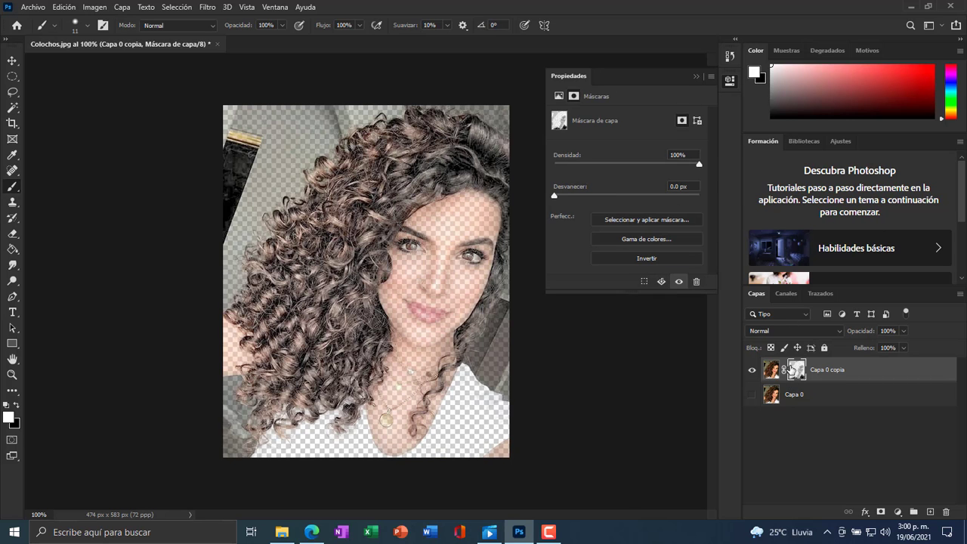
click(642, 258)
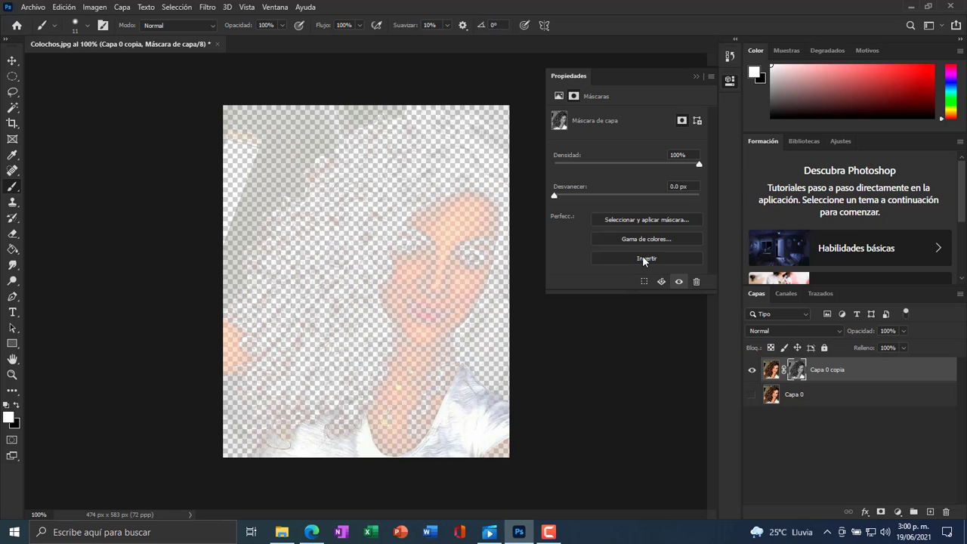
click(643, 259)
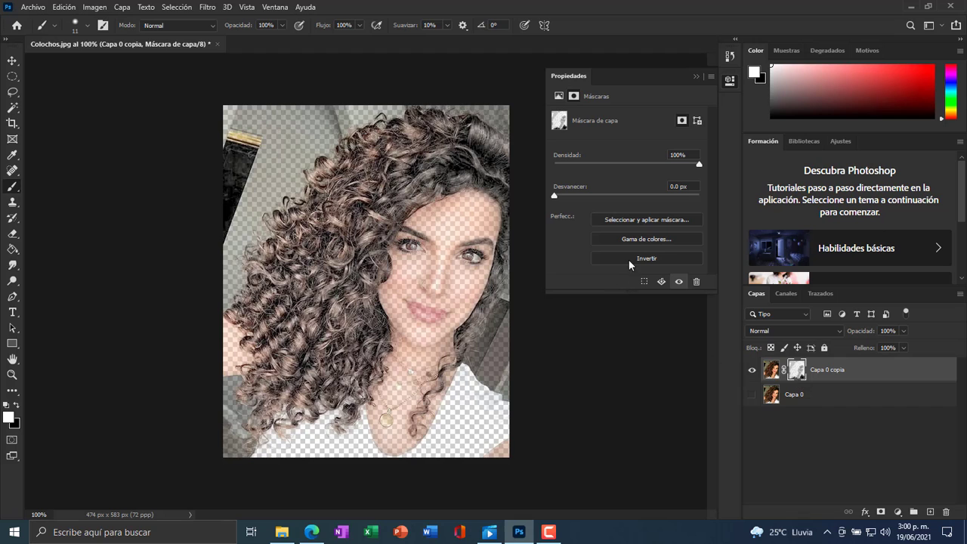
click(632, 258)
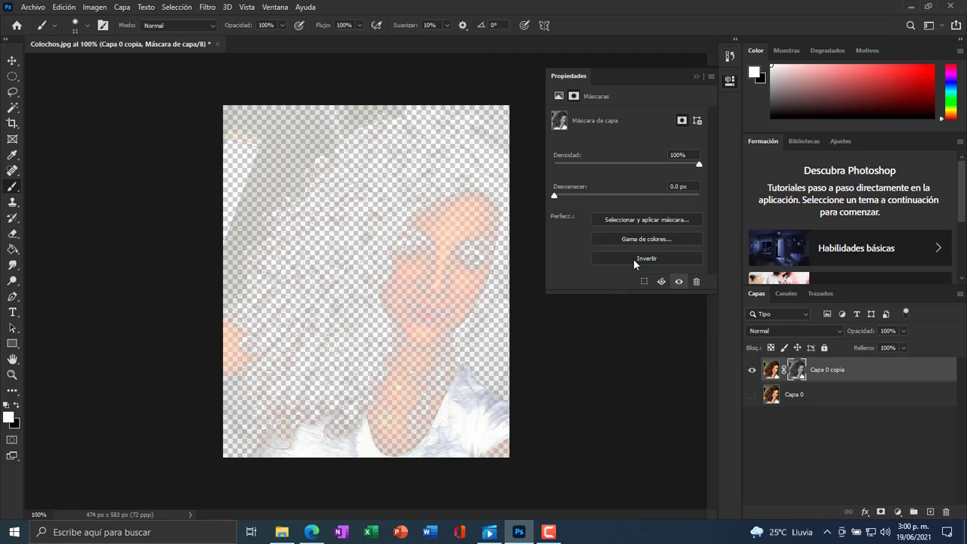
click(633, 258)
click(634, 259)
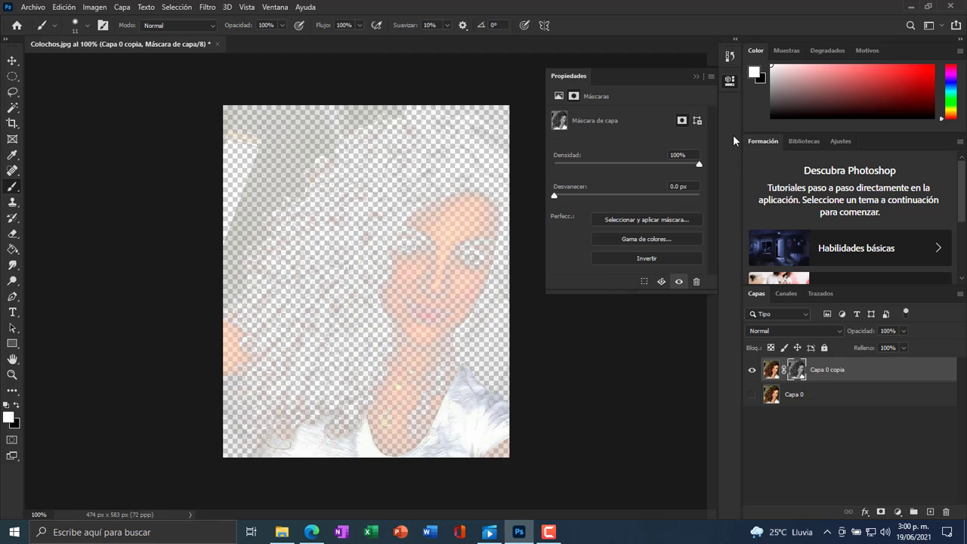
click(729, 82)
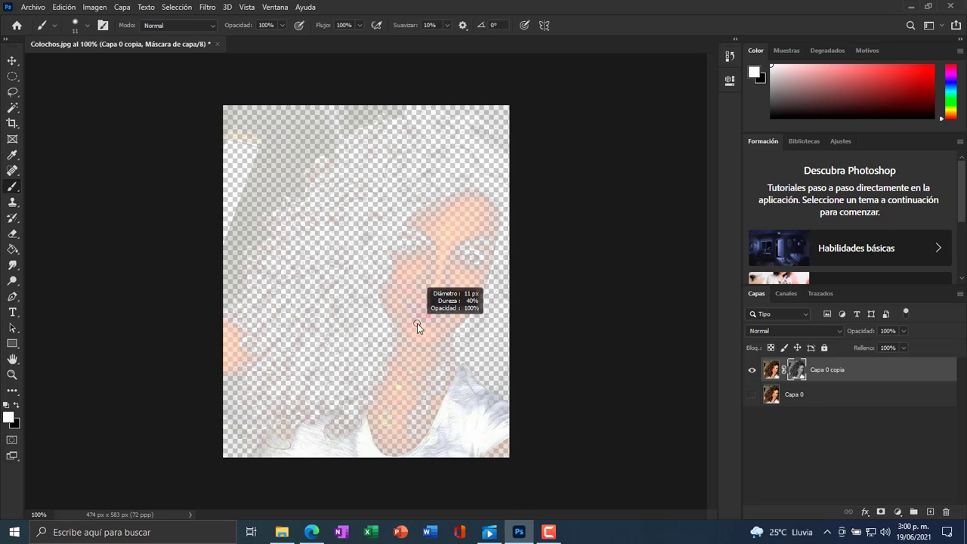
Step: Enlarge the brush to 69 px and paint the mask white over the woman's face, neck, shirt and the inner part of her hair
mouse_move(417, 323)
mouse_down()
mouse_move(450, 303)
mouse_move(420, 310)
mouse_move(387, 356)
mouse_move(445, 249)
mouse_move(422, 297)
mouse_move(437, 372)
mouse_move(410, 437)
mouse_move(443, 454)
mouse_move(495, 436)
mouse_move(508, 443)
mouse_move(470, 463)
mouse_move(449, 447)
mouse_move(374, 447)
mouse_move(387, 427)
mouse_move(322, 427)
mouse_move(267, 449)
mouse_move(389, 398)
mouse_move(402, 294)
mouse_move(416, 270)
mouse_move(423, 285)
mouse_move(431, 254)
mouse_move(417, 253)
mouse_move(438, 217)
mouse_move(412, 237)
mouse_move(422, 161)
mouse_move(384, 207)
mouse_move(397, 223)
mouse_move(375, 246)
mouse_move(397, 265)
mouse_move(436, 194)
mouse_move(435, 209)
mouse_move(445, 182)
mouse_move(436, 139)
mouse_move(425, 141)
mouse_move(422, 170)
mouse_move(432, 241)
mouse_move(439, 273)
mouse_move(463, 282)
mouse_move(459, 271)
mouse_move(447, 284)
mouse_move(439, 320)
mouse_move(444, 313)
mouse_move(391, 311)
mouse_move(317, 336)
mouse_move(363, 332)
mouse_move(335, 373)
mouse_move(257, 417)
mouse_move(274, 454)
mouse_move(305, 442)
mouse_up()
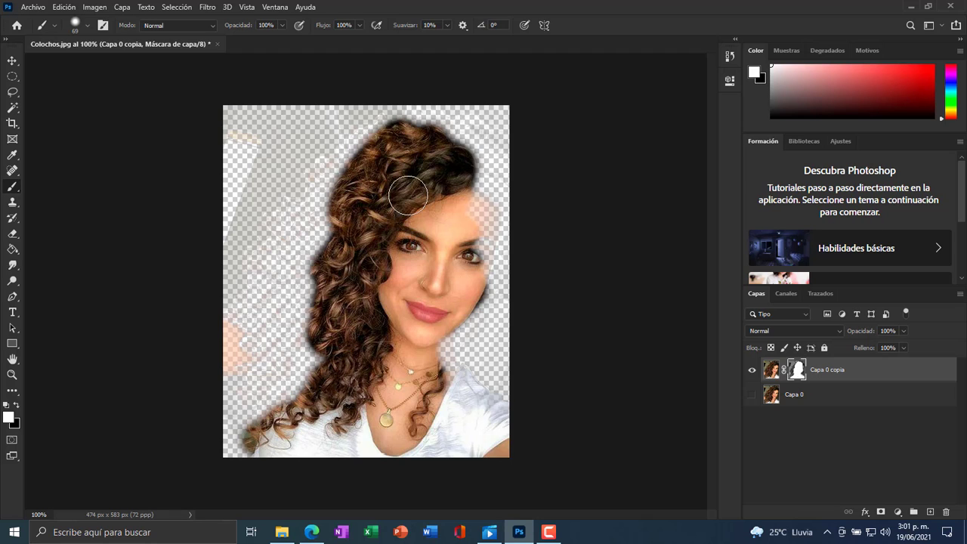
mouse_move(400, 138)
mouse_down()
mouse_move(350, 170)
mouse_move(353, 188)
mouse_move(332, 154)
mouse_up()
Step: Reveal the background in the photo's upper-left corner with white on the mask, and paint it out again with black
mouse_move(207, 134)
mouse_down()
mouse_move(328, 95)
mouse_move(300, 99)
mouse_up()
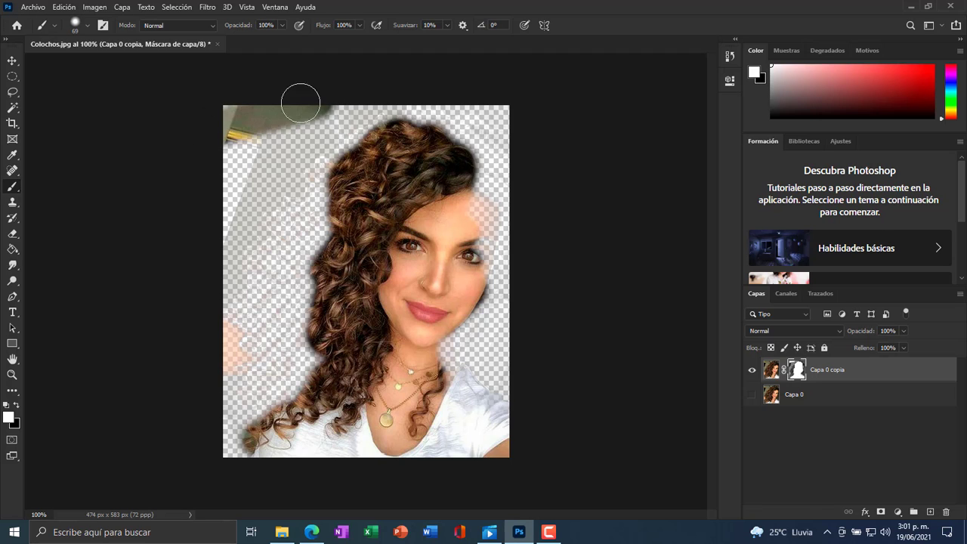
click(15, 405)
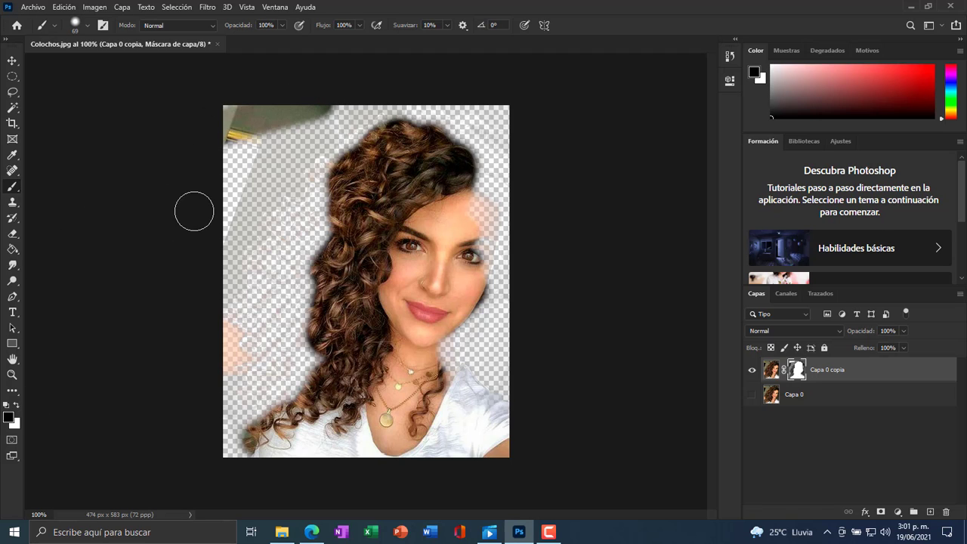
drag(207, 140, 363, 98)
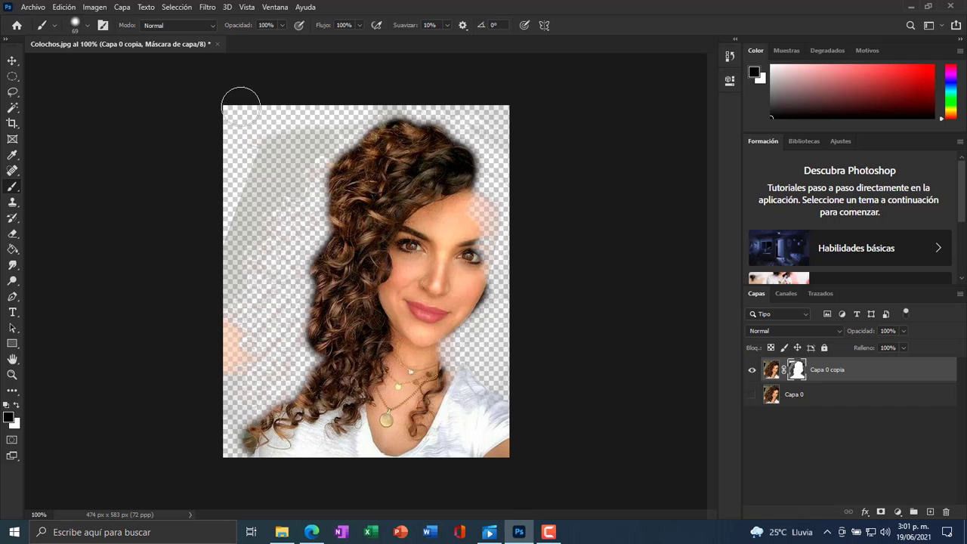
Step: Paint the mask white over the woman's arm, the outer curls on both sides of her head and the rest of her forehead
key(x)
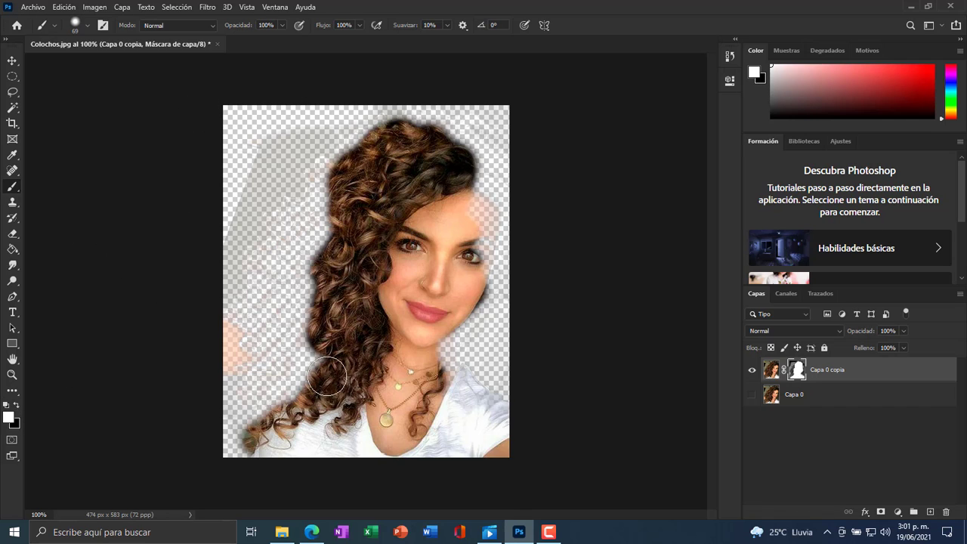
mouse_move(219, 348)
mouse_down()
mouse_move(382, 335)
mouse_move(219, 340)
mouse_move(272, 351)
mouse_move(390, 349)
mouse_move(332, 351)
mouse_move(306, 392)
mouse_move(305, 374)
mouse_move(313, 387)
mouse_move(279, 390)
mouse_move(265, 403)
mouse_move(268, 419)
mouse_move(308, 435)
mouse_move(289, 424)
mouse_move(253, 428)
mouse_move(311, 408)
mouse_up()
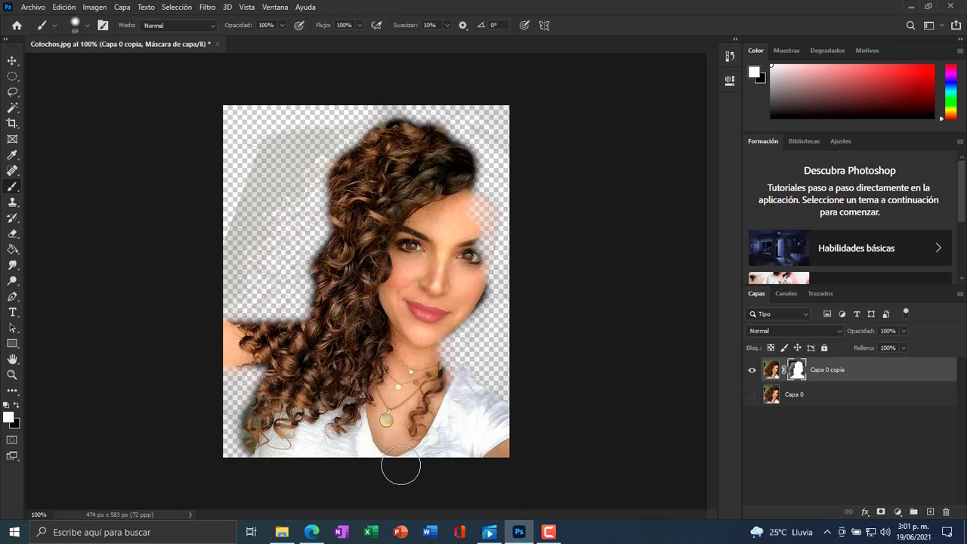
mouse_move(400, 469)
mouse_down()
mouse_move(446, 455)
mouse_move(481, 428)
mouse_move(439, 363)
mouse_move(465, 306)
mouse_move(447, 299)
mouse_move(489, 208)
mouse_move(465, 205)
mouse_move(496, 265)
mouse_move(476, 283)
mouse_move(496, 257)
mouse_move(455, 187)
mouse_move(468, 170)
mouse_move(407, 139)
mouse_move(503, 190)
mouse_up()
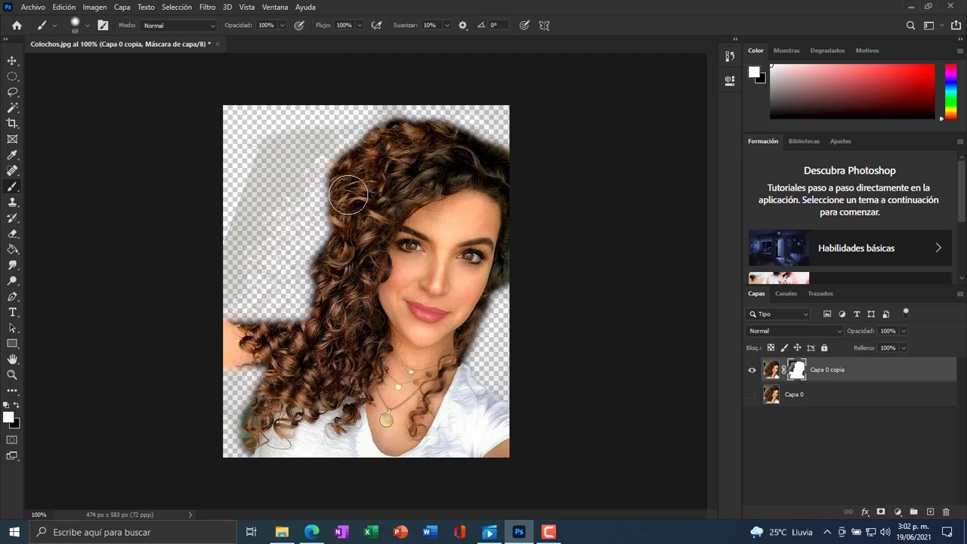
mouse_move(348, 190)
mouse_down()
mouse_move(326, 223)
mouse_move(317, 265)
mouse_move(317, 208)
mouse_move(344, 179)
mouse_move(320, 229)
mouse_move(326, 270)
mouse_move(309, 310)
mouse_move(316, 273)
mouse_move(297, 286)
mouse_move(322, 304)
mouse_move(270, 305)
mouse_move(309, 309)
mouse_move(284, 306)
mouse_move(315, 273)
mouse_move(296, 269)
mouse_move(337, 253)
mouse_up()
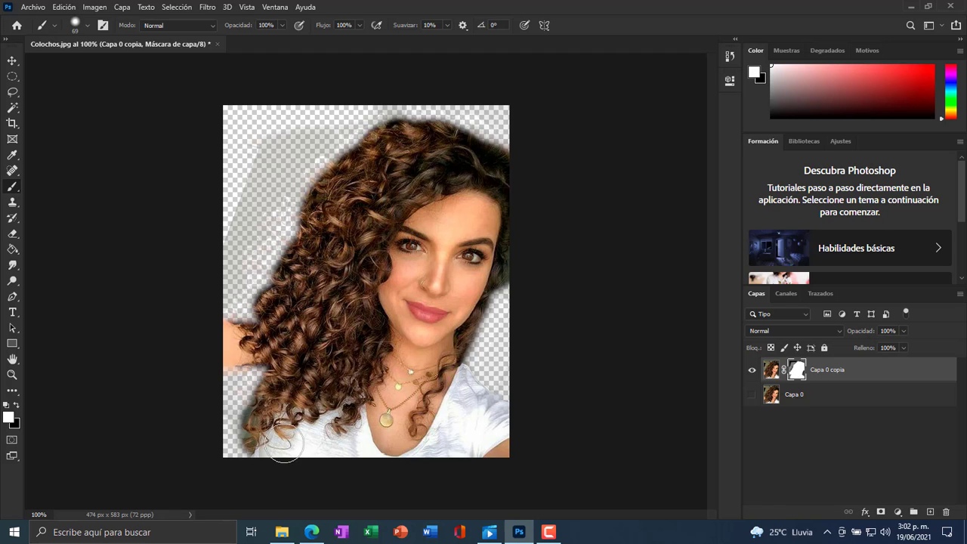
Step: Reduce the brush to 21 px and paint the mask black over the leftover background beside the curls at the photo's lower left
click(16, 405)
key(ctrl+plus)
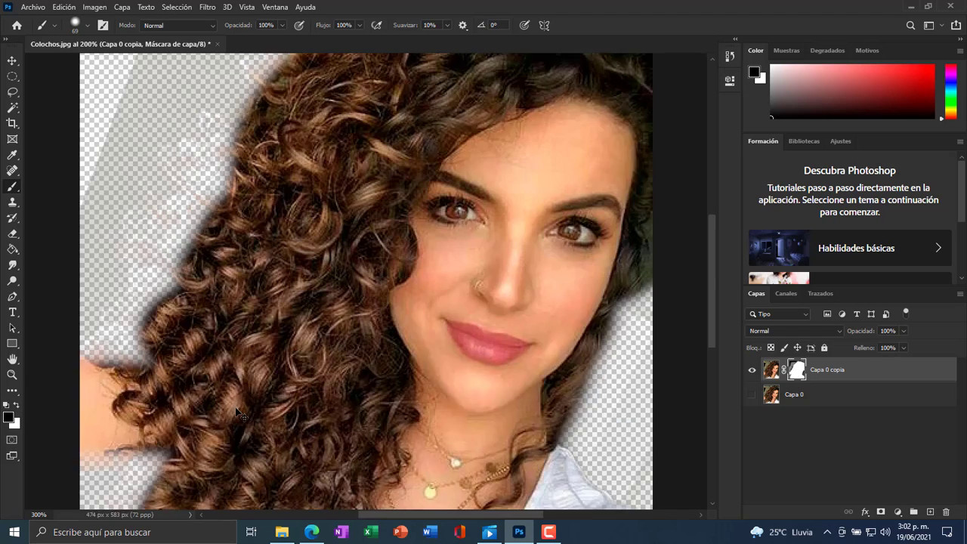
key(ctrl+plus)
scroll(242, 316, down, 5)
scroll(242, 316, down, 5)
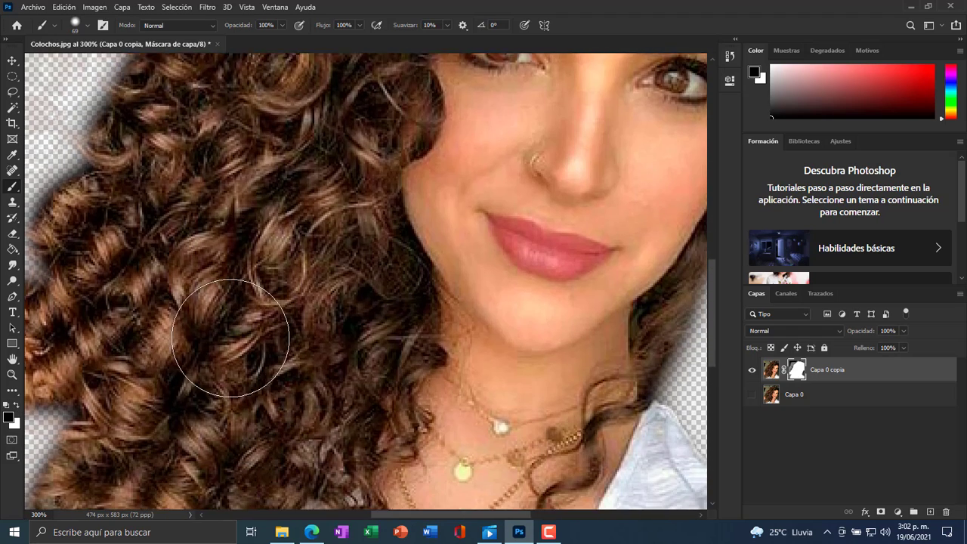
scroll(200, 364, down, 5)
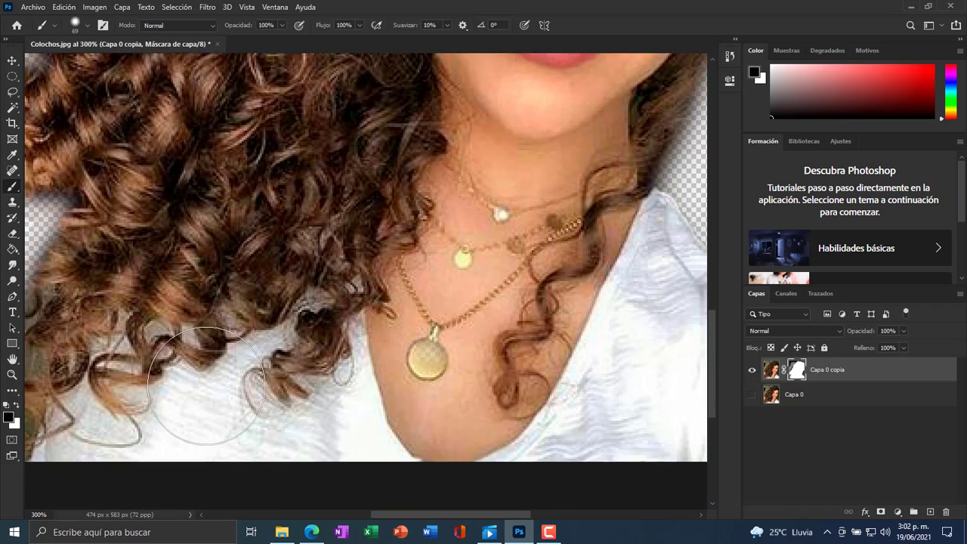
scroll(370, 376, down, 2)
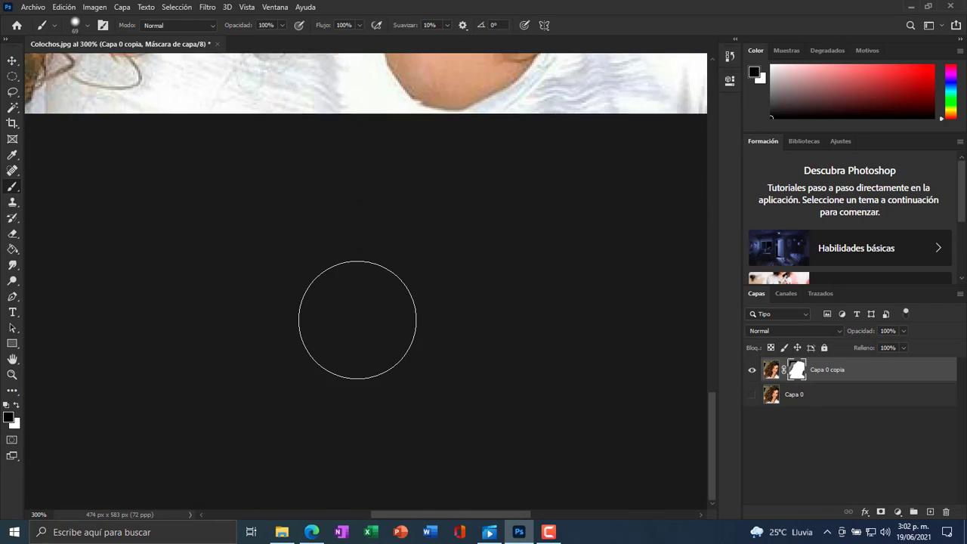
scroll(355, 317, up, 3)
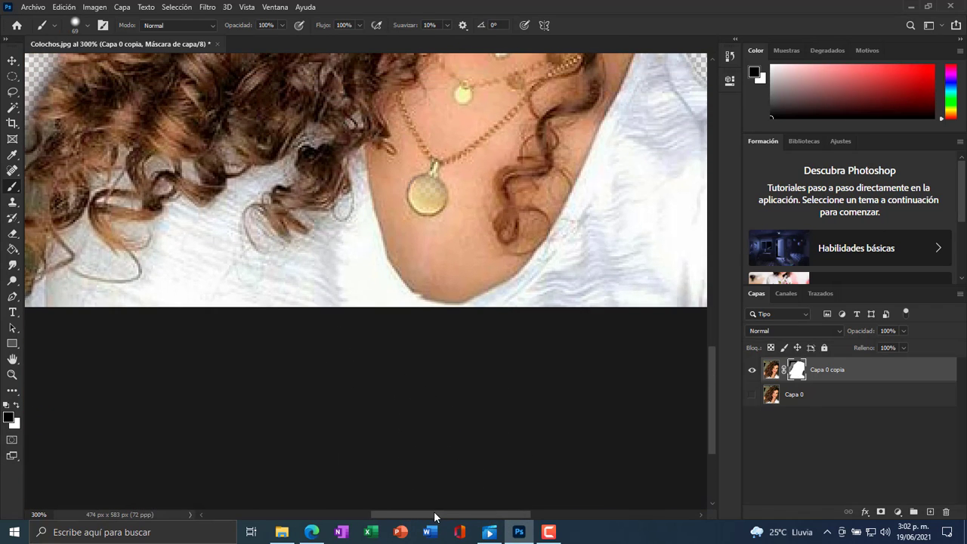
drag(436, 514, 352, 512)
scroll(433, 290, up, 1)
scroll(434, 290, up, 1)
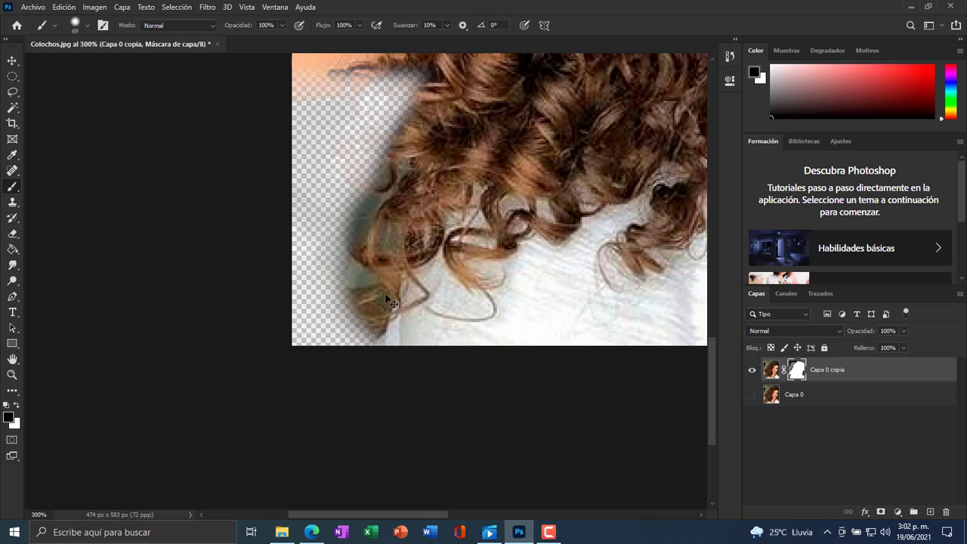
right_click(405, 253)
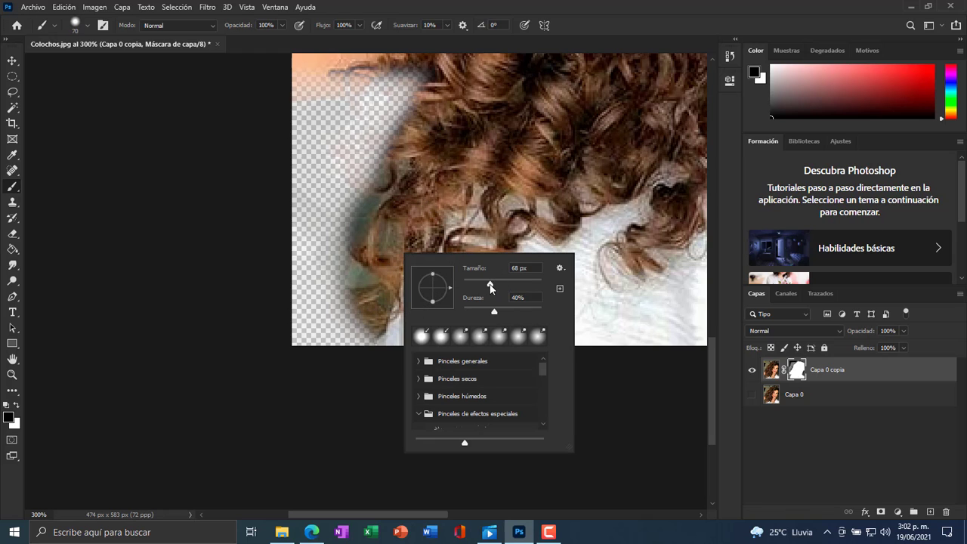
drag(473, 285, 470, 285)
click(376, 250)
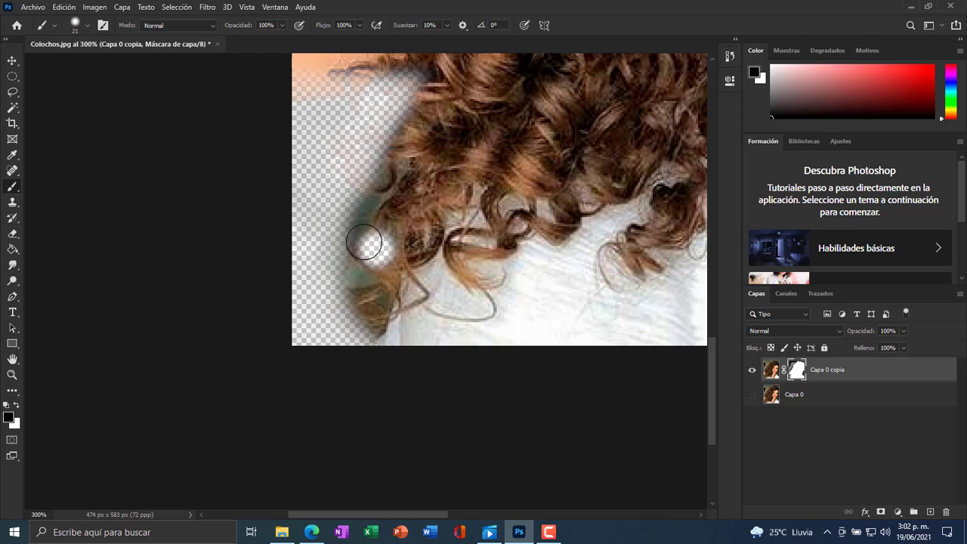
click(361, 200)
click(367, 170)
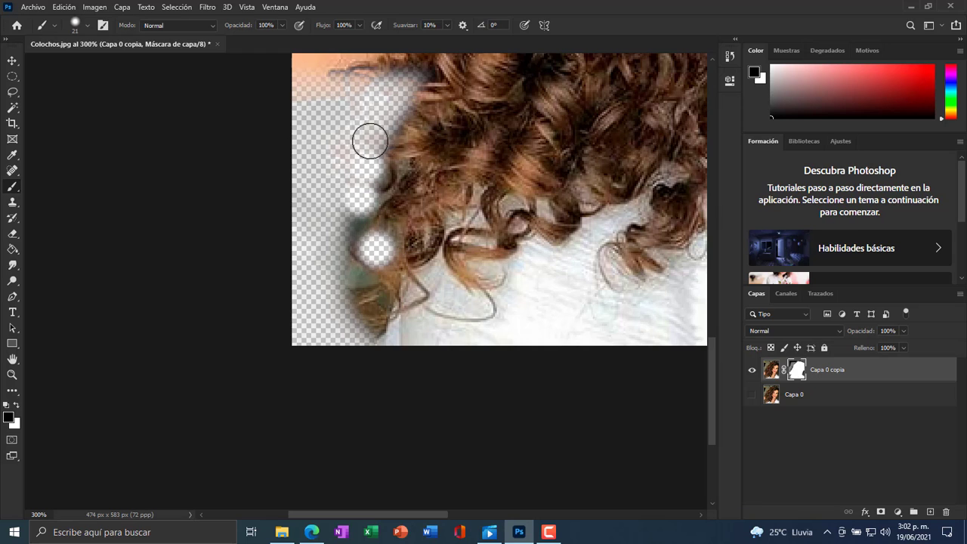
click(390, 105)
mouse_move(386, 110)
mouse_down()
mouse_move(347, 188)
mouse_move(331, 265)
mouse_move(347, 277)
mouse_move(323, 305)
mouse_move(382, 361)
mouse_move(349, 337)
mouse_move(337, 274)
mouse_move(344, 317)
mouse_move(322, 303)
mouse_move(300, 321)
mouse_move(354, 300)
mouse_move(359, 318)
mouse_move(367, 312)
mouse_move(359, 291)
mouse_move(373, 288)
mouse_move(356, 231)
mouse_move(366, 175)
mouse_move(372, 185)
mouse_move(302, 243)
mouse_up()
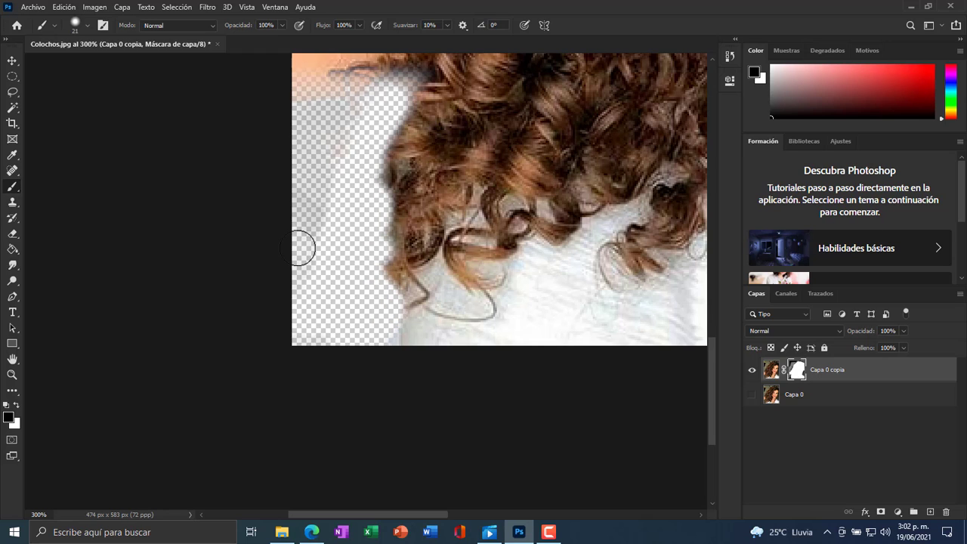
Step: Paint the mask white over the curl tip cut off at the lower-left edge of the hair
click(16, 405)
mouse_move(468, 254)
mouse_down()
mouse_move(411, 243)
mouse_move(412, 258)
mouse_move(387, 265)
mouse_up()
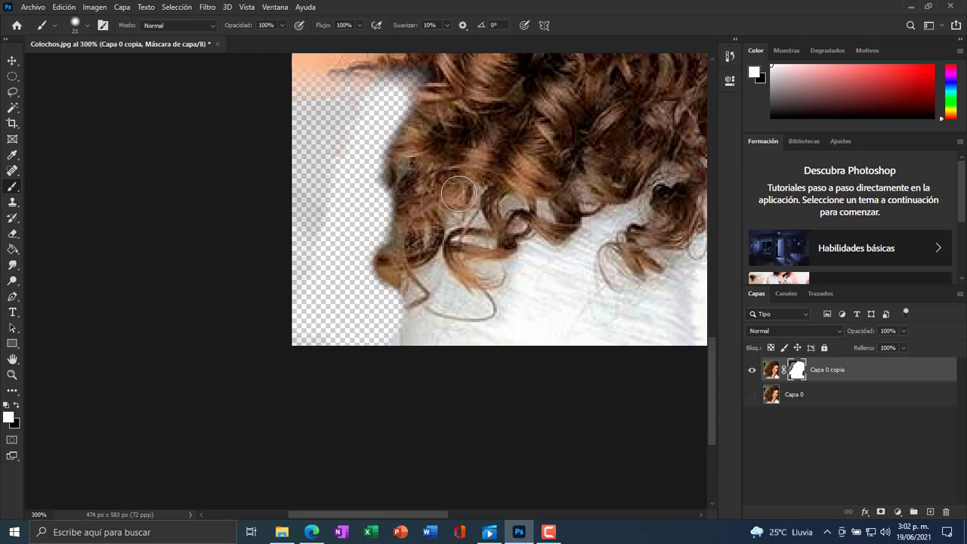
key(ctrl+minus)
key(ctrl+minus)
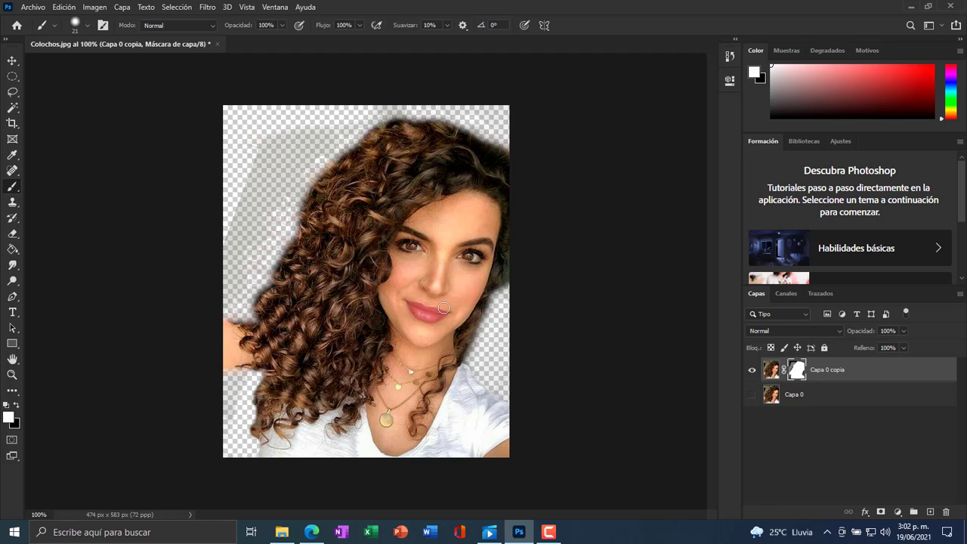
Step: Reveal the area beside the curls at the right of her neck with white on the mask, and paint it out again with black
drag(484, 308, 476, 319)
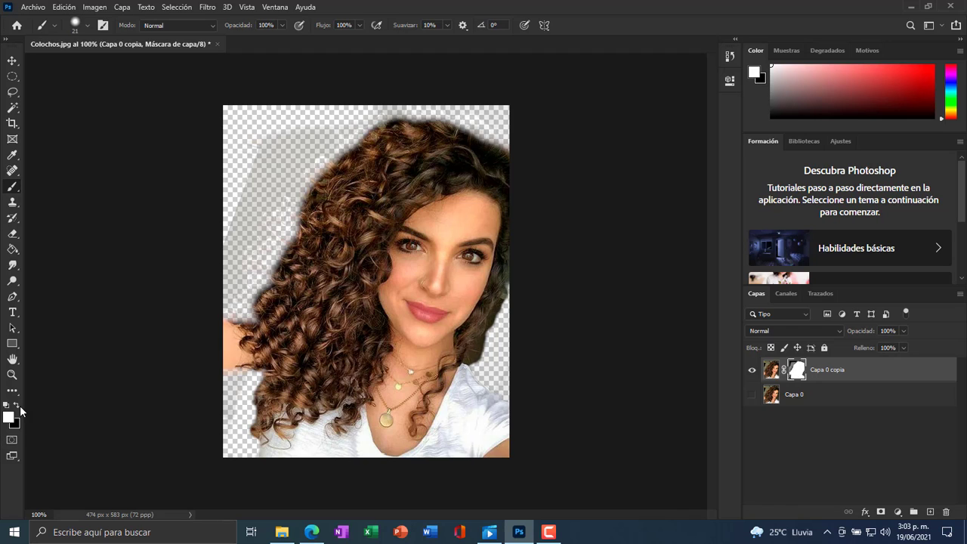
key(x)
drag(496, 308, 470, 360)
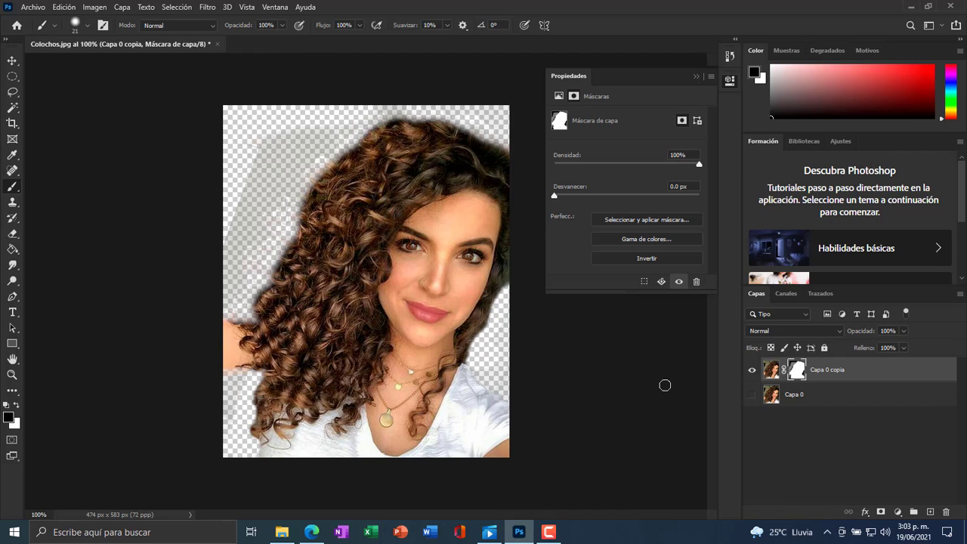
key(x)
double_click(813, 375)
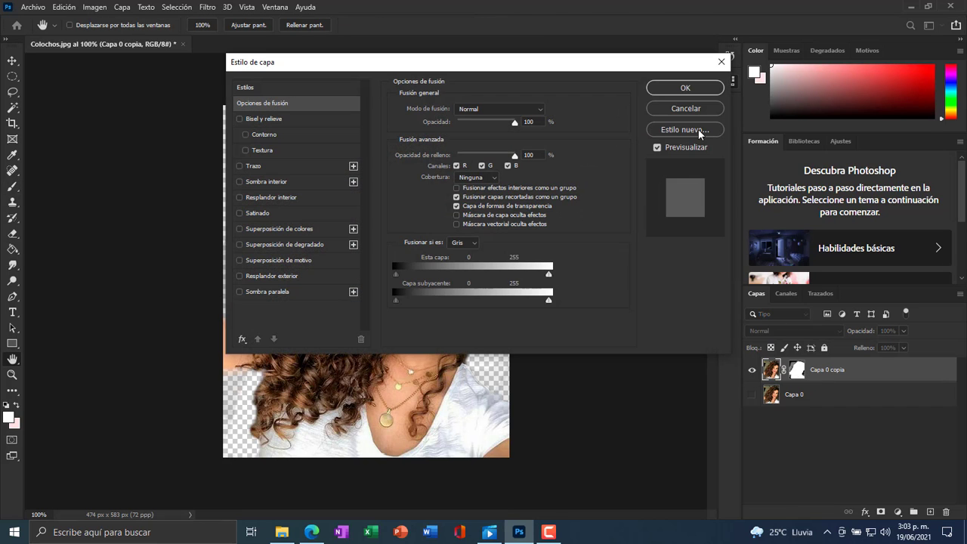
click(695, 110)
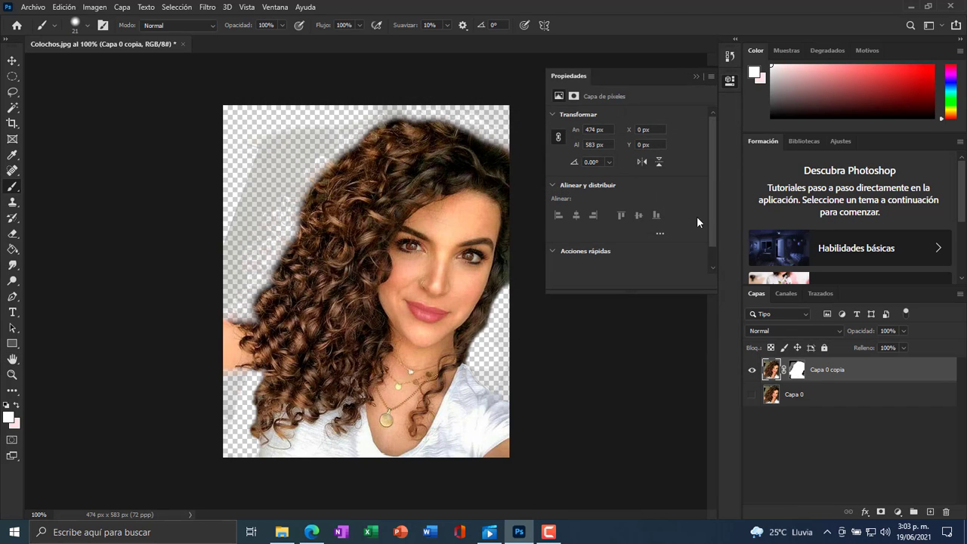
click(727, 83)
Step: Select the layer mask of Capa 0 copia and invert it in its properties
click(798, 370)
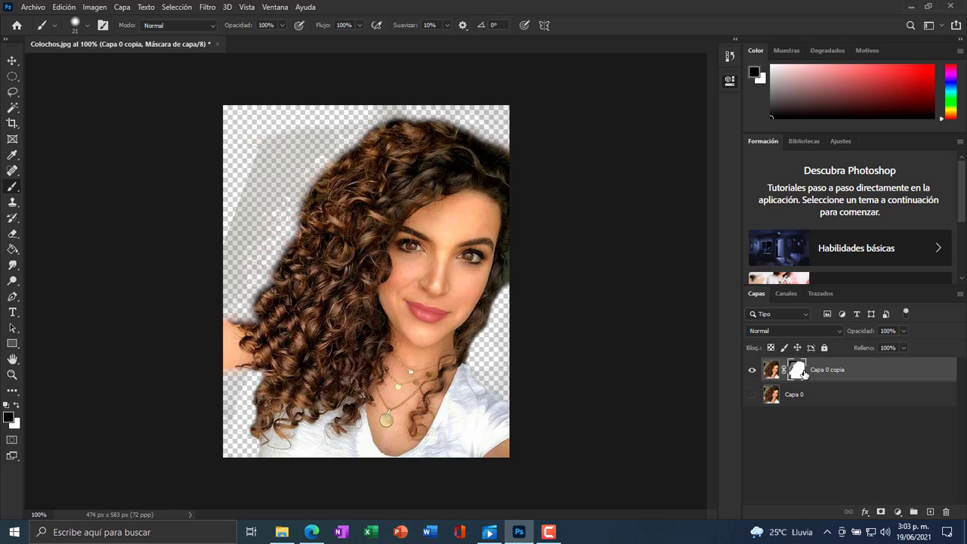
double_click(800, 371)
click(653, 260)
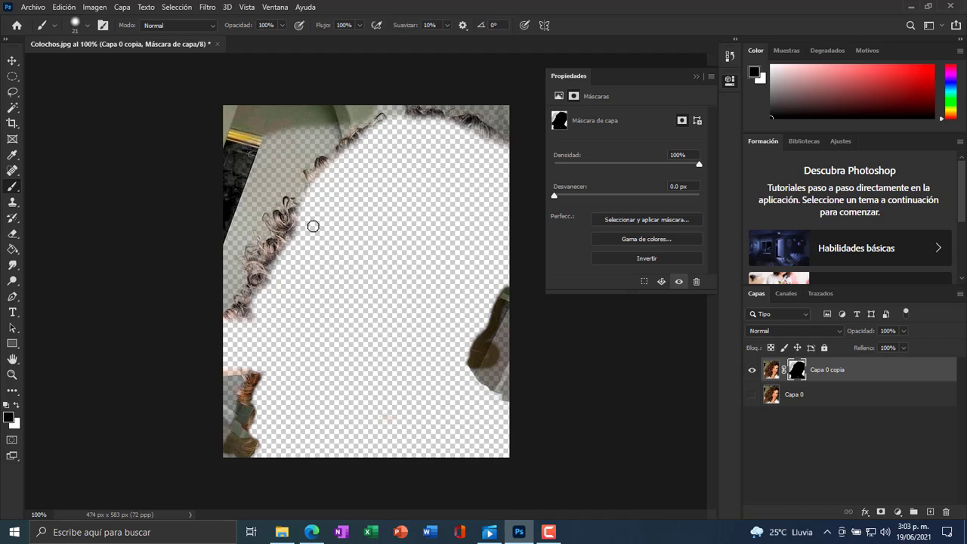
Step: Paint the inverted mask black over the leftover curls along the hair's left edge, its top and the arm
drag(291, 226, 290, 229)
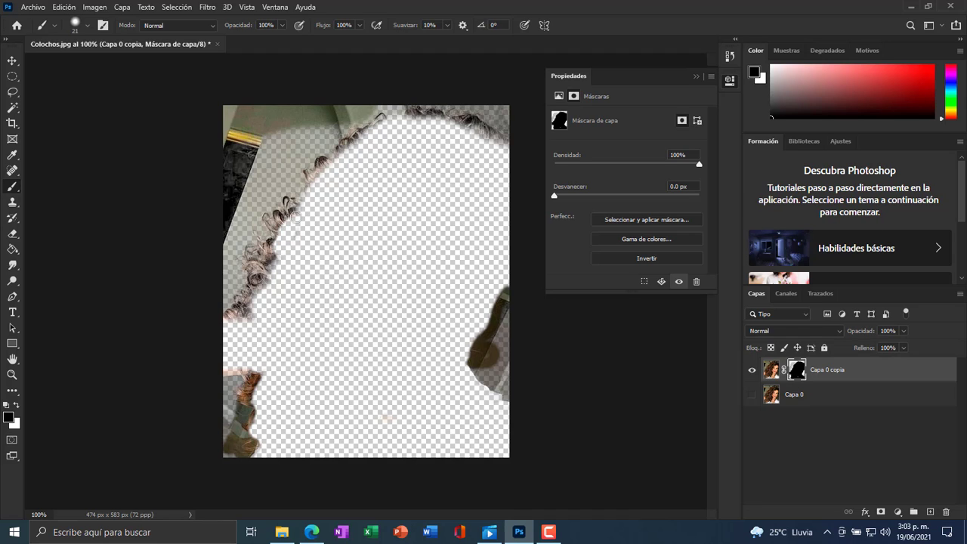
drag(270, 254, 270, 272)
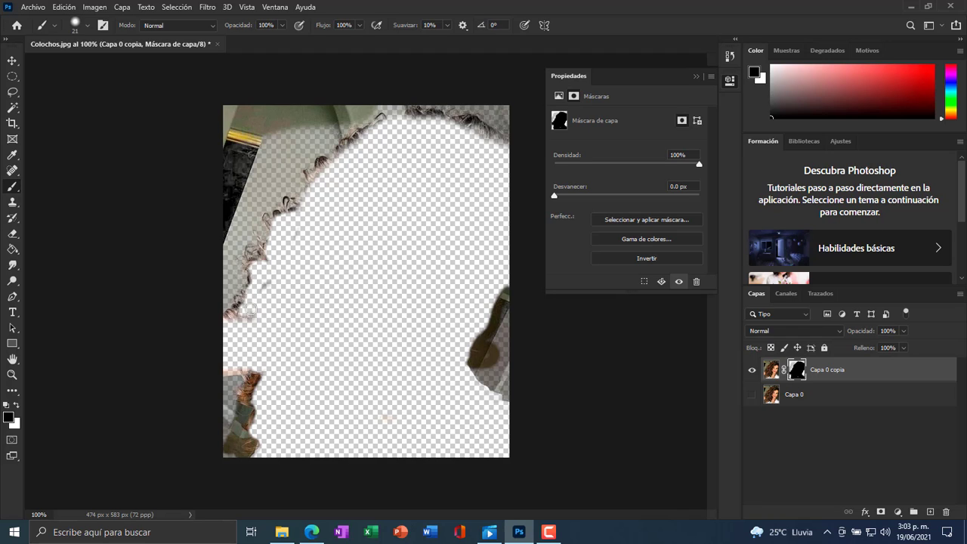
drag(489, 139, 467, 125)
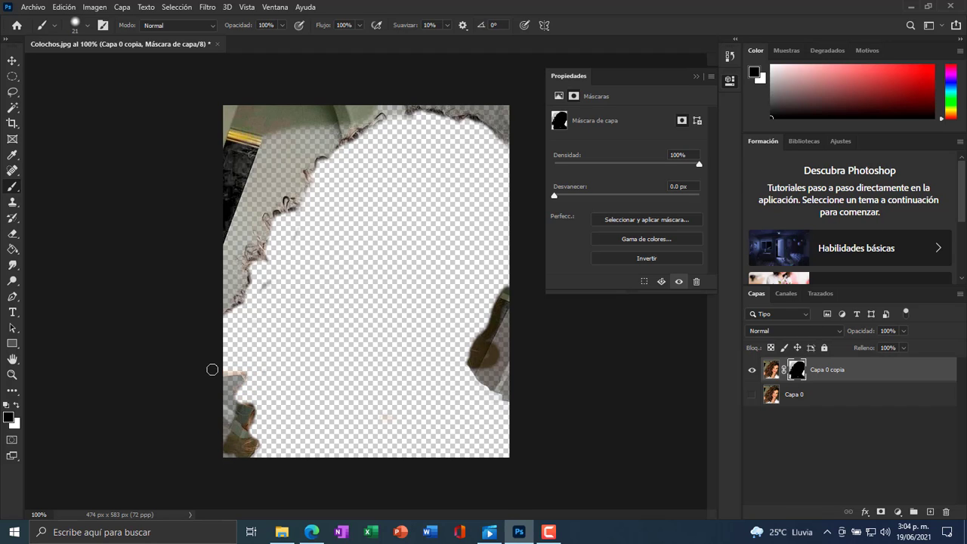
Step: Reveal two diagonal strips of hair with white on the inverted mask, and paint them out again with black
click(15, 405)
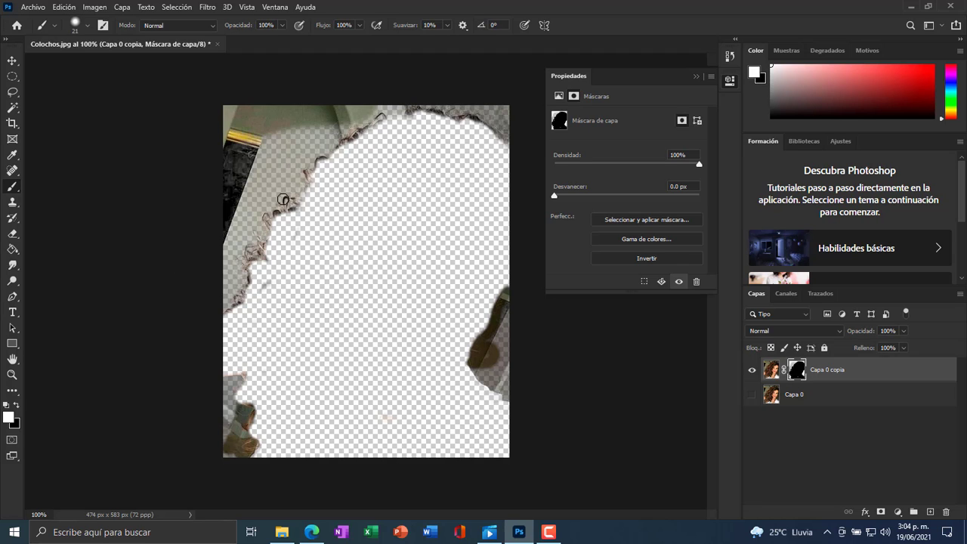
mouse_move(275, 211)
mouse_down()
mouse_move(356, 251)
mouse_move(374, 270)
mouse_up()
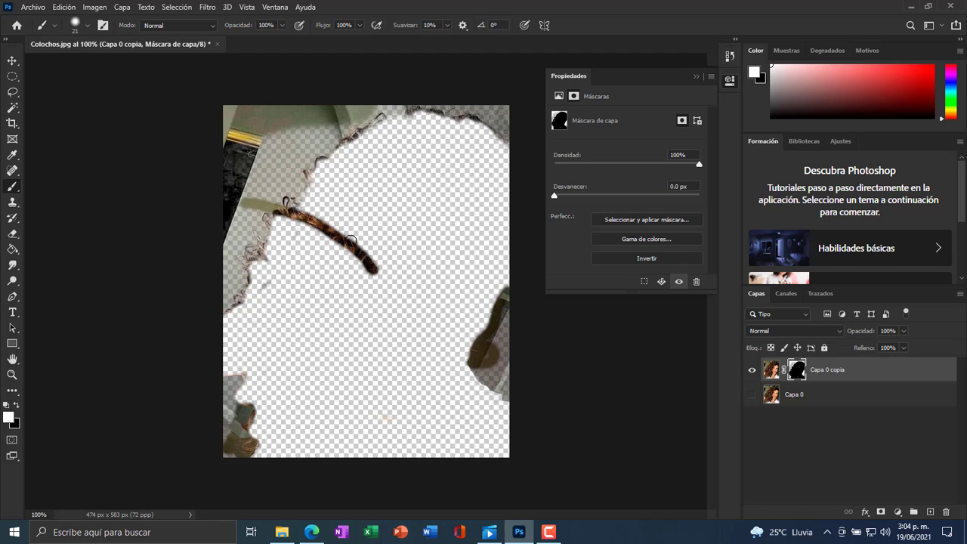
drag(264, 214, 389, 284)
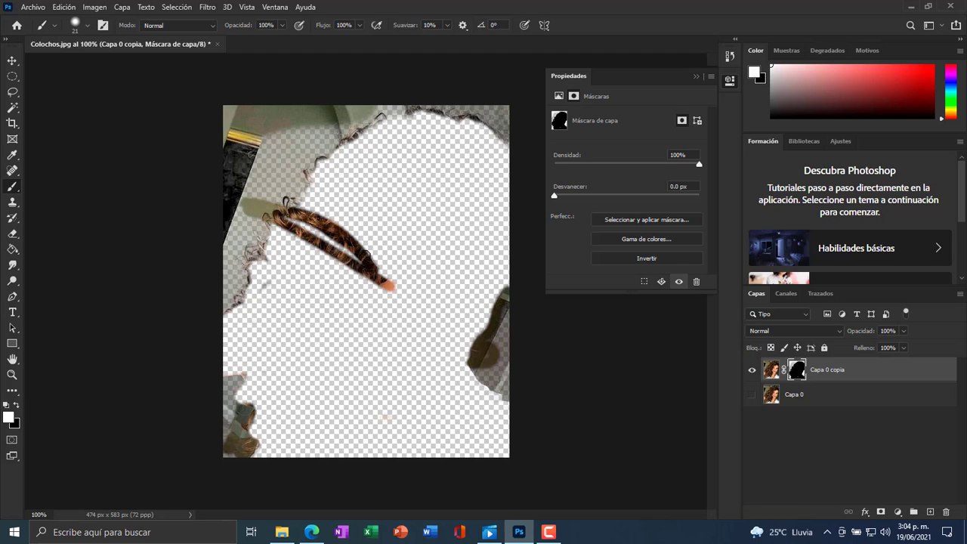
click(15, 407)
mouse_move(287, 198)
mouse_down()
mouse_move(234, 204)
mouse_move(363, 246)
mouse_move(382, 265)
mouse_move(317, 240)
mouse_move(385, 287)
mouse_move(302, 223)
mouse_move(347, 262)
mouse_up()
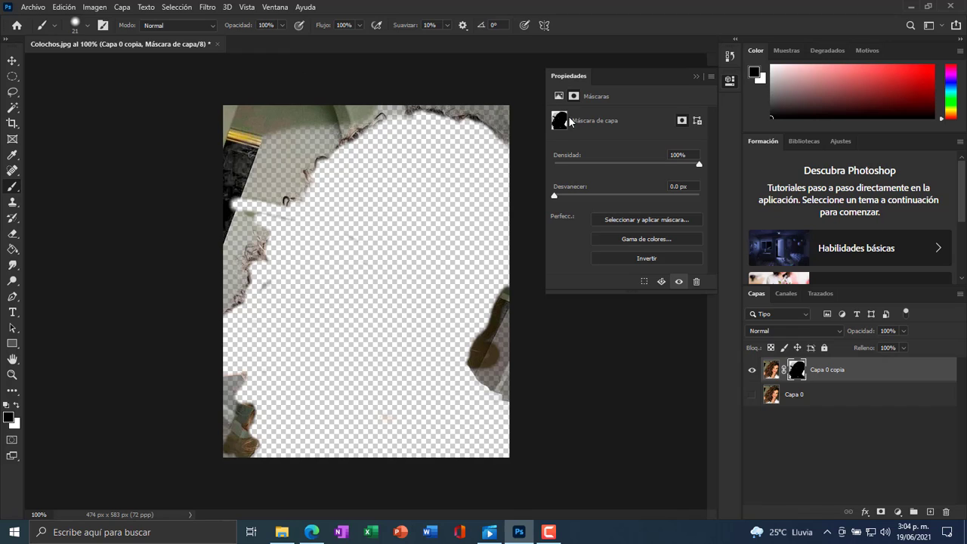
Step: Close the mask properties and delete the masked Capa 0 copia layer, also removing a new duplicate made of the hidden Capa 0
click(729, 81)
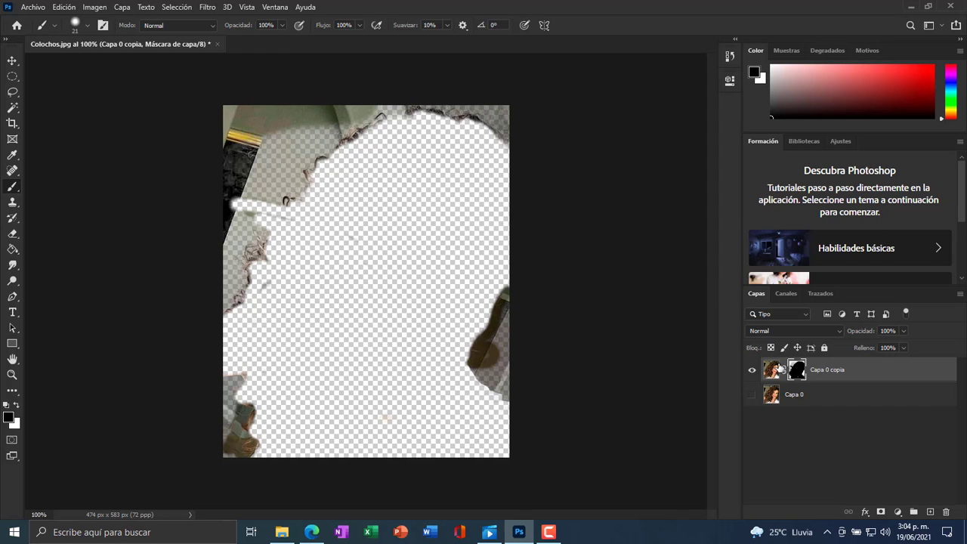
key(Delete)
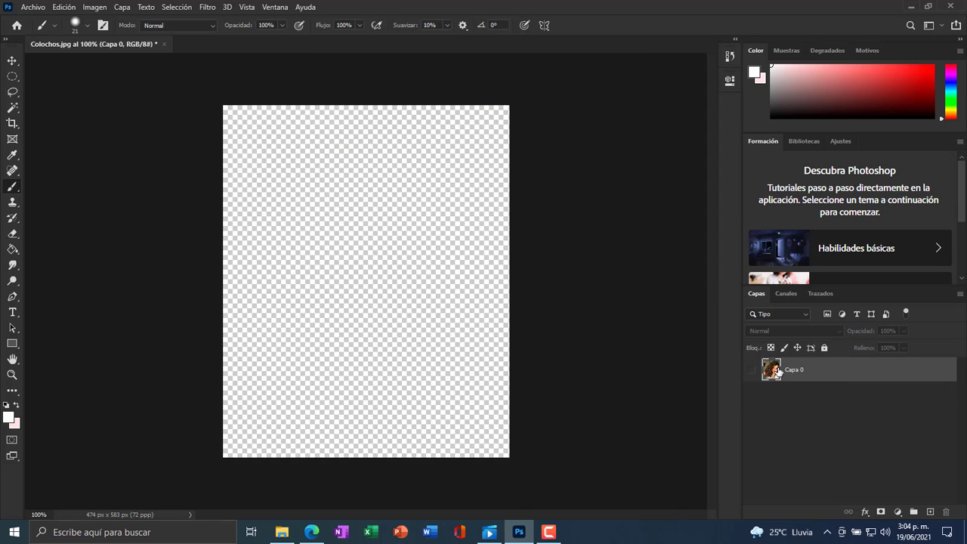
key(ctrl+j)
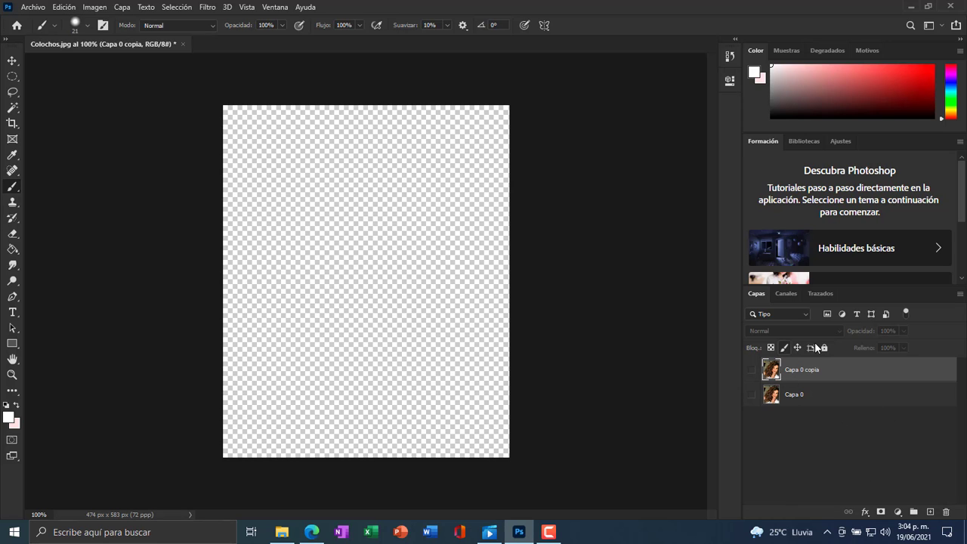
key(Delete)
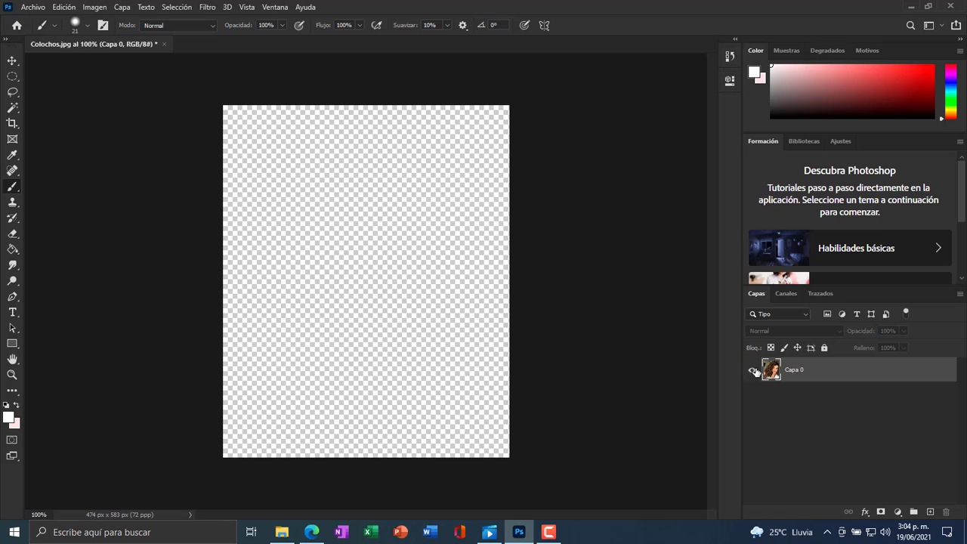
Step: Show the Capa 0 layer and isolate its blue channel by hiding the red and green channels
click(753, 370)
click(786, 293)
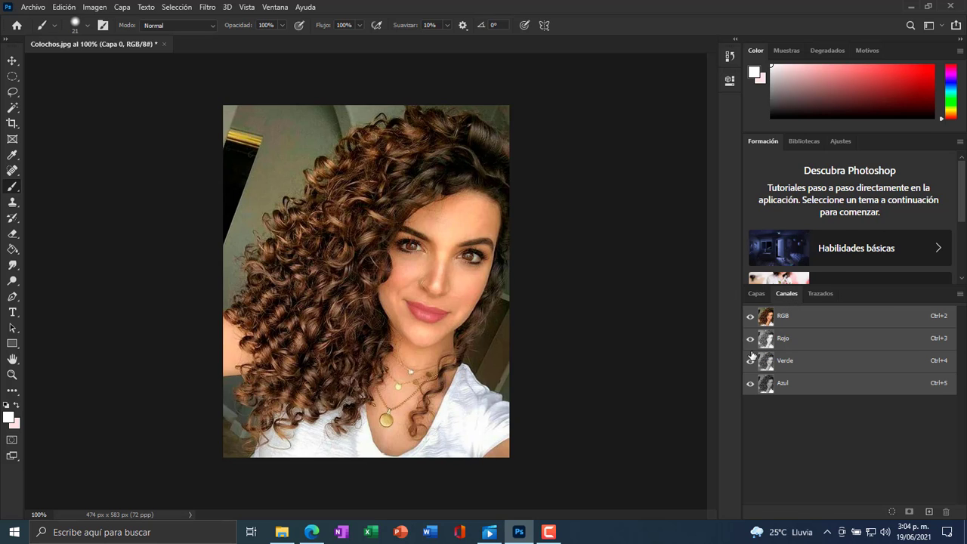
click(750, 339)
click(750, 360)
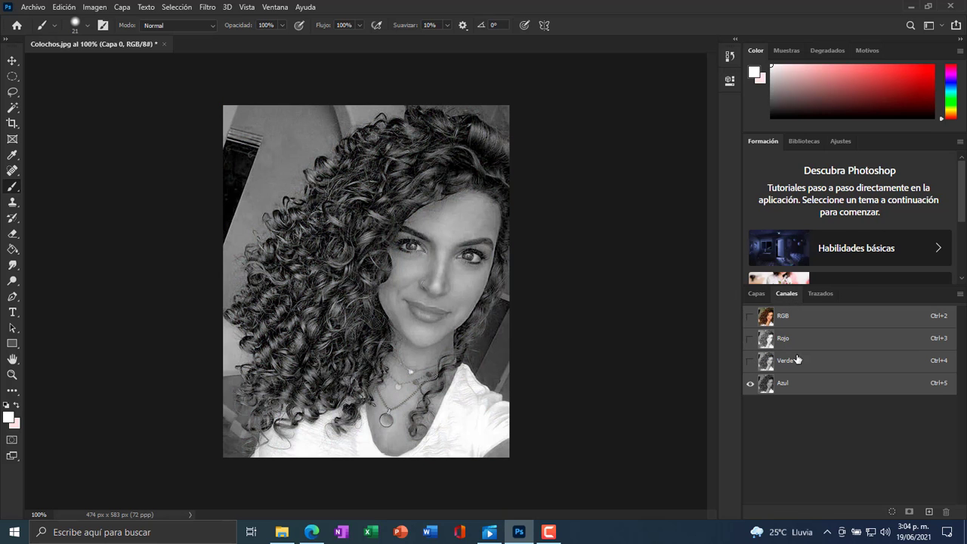
Step: Load the blue channel as a selection, copy the selected pixels of Capa 0 to a new layer and delete that layer
ctrl+click(766, 383)
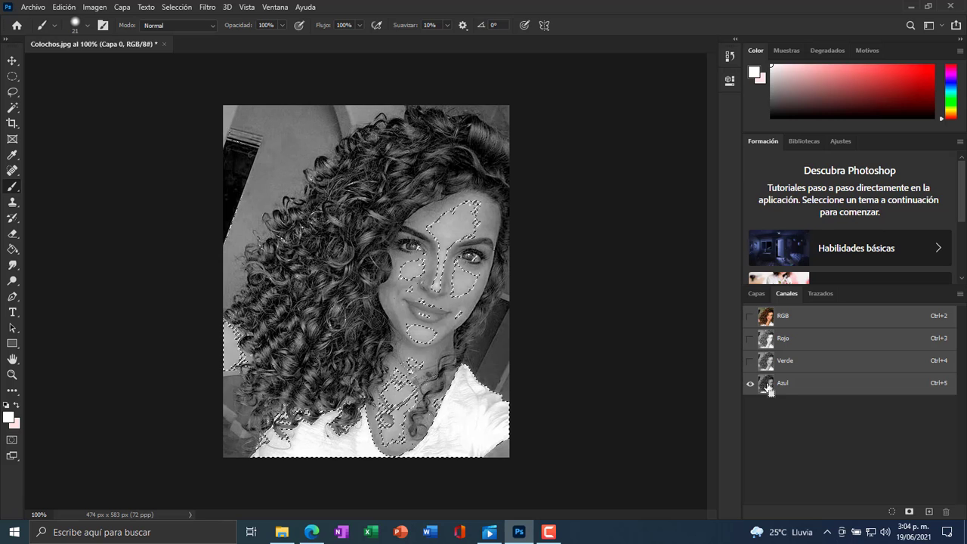
click(753, 294)
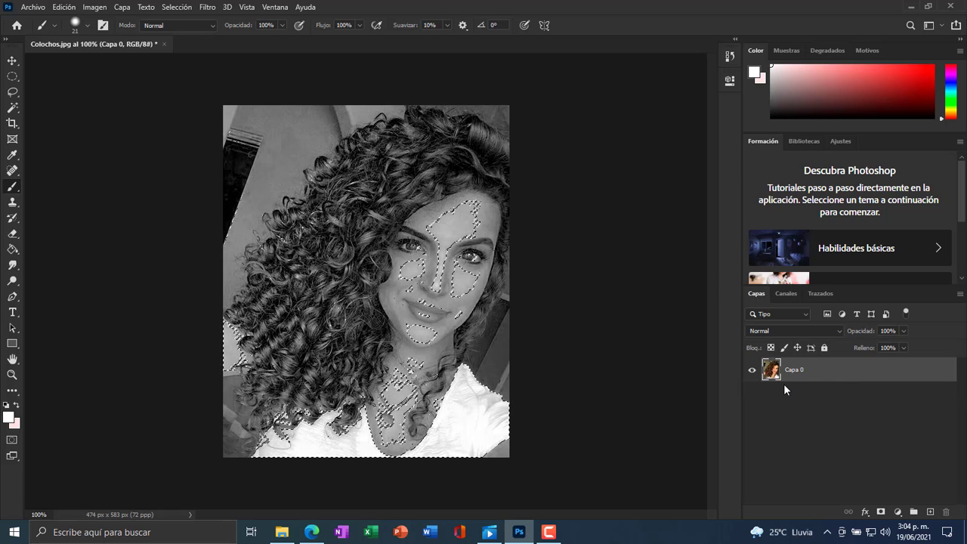
key(ctrl+j)
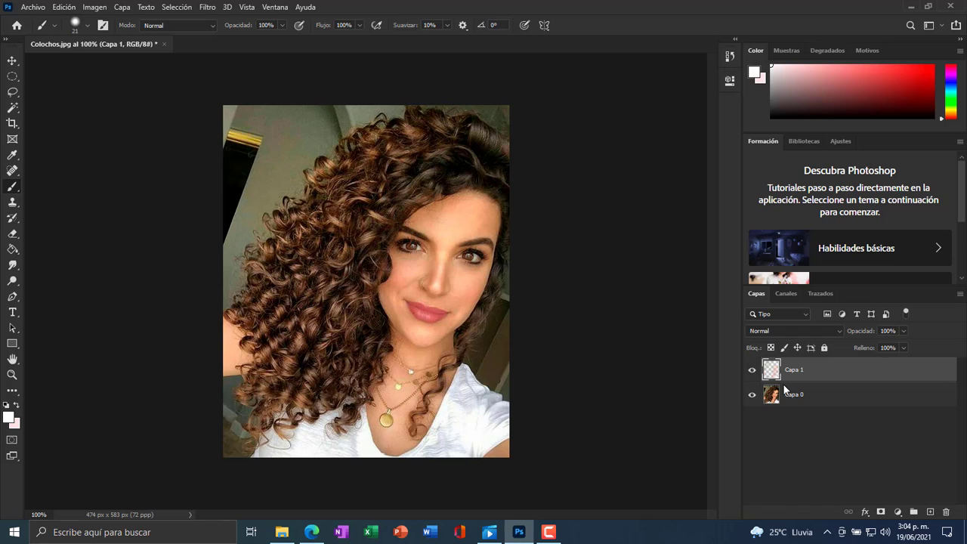
key(Delete)
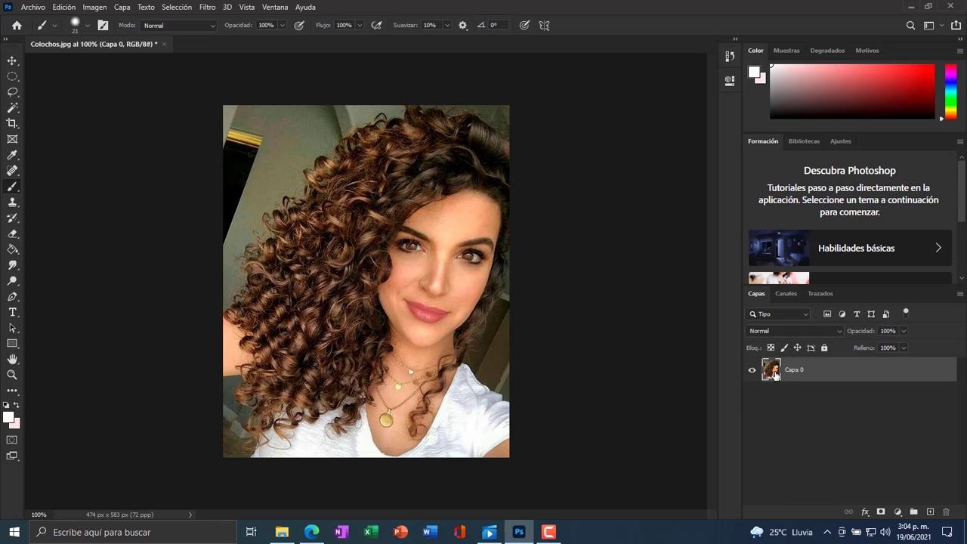
Step: Duplicate Capa 0, hide the original layer and isolate the blue channel by hiding the red and green channels
key(ctrl+j)
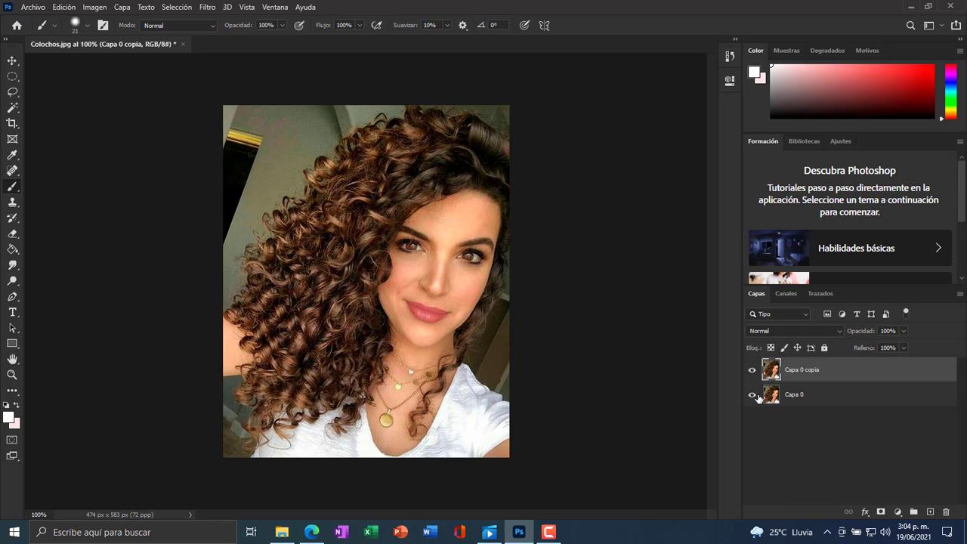
click(786, 293)
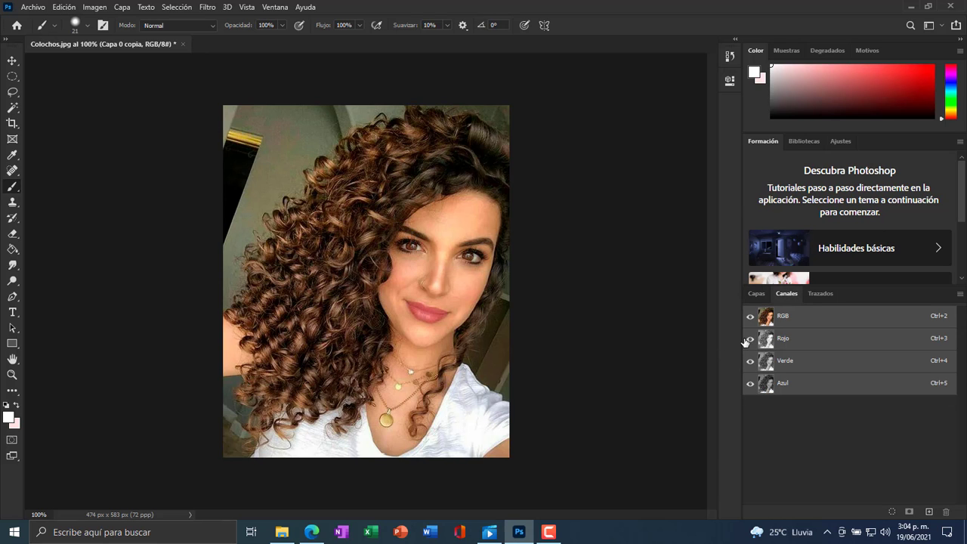
click(750, 338)
click(750, 360)
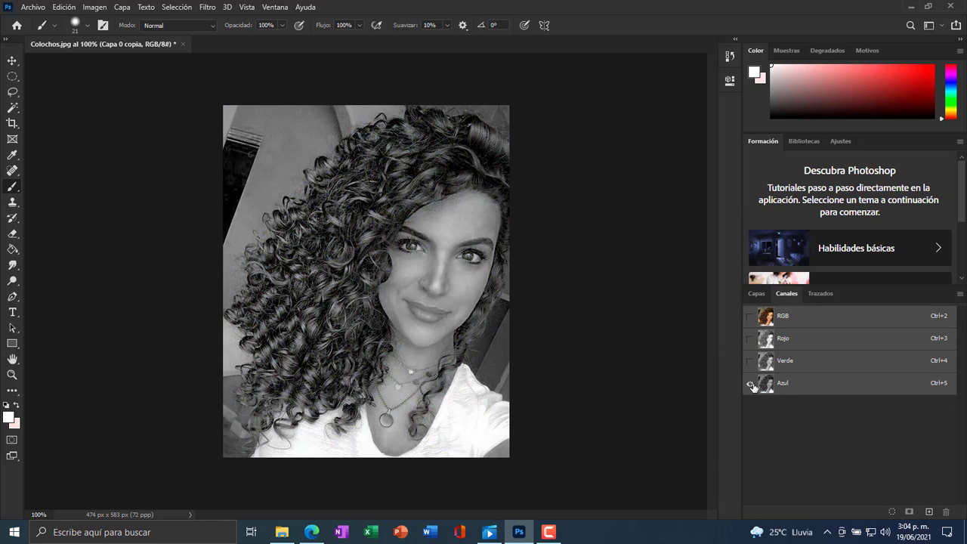
Step: Load the blue channel as a selection and add an inverted layer mask from it to Capa 0 copia
ctrl+click(766, 383)
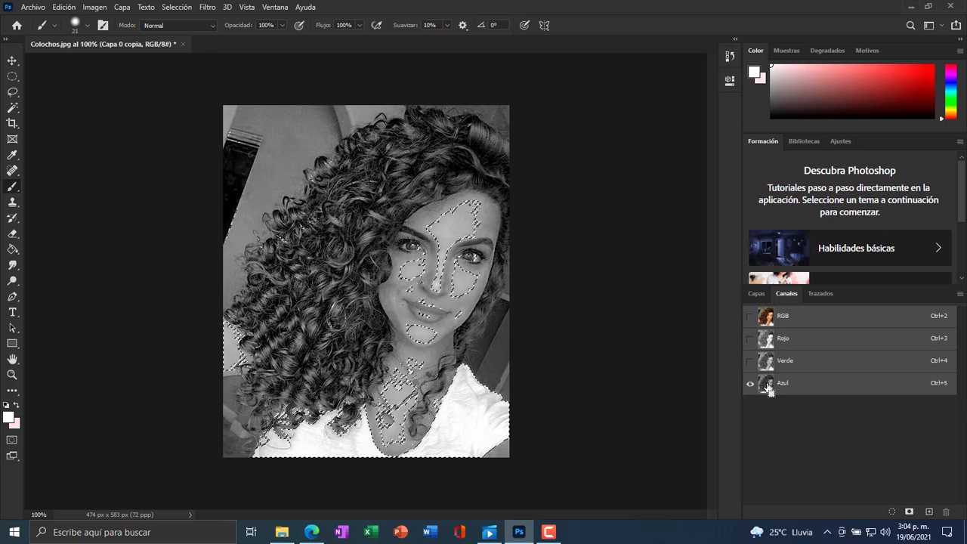
click(760, 294)
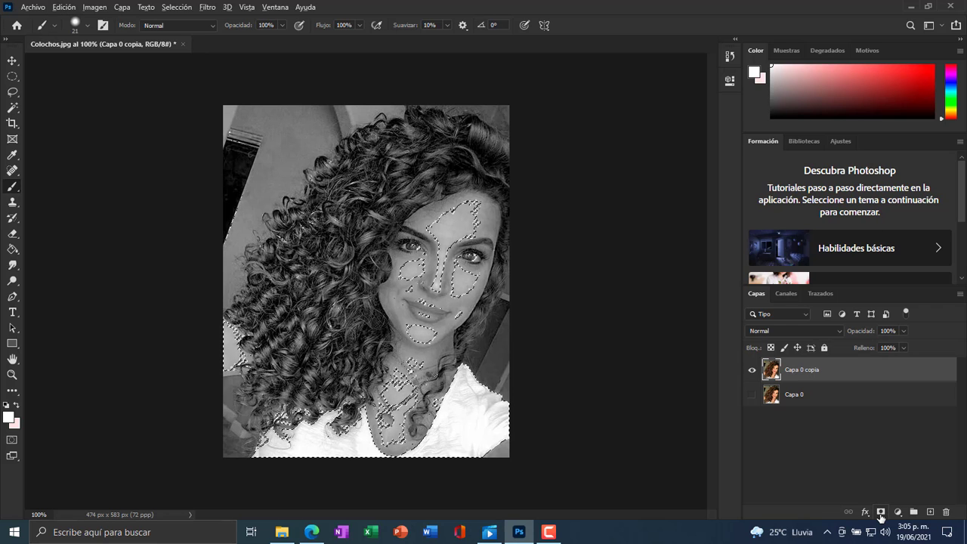
click(880, 512)
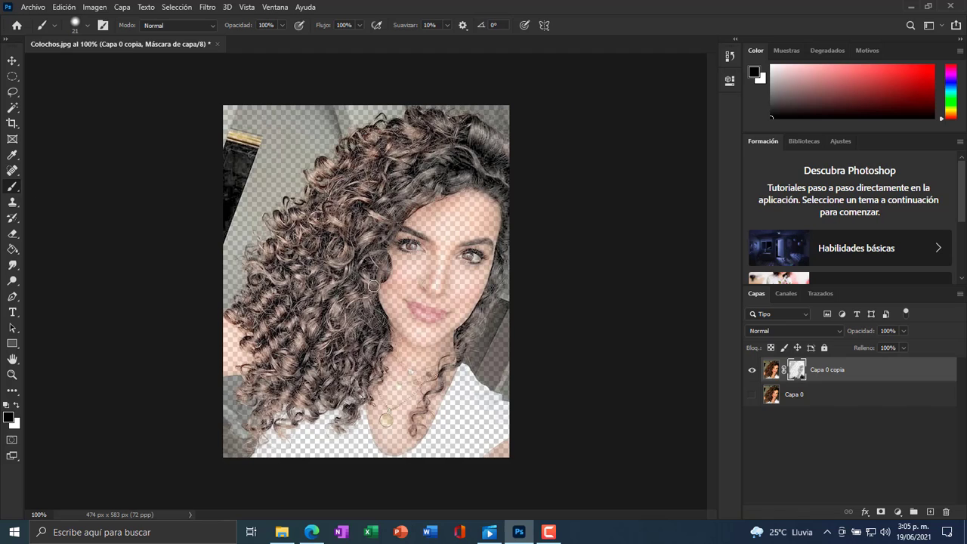
Step: Paint white on the mask with a 60 px brush over the woman's face, hair, neck and shirt to restore them
click(16, 406)
right_click(384, 322)
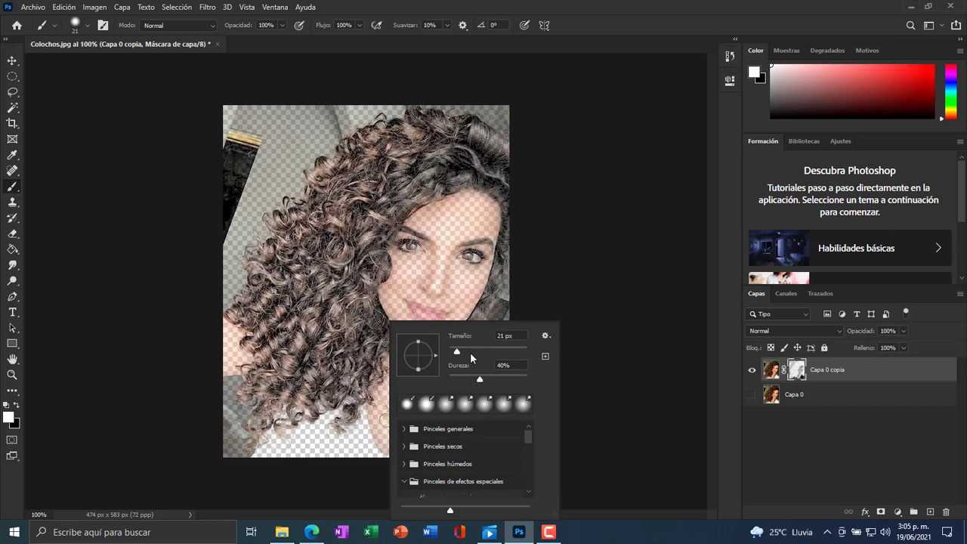
click(473, 348)
mouse_move(455, 291)
mouse_down()
mouse_move(426, 256)
mouse_move(445, 219)
mouse_move(473, 211)
mouse_move(424, 183)
mouse_move(391, 253)
mouse_move(398, 255)
mouse_move(403, 318)
mouse_move(469, 286)
mouse_move(485, 252)
mouse_move(509, 240)
mouse_move(487, 221)
mouse_move(497, 194)
mouse_move(379, 143)
mouse_move(432, 263)
mouse_move(432, 303)
mouse_move(378, 300)
mouse_move(375, 417)
mouse_move(437, 391)
mouse_move(435, 347)
mouse_move(467, 287)
mouse_move(411, 360)
mouse_move(395, 425)
mouse_move(433, 369)
mouse_move(471, 437)
mouse_move(498, 442)
mouse_move(471, 445)
mouse_move(471, 418)
mouse_move(477, 459)
mouse_move(467, 446)
mouse_move(452, 377)
mouse_move(348, 434)
mouse_move(357, 436)
mouse_move(342, 429)
mouse_move(304, 439)
mouse_move(339, 374)
mouse_move(363, 381)
mouse_move(294, 367)
mouse_move(272, 384)
mouse_move(270, 400)
mouse_move(260, 381)
mouse_move(287, 344)
mouse_move(303, 291)
mouse_move(291, 249)
mouse_move(321, 261)
mouse_move(314, 215)
mouse_move(283, 238)
mouse_move(260, 275)
mouse_move(256, 321)
mouse_move(234, 343)
mouse_move(240, 364)
mouse_move(310, 405)
mouse_move(282, 442)
mouse_up()
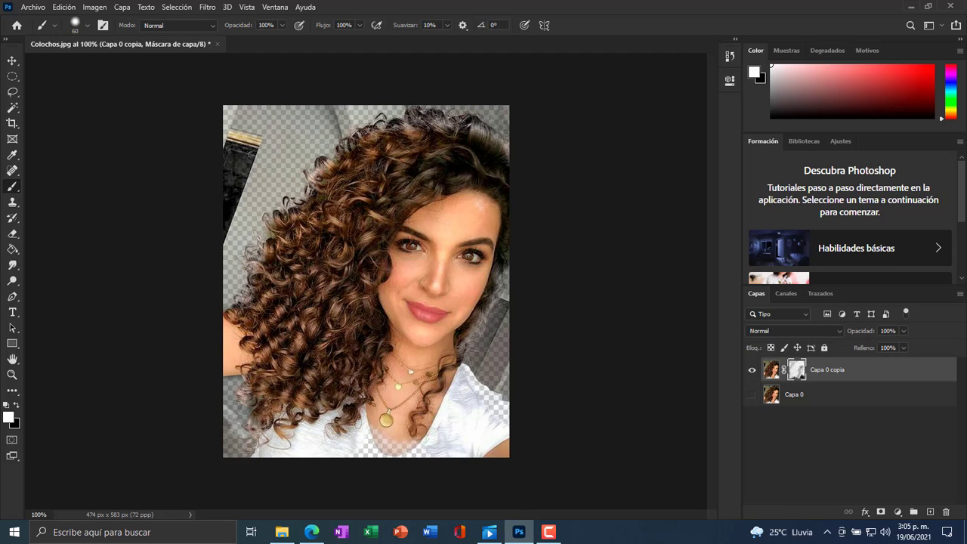
mouse_move(488, 143)
mouse_down()
mouse_move(453, 125)
mouse_move(411, 127)
mouse_up()
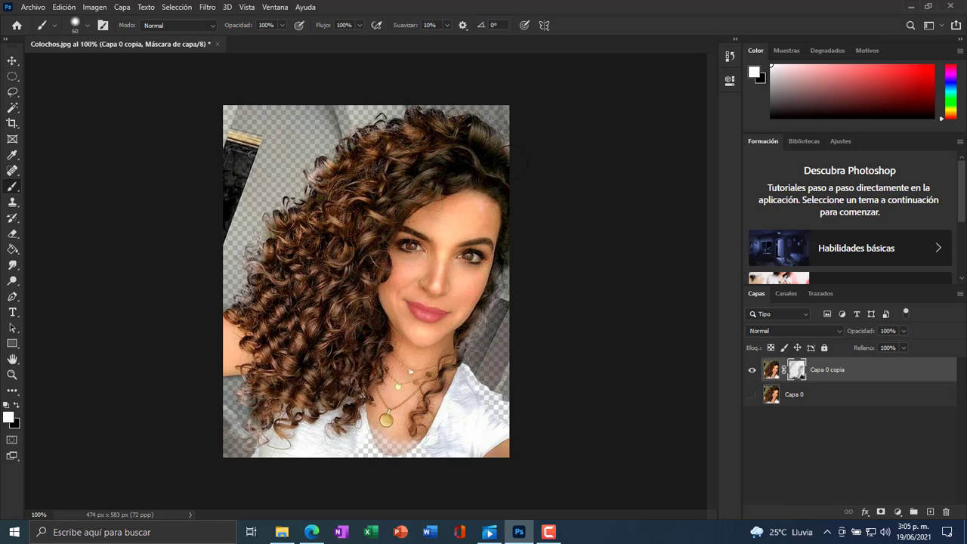
mouse_move(463, 308)
mouse_down()
mouse_move(477, 318)
mouse_move(490, 267)
mouse_move(377, 340)
mouse_move(347, 272)
mouse_move(340, 185)
mouse_move(319, 218)
mouse_up()
key(ctrl+z)
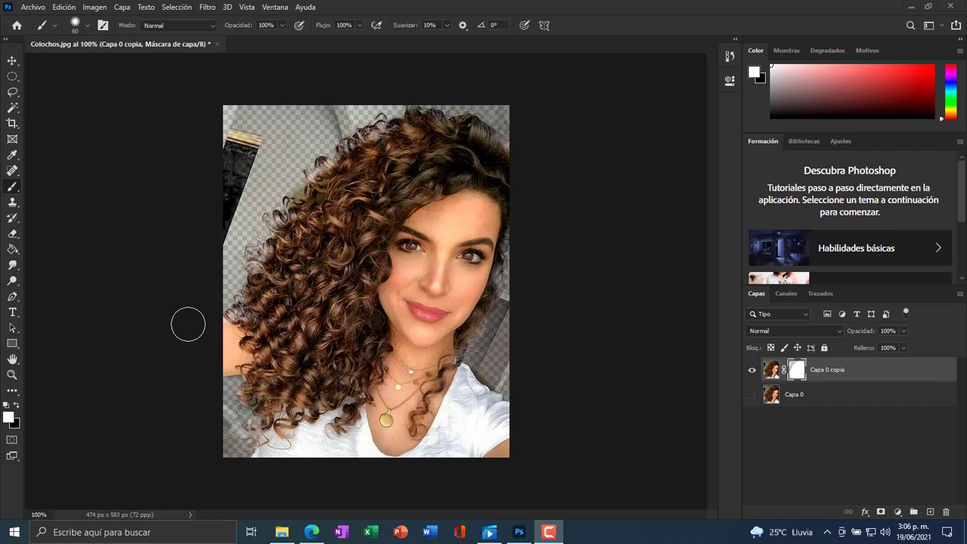
Step: Choose the Dodge tool (Sobreexponer) and display the layer mask of Capa 0 copia by itself on the canvas
click(13, 282)
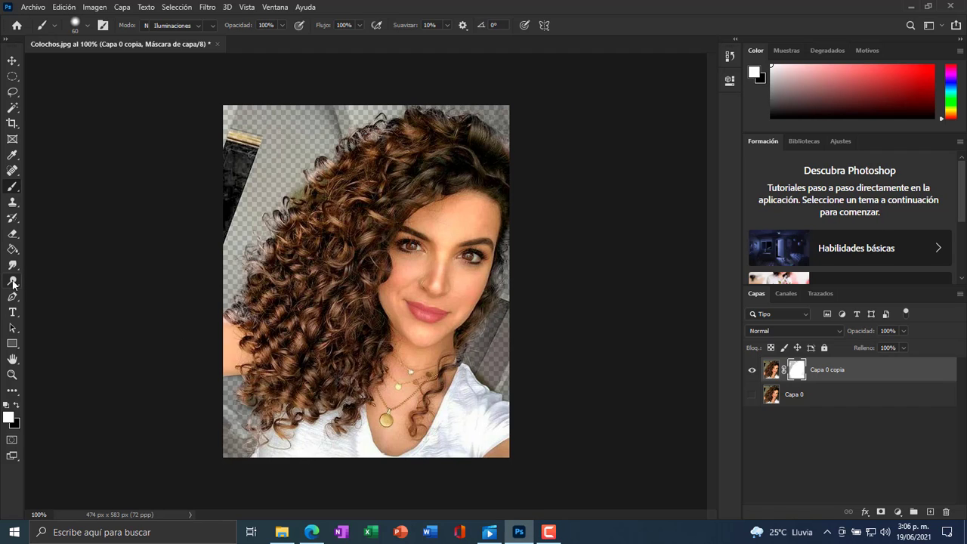
right_click(13, 282)
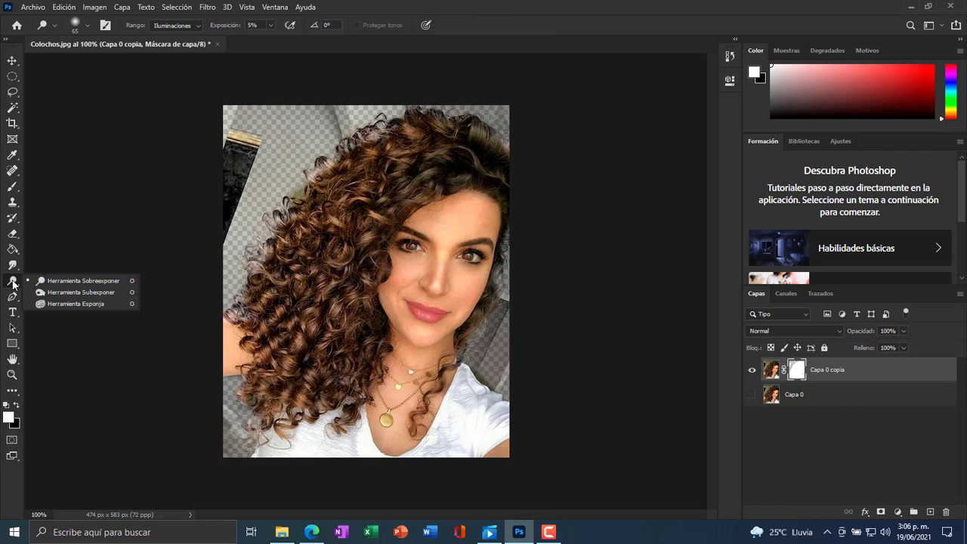
click(63, 282)
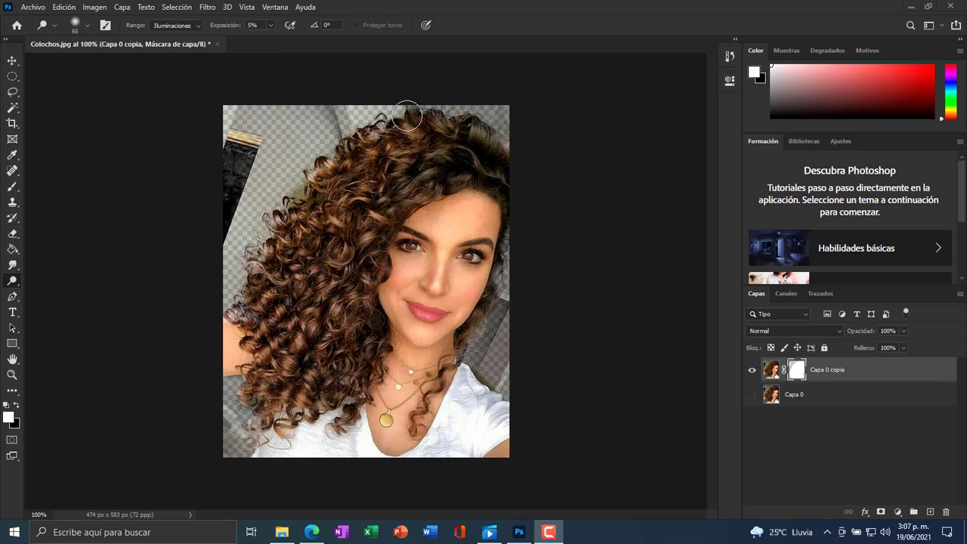
click(796, 370)
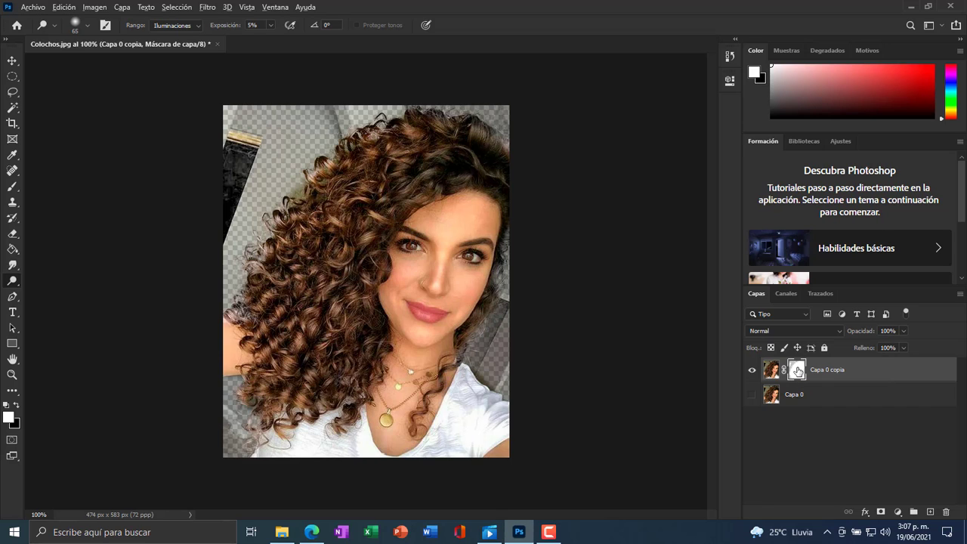
alt+click(797, 371)
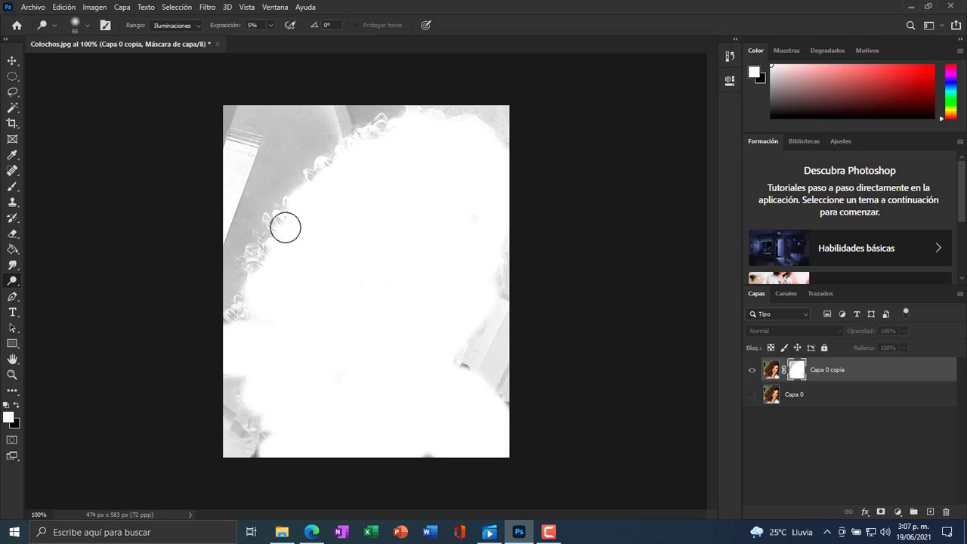
Step: Reduce the Dodge brush size to 9 px for working on the curls along the hair's outer edge
key(ctrl+plus)
key(ctrl+plus)
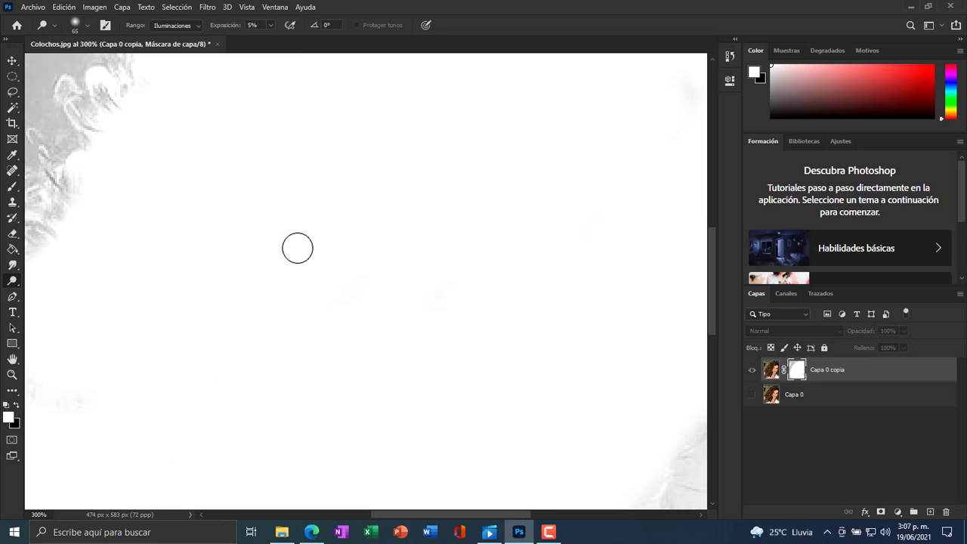
scroll(327, 218, up, 5)
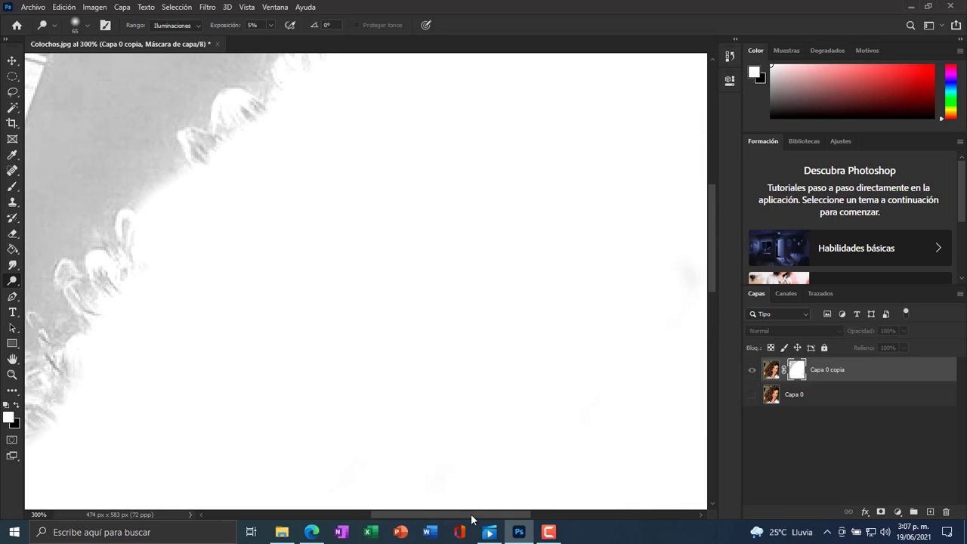
drag(467, 517, 416, 517)
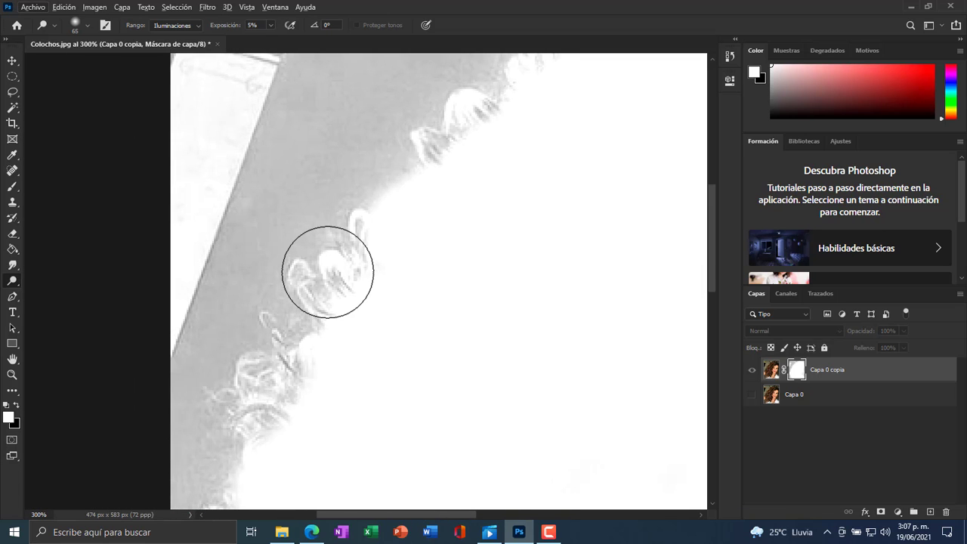
ctrl+right_click(328, 275)
click(347, 256)
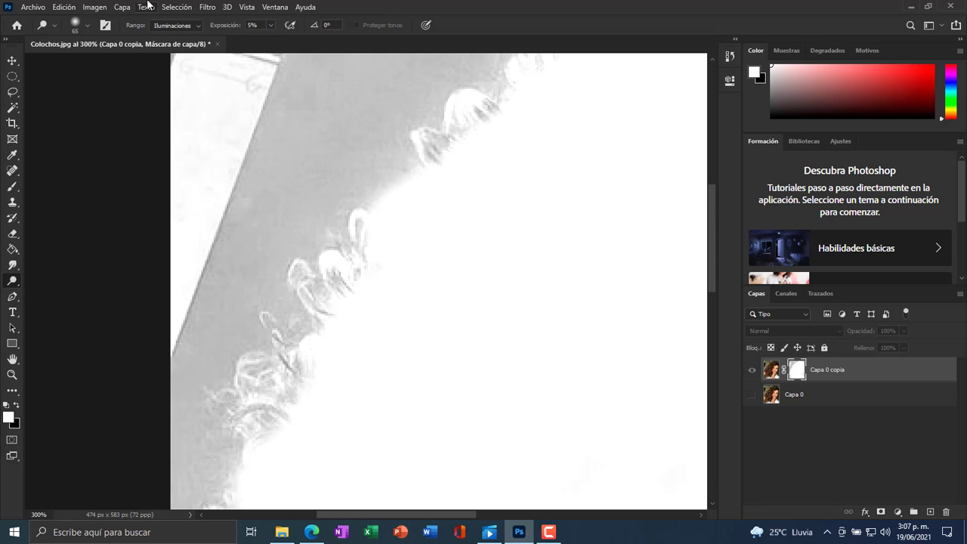
click(90, 27)
drag(76, 62, 72, 63)
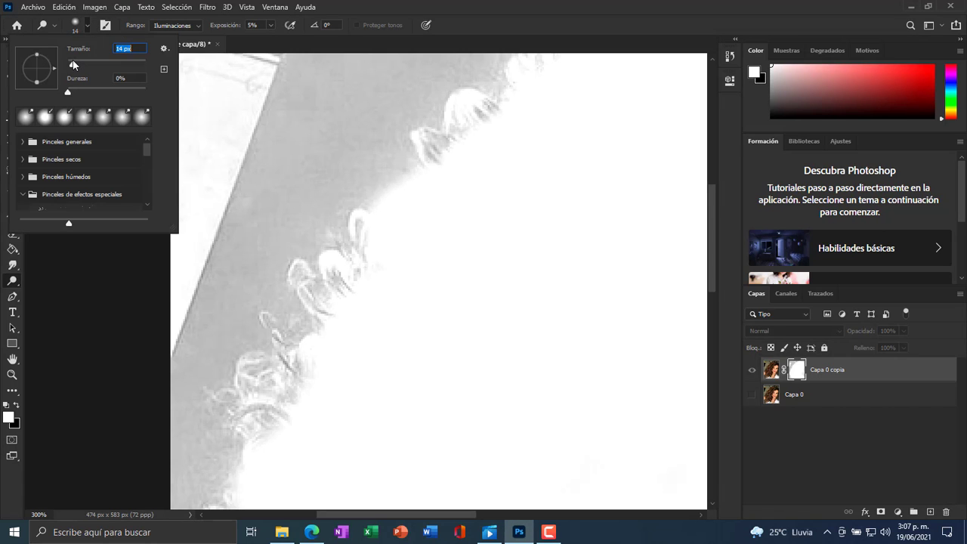
click(87, 28)
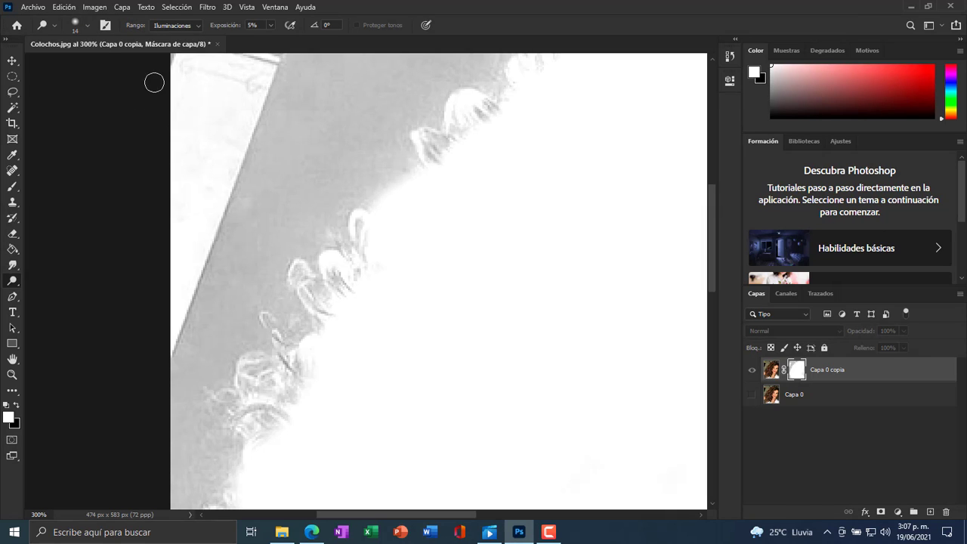
click(87, 27)
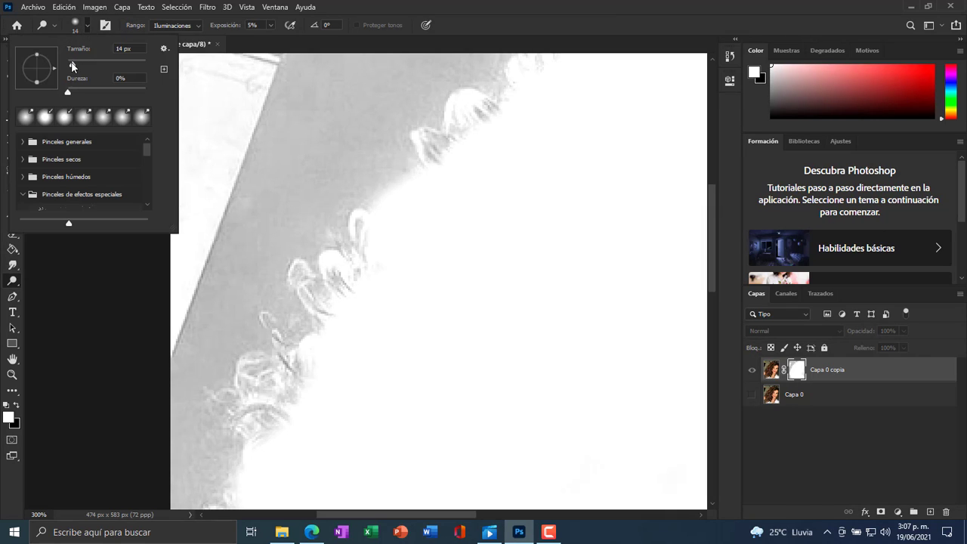
drag(72, 67, 70, 66)
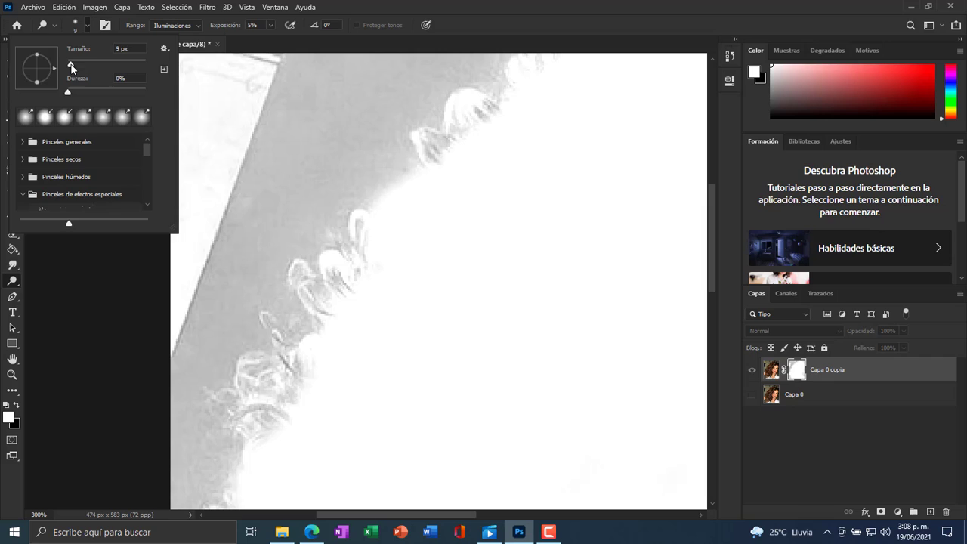
click(90, 23)
Step: Lighten the curl strands along the hair's left edge on the mask with the Dodge tool at 5% exposure
mouse_move(342, 289)
mouse_down()
mouse_move(347, 298)
mouse_move(337, 269)
mouse_move(352, 289)
mouse_up()
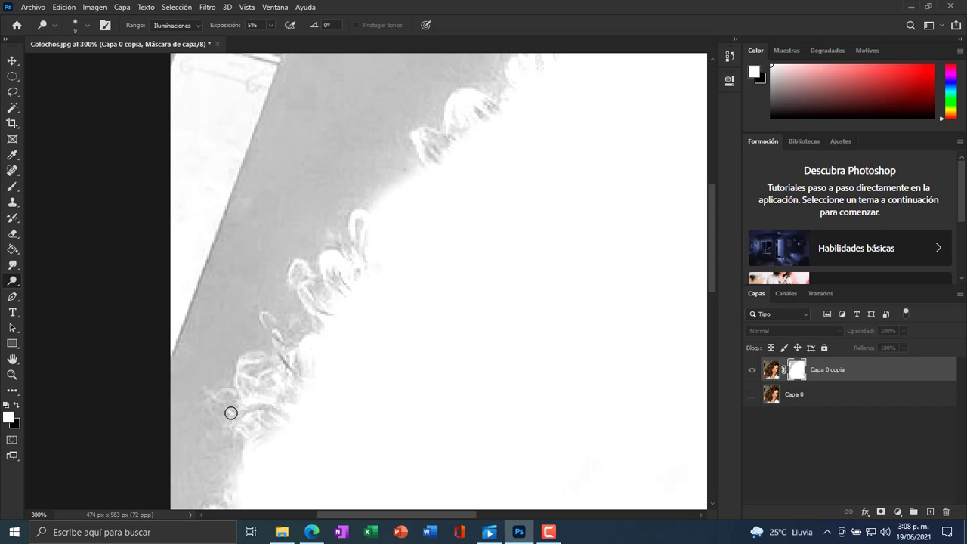
scroll(299, 383, down, 3)
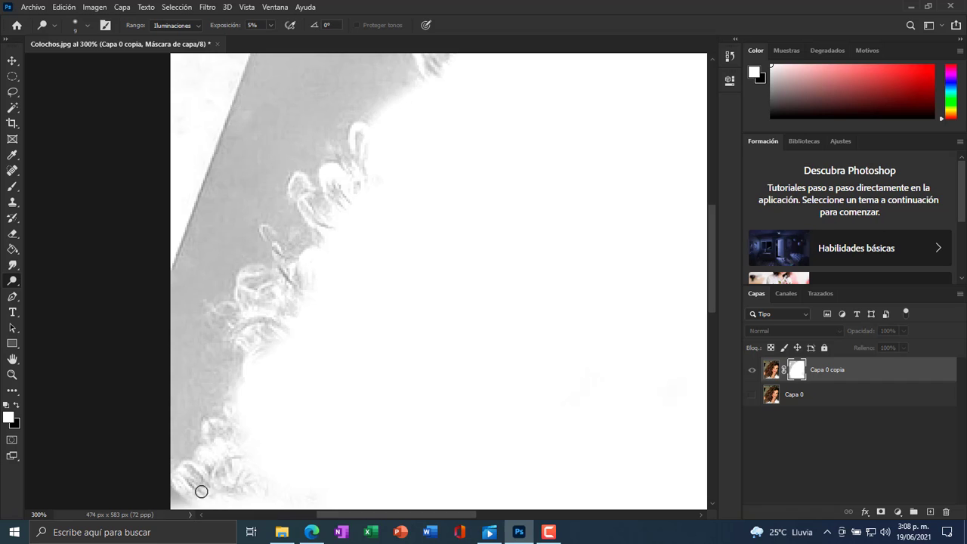
scroll(324, 337, down, 2)
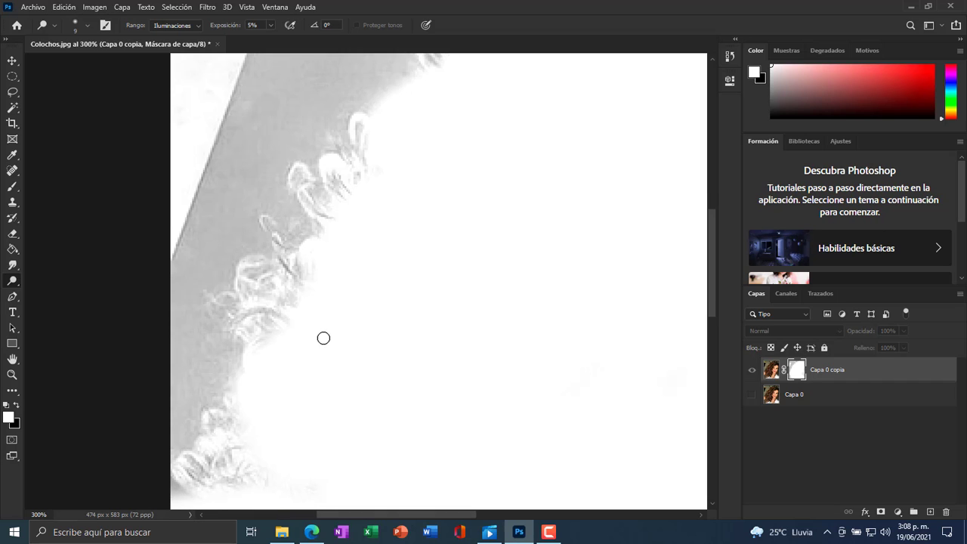
scroll(324, 338, down, 5)
scroll(483, 284, up, 5)
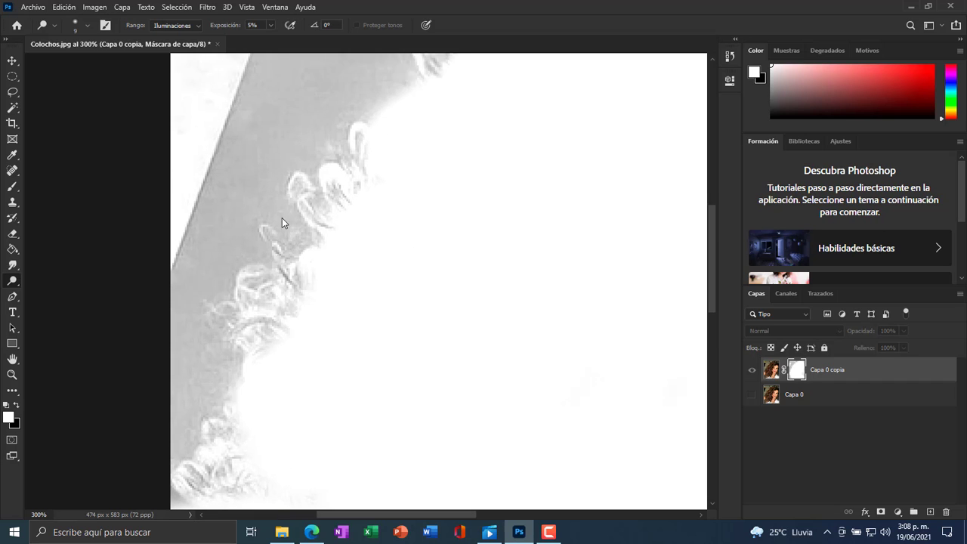
key(ctrl+minus)
key(ctrl+minus)
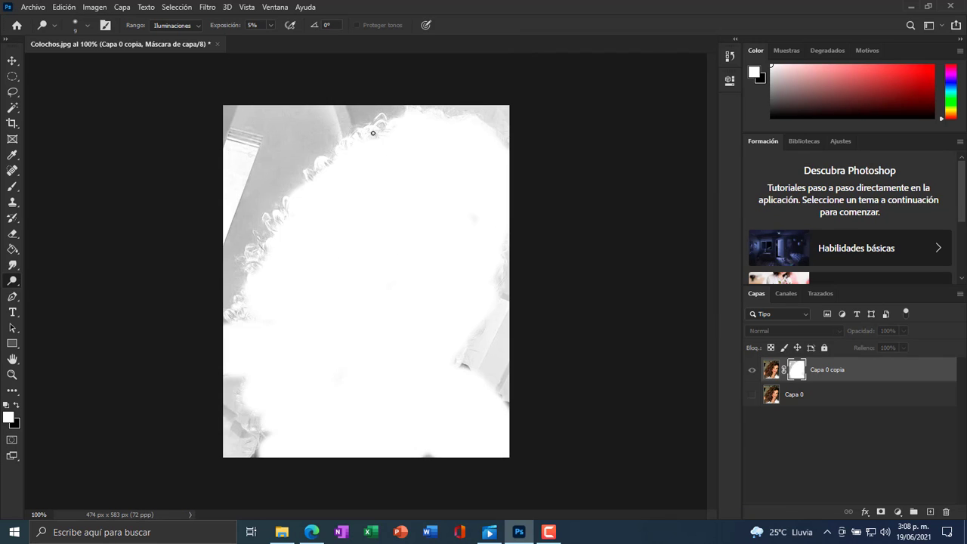
Step: Dodge the strands along the top and right edges of the hair on the mask, down to the shoulder
key(ctrl+plus)
scroll(363, 147, up, 3)
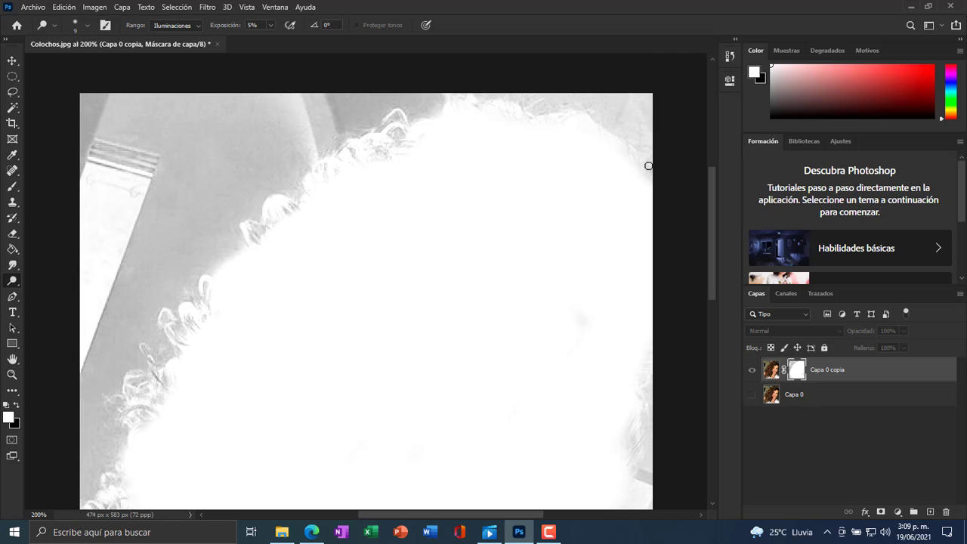
scroll(680, 310, down, 2)
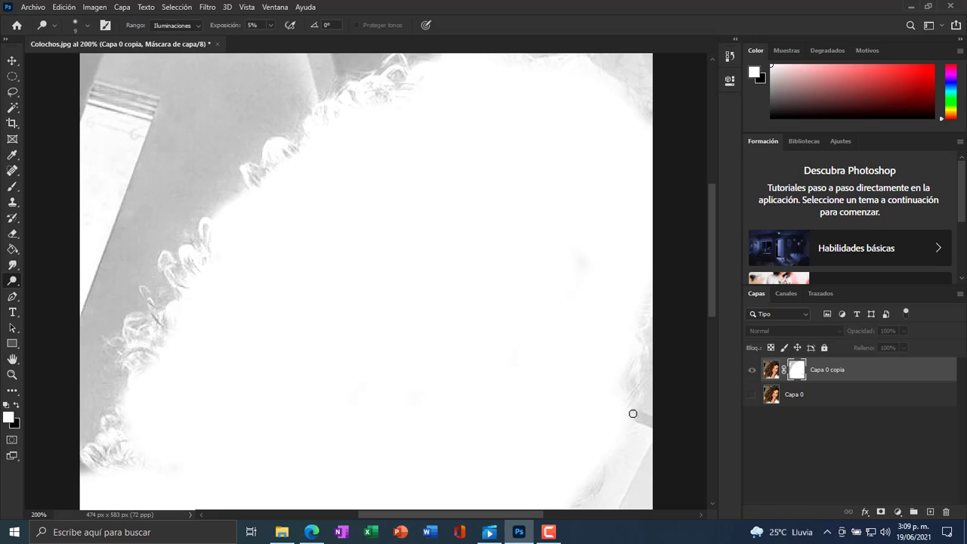
scroll(626, 412, down, 5)
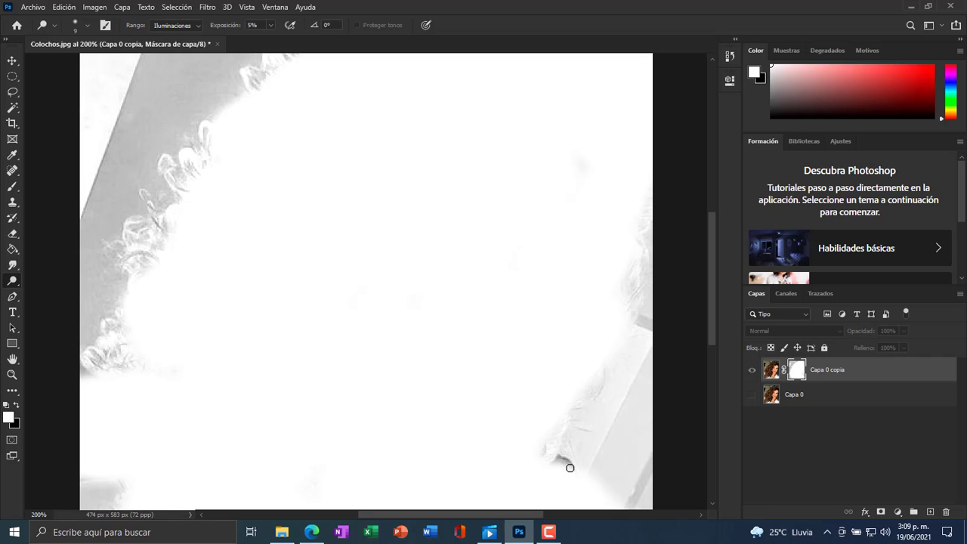
Step: Return from the mask view to the image and examine the cut-out curls along the hair's left edge
alt+click(797, 371)
scroll(434, 236, down, 2)
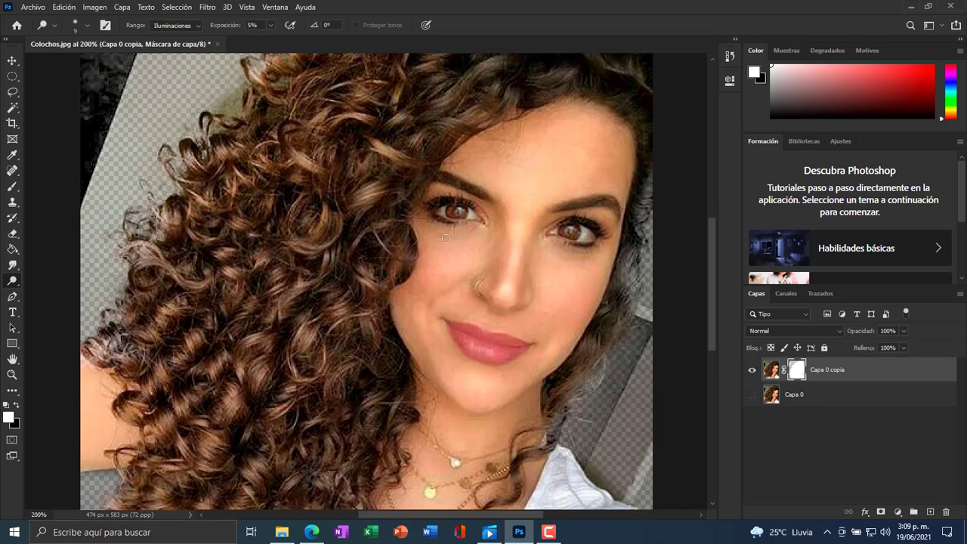
scroll(445, 238, up, 2)
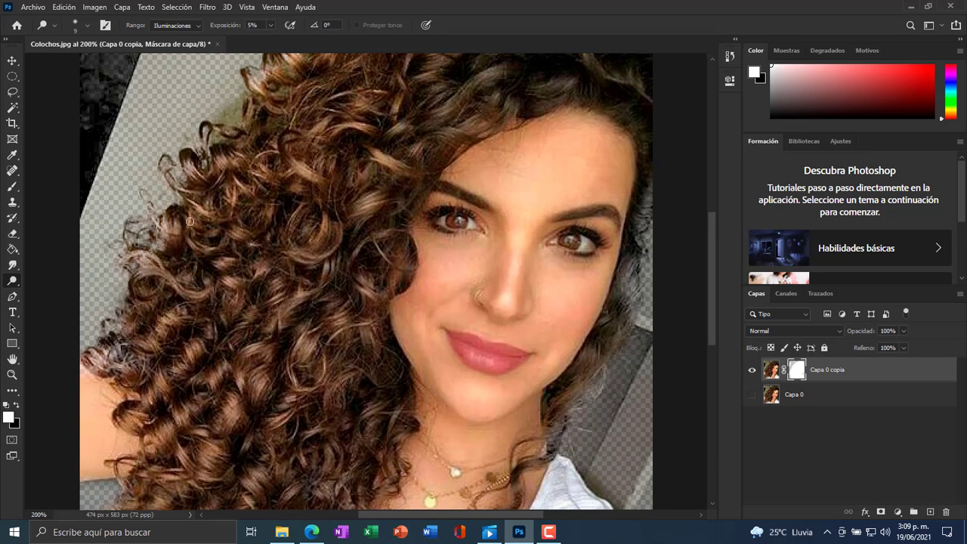
key(ctrl+plus)
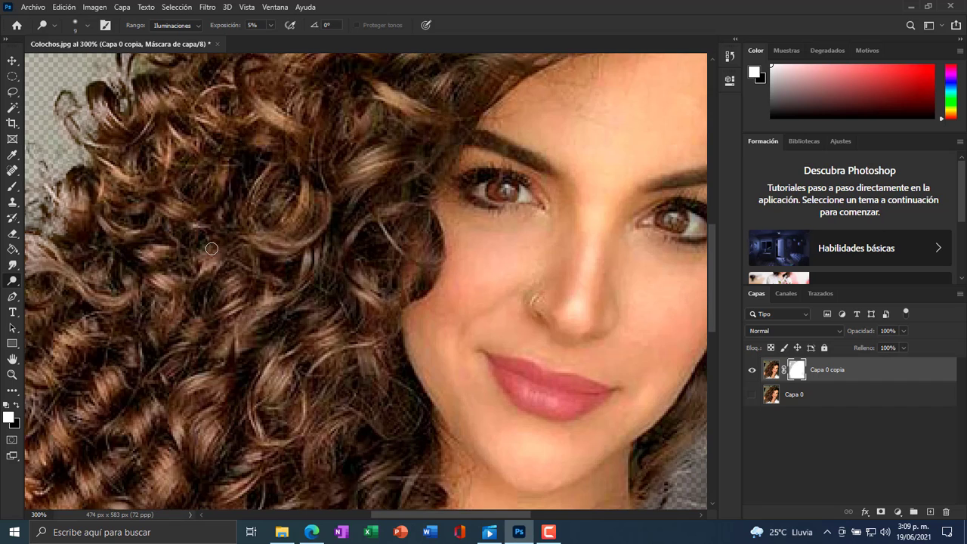
scroll(212, 248, up, 3)
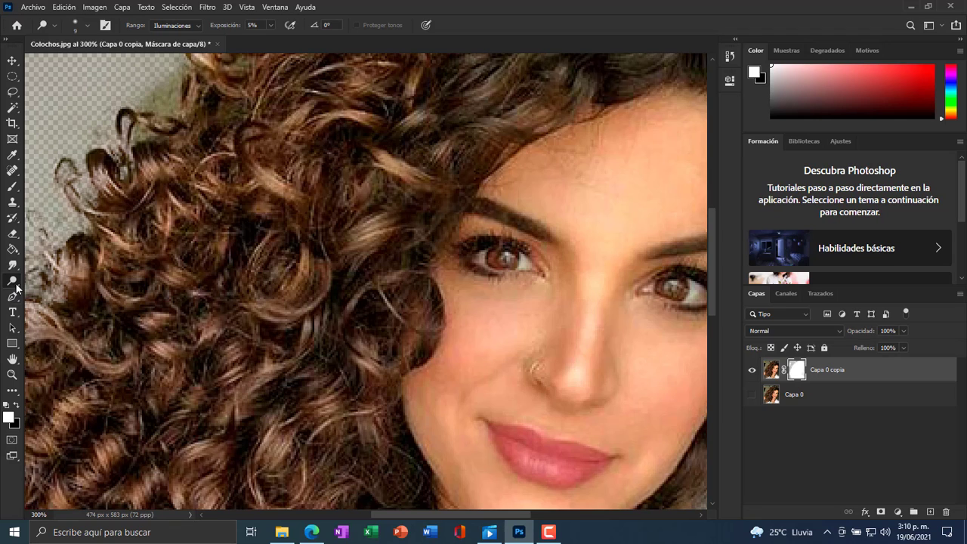
Step: Paint out the background left in two gaps between curls on the hair's upper-left edge, using a 3 px black Brush on the mask
click(18, 192)
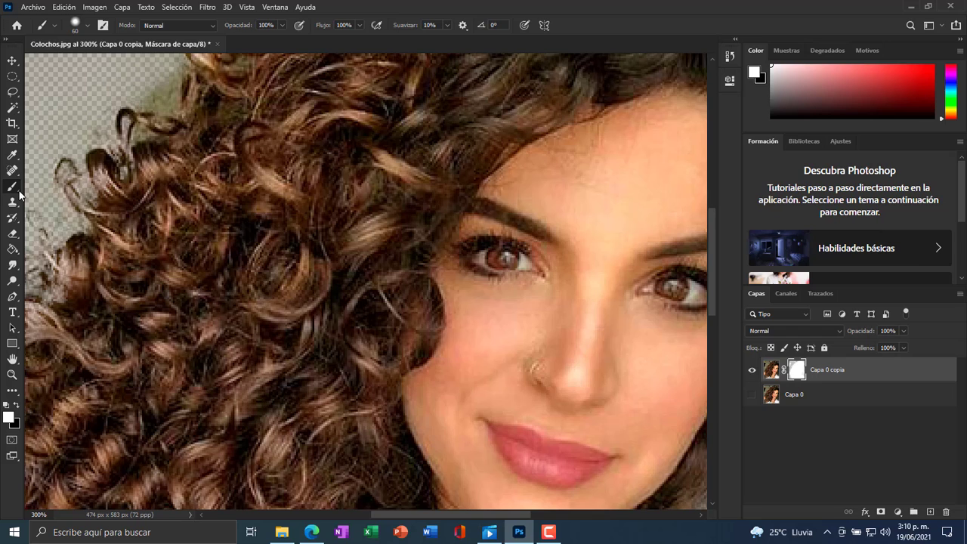
click(86, 26)
drag(73, 65, 70, 65)
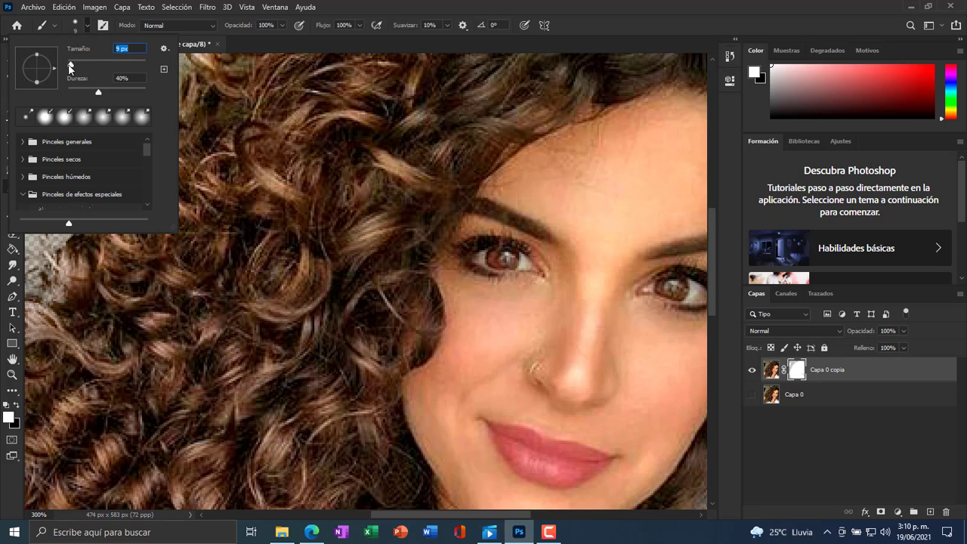
click(68, 65)
key(Return)
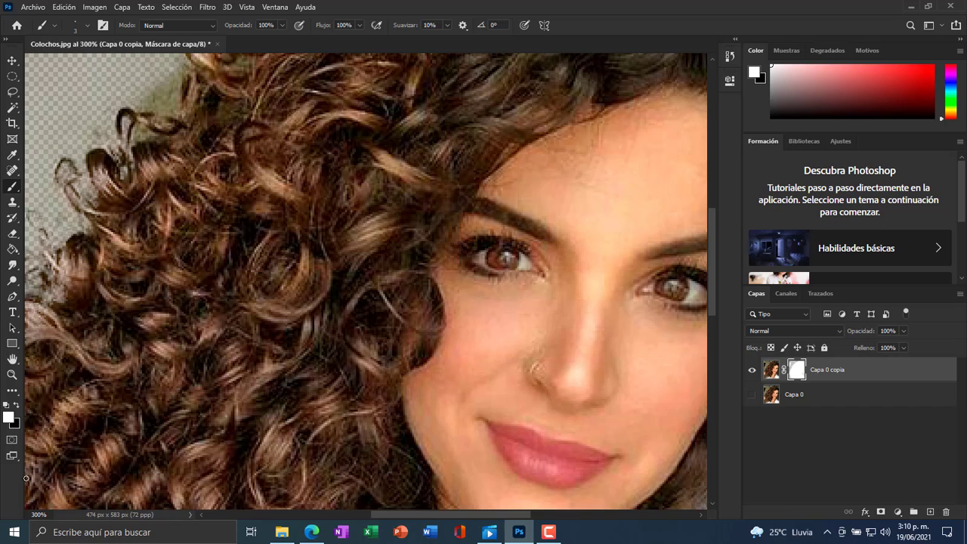
click(15, 406)
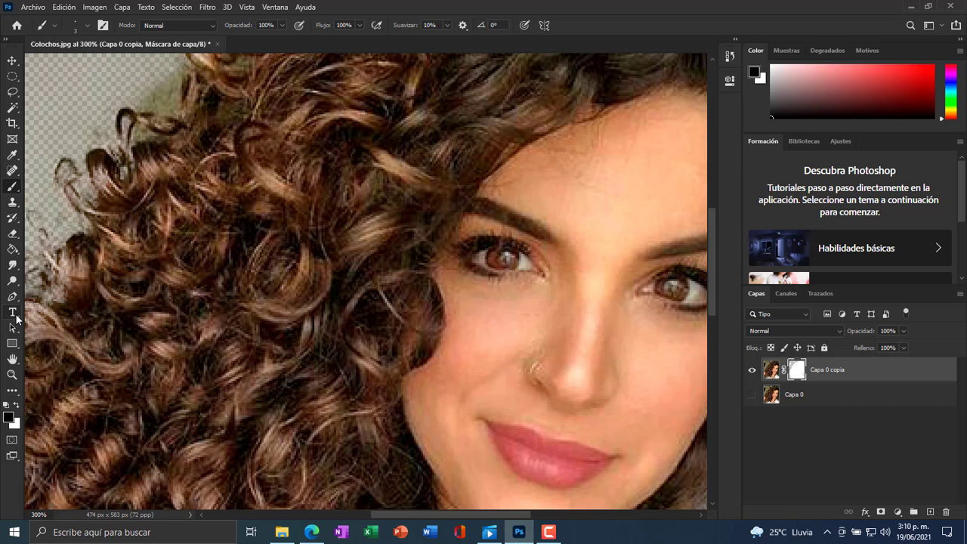
key(ctrl+plus)
scroll(46, 299, up, 6)
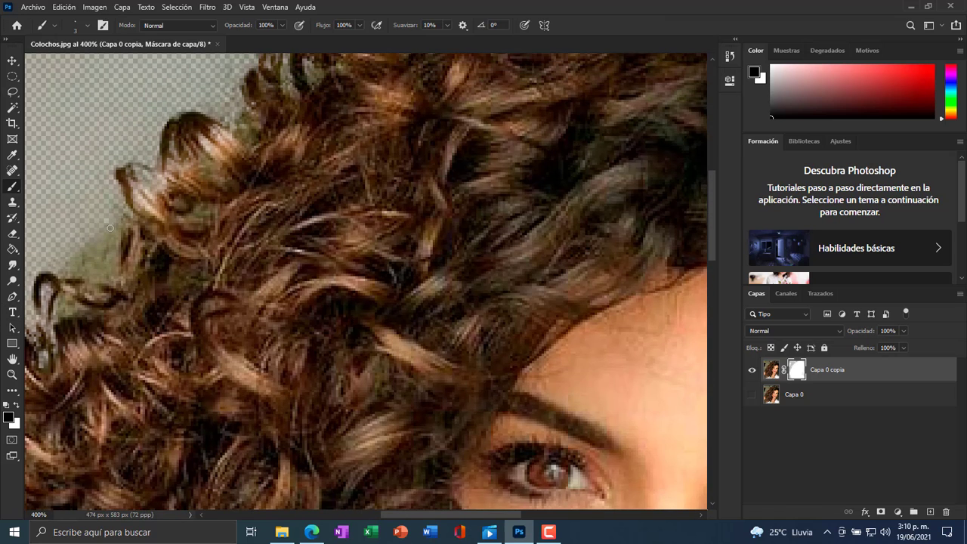
mouse_move(111, 228)
mouse_down()
mouse_move(68, 257)
mouse_move(70, 269)
mouse_move(87, 270)
mouse_move(106, 254)
mouse_move(110, 228)
mouse_move(110, 266)
mouse_move(113, 230)
mouse_move(106, 250)
mouse_move(73, 265)
mouse_up()
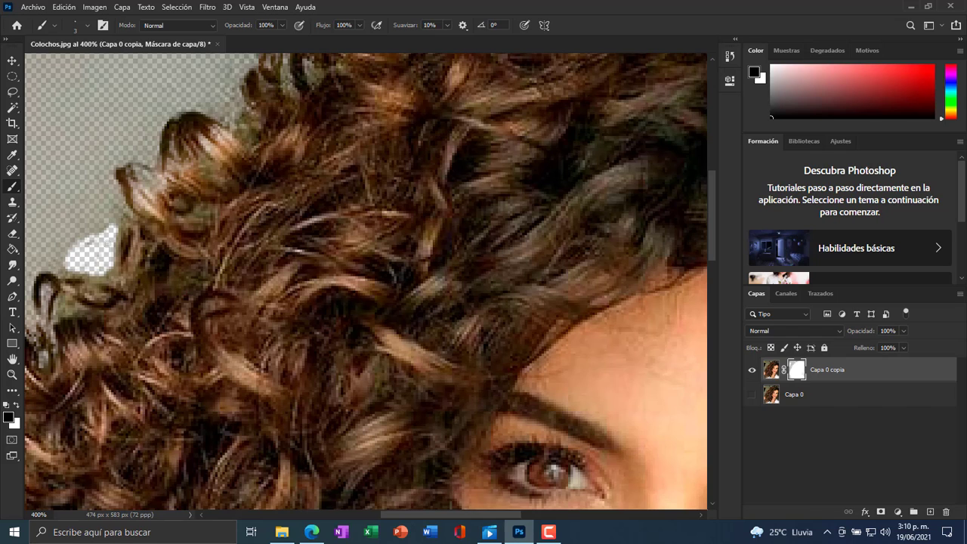
mouse_move(250, 113)
mouse_down()
mouse_move(250, 140)
mouse_move(242, 119)
mouse_up()
key(ctrl+1)
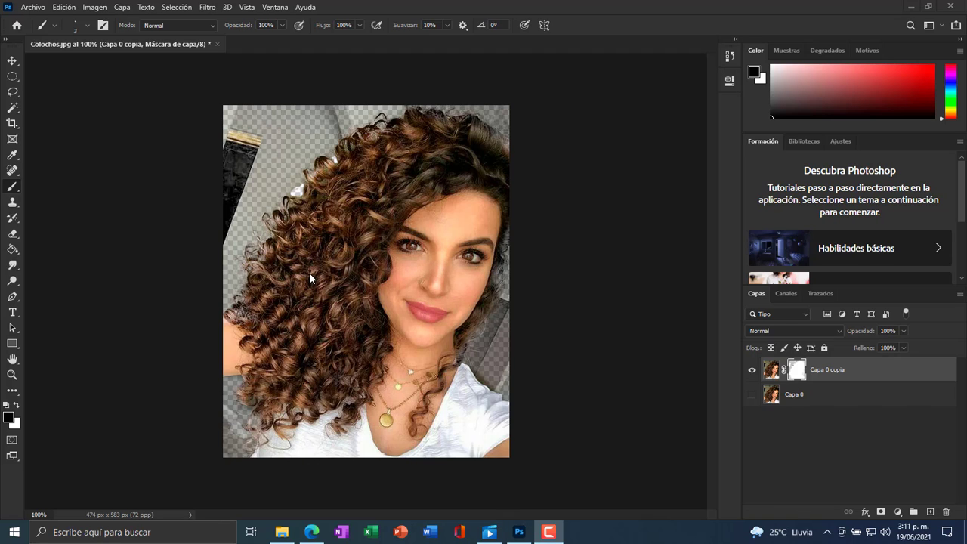
Step: Show the layer mask by itself and set up the Burn tool with a 15 px brush for its left hair edge
alt+click(803, 373)
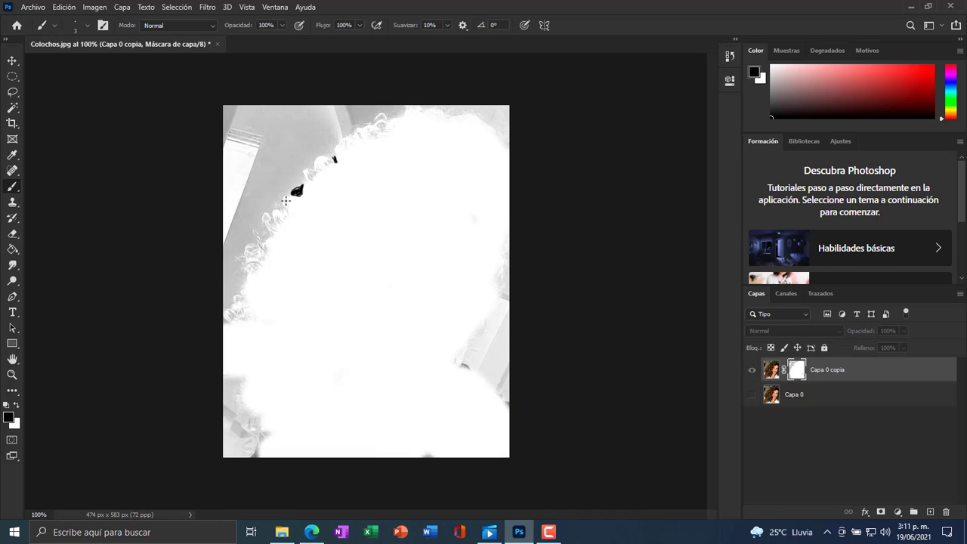
click(12, 280)
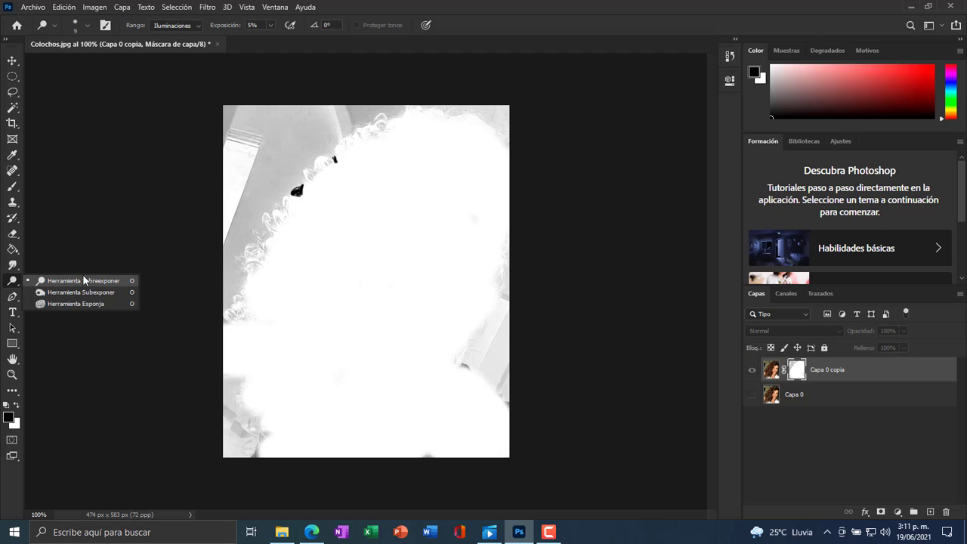
click(102, 292)
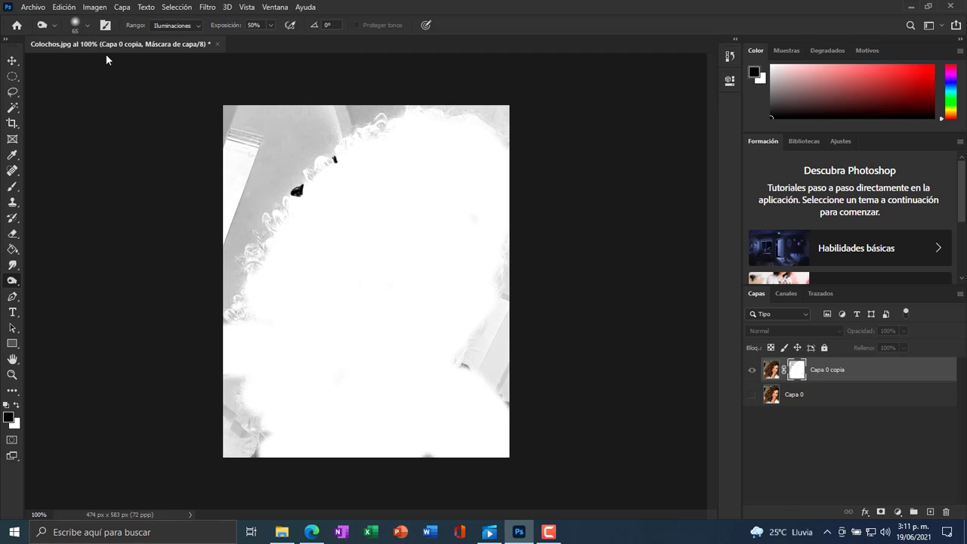
key(ctrl+plus)
key(ctrl+plus)
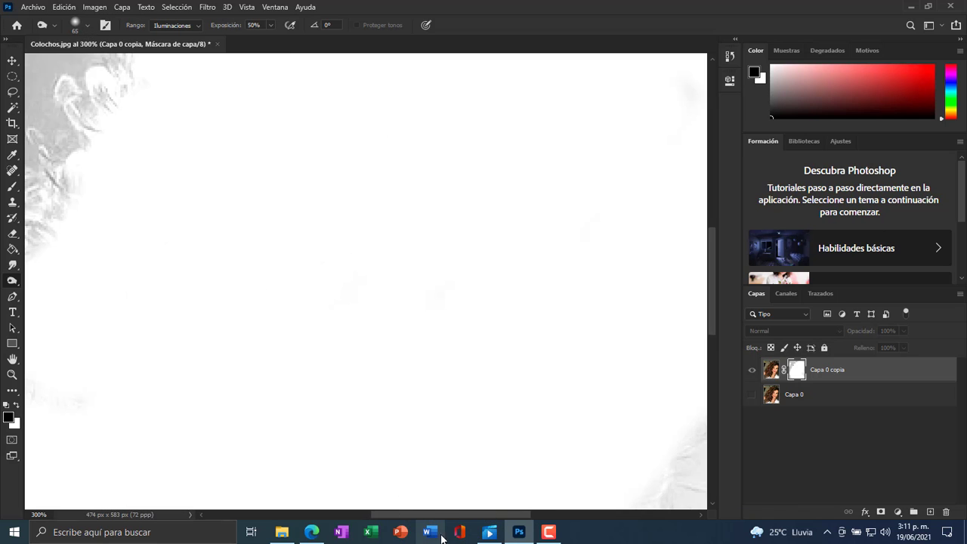
drag(445, 516, 377, 516)
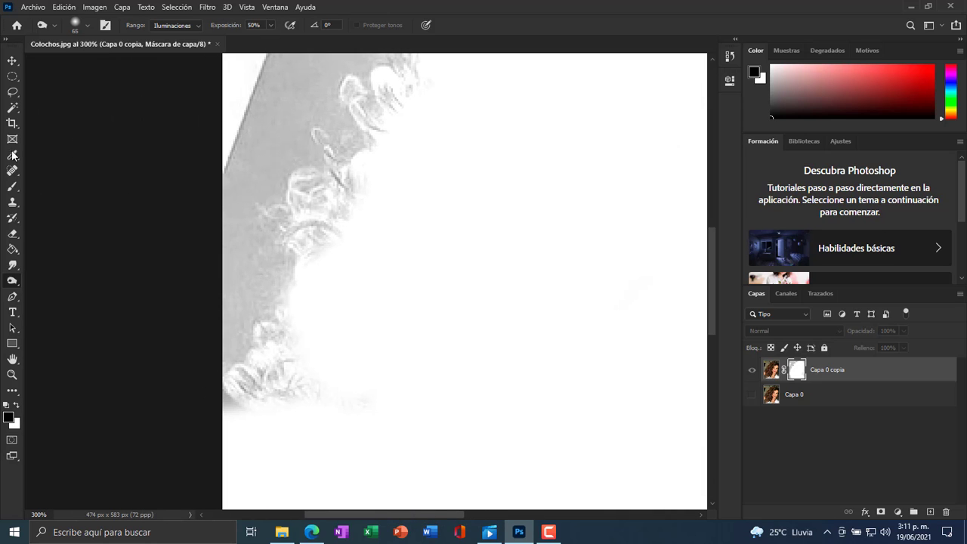
click(87, 25)
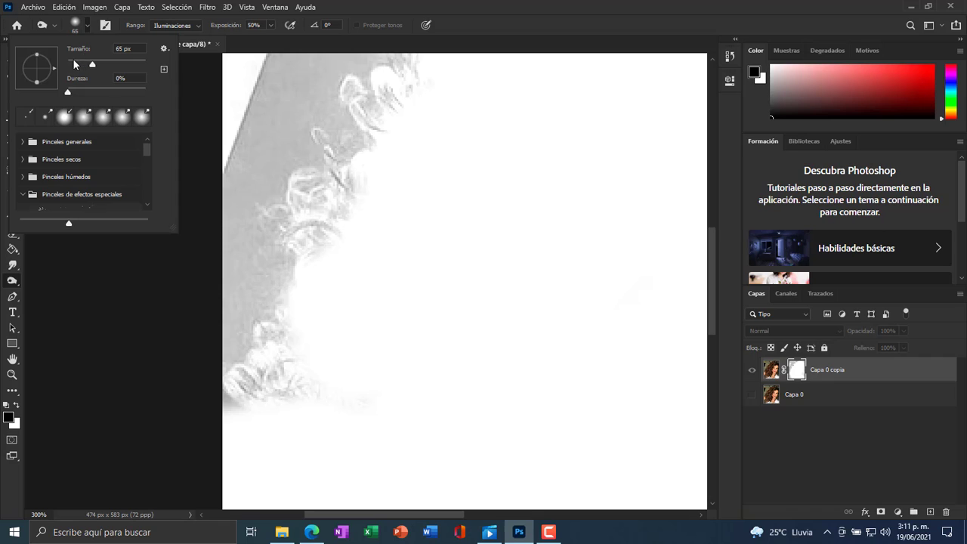
click(73, 61)
click(86, 26)
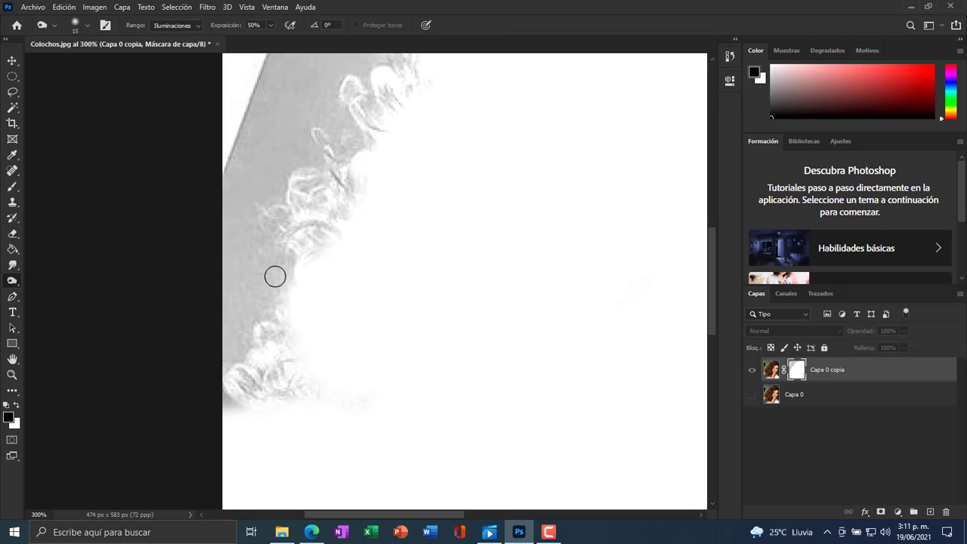
Step: Burn the grey background just outside the curls along the hair's left edge on the mask, up towards the crown
mouse_move(275, 276)
mouse_down()
mouse_move(257, 214)
mouse_move(284, 193)
mouse_move(301, 158)
mouse_move(315, 162)
mouse_move(311, 120)
mouse_move(334, 134)
mouse_move(347, 118)
mouse_move(358, 71)
mouse_up()
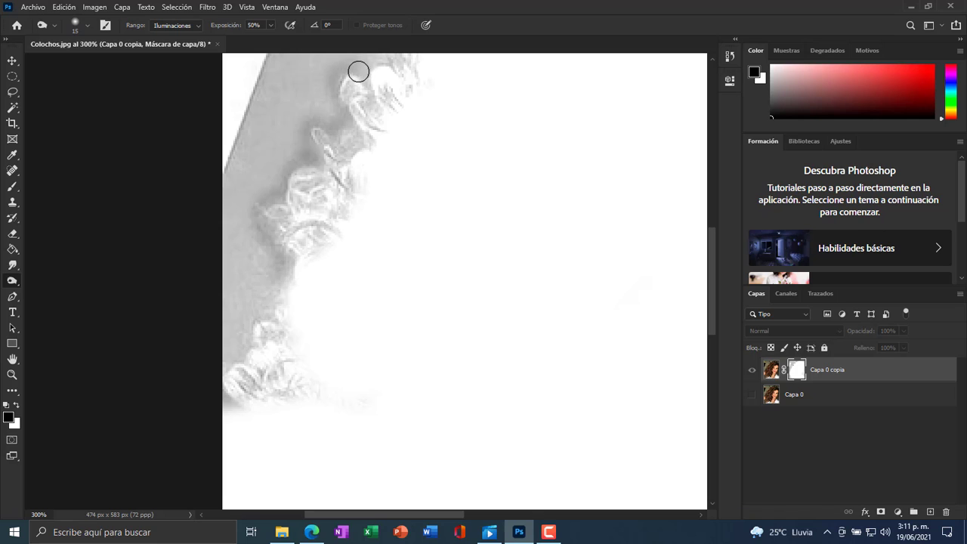
scroll(302, 151, up, 3)
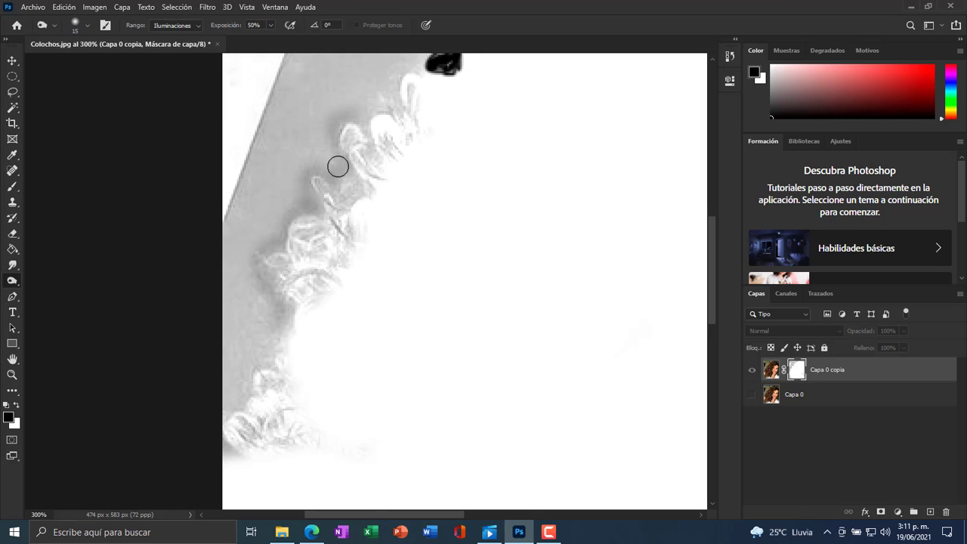
scroll(337, 166, up, 3)
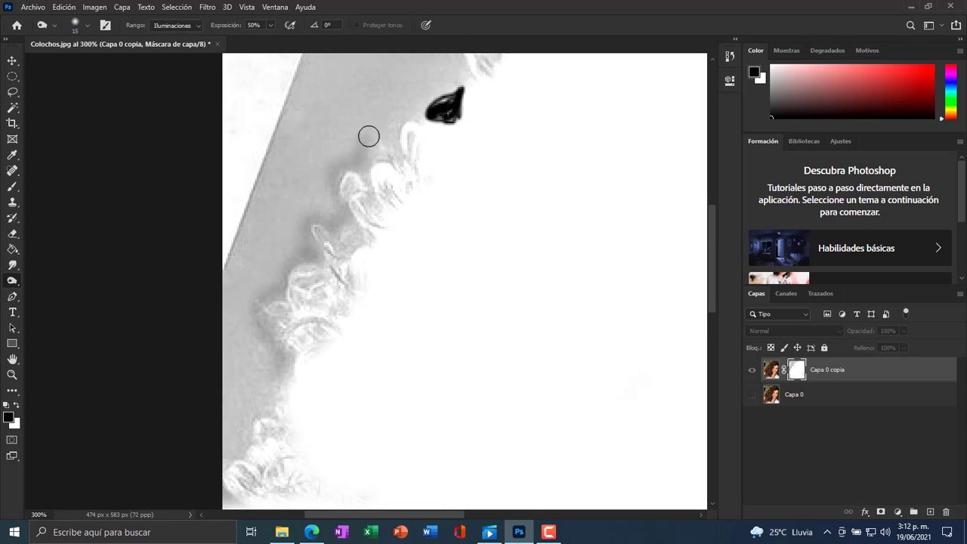
mouse_move(369, 136)
mouse_down()
mouse_move(393, 149)
mouse_move(366, 150)
mouse_move(404, 99)
mouse_move(392, 134)
mouse_move(407, 106)
mouse_up()
scroll(417, 123, up, 3)
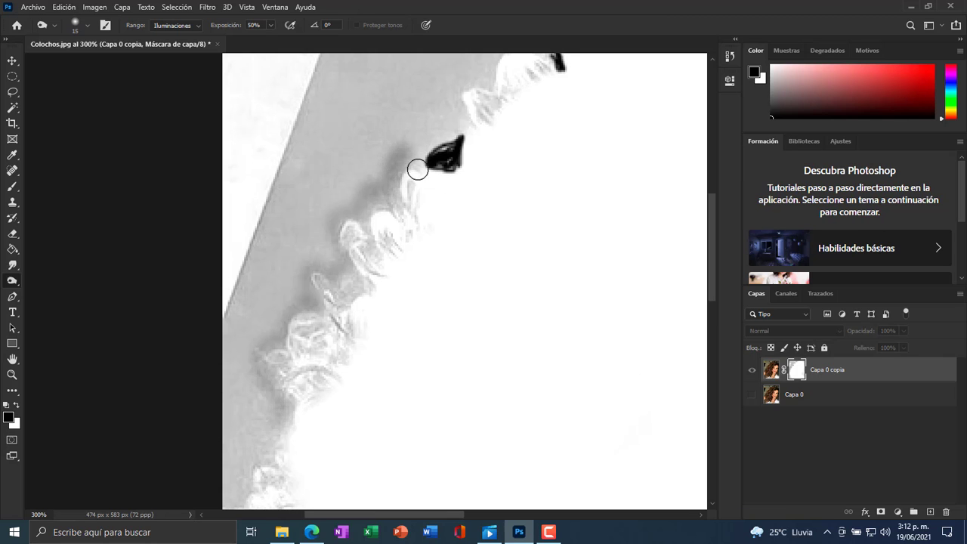
mouse_move(417, 169)
mouse_down()
mouse_move(413, 157)
mouse_move(456, 123)
mouse_move(458, 83)
mouse_move(491, 89)
mouse_up()
scroll(491, 99, up, 3)
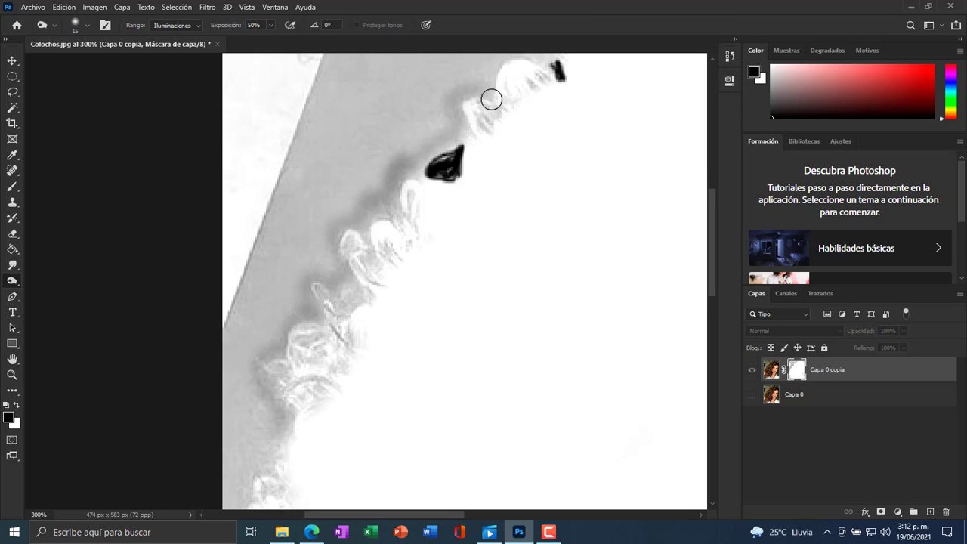
scroll(491, 99, up, 5)
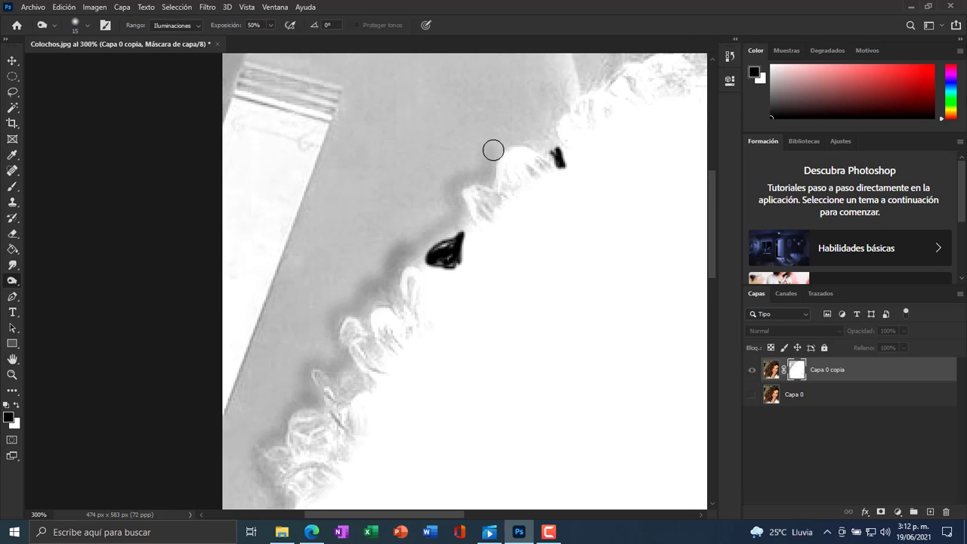
mouse_move(494, 150)
mouse_down()
mouse_move(509, 138)
mouse_move(558, 139)
mouse_move(553, 114)
mouse_move(563, 95)
mouse_move(598, 83)
mouse_up()
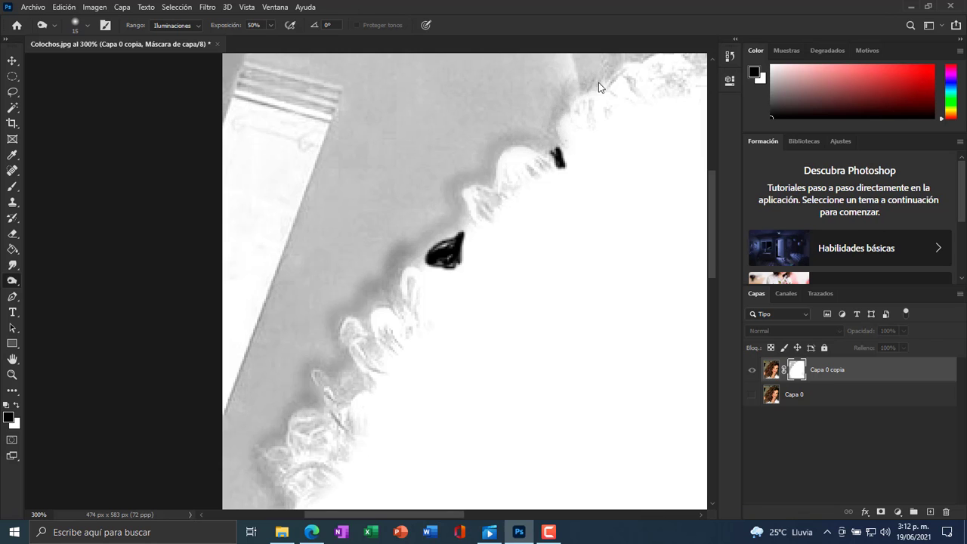
scroll(598, 83, up, 3)
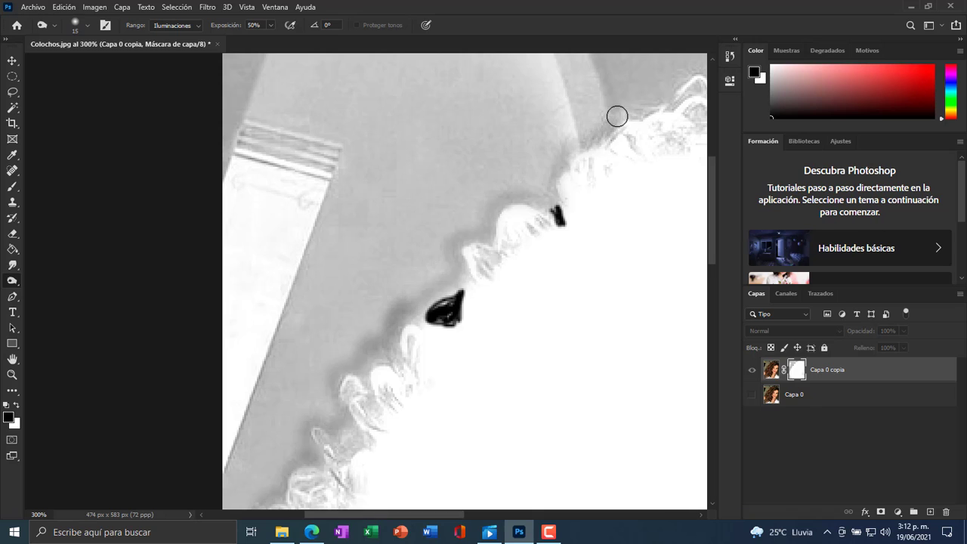
mouse_move(616, 115)
mouse_down()
mouse_move(685, 74)
mouse_move(677, 112)
mouse_up()
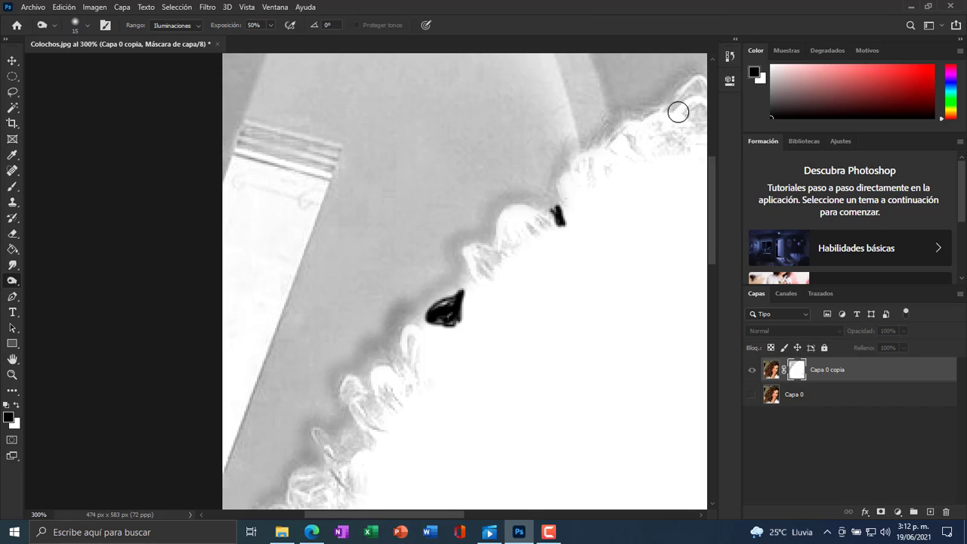
Step: Burn the background along the top of the hair on the mask, continuing down to the upper-right image edge
drag(431, 514, 512, 514)
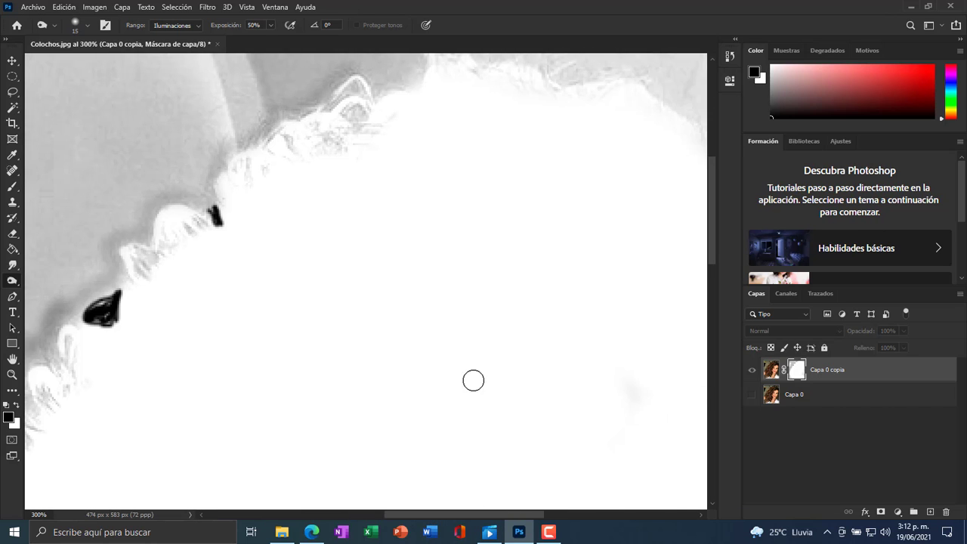
scroll(401, 199, up, 3)
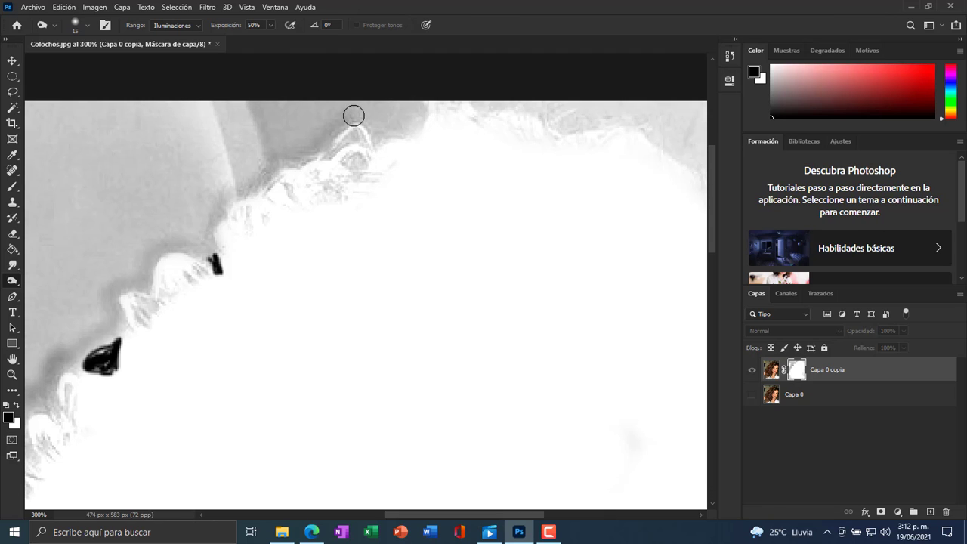
mouse_move(354, 116)
mouse_down()
mouse_move(378, 138)
mouse_move(407, 128)
mouse_move(420, 99)
mouse_move(434, 108)
mouse_move(491, 103)
mouse_move(473, 97)
mouse_move(496, 108)
mouse_move(533, 105)
mouse_move(561, 125)
mouse_move(641, 118)
mouse_move(704, 173)
mouse_up()
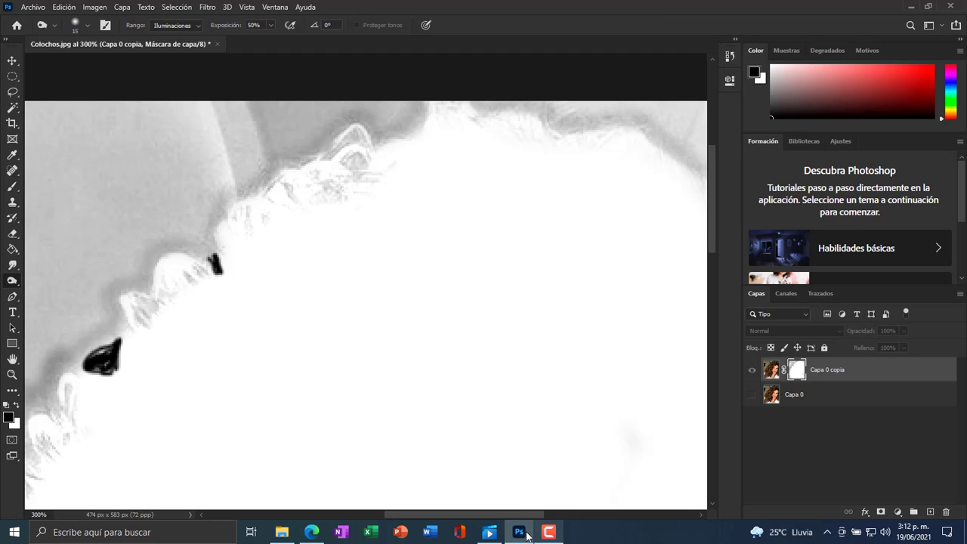
drag(517, 514, 585, 515)
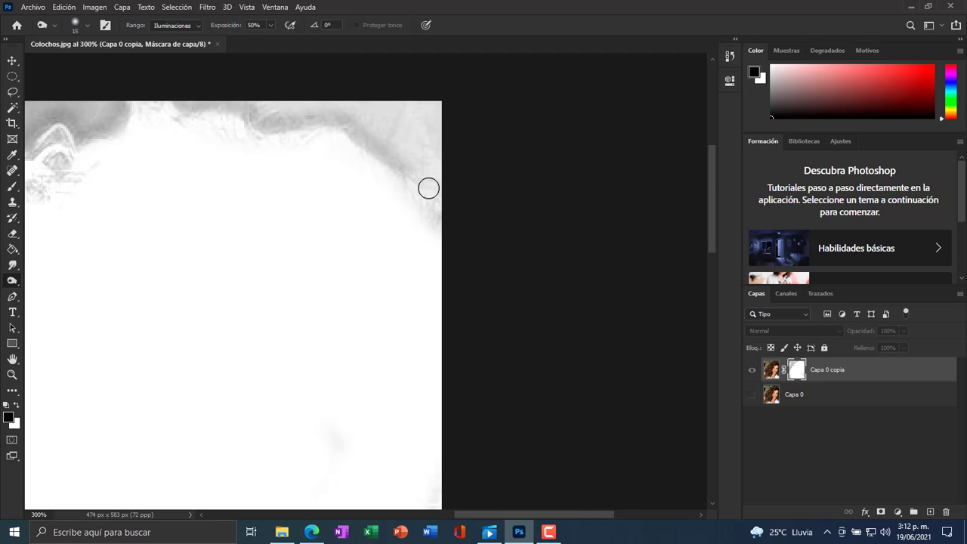
mouse_move(428, 188)
mouse_down()
mouse_move(445, 226)
mouse_move(422, 181)
mouse_up()
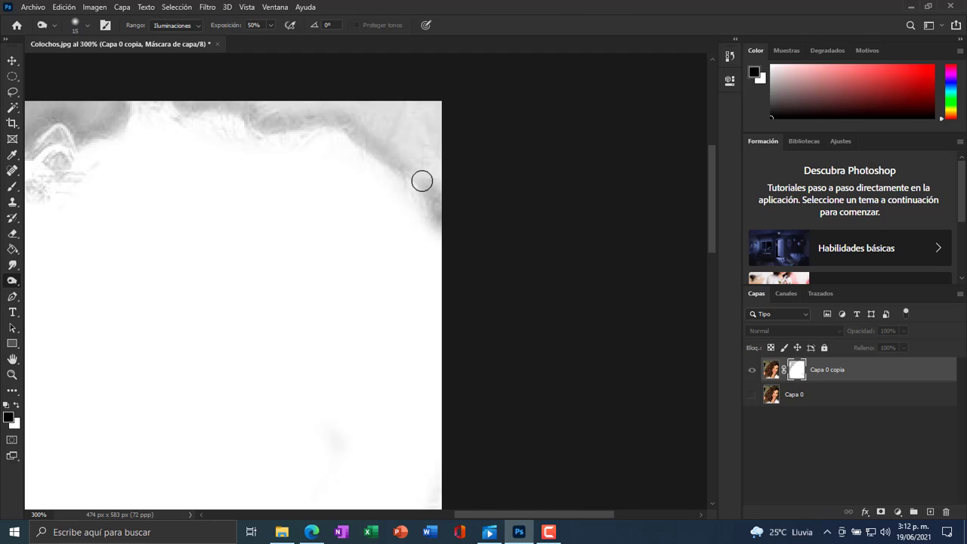
Step: Burn the mask background beside the hair's lower-right edge and shoulder, and around the curls at the lower left
scroll(237, 275, down, 1)
key(ctrl+minus)
key(ctrl+minus)
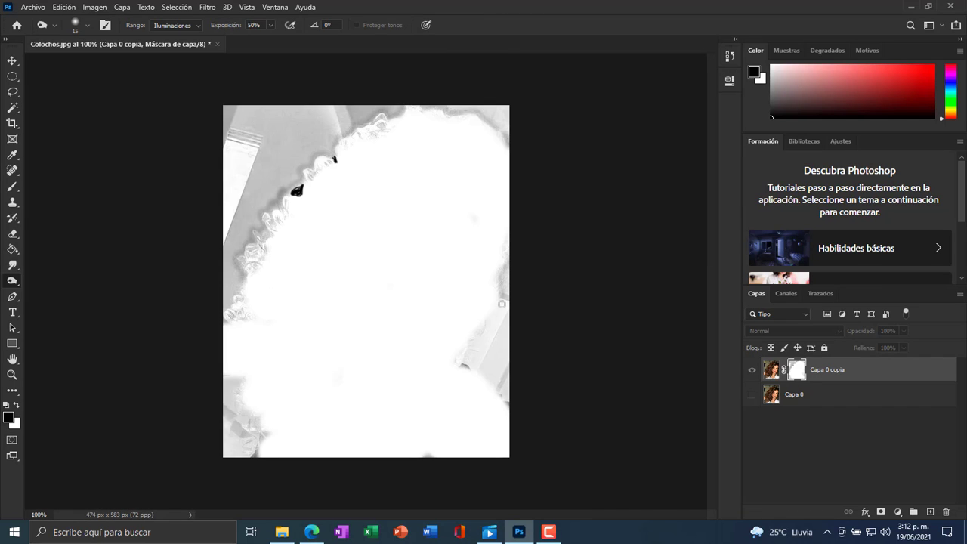
drag(501, 303, 468, 345)
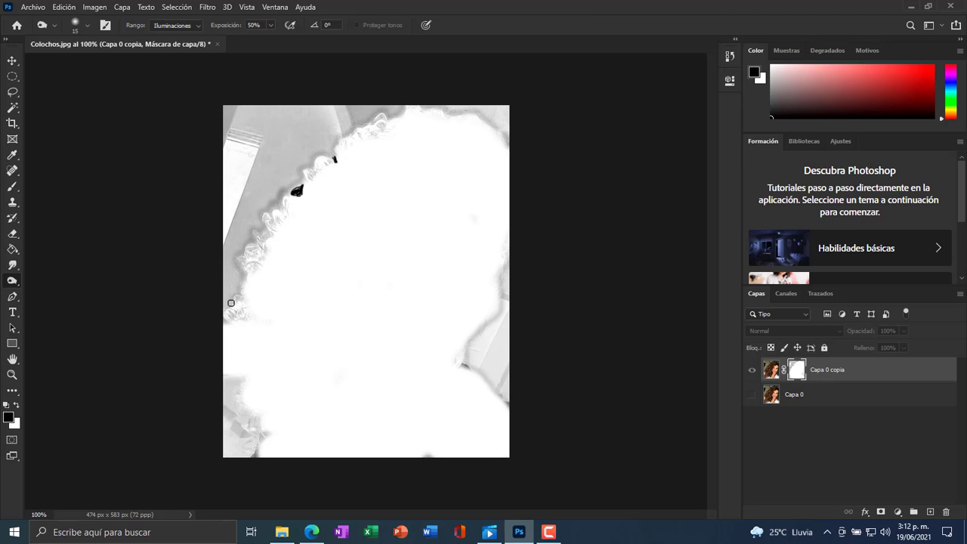
click(88, 25)
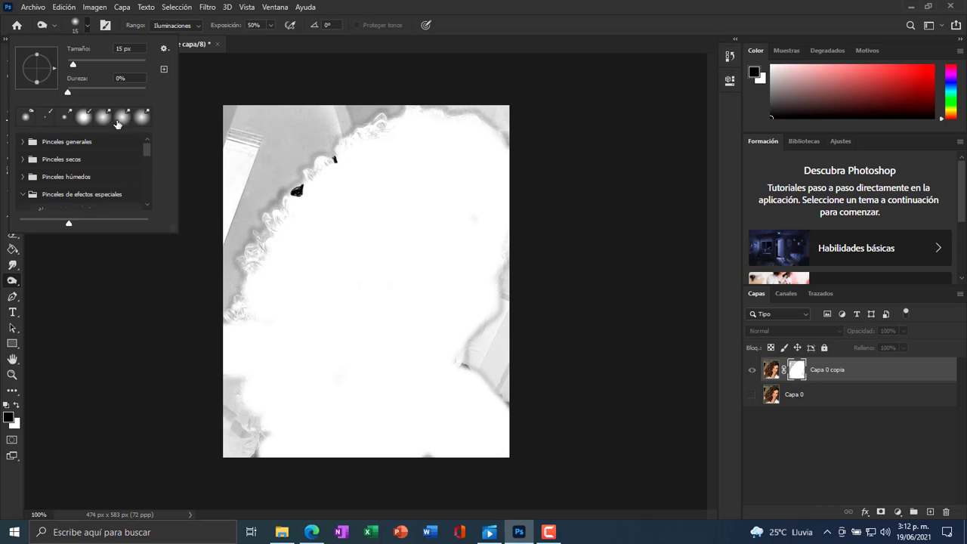
click(88, 26)
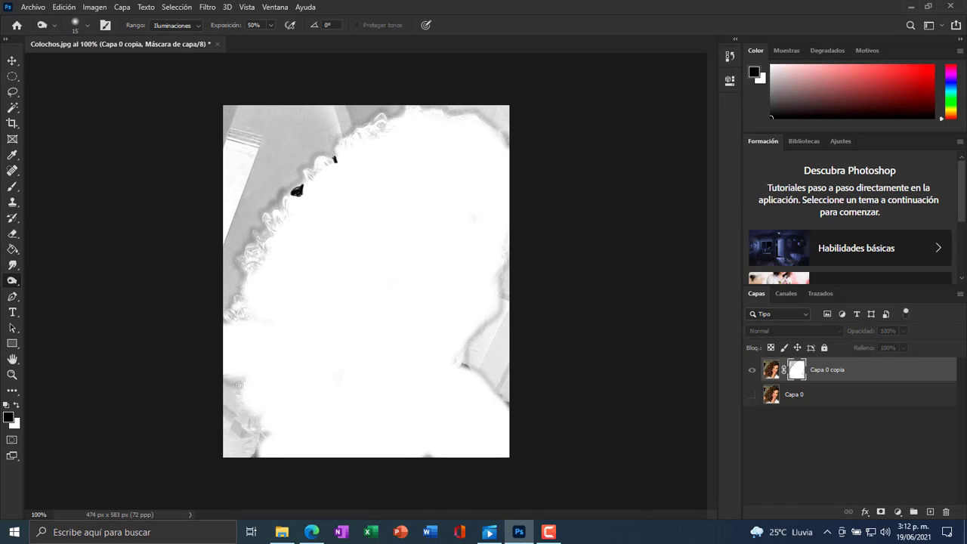
mouse_move(241, 380)
mouse_down()
mouse_move(233, 395)
mouse_move(257, 418)
mouse_up()
Step: Check the masked cutout, try a Burn exposure of 48% with the Iluminaciones range, and return to viewing the mask alone
alt+click(797, 371)
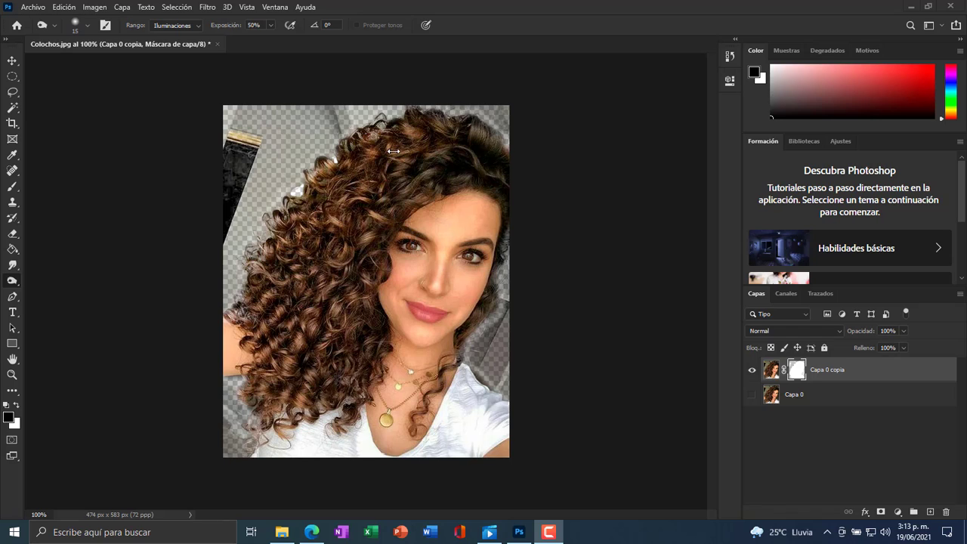
click(273, 26)
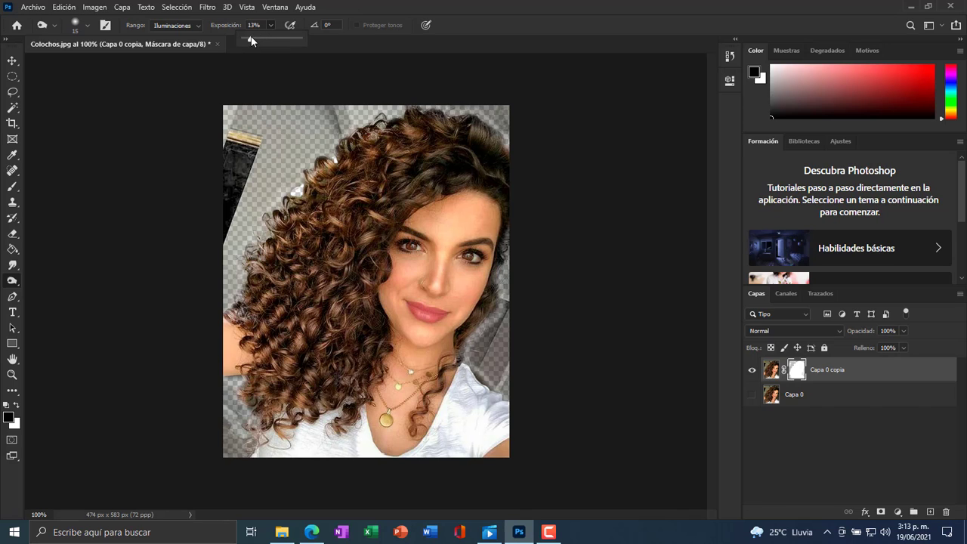
drag(249, 40, 271, 40)
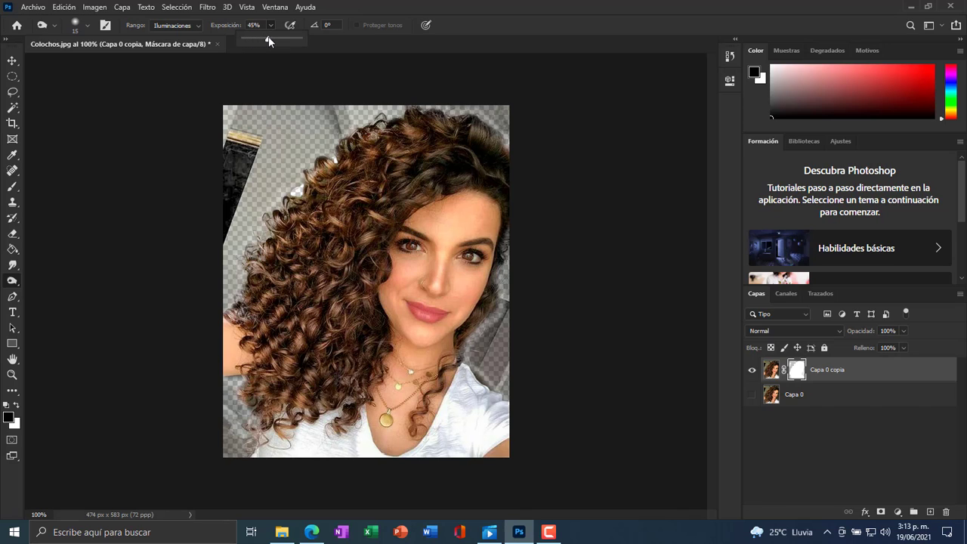
click(199, 26)
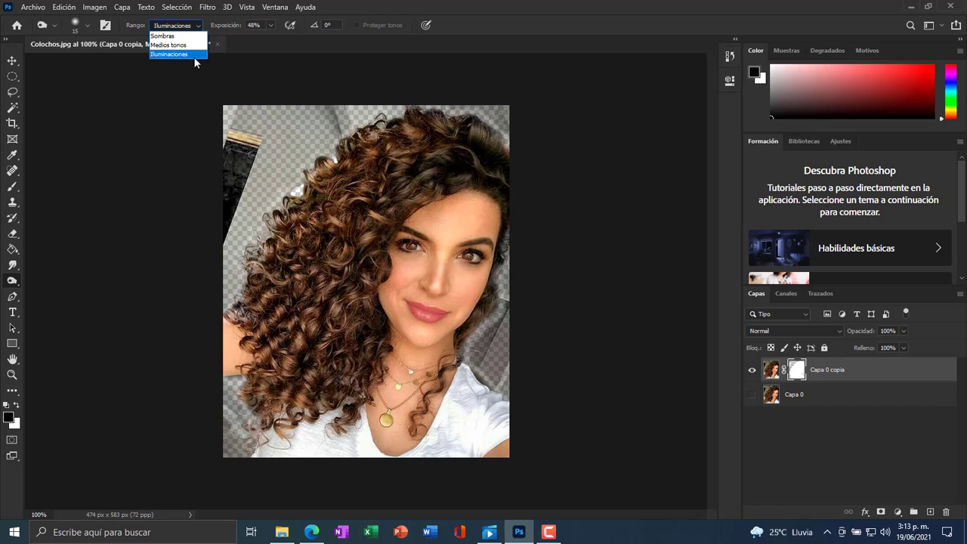
click(201, 27)
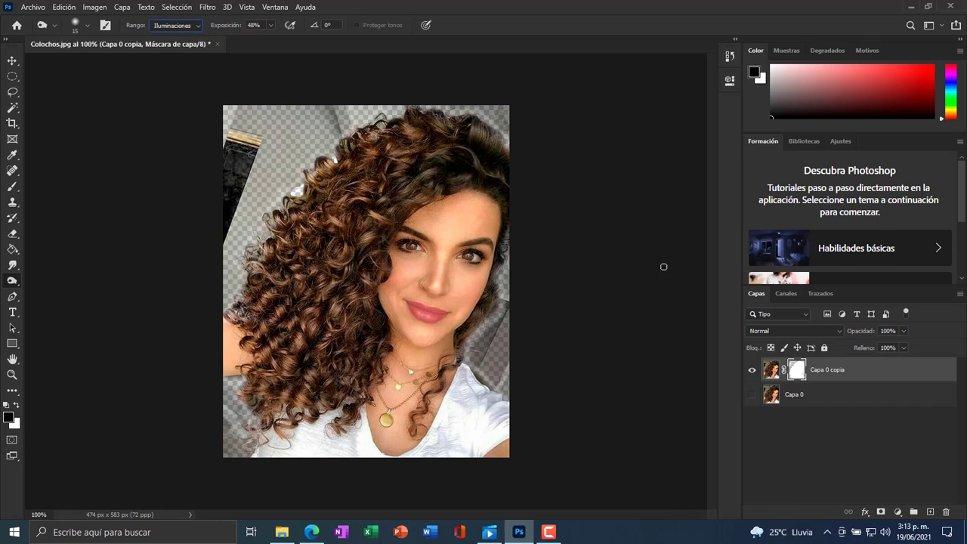
alt+click(801, 372)
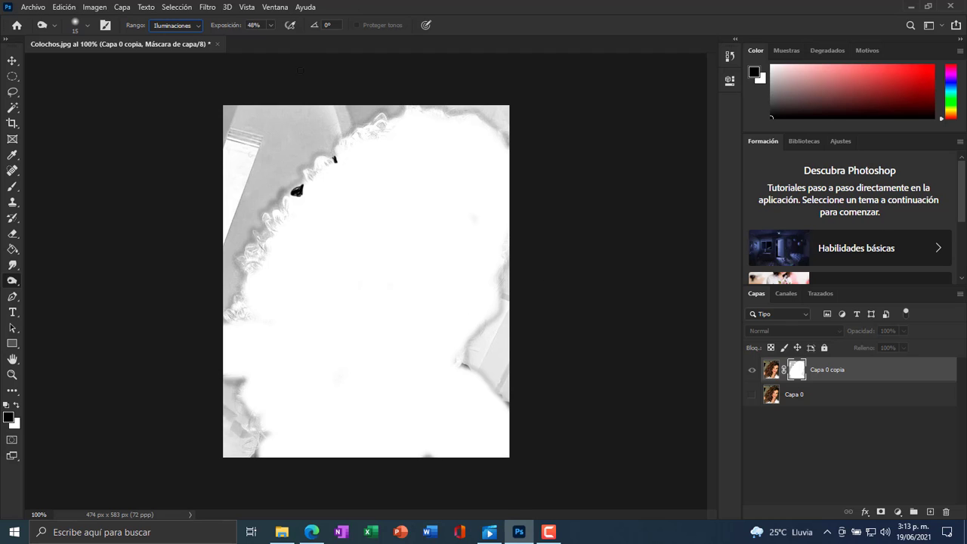
Step: Set the Burn tool's exposure to 50% for work on the layer mask
click(270, 25)
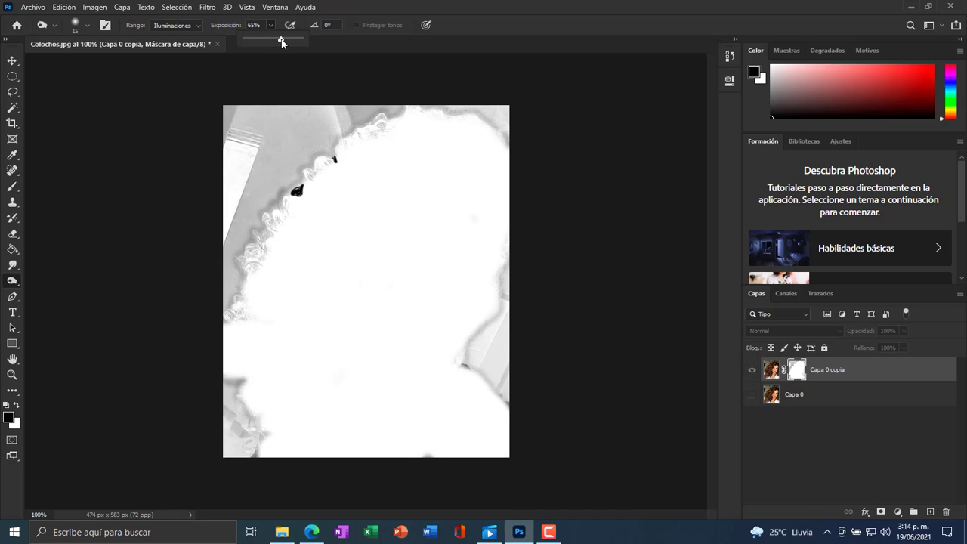
drag(272, 38, 270, 30)
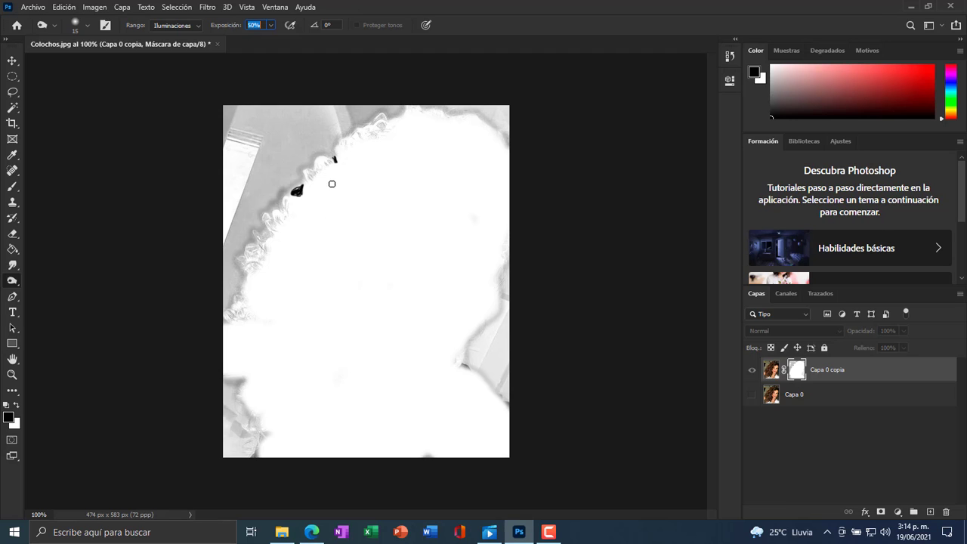
click(300, 235)
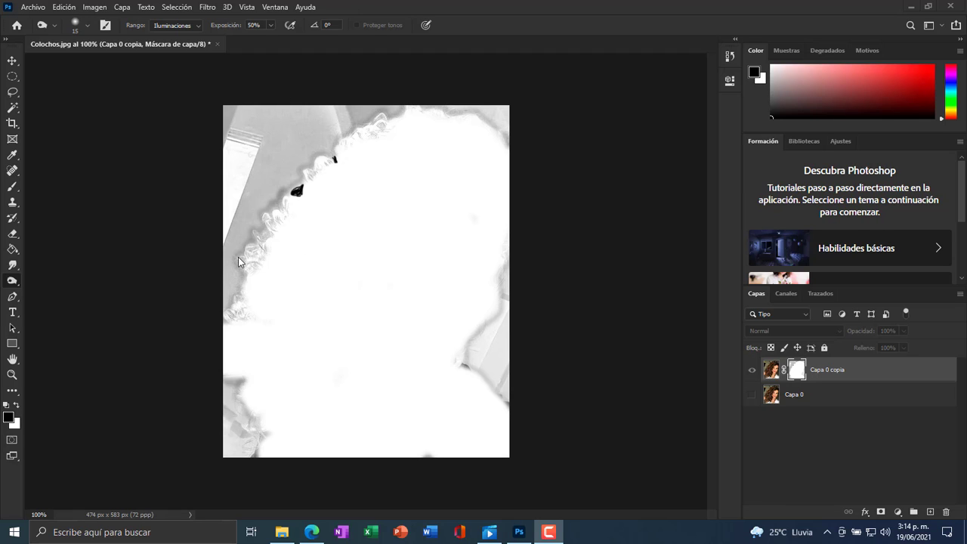
Step: Burn the gaps within the curls along the hair's upper-left edge on the mask, above and below the larger black patch
key(ctrl+plus)
key(ctrl+plus)
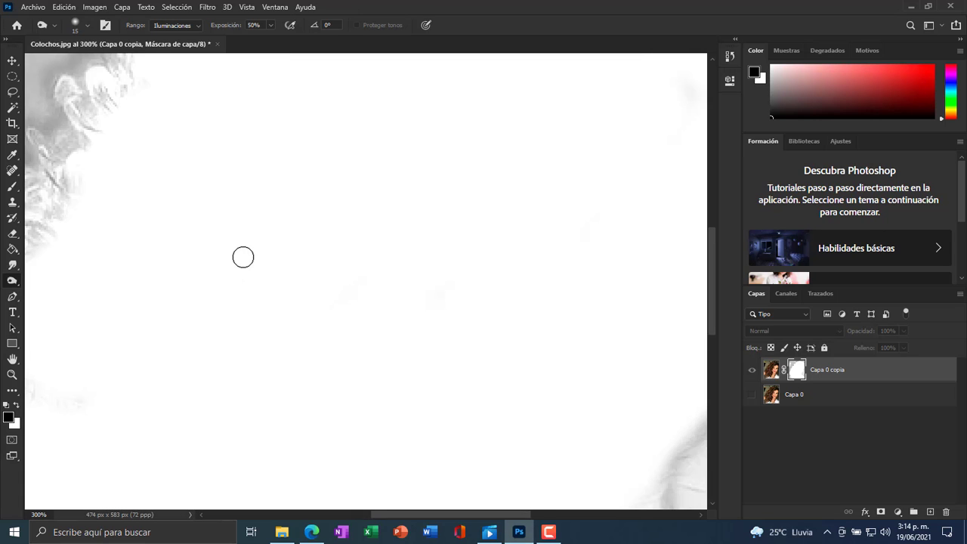
scroll(243, 257, up, 5)
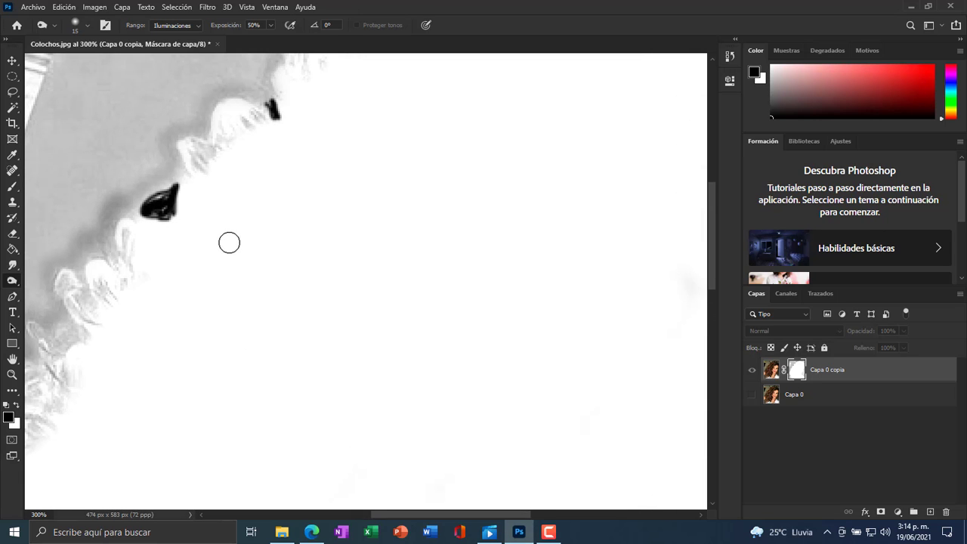
mouse_move(177, 167)
mouse_down()
mouse_move(204, 171)
mouse_move(187, 146)
mouse_move(218, 151)
mouse_move(192, 146)
mouse_move(204, 168)
mouse_move(233, 139)
mouse_move(216, 140)
mouse_move(217, 130)
mouse_move(224, 139)
mouse_move(250, 115)
mouse_up()
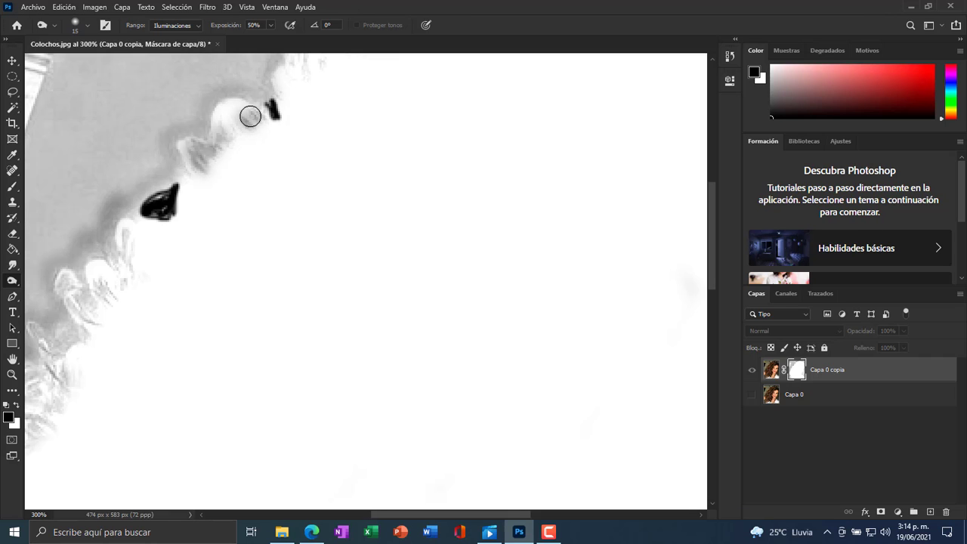
mouse_move(126, 225)
mouse_down()
mouse_move(131, 283)
mouse_move(95, 262)
mouse_move(79, 280)
mouse_move(105, 304)
mouse_move(118, 284)
mouse_move(96, 286)
mouse_move(79, 312)
mouse_move(68, 287)
mouse_move(94, 336)
mouse_move(68, 275)
mouse_move(63, 285)
mouse_move(70, 347)
mouse_move(60, 360)
mouse_move(41, 347)
mouse_move(51, 372)
mouse_move(43, 410)
mouse_up()
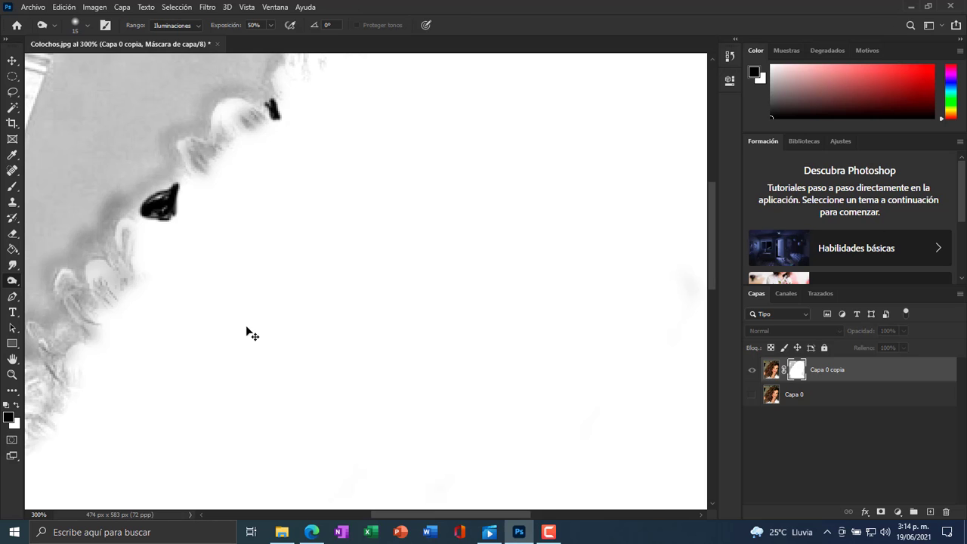
Step: Burn the gaps within the remaining curls down the hair's left edge on the mask, as far as the image's left border
key(ctrl+minus)
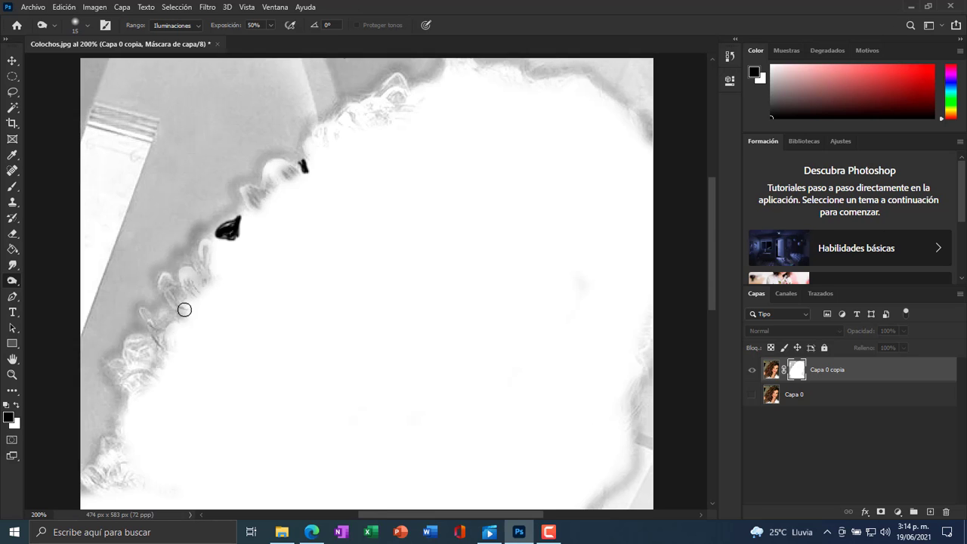
mouse_move(185, 309)
mouse_down()
mouse_move(164, 285)
mouse_move(176, 322)
mouse_move(175, 313)
mouse_move(154, 337)
mouse_move(145, 313)
mouse_move(157, 334)
mouse_move(121, 351)
mouse_move(138, 339)
mouse_move(126, 362)
mouse_move(147, 350)
mouse_move(125, 369)
mouse_move(154, 351)
mouse_move(122, 382)
mouse_move(150, 362)
mouse_move(131, 389)
mouse_move(121, 379)
mouse_move(143, 375)
mouse_move(113, 363)
mouse_move(144, 346)
mouse_up()
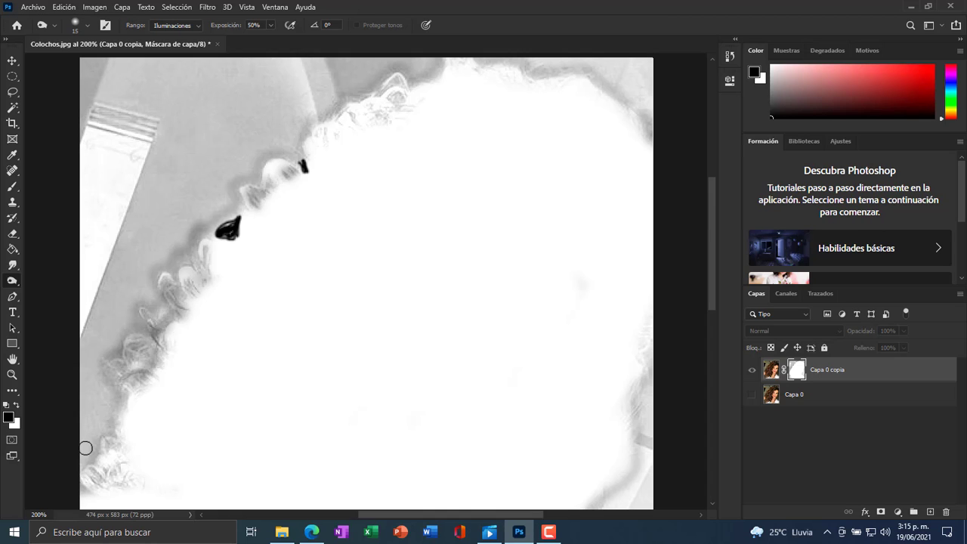
mouse_move(85, 447)
mouse_down()
mouse_move(111, 440)
mouse_move(112, 427)
mouse_move(104, 462)
mouse_move(88, 464)
mouse_move(92, 477)
mouse_move(120, 479)
mouse_move(117, 465)
mouse_move(84, 484)
mouse_move(135, 479)
mouse_move(102, 462)
mouse_move(111, 461)
mouse_move(109, 438)
mouse_move(93, 461)
mouse_up()
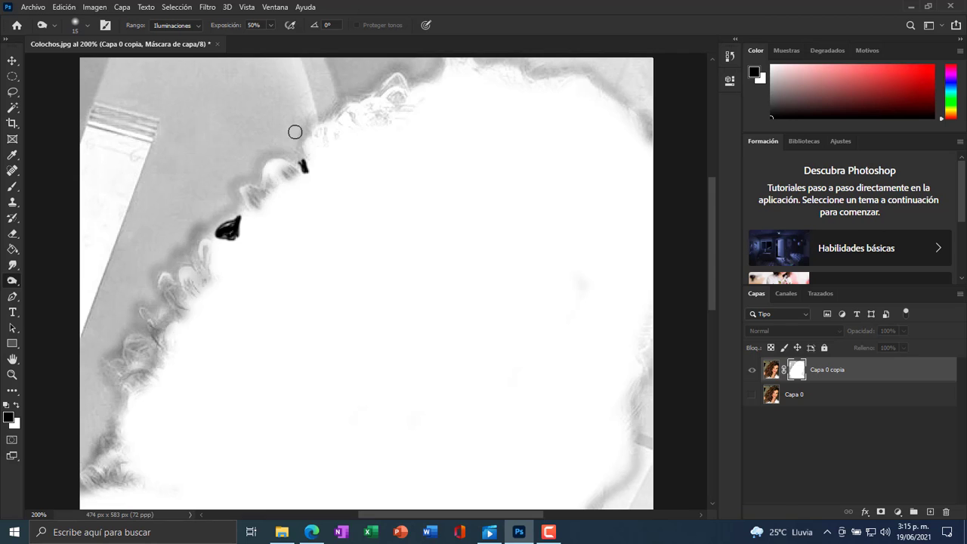
Step: Display the Capa 0 copia layer mask and lighten the dark curl edge above the shoulder with the Dodge tool (Sobreexponer)
alt+click(798, 371)
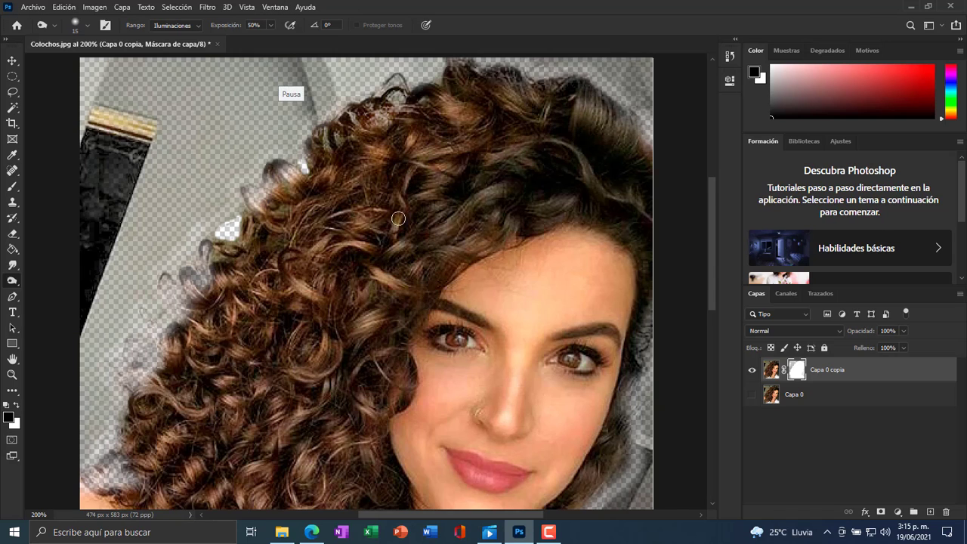
scroll(394, 212, down, 2)
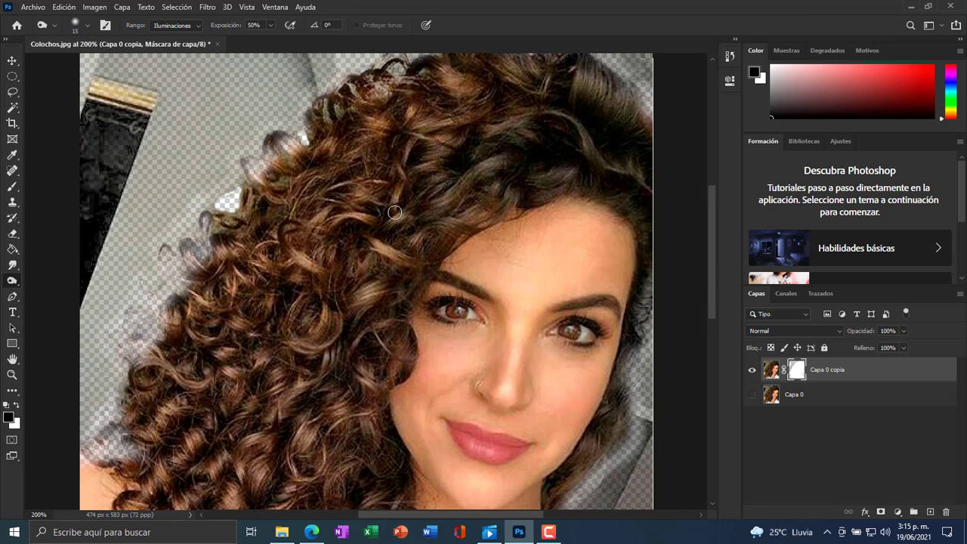
alt+click(791, 373)
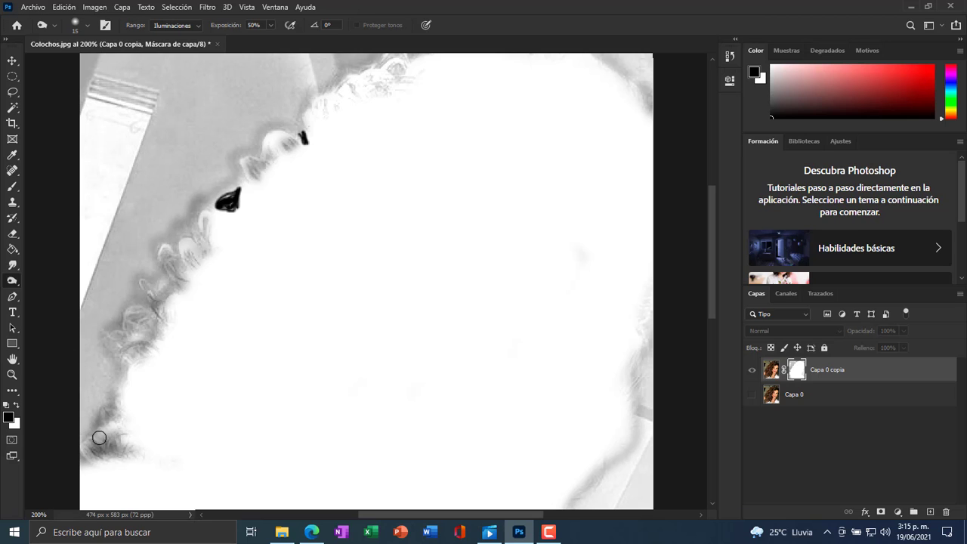
right_click(15, 282)
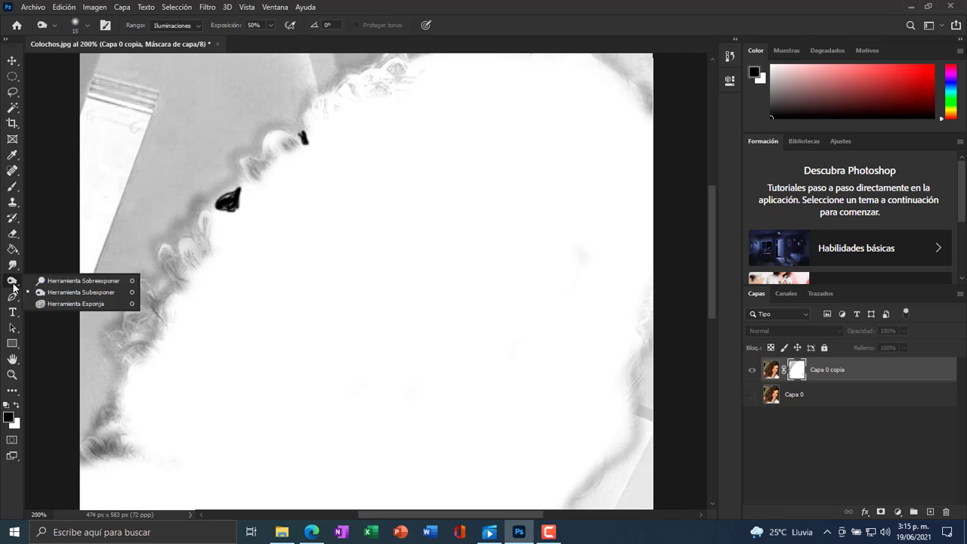
click(58, 281)
mouse_move(105, 450)
mouse_down()
mouse_move(120, 450)
mouse_move(117, 437)
mouse_move(122, 452)
mouse_move(103, 449)
mouse_move(118, 433)
mouse_up()
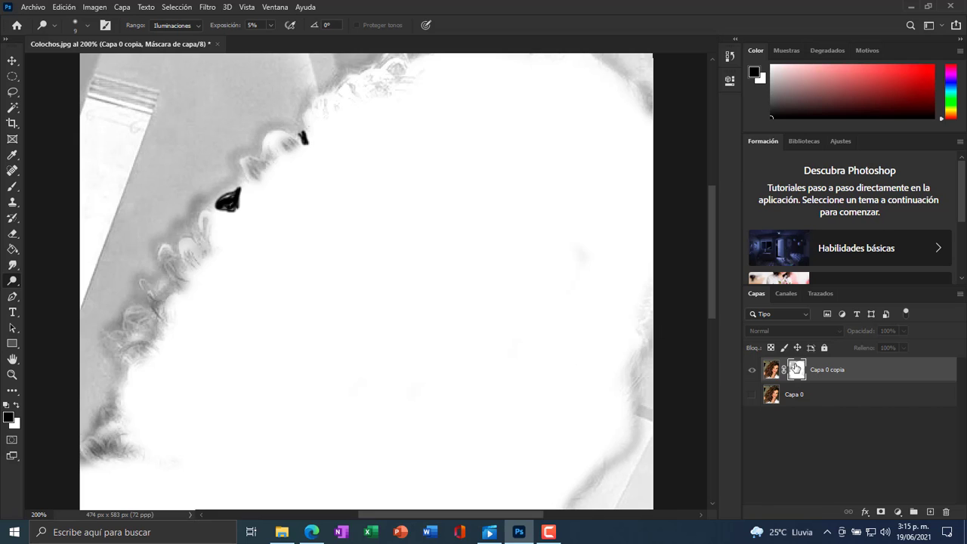
Step: Compare the Capa 0 copia layer mask with the masked portrait across the whole image
scroll(523, 281, right, 2)
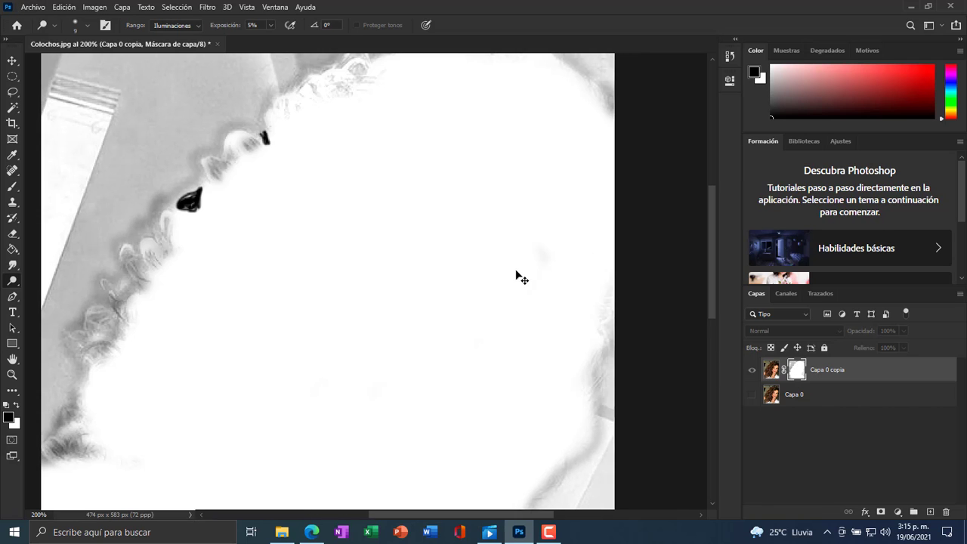
scroll(516, 276, down, 3)
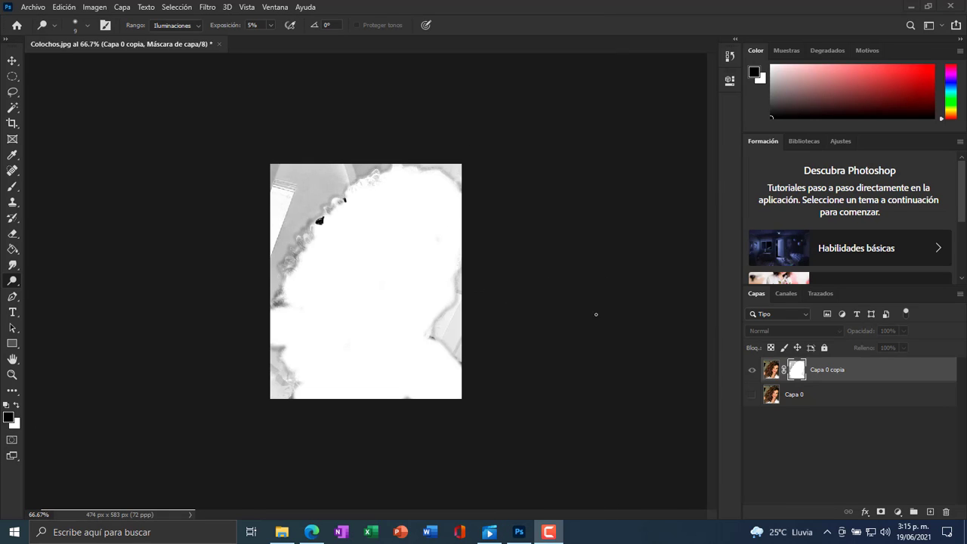
click(800, 373)
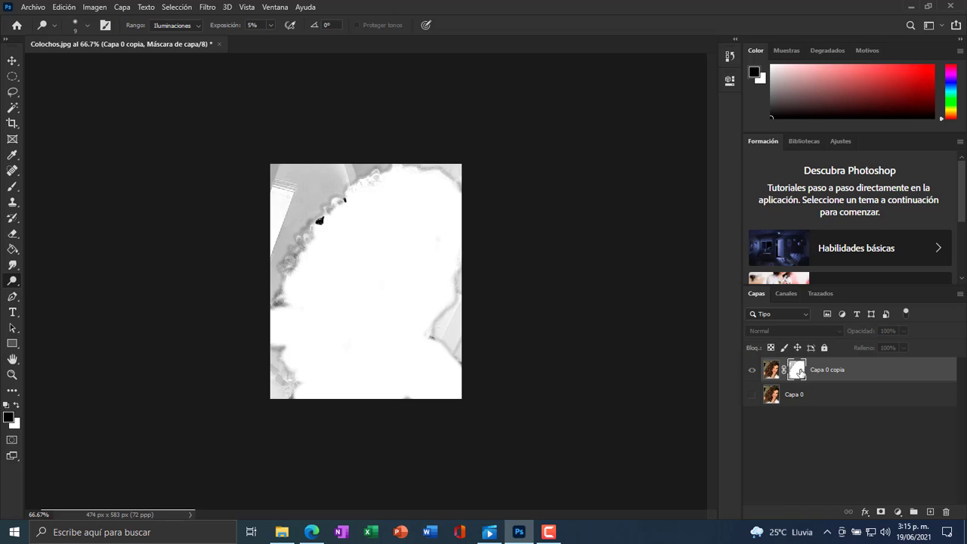
alt+click(800, 372)
alt+click(800, 373)
alt+click(800, 373)
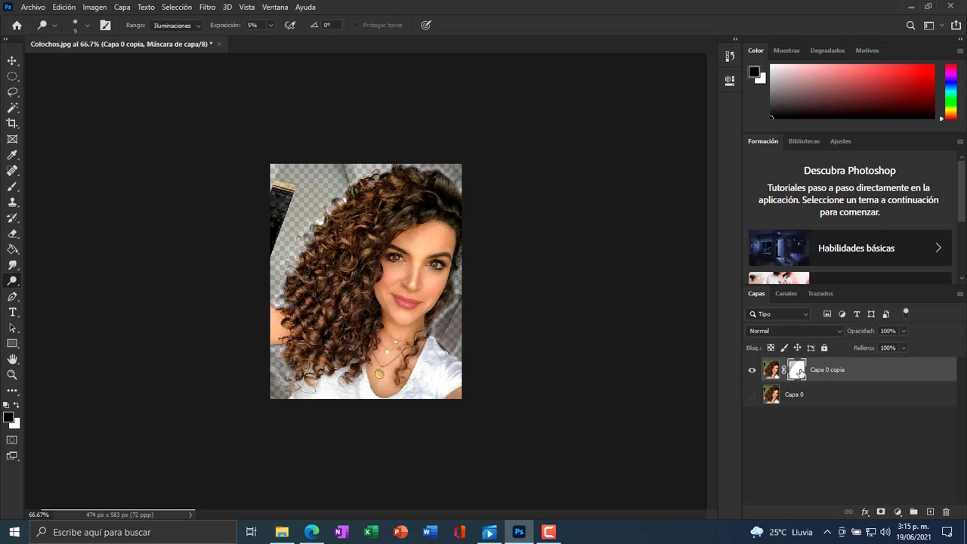
alt+click(800, 372)
alt+click(800, 373)
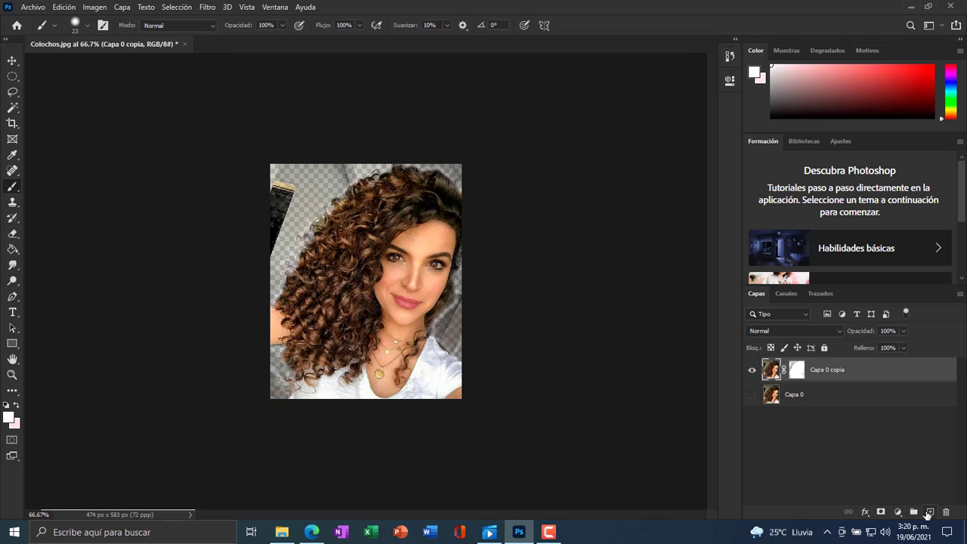
Step: Add a new blank layer and set the foreground colour to magenta (#d441ee)
click(929, 512)
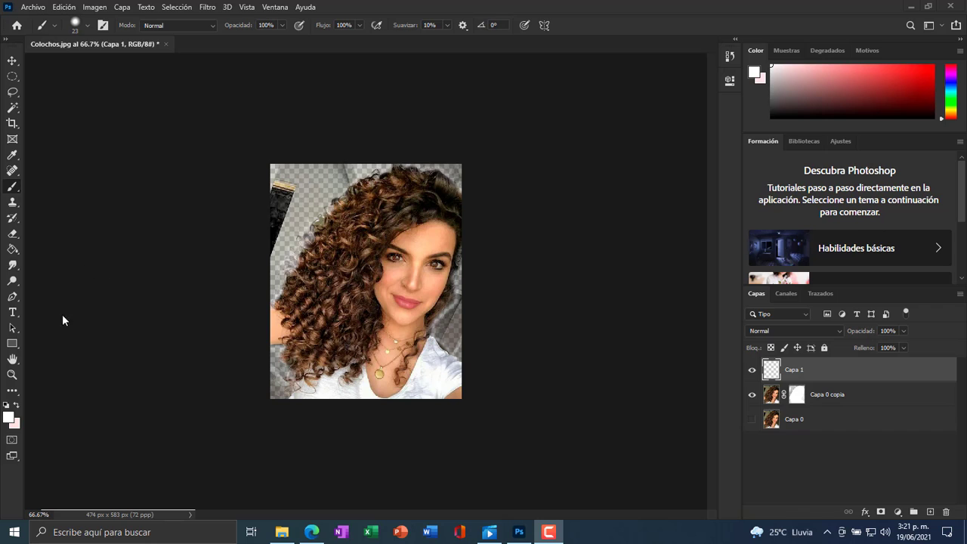
click(10, 418)
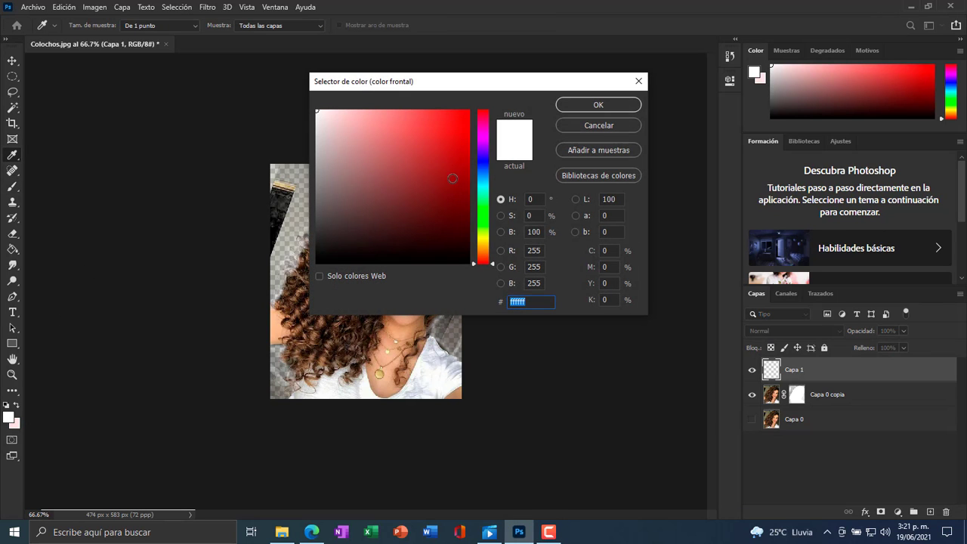
click(482, 139)
click(458, 135)
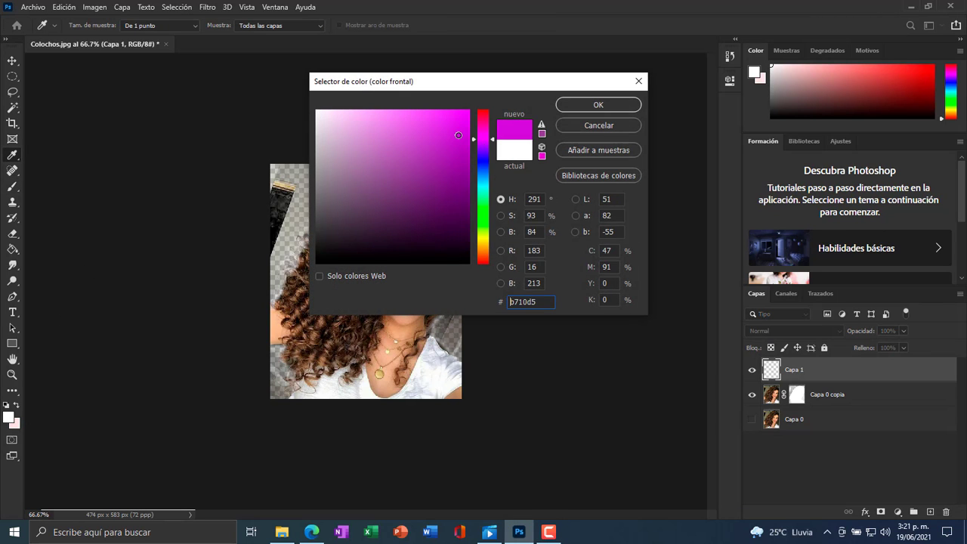
drag(443, 119, 427, 120)
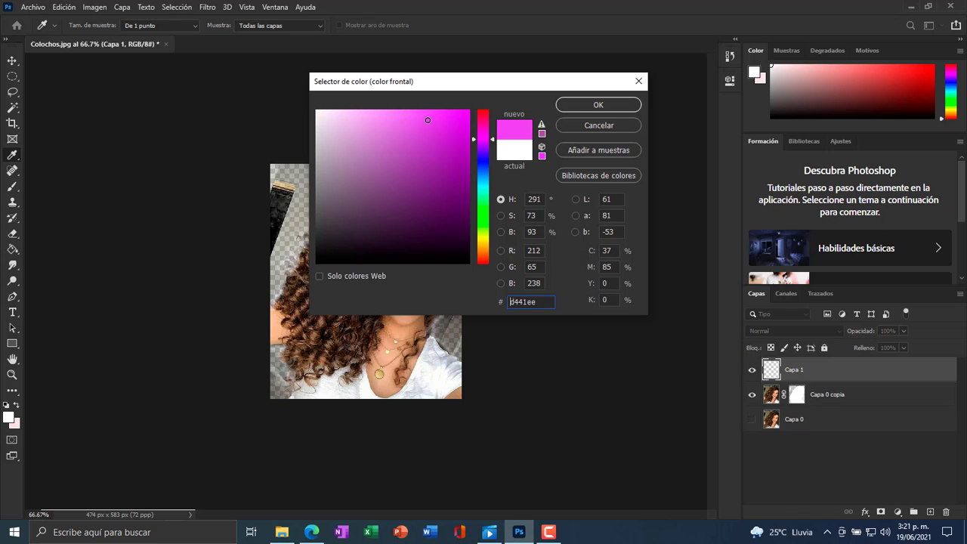
click(609, 101)
Step: Place the Capa 1 layer beneath Capa 0 and fill it with the magenta foreground colour
drag(822, 375, 760, 432)
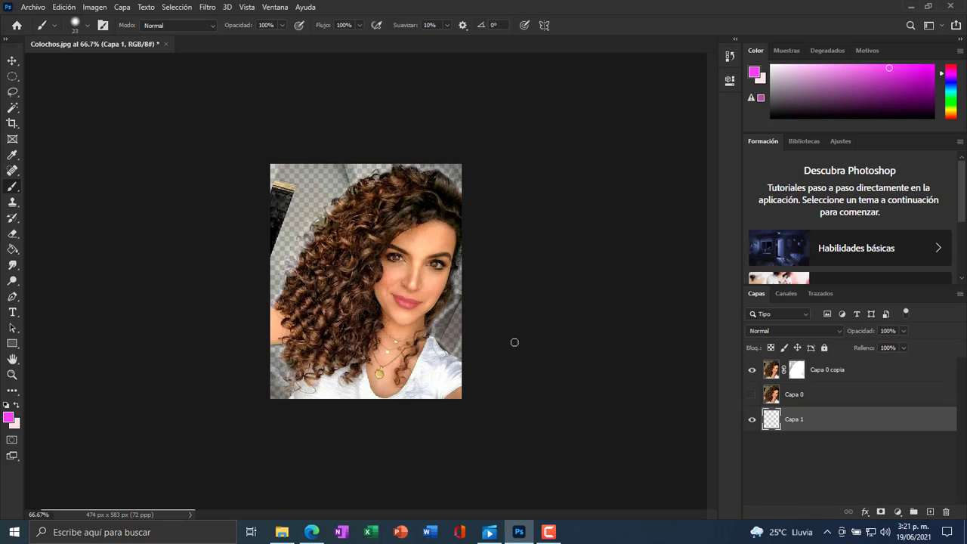
click(315, 101)
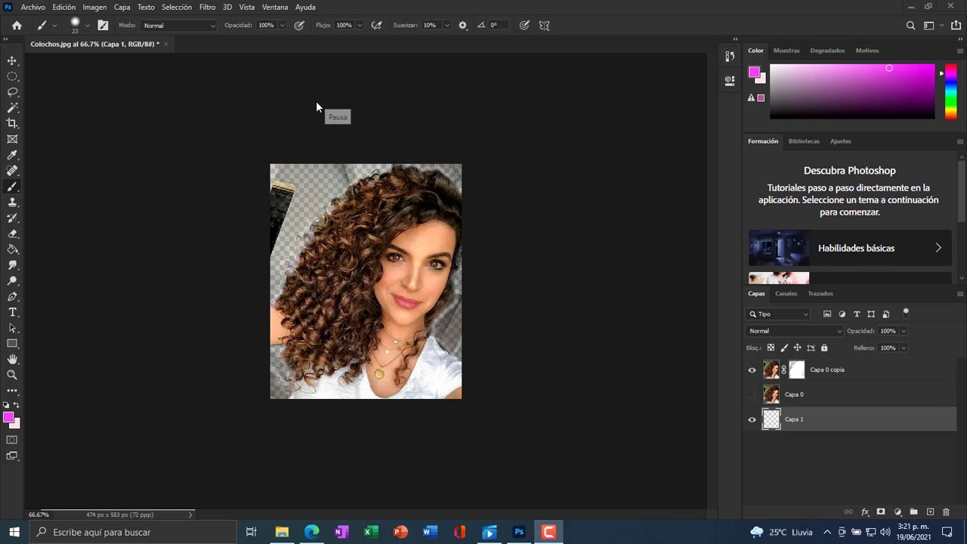
click(12, 248)
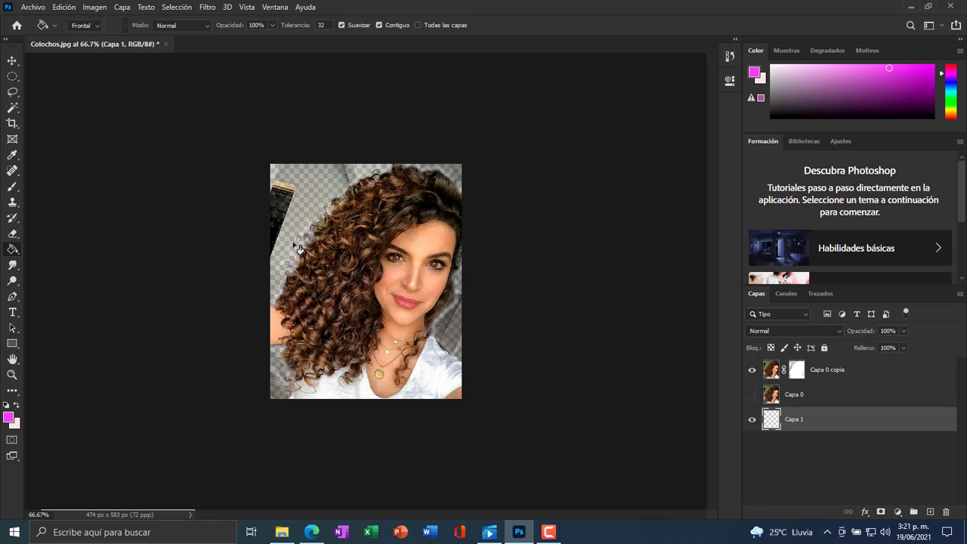
click(312, 196)
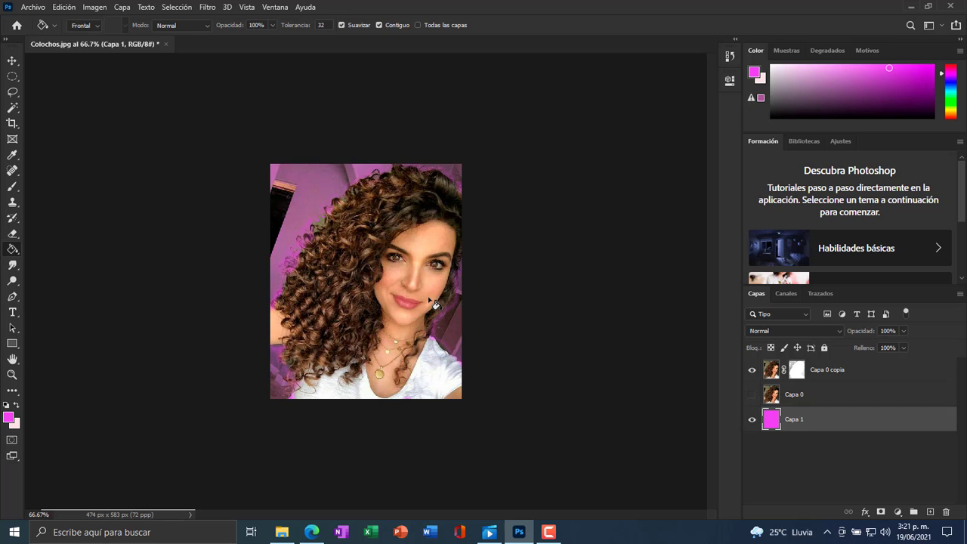
Step: Examine the hair outline against the magenta background, from the crown down to the curls along the left side
key(ctrl+plus)
key(ctrl+plus)
key(ctrl+plus)
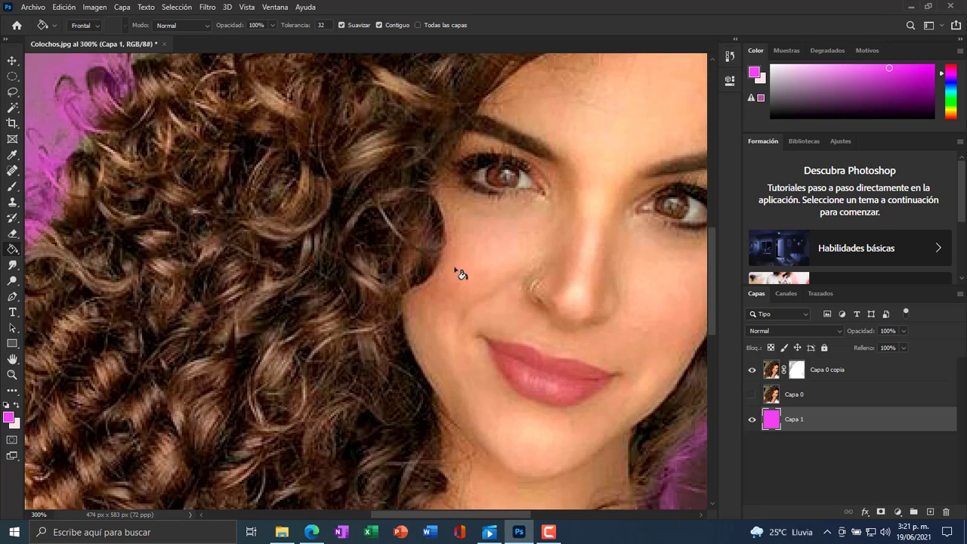
scroll(456, 274, up, 5)
scroll(358, 211, up, 9)
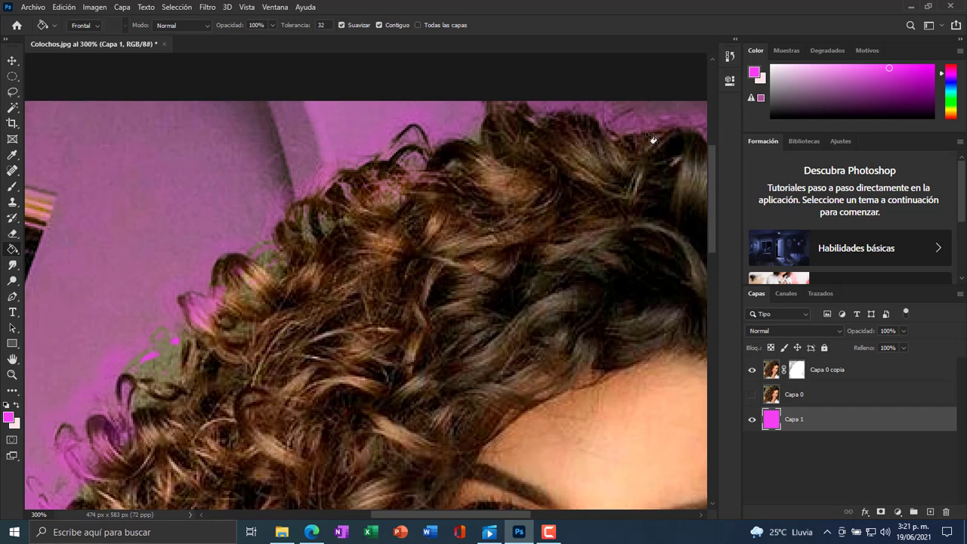
scroll(615, 143, up, 2)
scroll(621, 132, up, 1)
scroll(412, 242, down, 5)
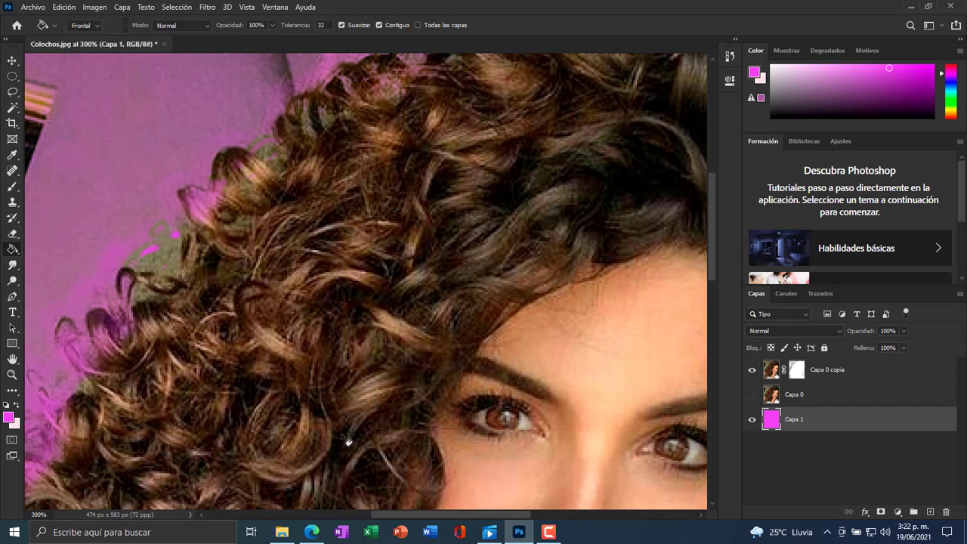
scroll(355, 453, down, 2)
drag(435, 520, 377, 519)
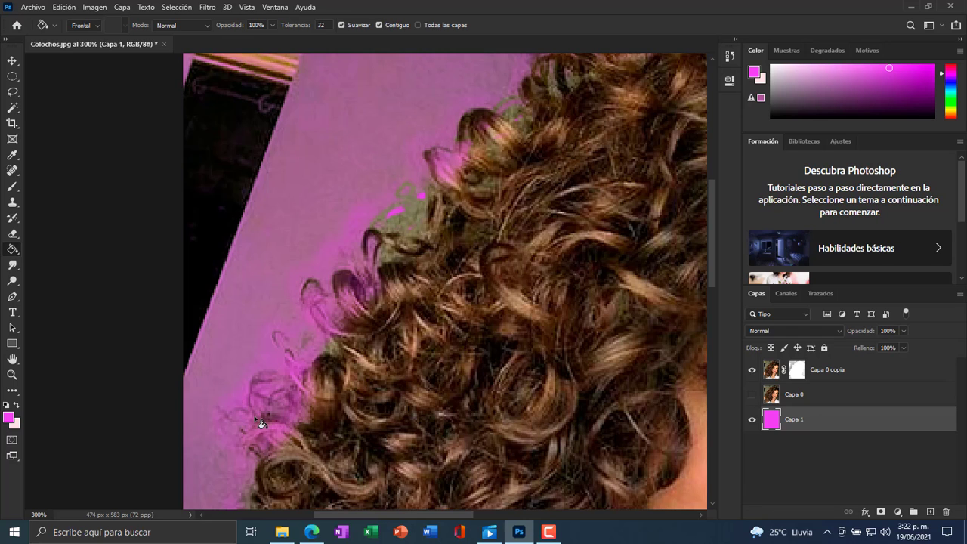
Step: Burn the curl edge on the Capa 0 copia layer mask with the Burn tool (Subexponer), range set to Sombras
click(13, 281)
right_click(13, 281)
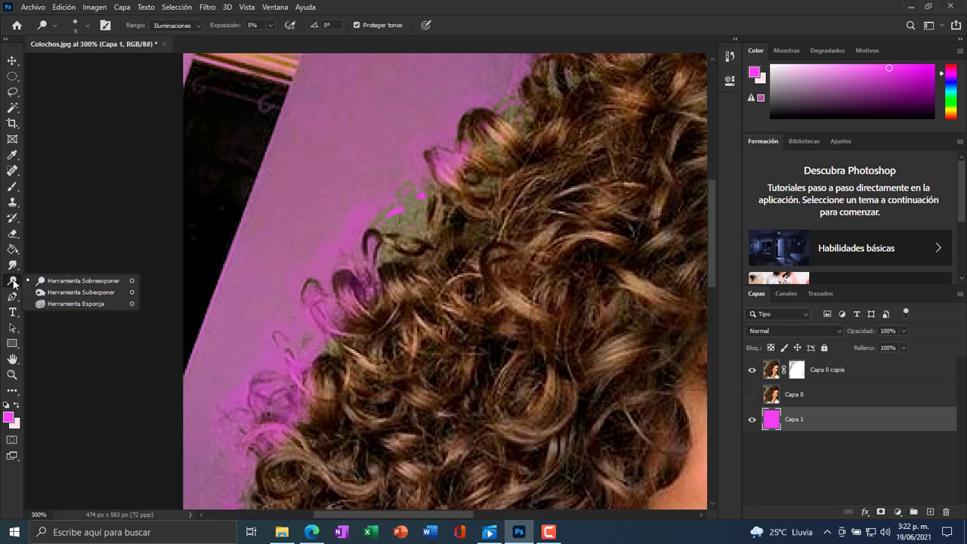
click(73, 282)
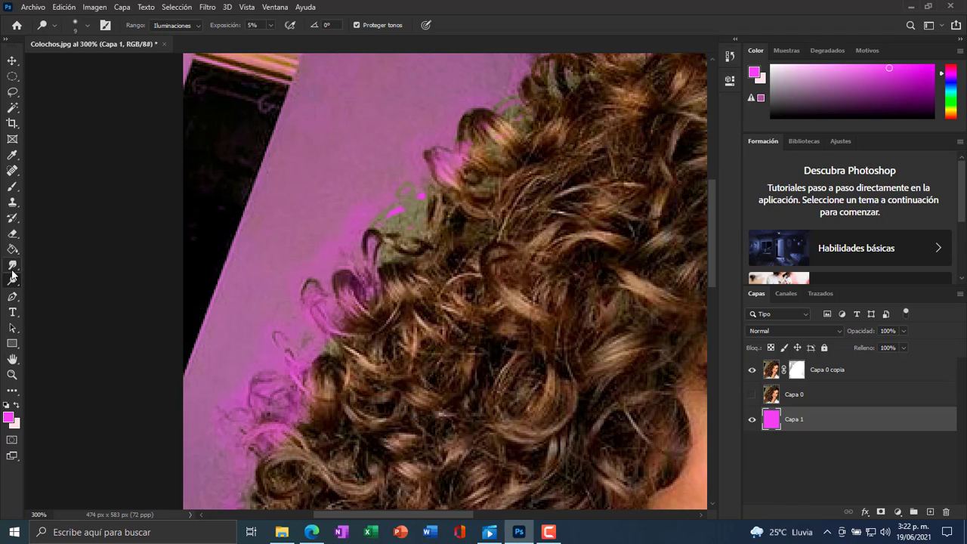
click(797, 370)
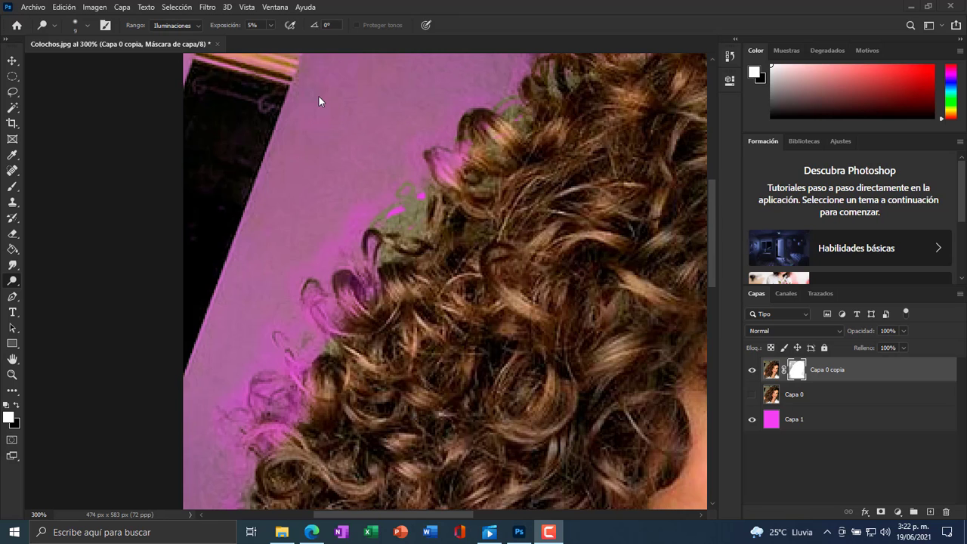
key(shift+o)
click(197, 24)
click(181, 36)
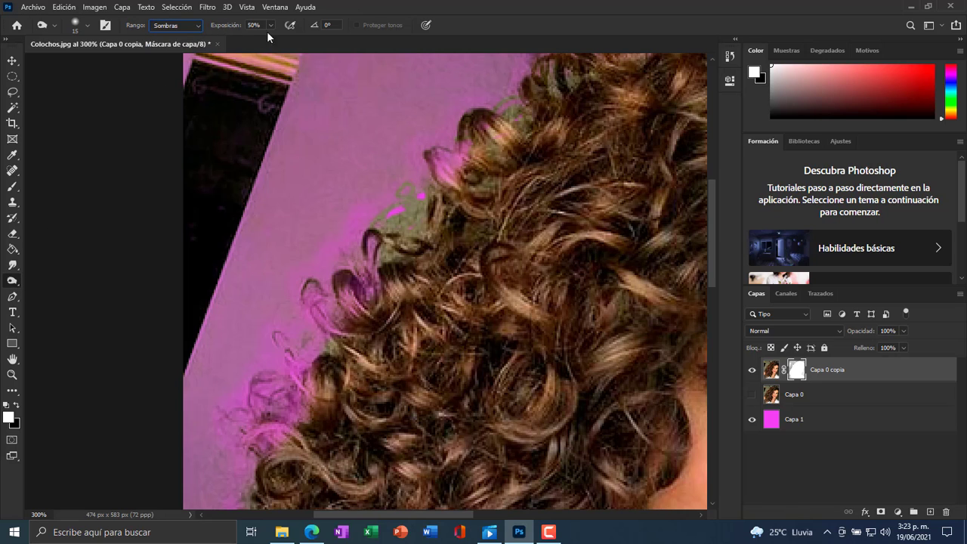
mouse_move(353, 308)
mouse_down()
mouse_move(326, 328)
mouse_move(349, 325)
mouse_move(347, 308)
mouse_up()
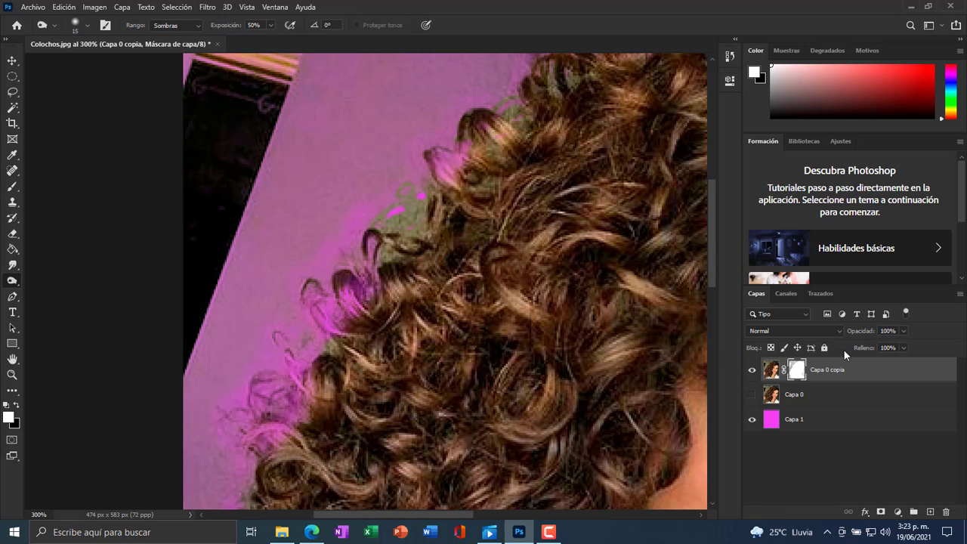
Step: Display the mask alone and burn the gray gaps between curls along the left hair outline, up towards the crown
alt+click(795, 370)
alt+click(795, 370)
alt+click(795, 370)
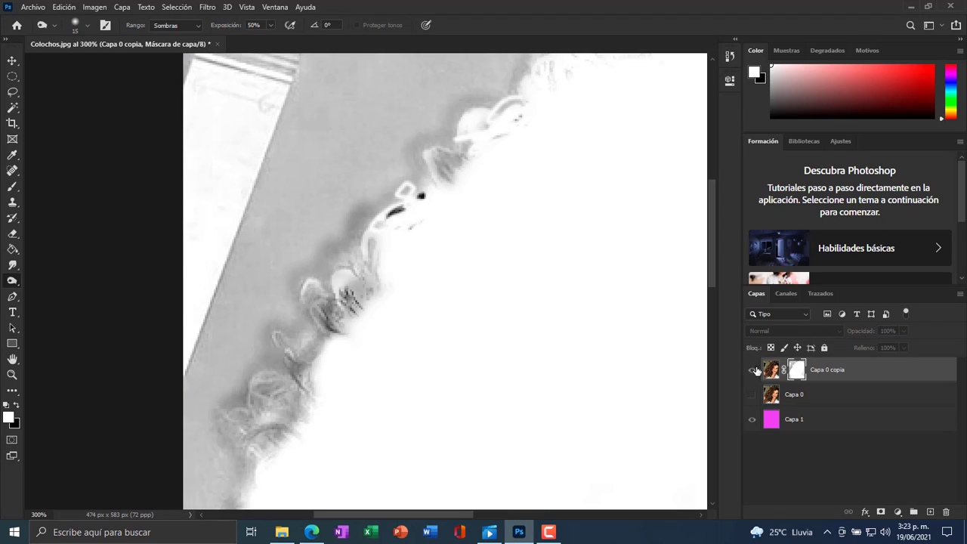
mouse_move(348, 287)
mouse_down()
mouse_move(332, 331)
mouse_move(329, 322)
mouse_move(331, 333)
mouse_move(317, 336)
mouse_move(302, 294)
mouse_move(302, 314)
mouse_move(358, 302)
mouse_move(356, 274)
mouse_move(303, 323)
mouse_move(307, 355)
mouse_move(292, 375)
mouse_move(274, 338)
mouse_move(249, 426)
mouse_move(256, 439)
mouse_move(278, 442)
mouse_move(225, 426)
mouse_up()
mouse_move(370, 271)
mouse_down()
mouse_move(328, 298)
mouse_move(346, 277)
mouse_move(305, 280)
mouse_move(372, 282)
mouse_up()
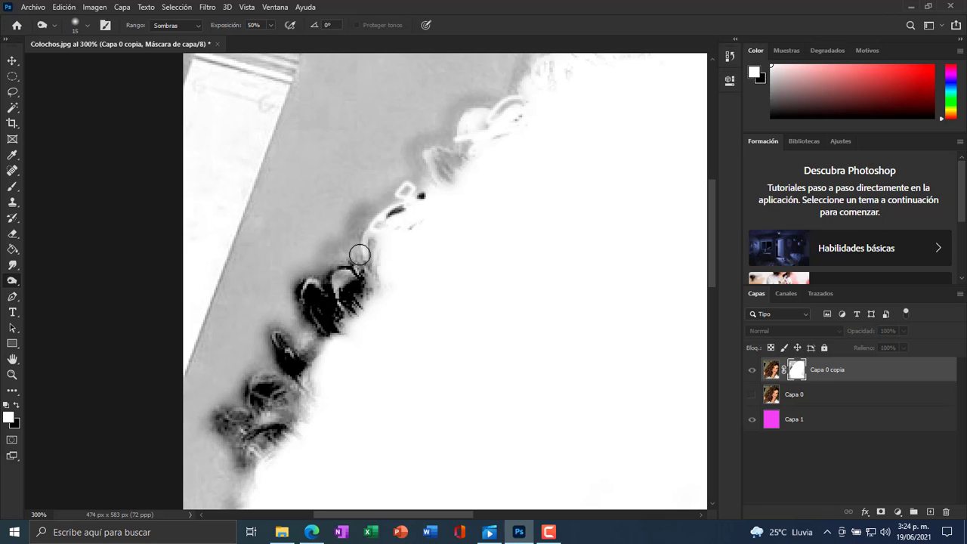
drag(408, 188, 453, 159)
click(492, 252)
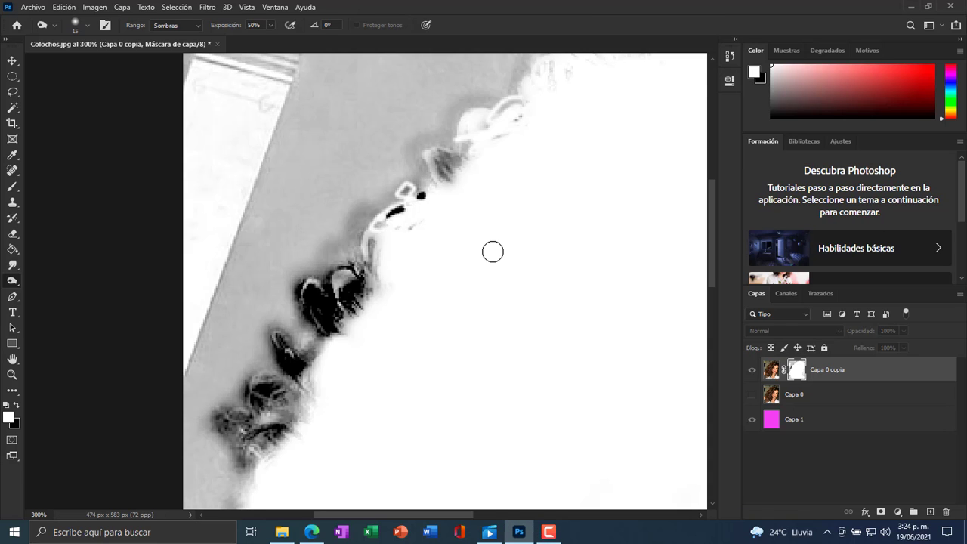
key(ctrl+minus)
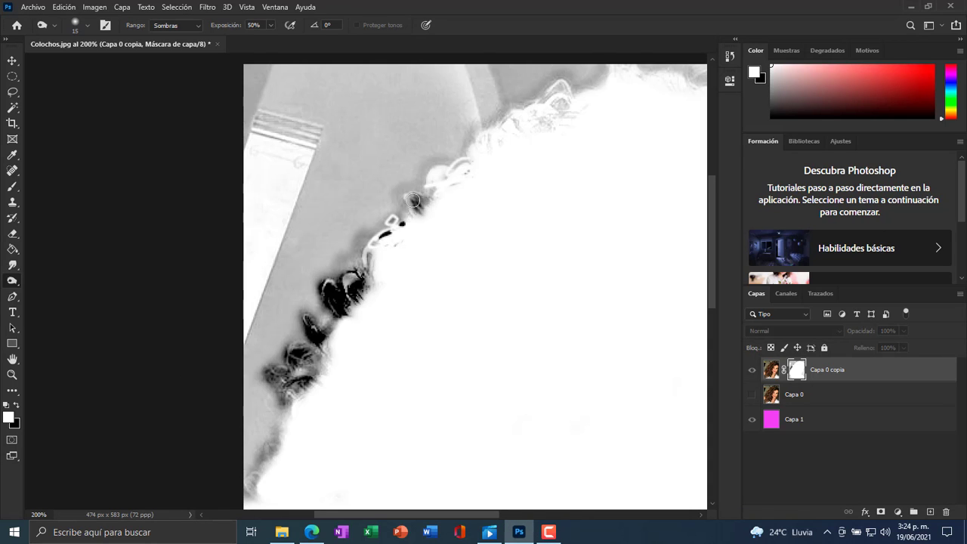
mouse_move(416, 203)
mouse_down()
mouse_move(451, 166)
mouse_move(440, 165)
mouse_move(470, 134)
mouse_move(459, 169)
mouse_move(509, 121)
mouse_up()
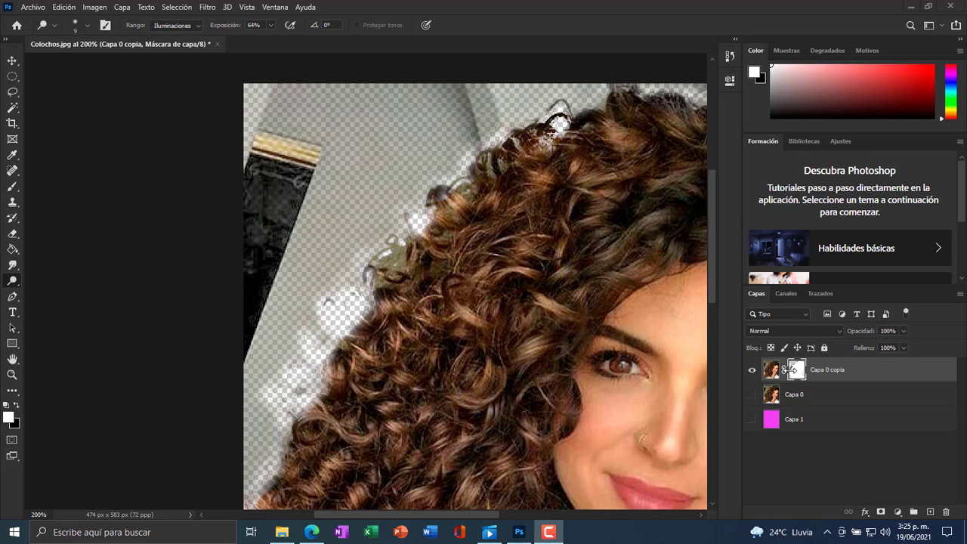
Step: Dodge the crown curls on the Capa 0 copia mask using Sobreexponer with range Iluminaciones and exposure 52%
alt+click(794, 370)
alt+click(794, 370)
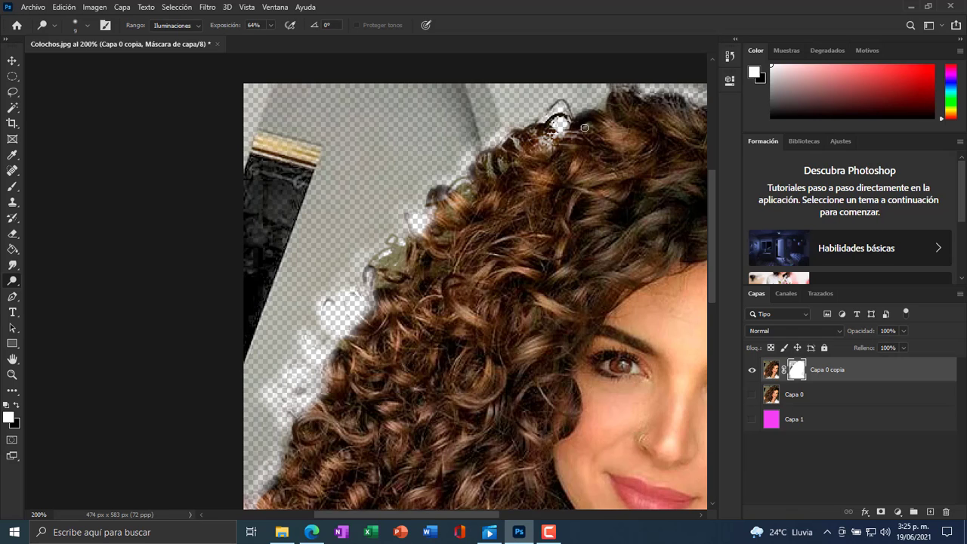
click(12, 282)
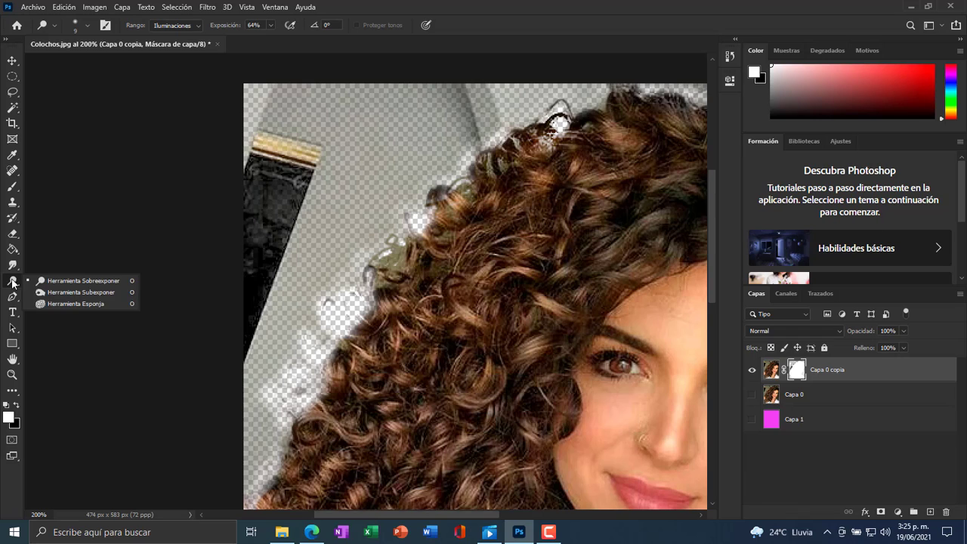
click(50, 283)
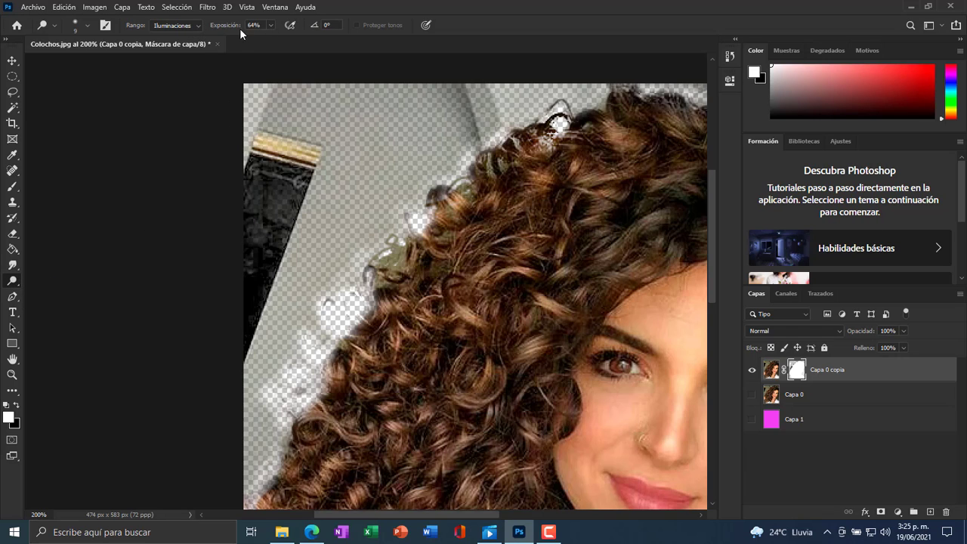
click(271, 24)
drag(272, 40, 265, 41)
drag(556, 140, 544, 140)
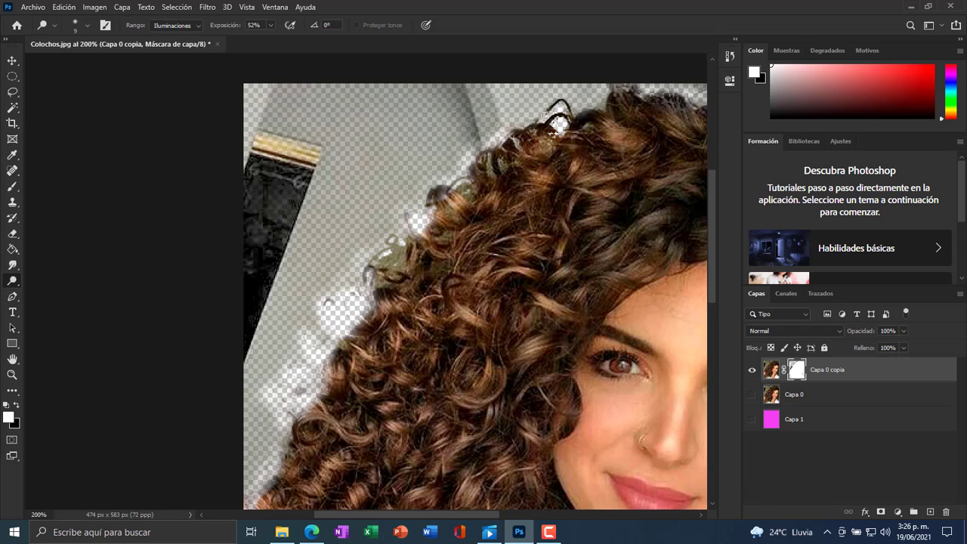
mouse_move(649, 100)
mouse_down()
mouse_move(694, 118)
mouse_move(681, 102)
mouse_move(643, 103)
mouse_move(608, 83)
mouse_move(630, 96)
mouse_move(610, 114)
mouse_up()
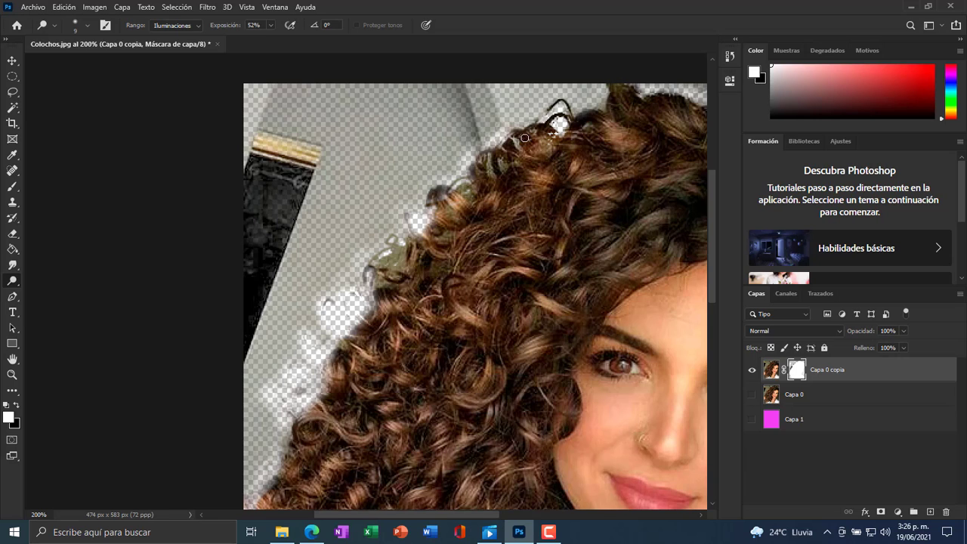
mouse_move(524, 137)
mouse_down()
mouse_move(500, 144)
mouse_move(537, 139)
mouse_up()
mouse_move(567, 115)
mouse_down()
mouse_move(538, 117)
mouse_move(546, 111)
mouse_up()
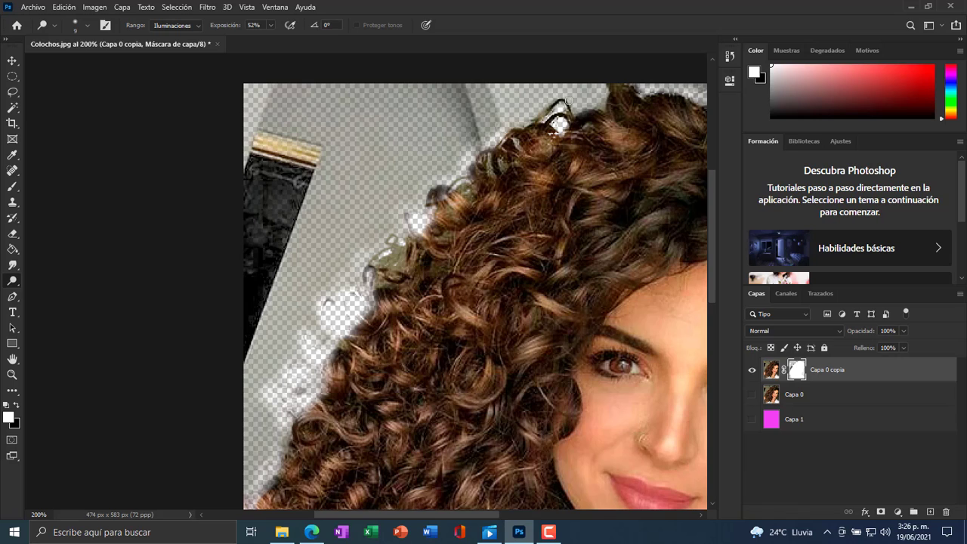
Step: Dodge the loose curls on the mask along the left hair outline, from below the crown down to the middle curls
mouse_move(488, 164)
mouse_down()
mouse_move(470, 190)
mouse_move(473, 175)
mouse_move(441, 197)
mouse_move(460, 216)
mouse_move(431, 192)
mouse_move(435, 247)
mouse_move(428, 227)
mouse_move(427, 239)
mouse_move(406, 226)
mouse_up()
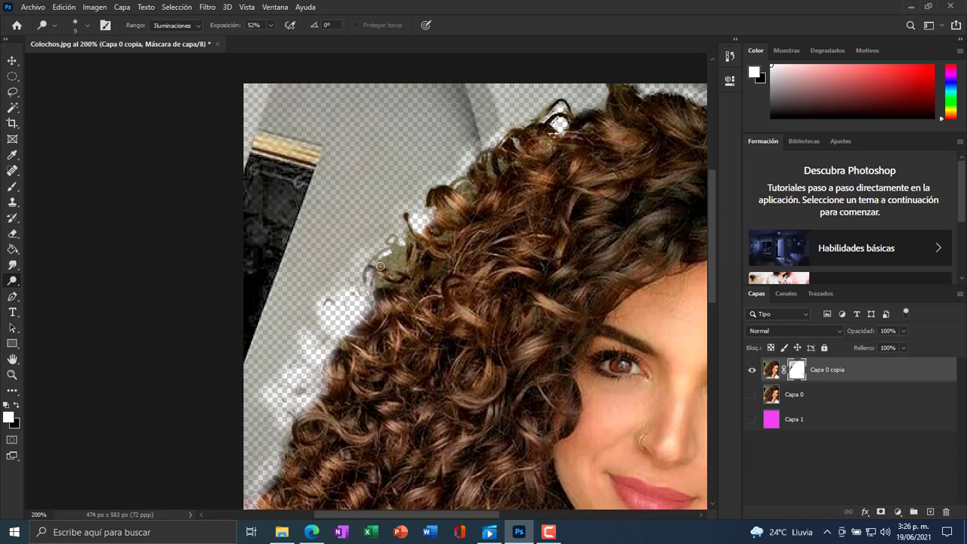
drag(373, 262, 395, 244)
scroll(415, 268, down, 2)
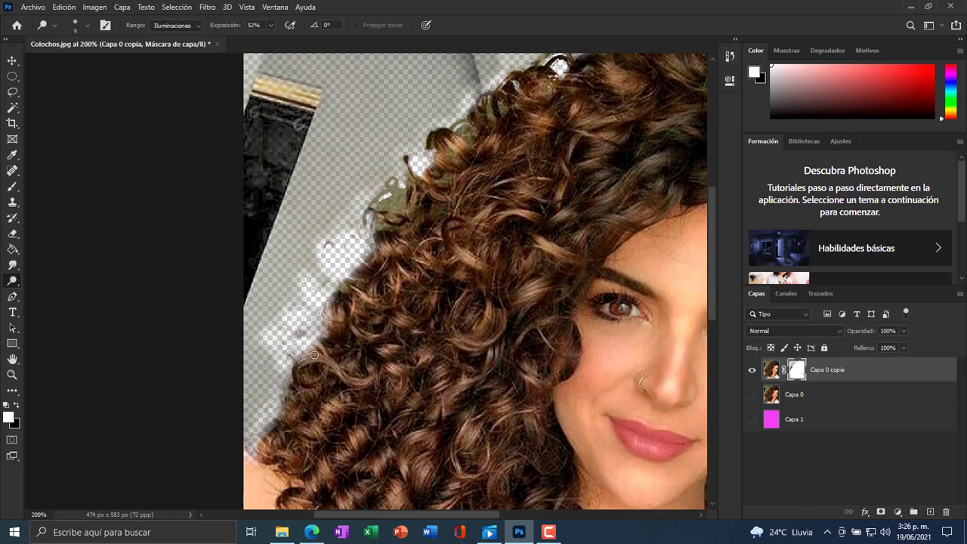
mouse_move(314, 355)
mouse_down()
mouse_move(325, 341)
mouse_move(310, 336)
mouse_move(303, 362)
mouse_move(284, 360)
mouse_move(294, 366)
mouse_move(281, 345)
mouse_up()
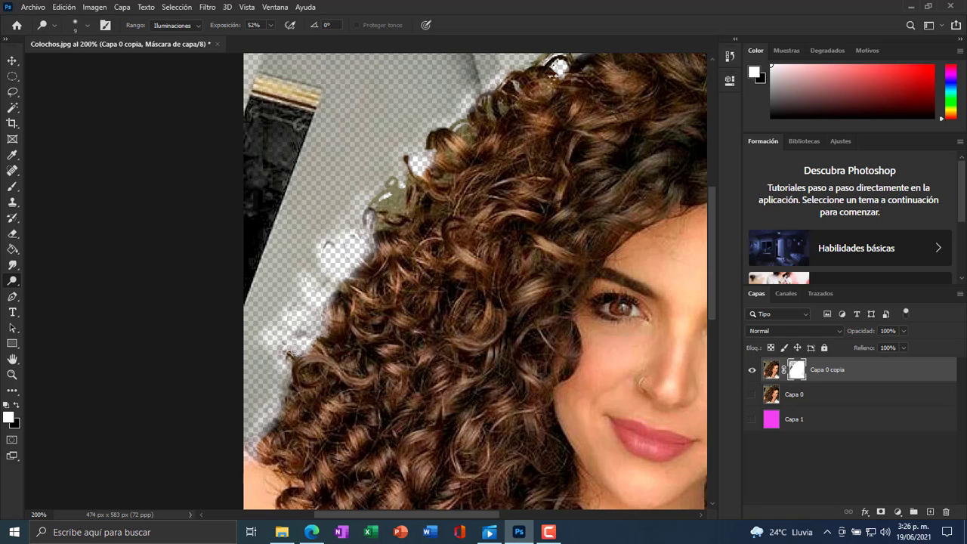
mouse_move(320, 350)
mouse_down()
mouse_move(287, 328)
mouse_move(326, 347)
mouse_up()
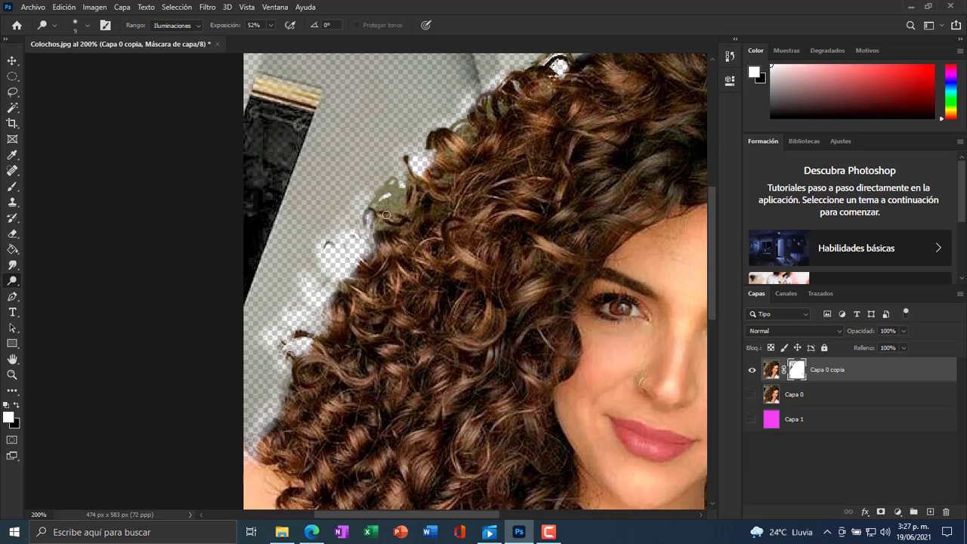
drag(372, 213, 365, 251)
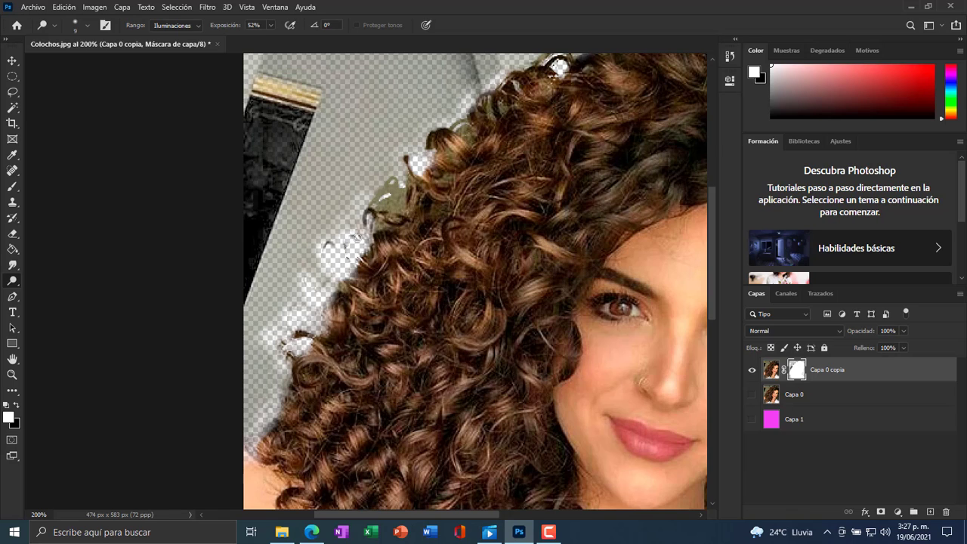
Step: Dodge the mask along the hair edge on the right side of the face, from the neck up to eye level
scroll(446, 263, down, 5)
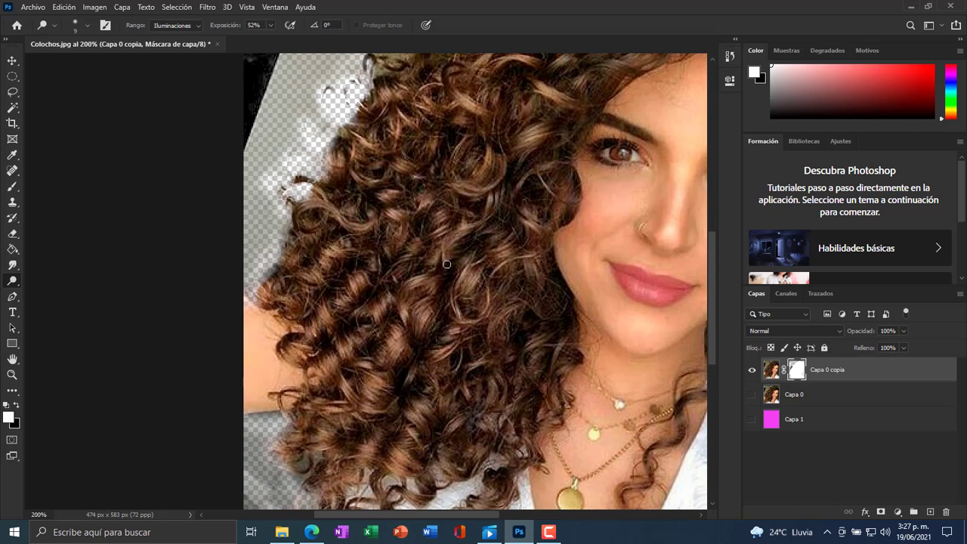
key(ctrl+minus)
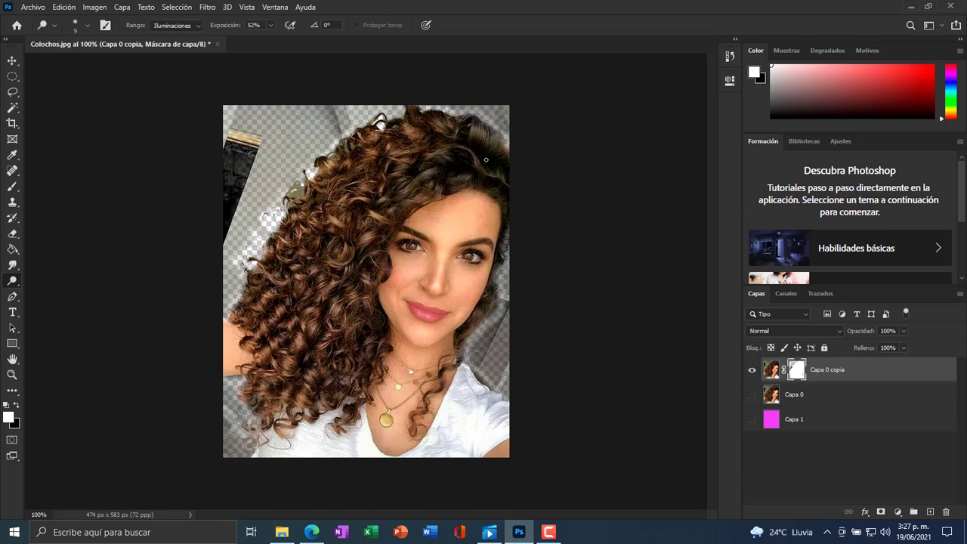
key(ctrl+plus)
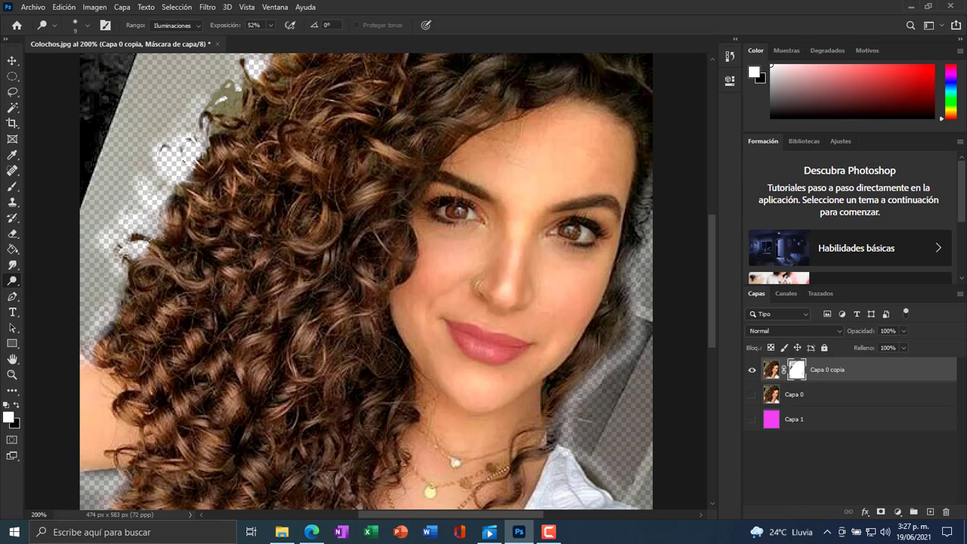
mouse_move(557, 398)
mouse_down()
mouse_move(551, 445)
mouse_move(533, 455)
mouse_move(555, 439)
mouse_move(556, 403)
mouse_move(616, 331)
mouse_move(626, 265)
mouse_up()
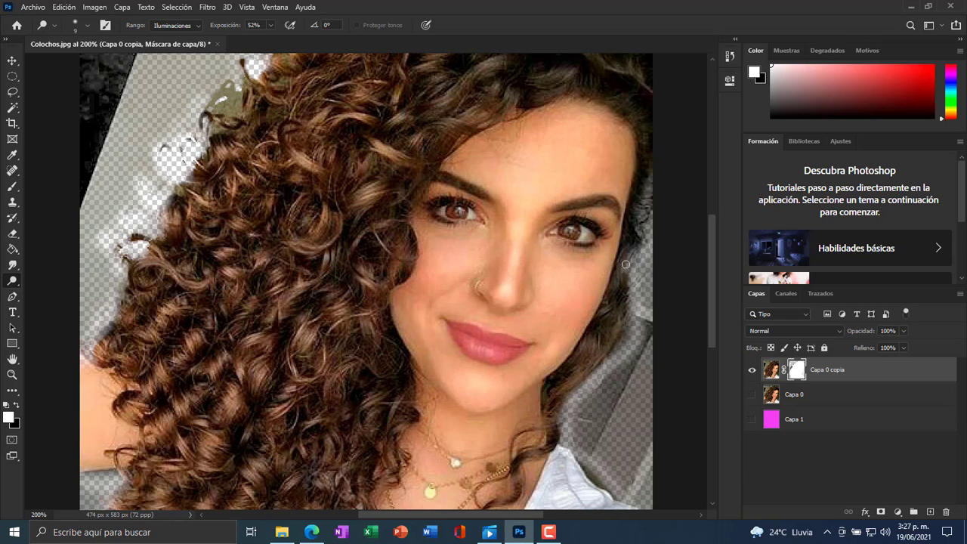
mouse_move(641, 234)
mouse_down()
mouse_move(645, 197)
mouse_move(633, 233)
mouse_move(650, 188)
mouse_move(644, 218)
mouse_up()
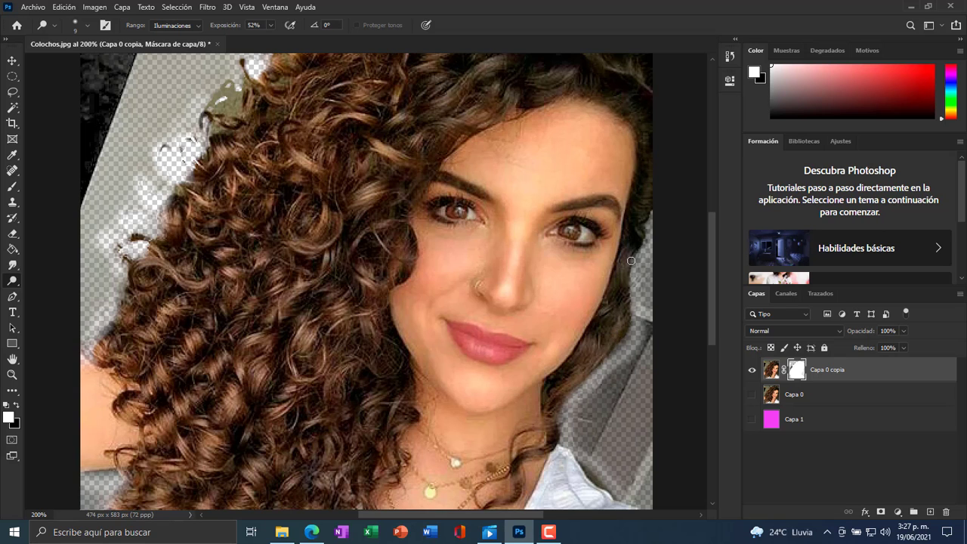
Step: Dodge the mask along the upper hair outline, from the right image edge across the crown to its left curls
scroll(604, 302, up, 5)
scroll(654, 145, up, 1)
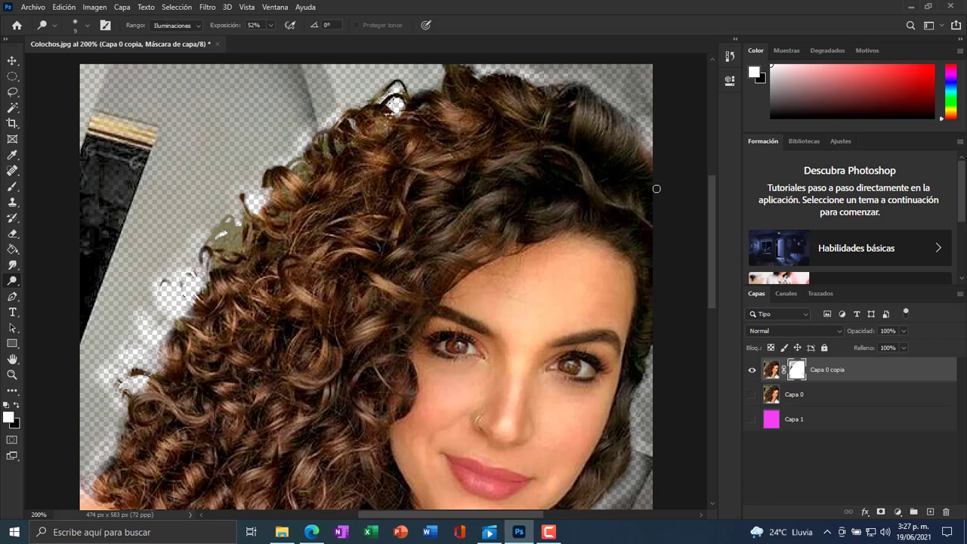
mouse_move(637, 147)
mouse_down()
mouse_move(635, 141)
mouse_move(632, 120)
mouse_move(623, 135)
mouse_move(623, 118)
mouse_move(617, 124)
mouse_move(612, 110)
mouse_move(614, 126)
mouse_move(580, 88)
mouse_move(553, 91)
mouse_move(575, 90)
mouse_move(638, 124)
mouse_move(577, 91)
mouse_move(482, 78)
mouse_move(529, 82)
mouse_move(503, 73)
mouse_move(474, 77)
mouse_move(462, 60)
mouse_move(494, 81)
mouse_move(475, 73)
mouse_move(484, 79)
mouse_move(506, 79)
mouse_move(478, 77)
mouse_move(521, 86)
mouse_move(450, 67)
mouse_move(448, 90)
mouse_move(404, 99)
mouse_move(396, 108)
mouse_move(427, 93)
mouse_move(385, 136)
mouse_move(316, 147)
mouse_move(352, 124)
mouse_move(338, 126)
mouse_move(373, 126)
mouse_up()
key(F9)
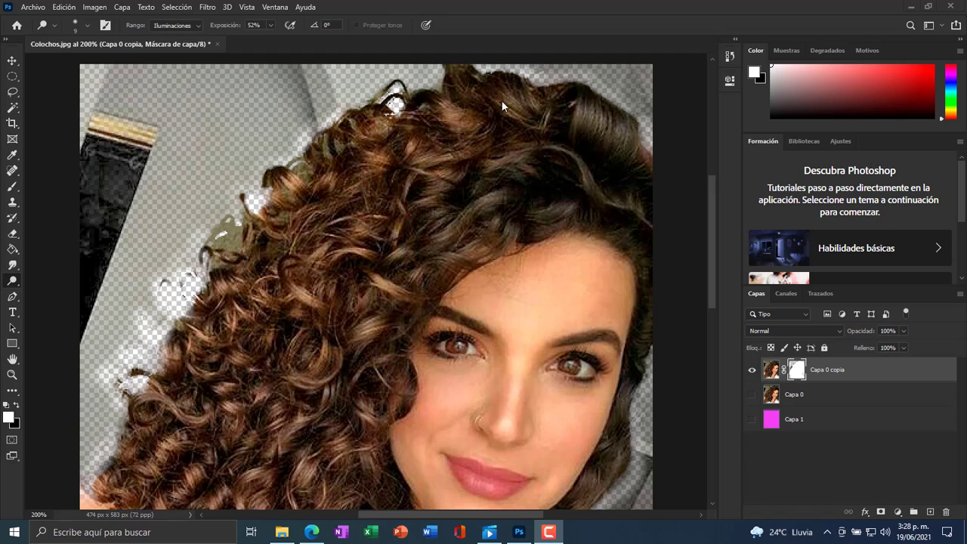
Step: Show the magenta Capa 1 layer and dodge the mask along the hair strands on the right side of the face
click(750, 420)
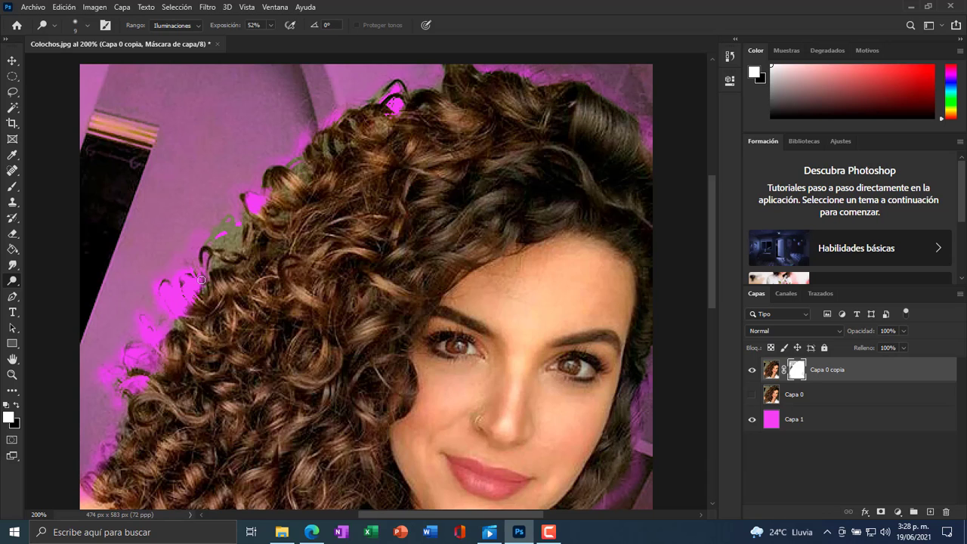
scroll(288, 290, down, 5)
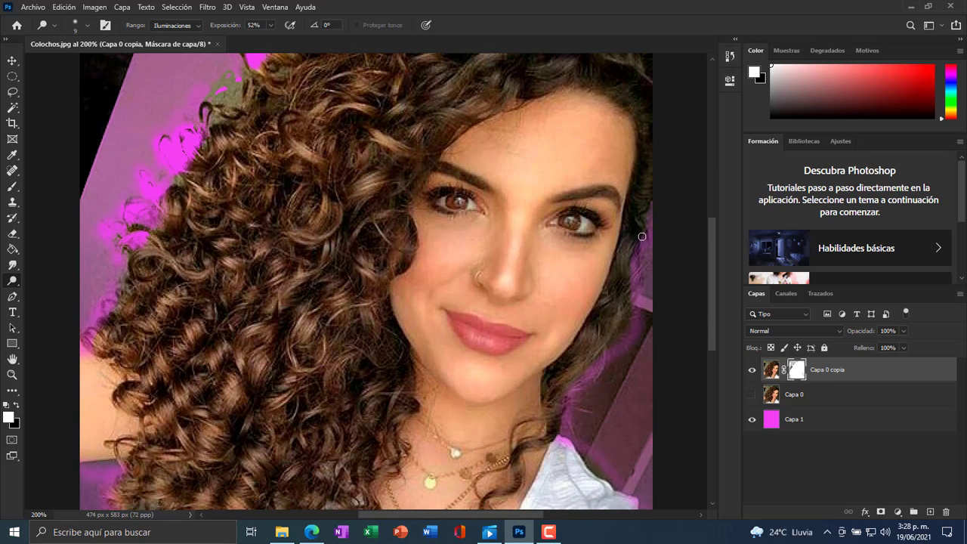
drag(642, 237, 642, 285)
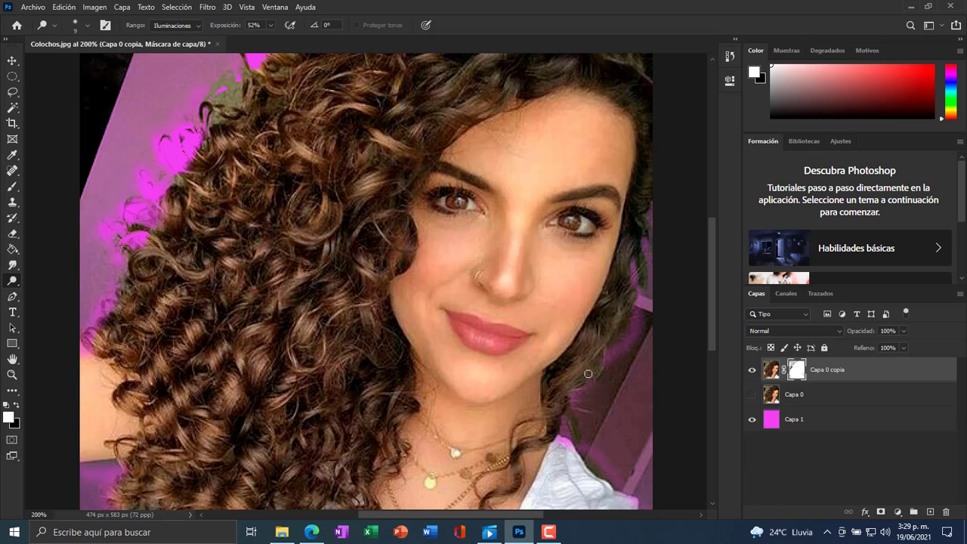
Step: Dodge the mask over the lower-left curl tips above the shirt and the curl edge above the arm
scroll(324, 373, down, 5)
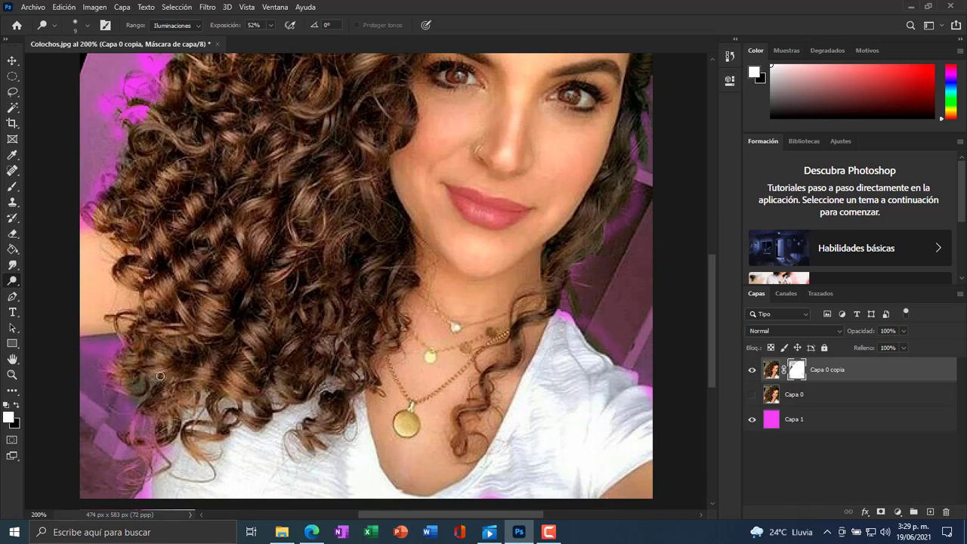
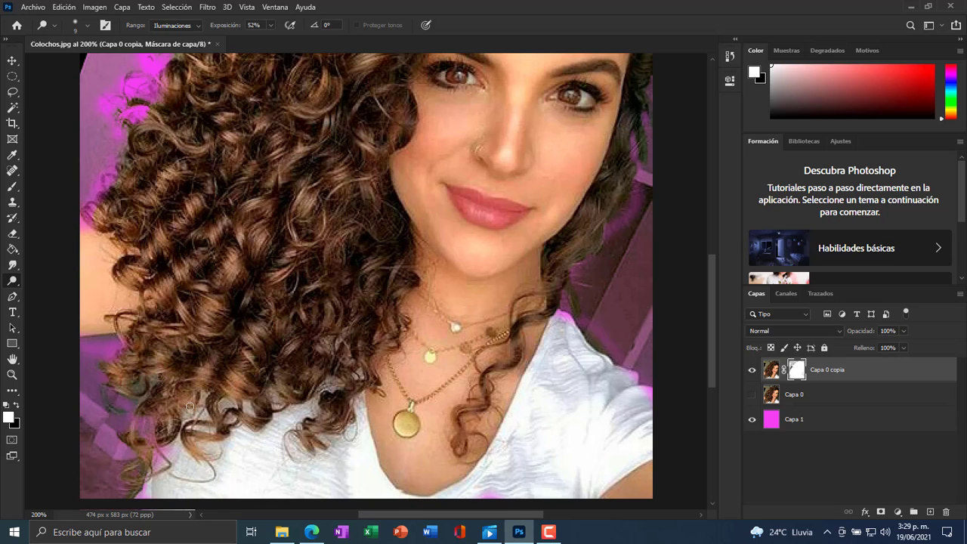
scroll(232, 286, up, 3)
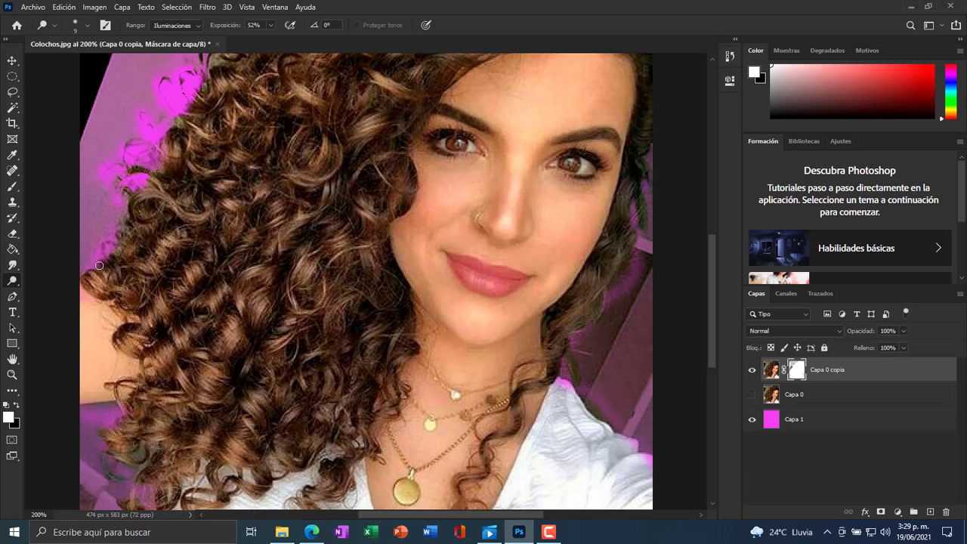
drag(100, 266, 105, 261)
scroll(243, 216, up, 5)
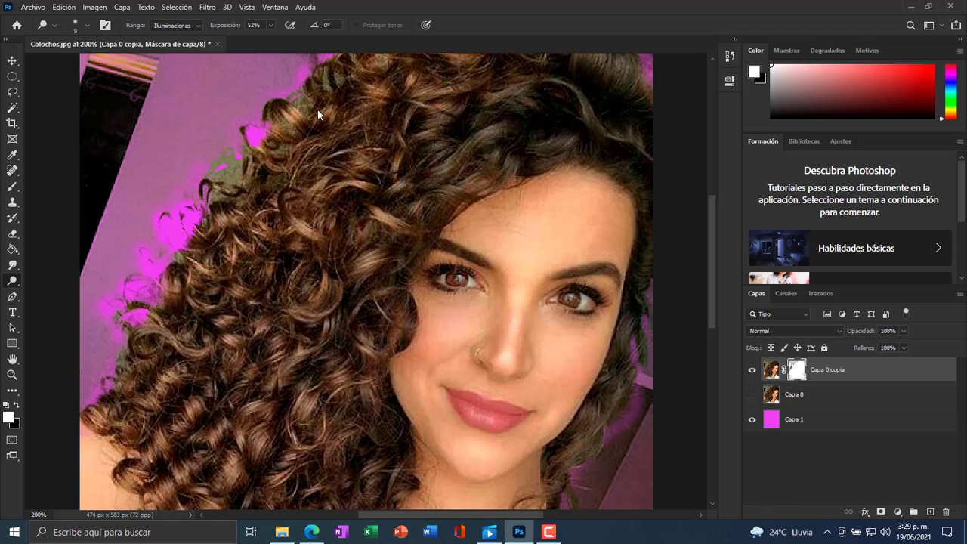
key(ctrl+minus)
key(ctrl+minus)
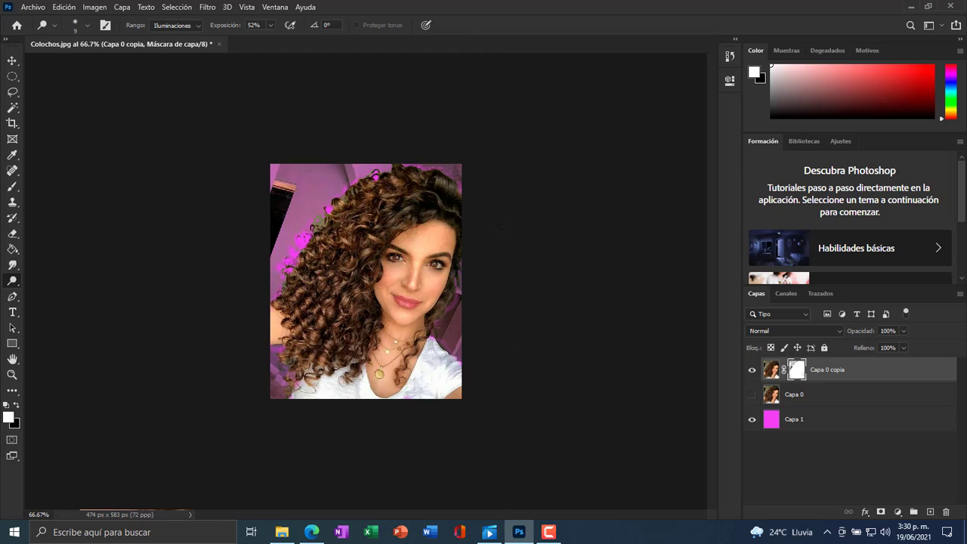
key(ctrl+plus)
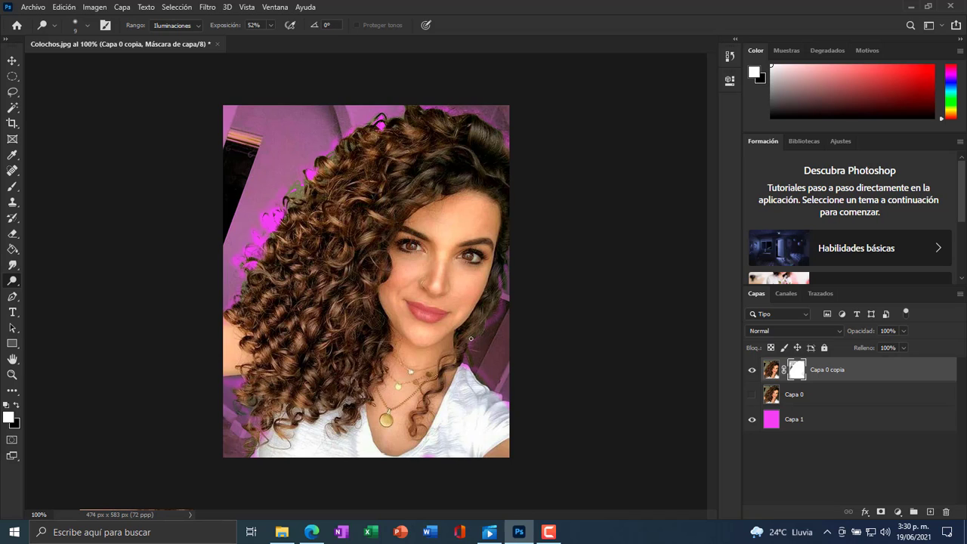
Step: Enter Quick Mask mode and set the brush size to 65 px
click(12, 443)
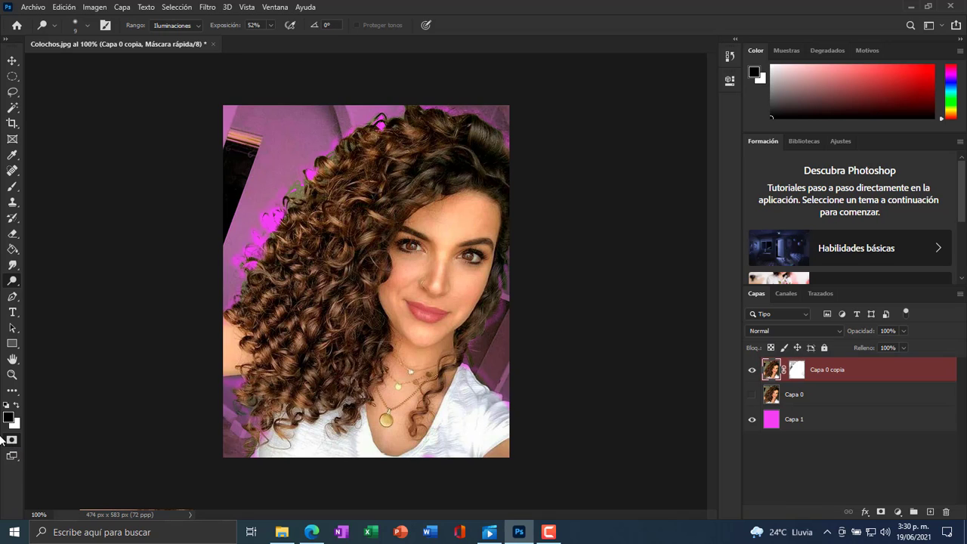
click(11, 442)
click(10, 443)
click(88, 25)
click(93, 64)
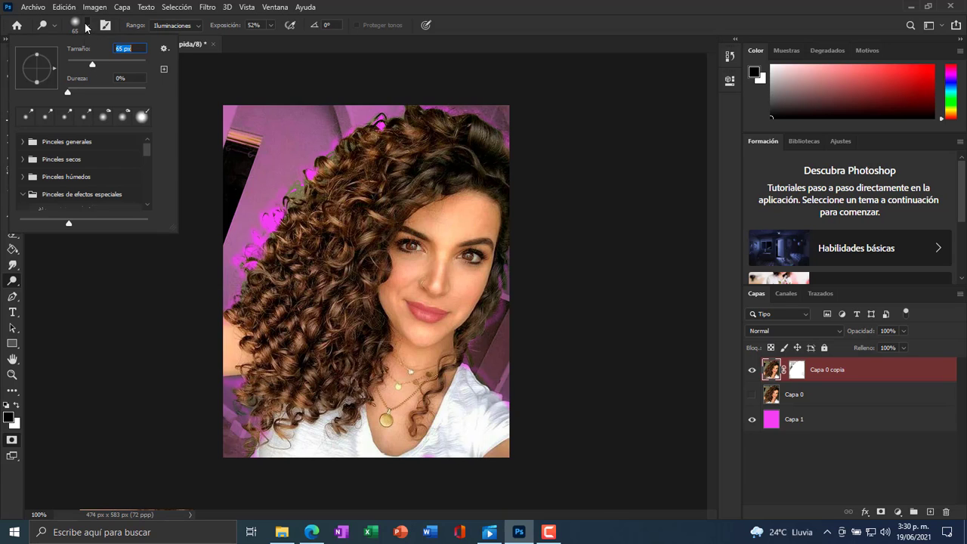
click(88, 27)
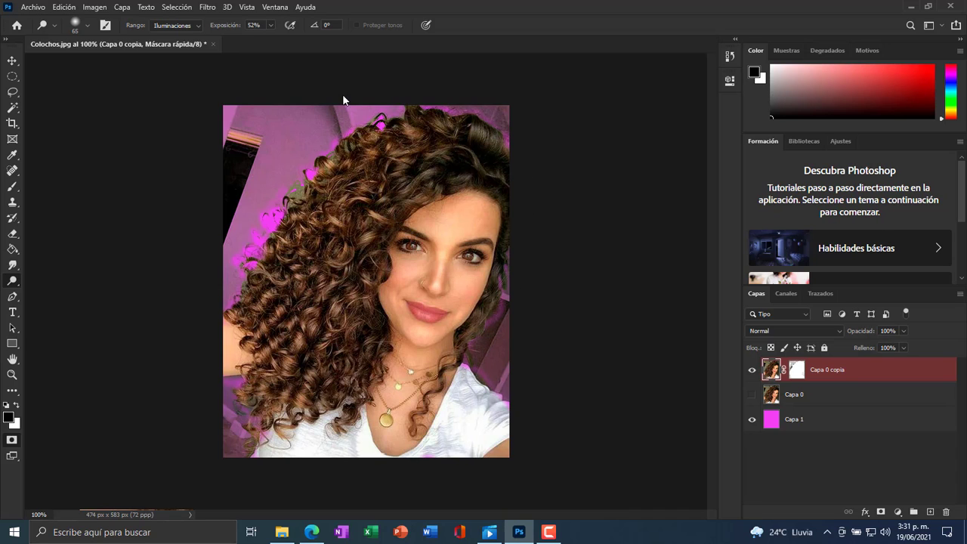
Step: Set the quick mask colour to indicate selected areas (Áreas seleccionadas)
click(13, 441)
double_click(12, 443)
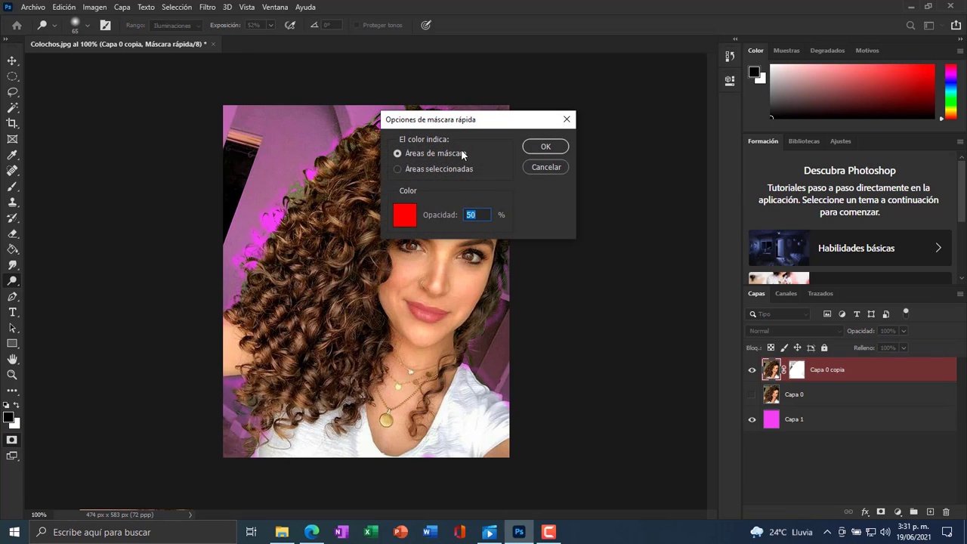
click(402, 170)
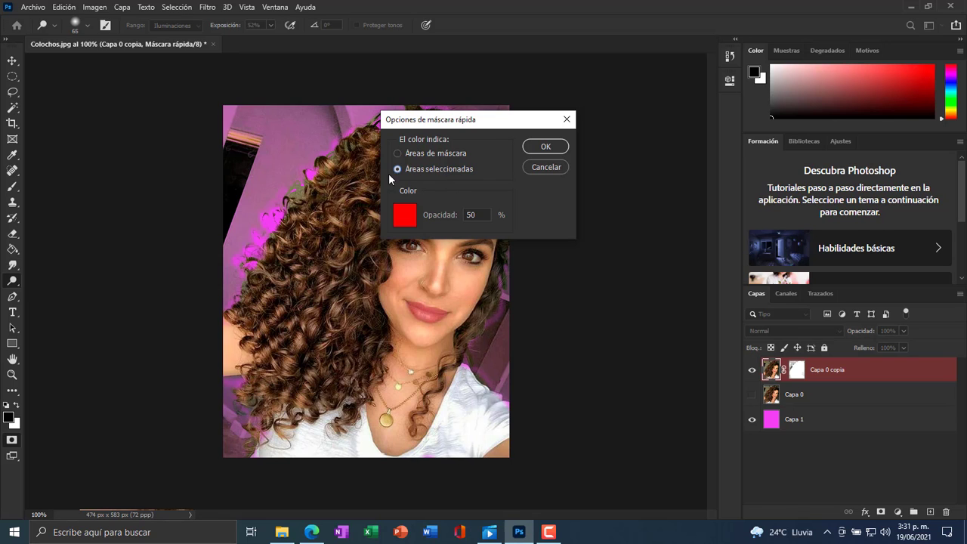
click(539, 148)
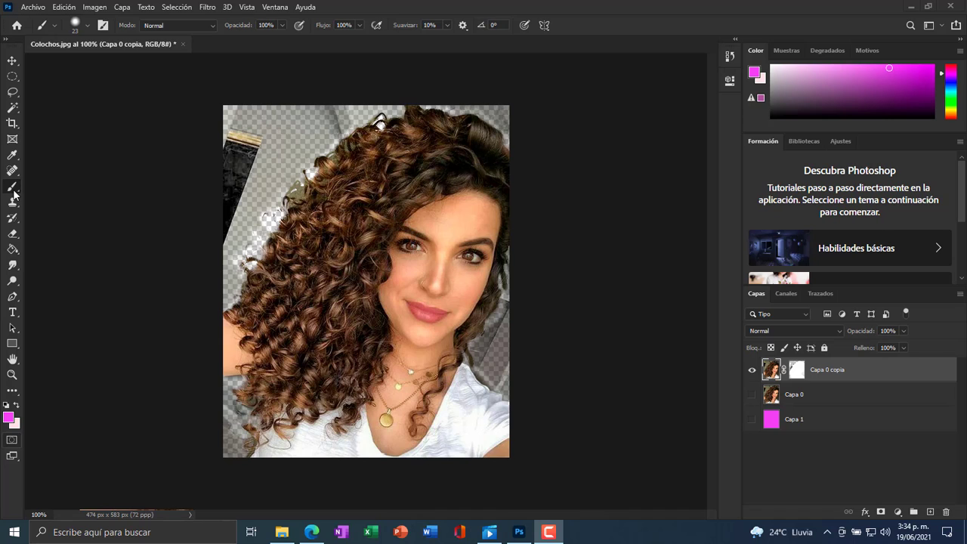
Step: Compare the cutout with the magenta Capa 1 layer shown and hidden
click(752, 420)
click(751, 419)
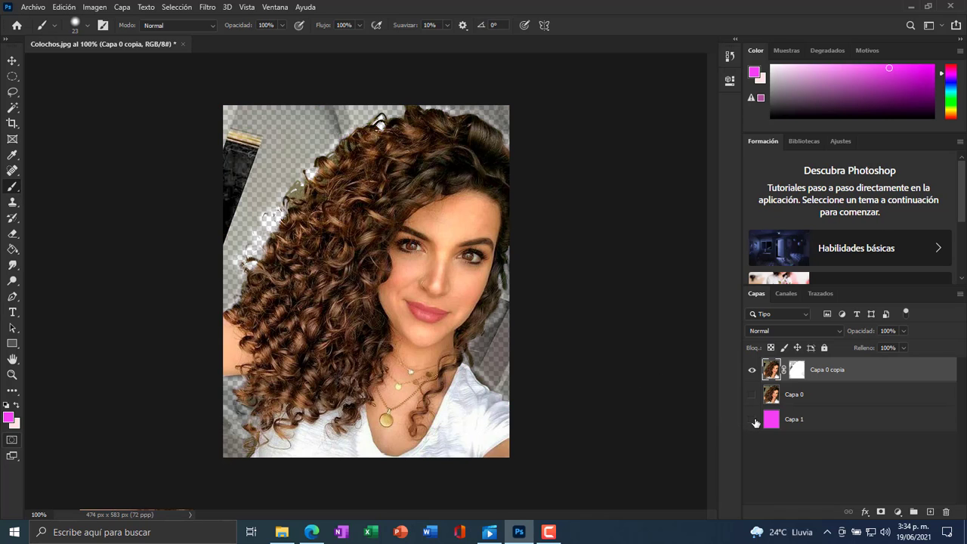
click(752, 419)
click(754, 420)
Step: Enter Quick Mask mode keeping its current options, and try painting a 23 px mask along the hair's outer edge
double_click(12, 439)
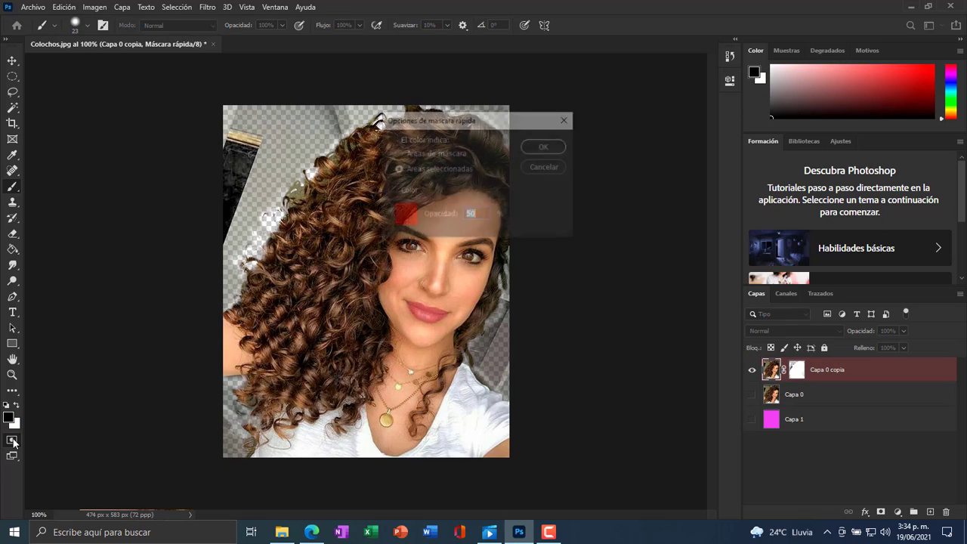
click(555, 149)
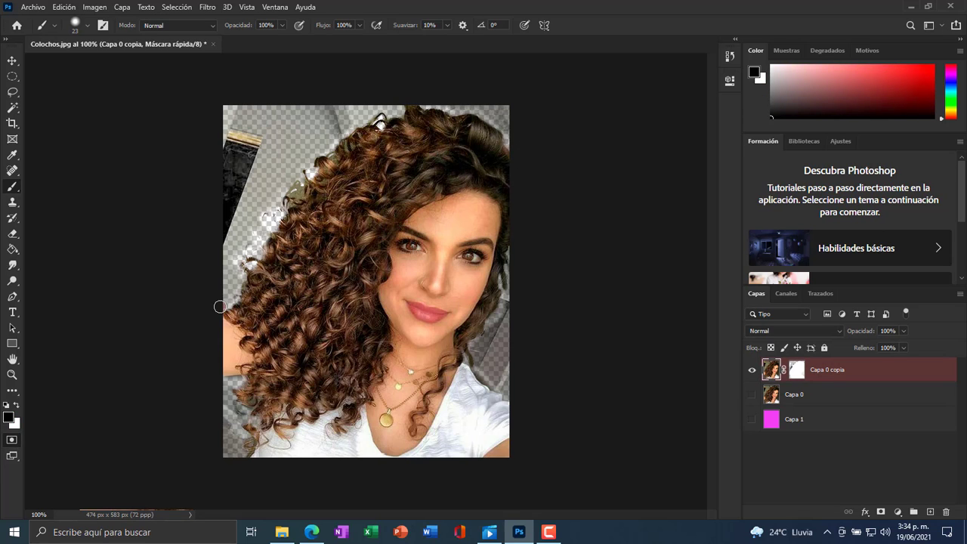
drag(220, 307, 246, 272)
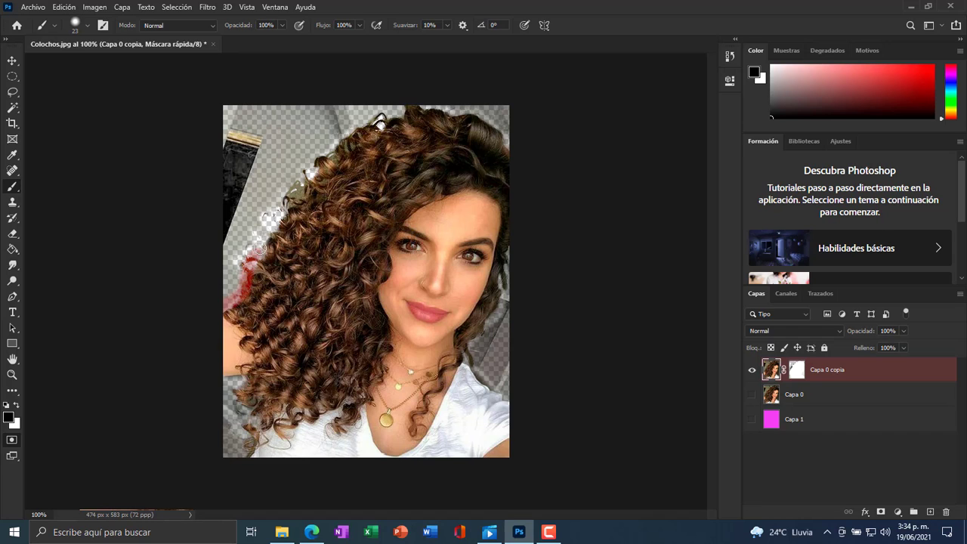
mouse_move(268, 234)
mouse_down()
mouse_move(315, 157)
mouse_move(370, 118)
mouse_move(418, 103)
mouse_move(494, 118)
mouse_move(451, 122)
mouse_move(452, 114)
mouse_move(501, 122)
mouse_move(517, 228)
mouse_move(514, 267)
mouse_move(496, 294)
mouse_move(518, 249)
mouse_move(468, 367)
mouse_move(515, 405)
mouse_up()
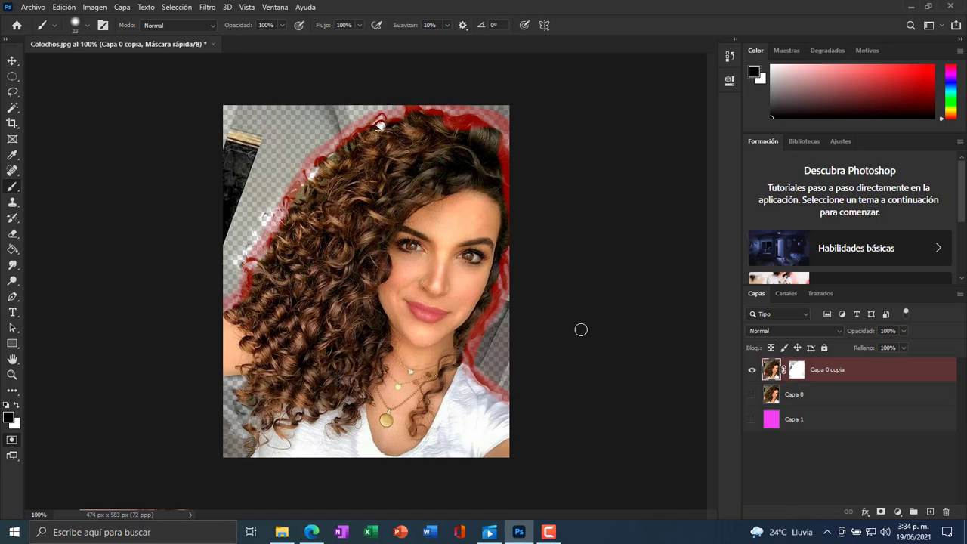
key(q)
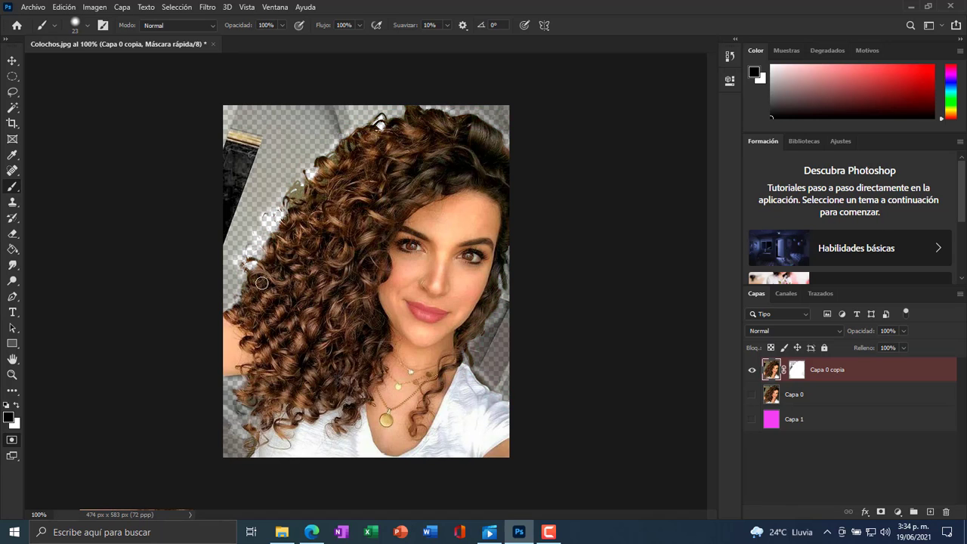
Step: Enlarge the brush to 69 px and toggle Quick Mask mode off and on
click(86, 28)
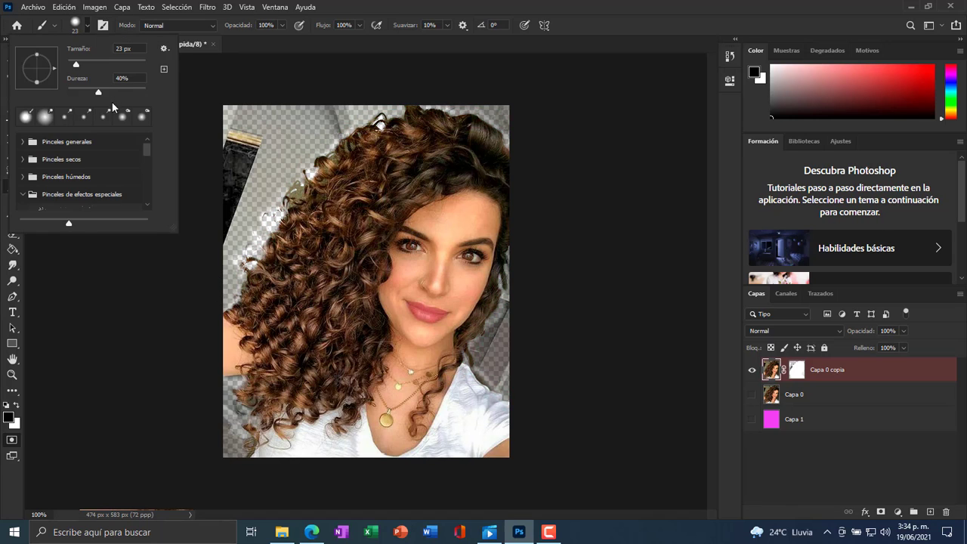
click(92, 27)
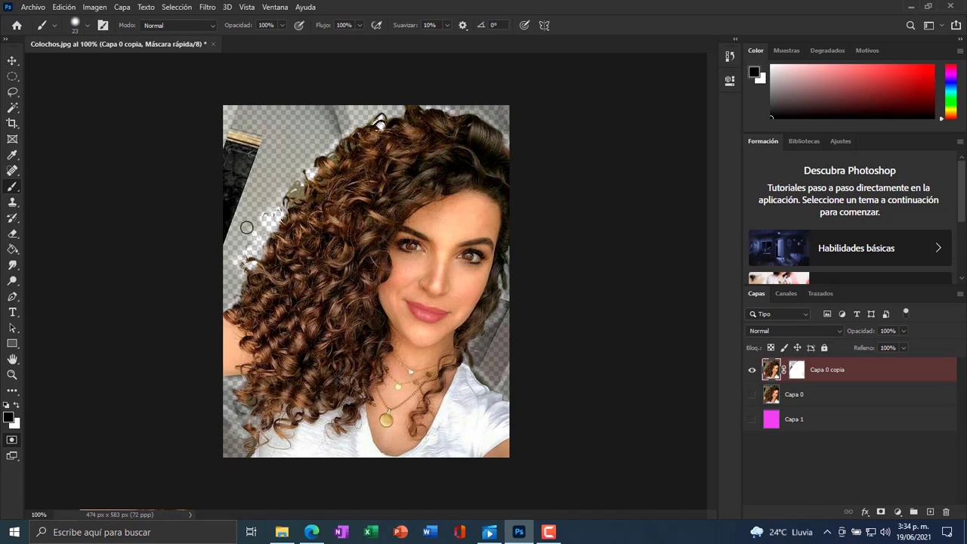
alt+right_click(247, 285)
mouse_move(218, 293)
mouse_down()
mouse_move(305, 161)
mouse_move(362, 109)
mouse_move(411, 94)
mouse_move(477, 96)
mouse_move(513, 123)
mouse_move(529, 203)
mouse_move(525, 262)
mouse_move(498, 381)
mouse_up()
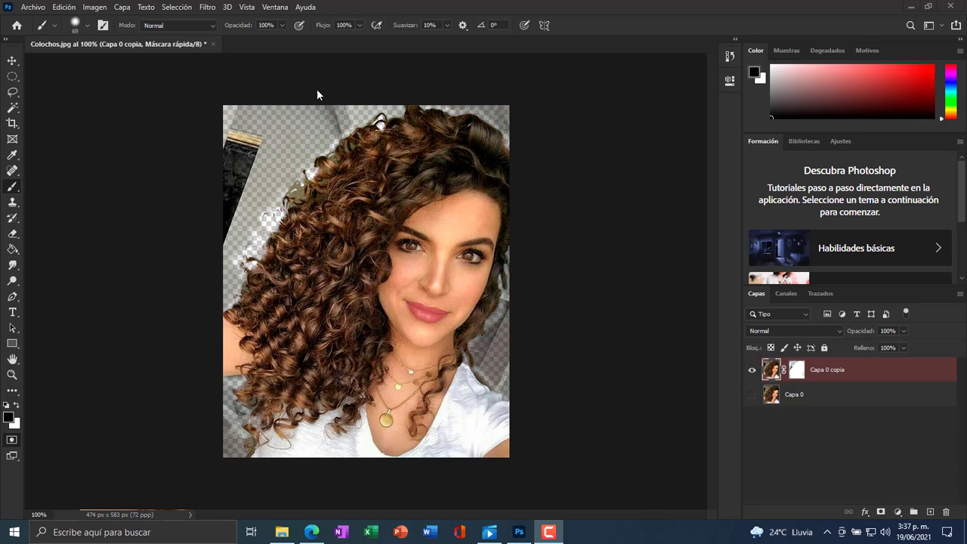
click(209, 305)
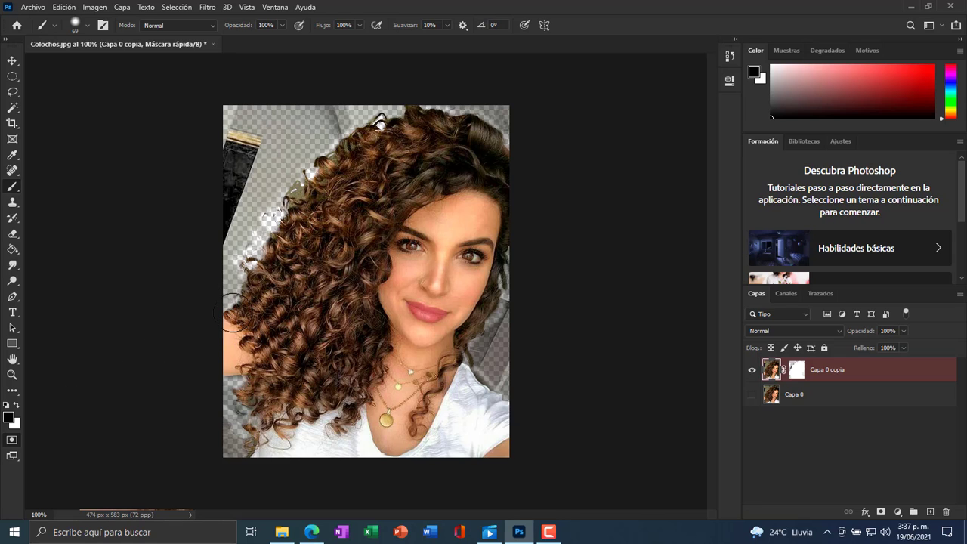
click(15, 443)
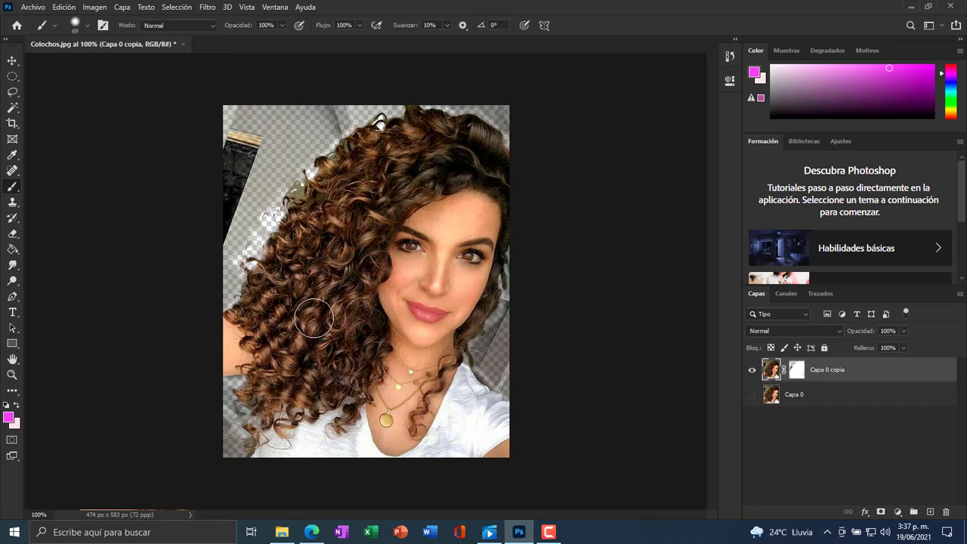
click(17, 444)
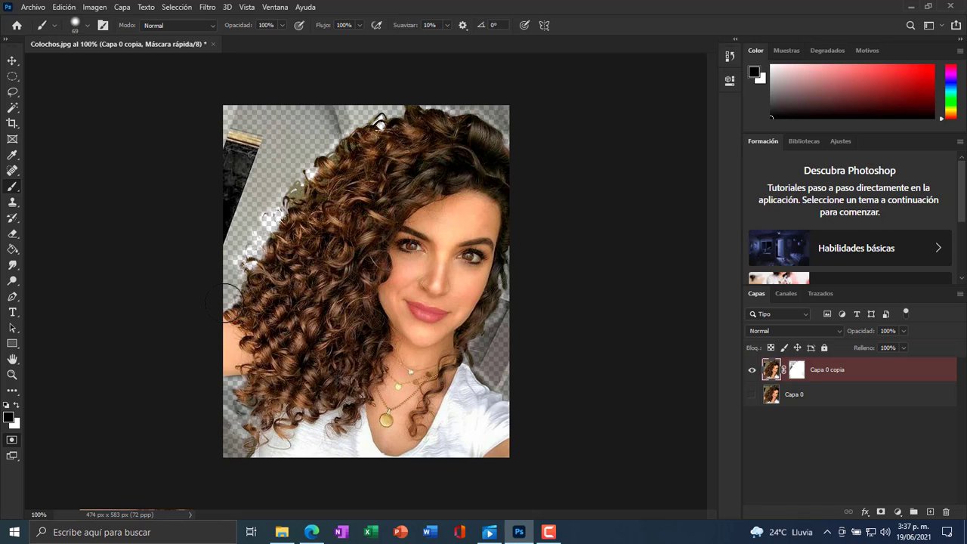
Step: Try painting a broad quick mask over the outer curls and background, and check it as a selection
mouse_move(235, 306)
mouse_down()
mouse_move(326, 148)
mouse_move(409, 98)
mouse_move(468, 99)
mouse_move(496, 118)
mouse_move(515, 182)
mouse_move(511, 249)
mouse_move(478, 363)
mouse_move(487, 328)
mouse_up()
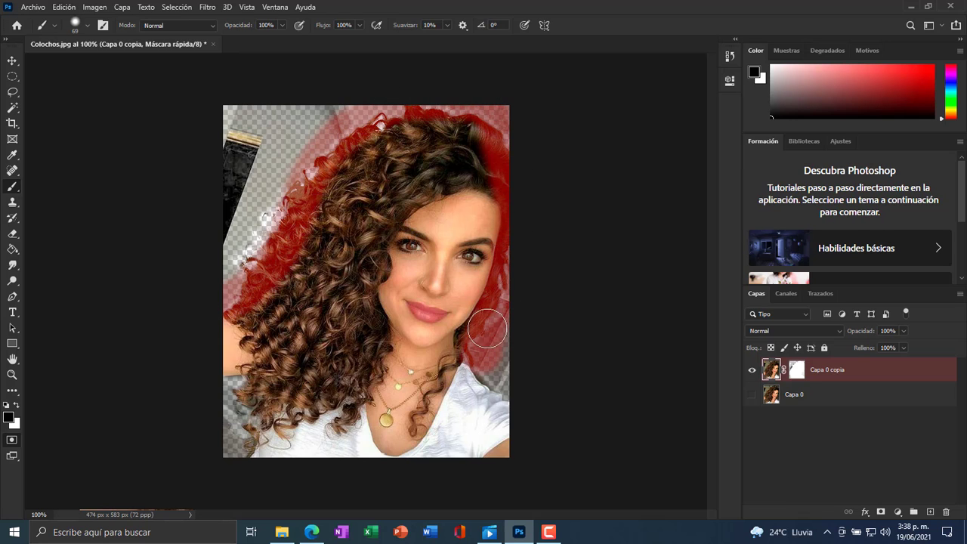
mouse_move(496, 117)
mouse_down()
mouse_move(452, 106)
mouse_move(354, 120)
mouse_move(211, 307)
mouse_move(338, 129)
mouse_move(368, 103)
mouse_move(437, 107)
mouse_move(485, 128)
mouse_move(516, 188)
mouse_move(495, 381)
mouse_move(479, 348)
mouse_move(513, 286)
mouse_move(524, 227)
mouse_move(516, 151)
mouse_move(491, 127)
mouse_move(395, 124)
mouse_move(308, 168)
mouse_move(205, 302)
mouse_up()
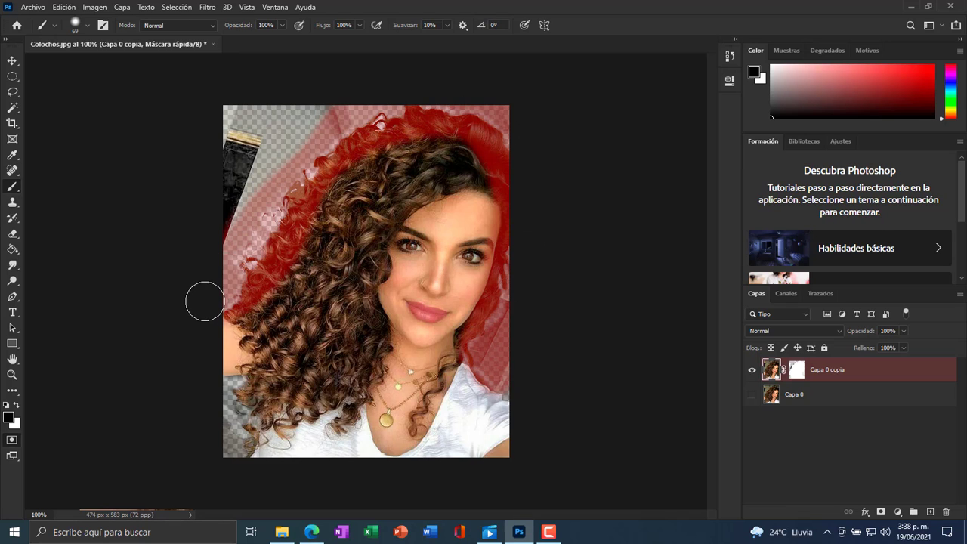
click(11, 444)
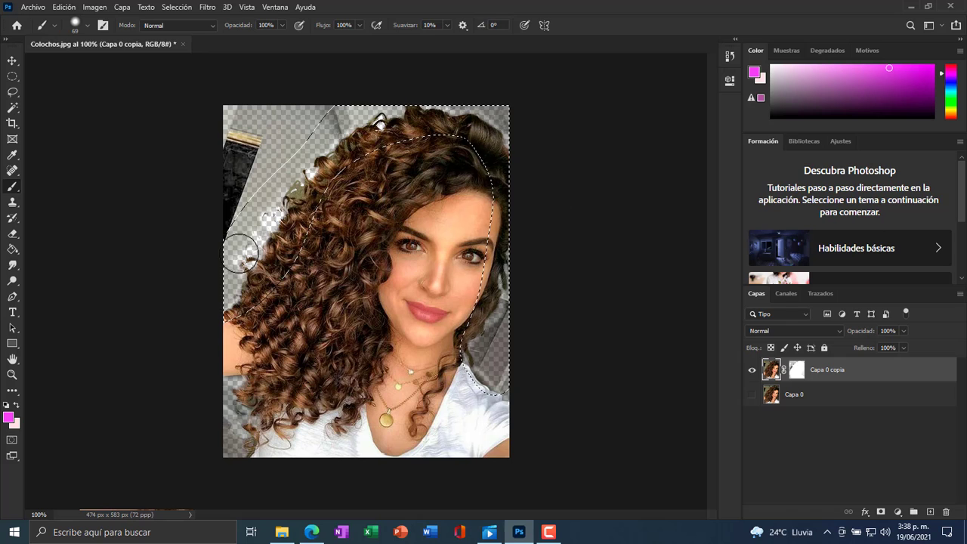
key(q)
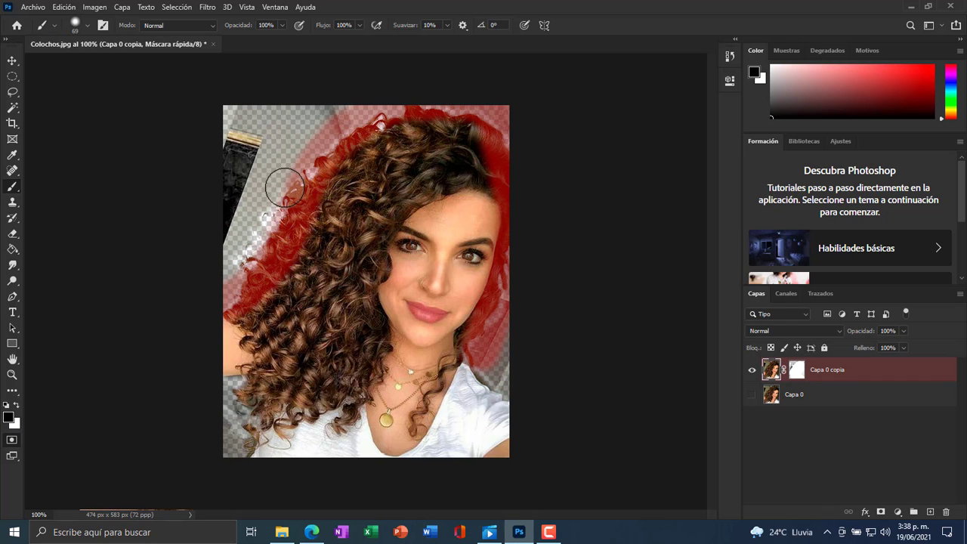
Step: Reduce the brush to 25 px, repaint the quick mask narrowly along the hair's outer edge, and convert it to a selection
mouse_move(285, 188)
mouse_down()
mouse_move(288, 202)
mouse_move(284, 175)
mouse_move(278, 204)
mouse_move(264, 195)
mouse_up()
key(q)
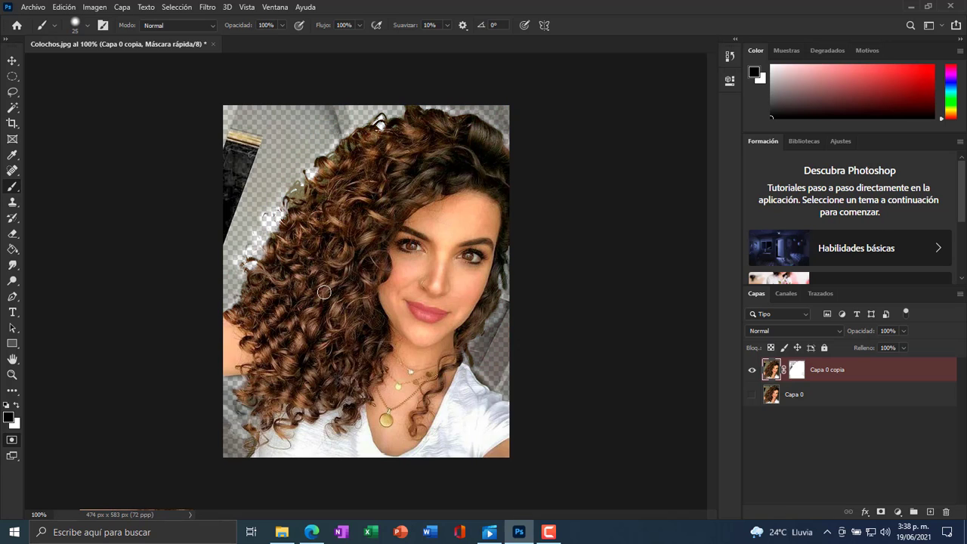
mouse_move(222, 307)
mouse_down()
mouse_move(268, 223)
mouse_move(308, 165)
mouse_move(387, 109)
mouse_move(467, 108)
mouse_move(481, 116)
mouse_move(440, 114)
mouse_move(508, 134)
mouse_move(507, 271)
mouse_move(475, 353)
mouse_move(493, 388)
mouse_move(474, 352)
mouse_move(508, 283)
mouse_up()
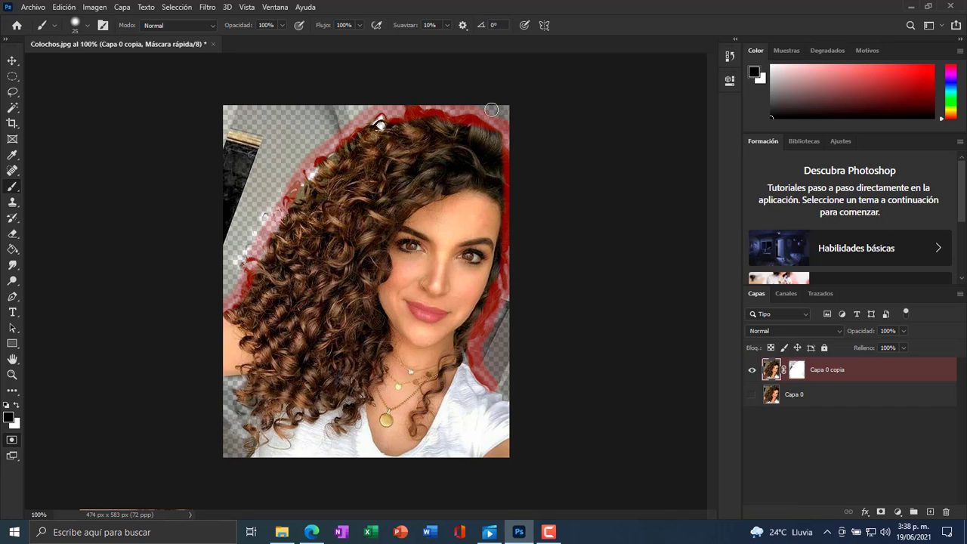
mouse_move(375, 112)
mouse_down()
mouse_move(389, 108)
mouse_move(320, 148)
mouse_move(312, 175)
mouse_move(251, 245)
mouse_move(287, 222)
mouse_move(238, 280)
mouse_move(228, 309)
mouse_up()
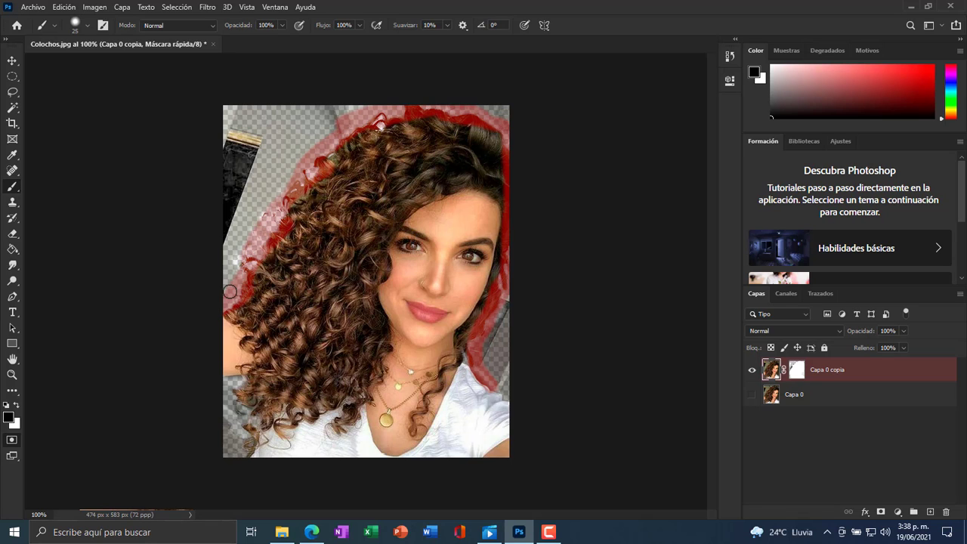
click(12, 441)
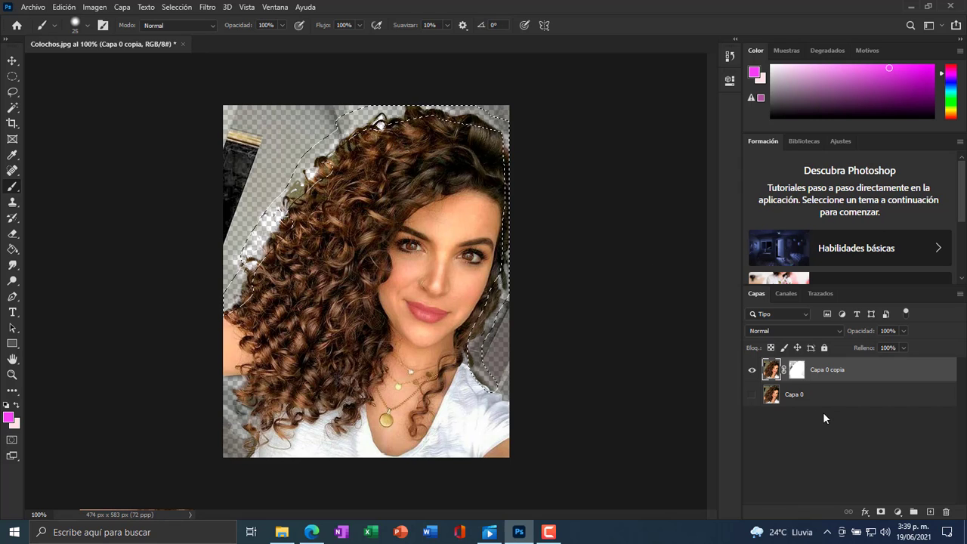
Step: Add a Hue/Saturation (Tono/saturación) adjustment to the selected hair edge with hue -43, saturation -37 and lightness +3
click(898, 512)
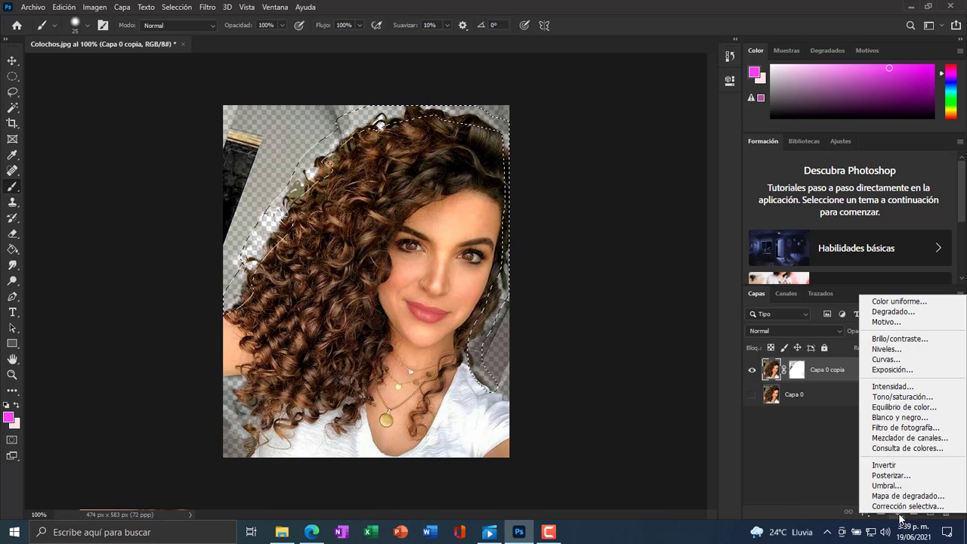
click(870, 397)
click(870, 396)
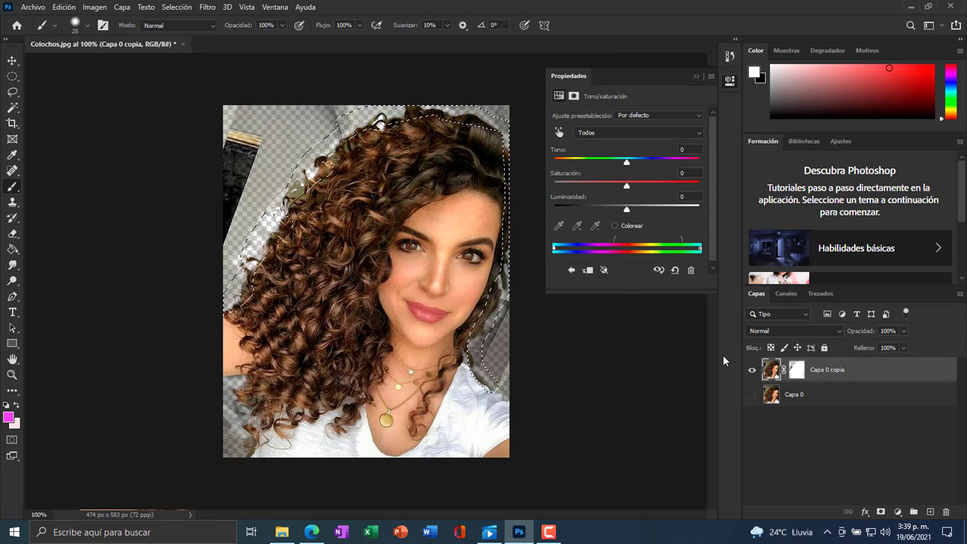
drag(624, 209, 622, 186)
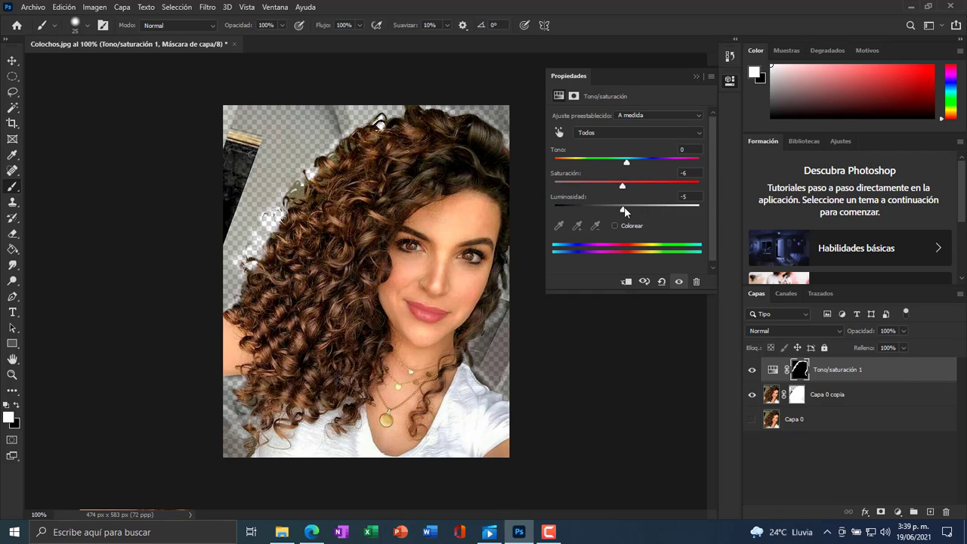
drag(629, 168, 598, 163)
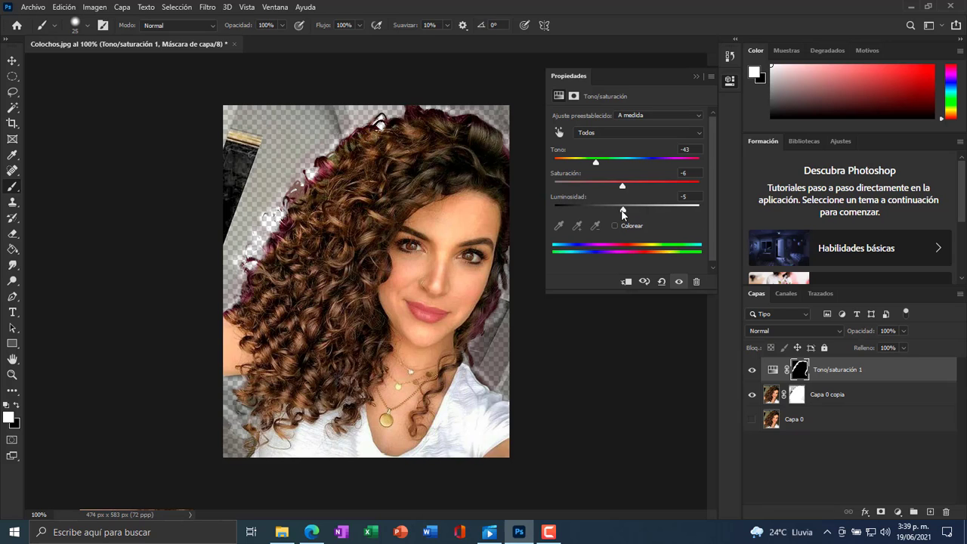
drag(623, 213, 636, 186)
drag(628, 184, 617, 185)
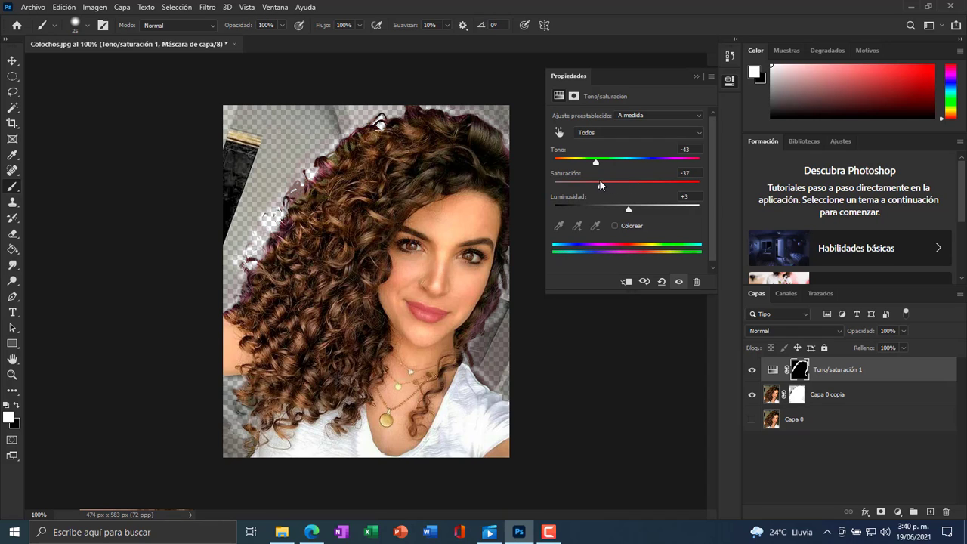
Step: Reset the hair-edge adjustment's hue to 0, readjust its lightness, and close its properties
drag(596, 164, 623, 168)
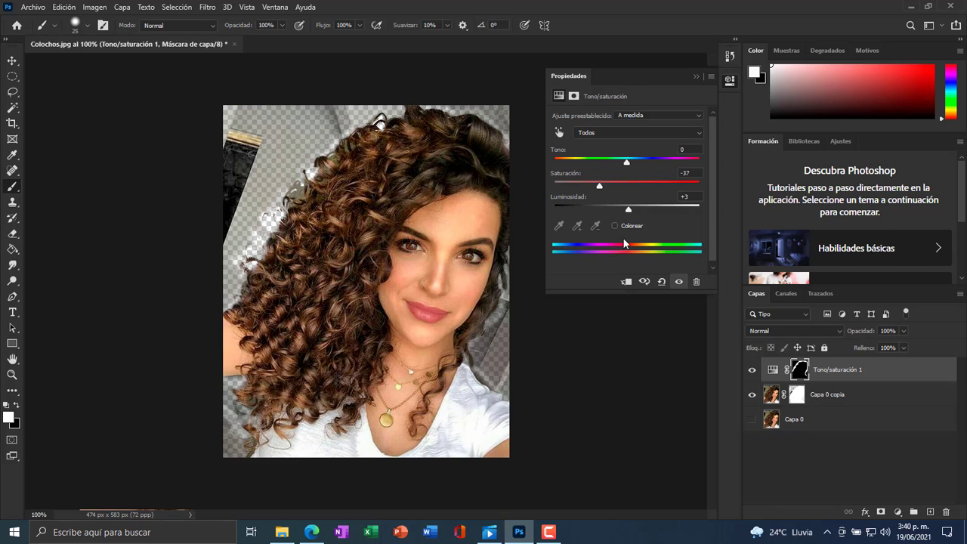
mouse_move(631, 216)
mouse_down()
mouse_move(640, 215)
mouse_move(627, 216)
mouse_up()
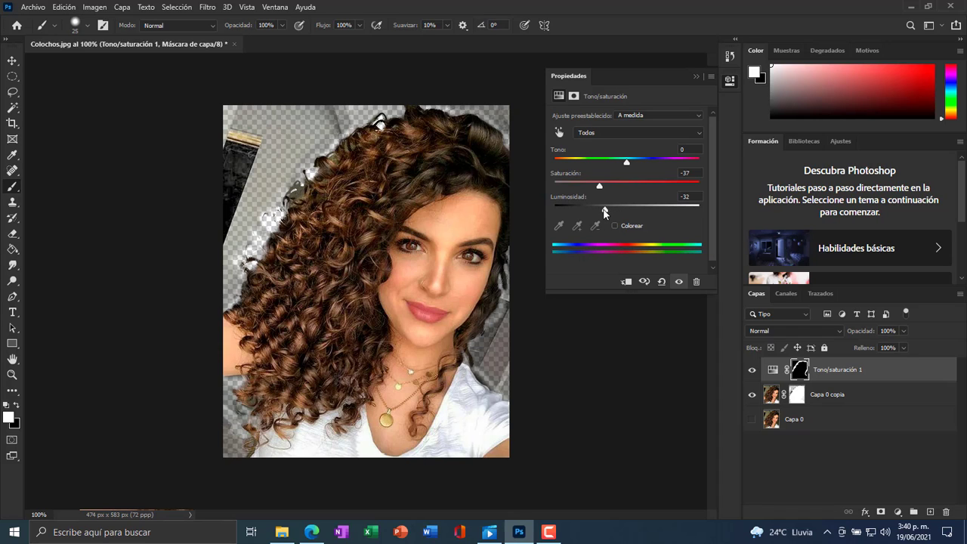
drag(602, 209, 622, 189)
click(735, 85)
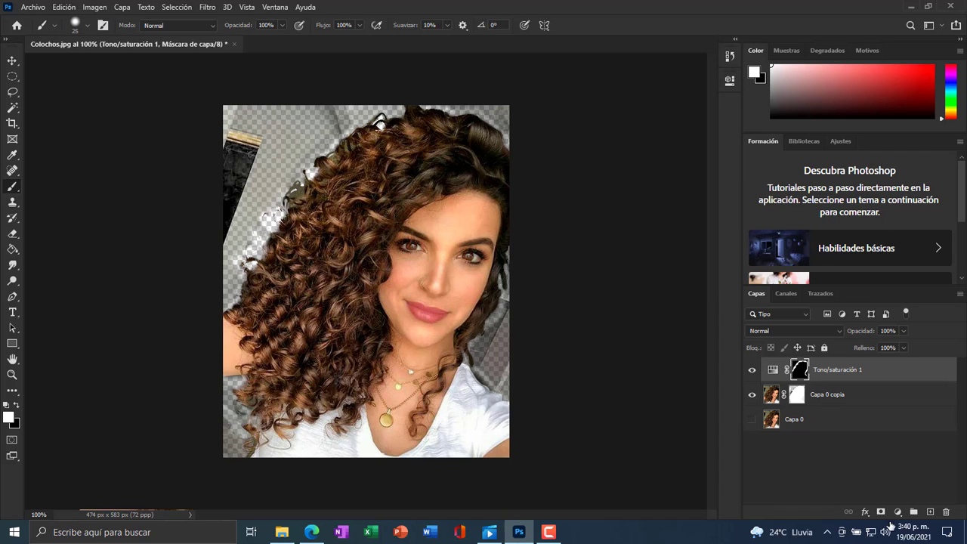
click(897, 512)
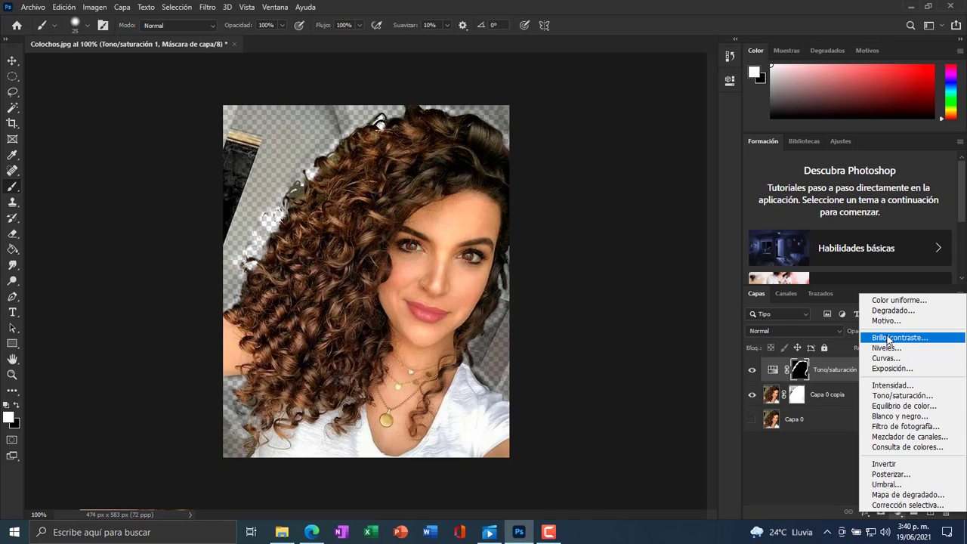
click(811, 460)
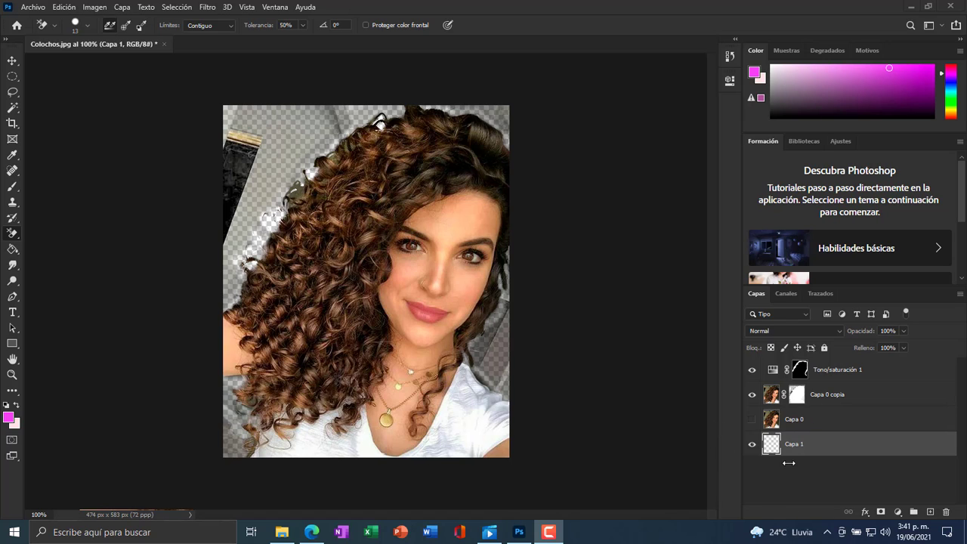
Step: Fill the empty Capa 1 layer with magenta using the Paint Bucket
click(12, 249)
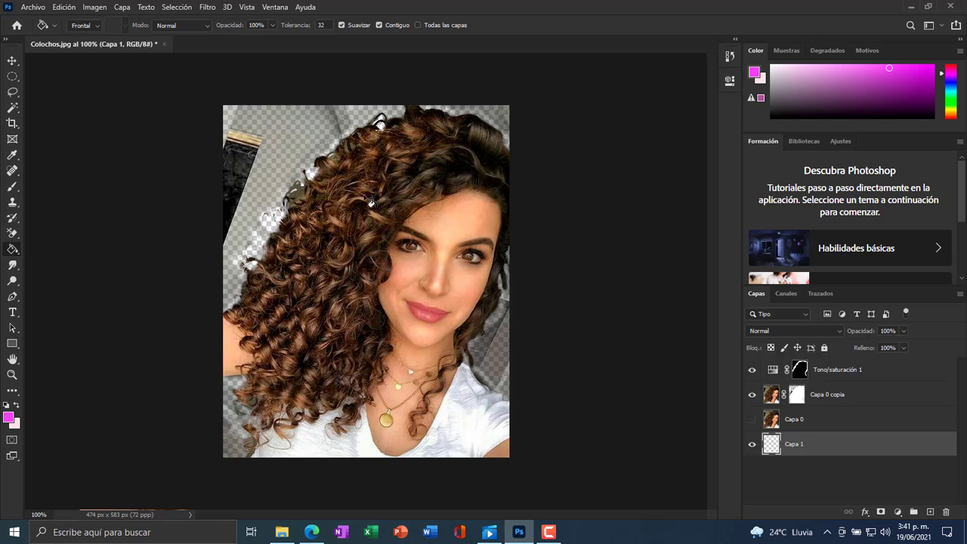
click(274, 159)
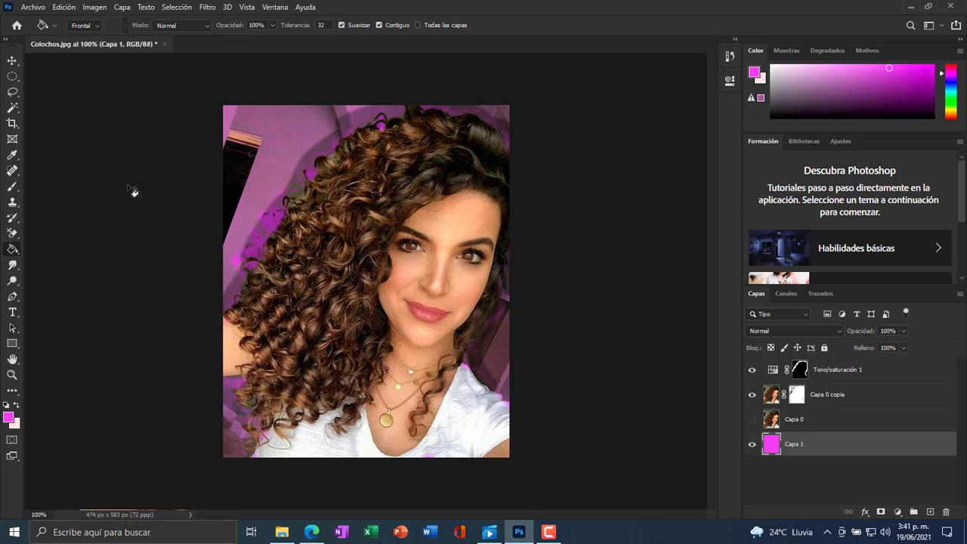
Step: Activate the Background Eraser (Borrador de fondos) and review its brush settings
click(13, 234)
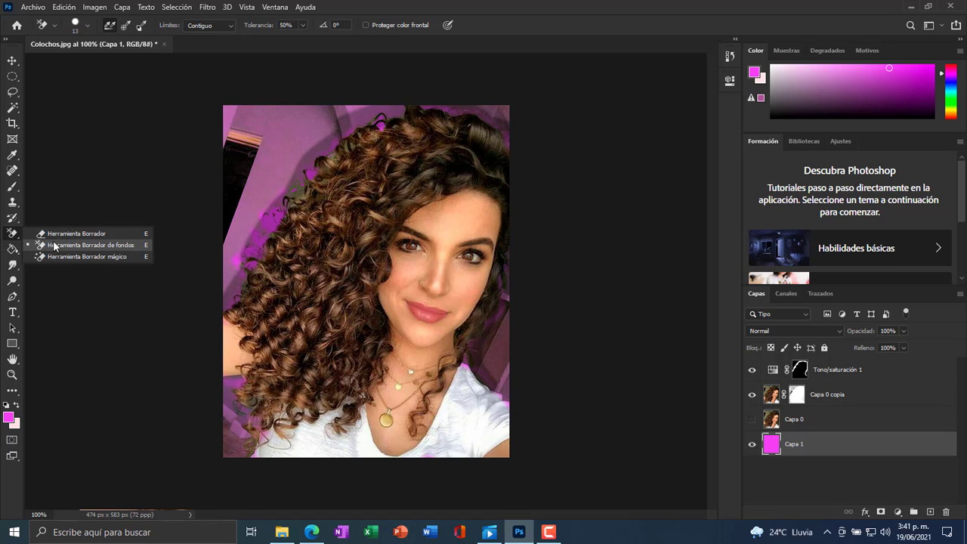
click(111, 247)
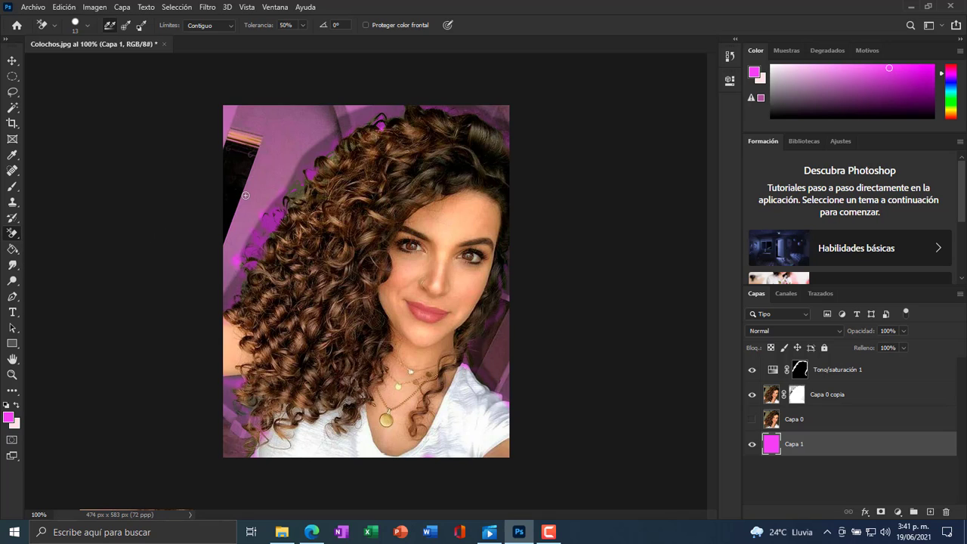
key(shift+e)
key(shift+e)
key(shift+e)
click(87, 27)
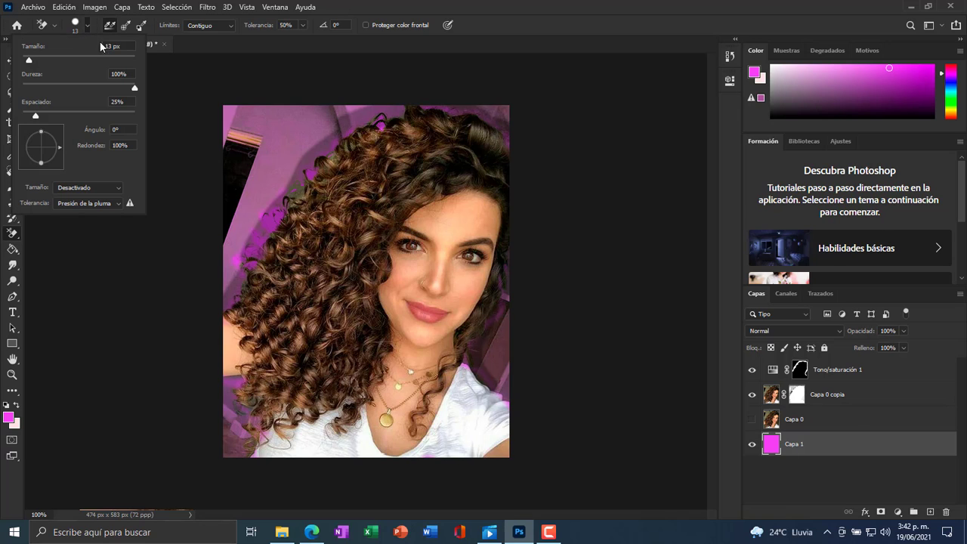
click(299, 74)
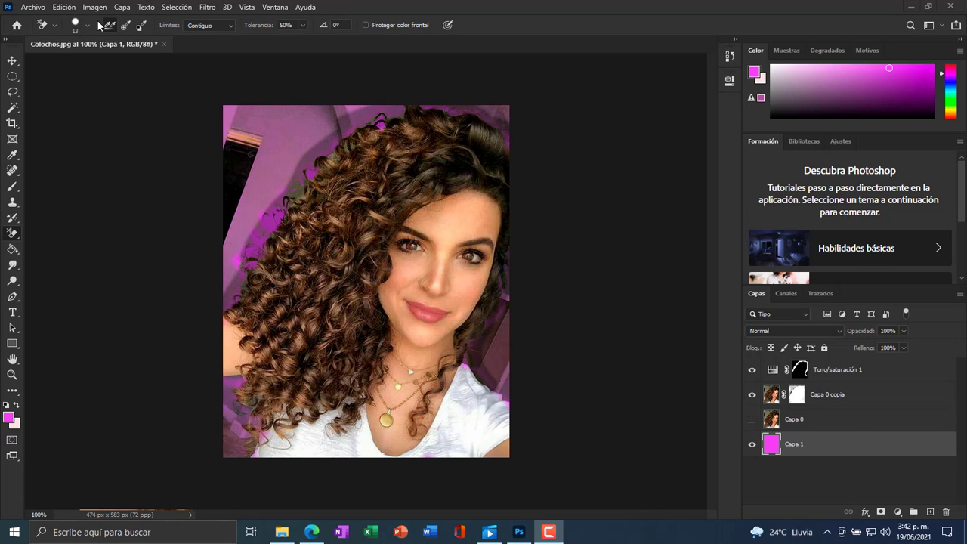
Step: Enlarge the Background Eraser brush to 49 px and erase the magenta showing around the hair on Capa 1
click(88, 27)
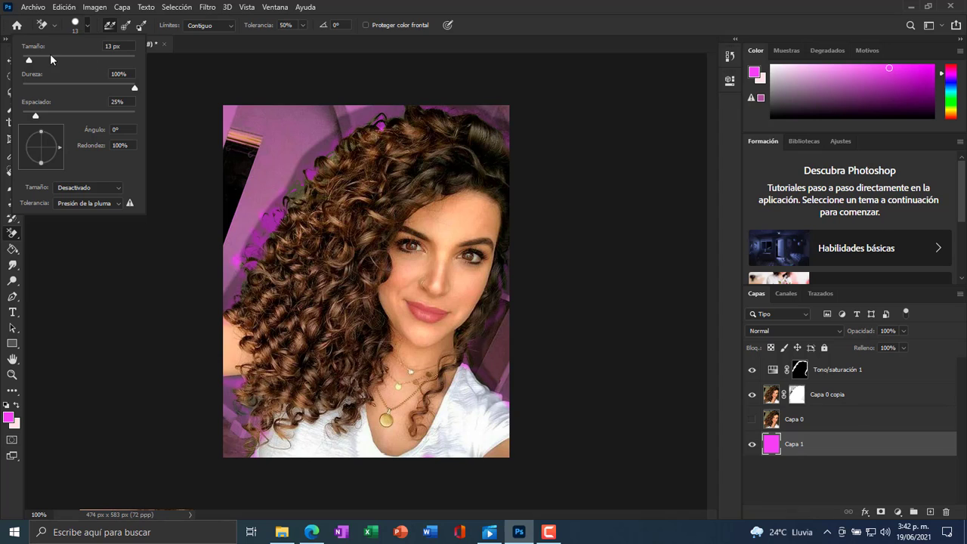
click(88, 25)
mouse_move(256, 263)
mouse_down()
mouse_move(278, 250)
mouse_move(260, 237)
mouse_move(220, 268)
mouse_move(243, 270)
mouse_move(240, 247)
mouse_move(217, 249)
mouse_move(277, 153)
mouse_move(287, 95)
mouse_move(270, 104)
mouse_move(258, 94)
mouse_move(250, 111)
mouse_move(306, 120)
mouse_move(366, 118)
mouse_move(345, 117)
mouse_move(366, 110)
mouse_move(282, 115)
mouse_move(289, 103)
mouse_move(275, 114)
mouse_move(370, 121)
mouse_move(245, 136)
mouse_move(233, 267)
mouse_up()
mouse_move(224, 388)
mouse_down()
mouse_move(229, 439)
mouse_move(258, 407)
mouse_move(256, 428)
mouse_move(255, 386)
mouse_move(236, 380)
mouse_move(260, 399)
mouse_move(244, 434)
mouse_up()
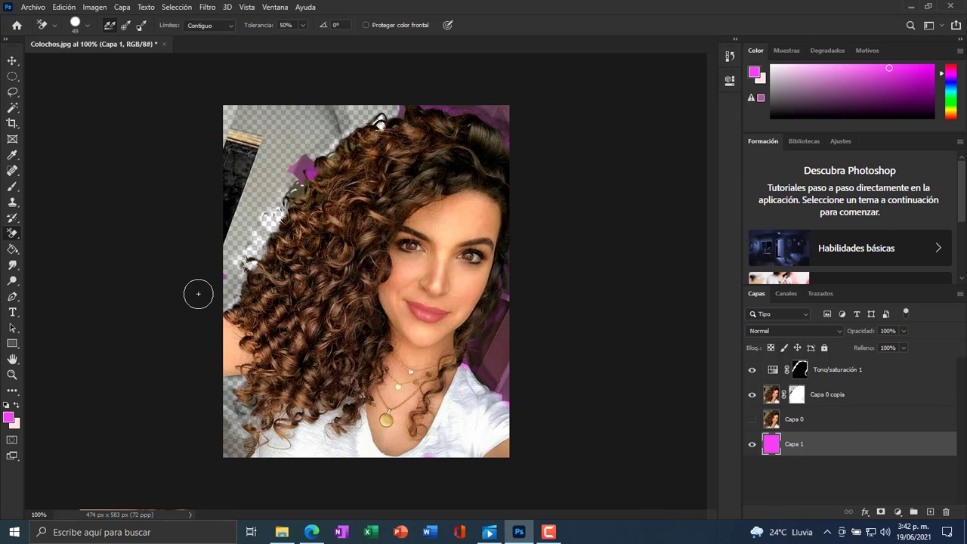
mouse_move(321, 119)
mouse_down()
mouse_move(374, 103)
mouse_move(489, 111)
mouse_move(455, 128)
mouse_move(489, 131)
mouse_move(508, 178)
mouse_move(508, 136)
mouse_move(511, 165)
mouse_move(487, 262)
mouse_move(493, 348)
mouse_move(469, 381)
mouse_move(474, 351)
mouse_move(468, 367)
mouse_move(500, 344)
mouse_up()
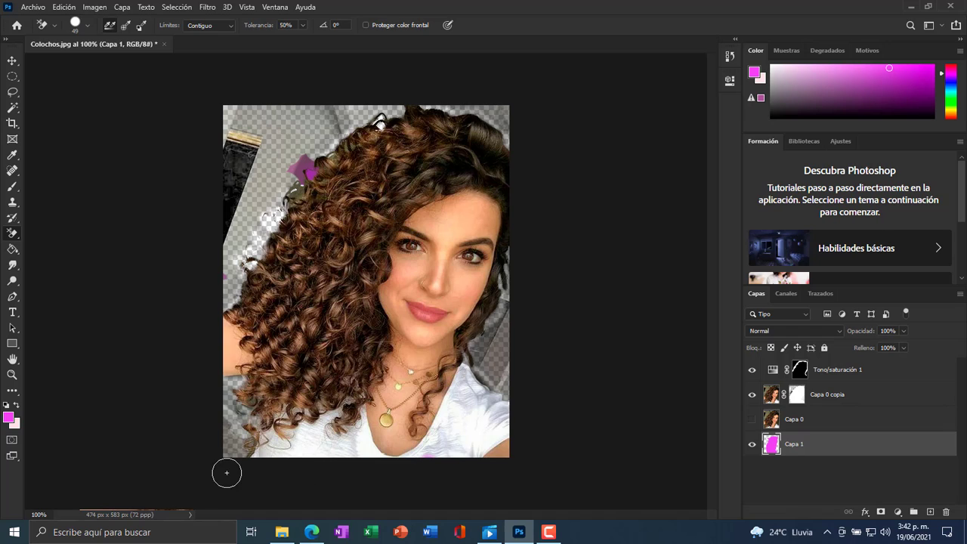
click(305, 159)
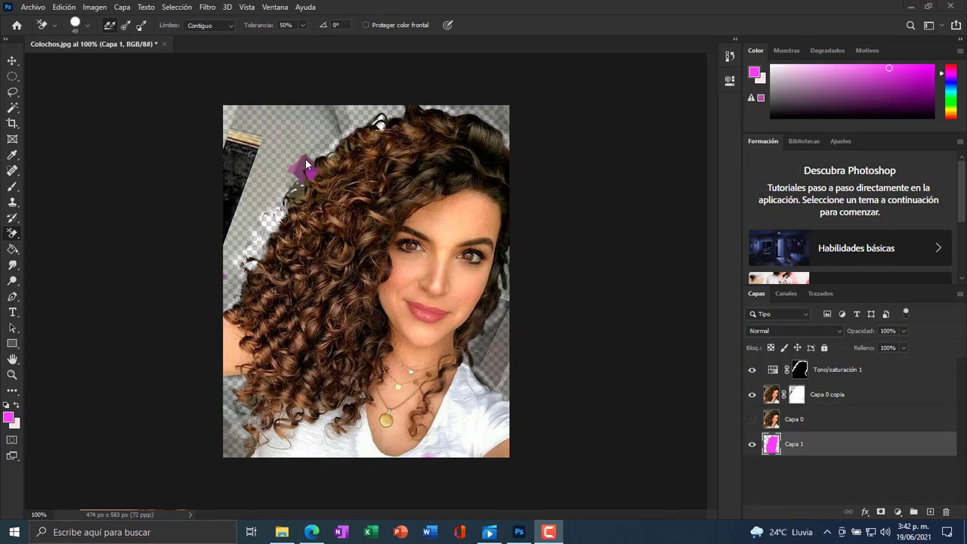
Step: Try the Magic Eraser (Borrador mágico) at tolerance 32 on the grey background around the hair of Capa 0 copia
click(15, 234)
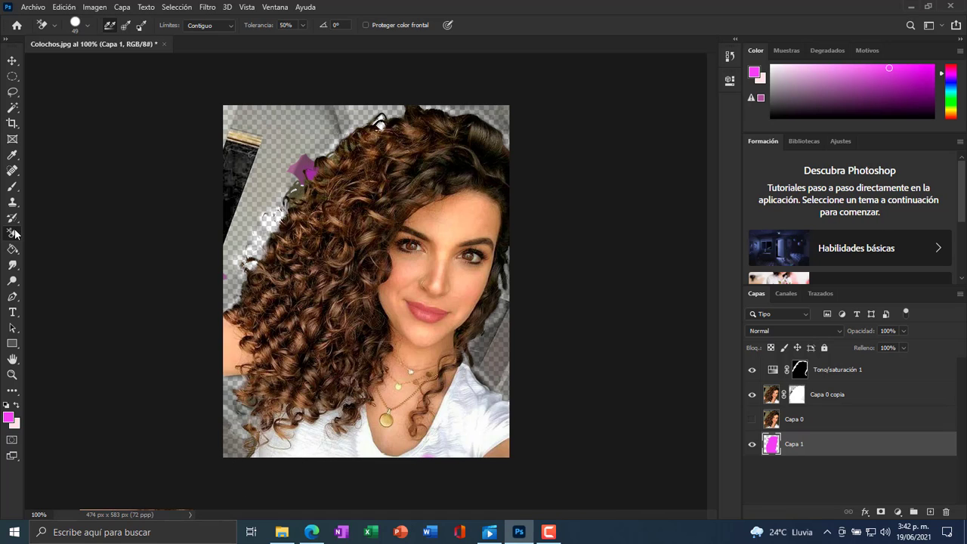
right_click(15, 240)
click(83, 252)
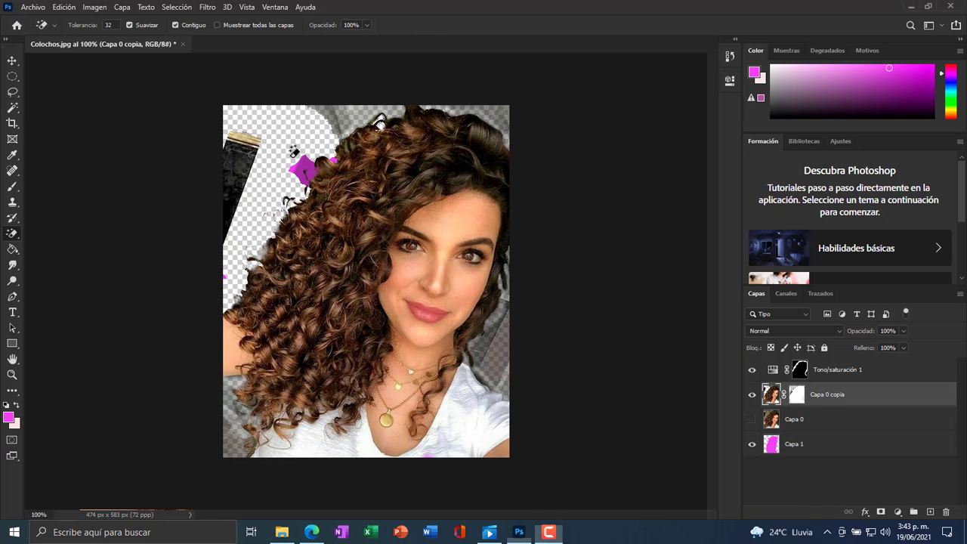
click(364, 111)
click(499, 125)
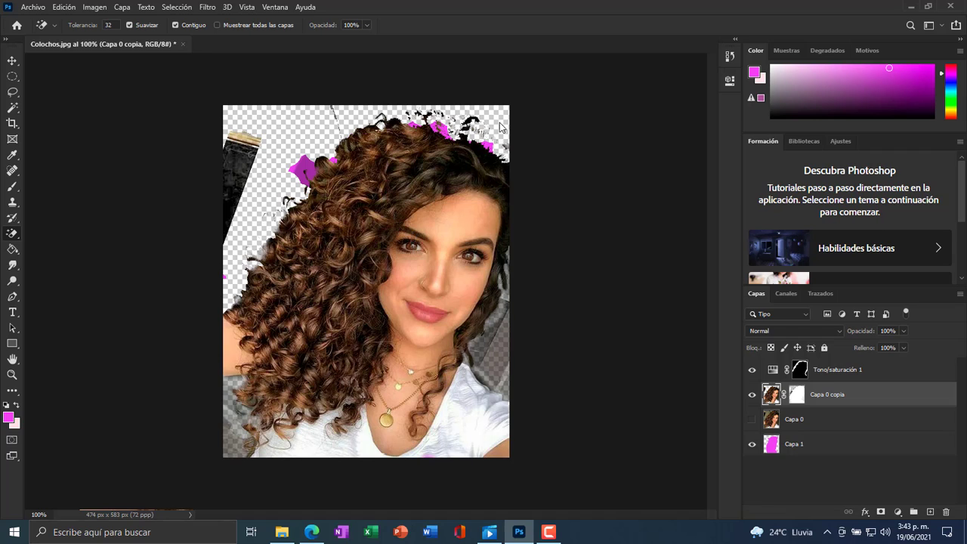
key(ctrl+z)
click(495, 352)
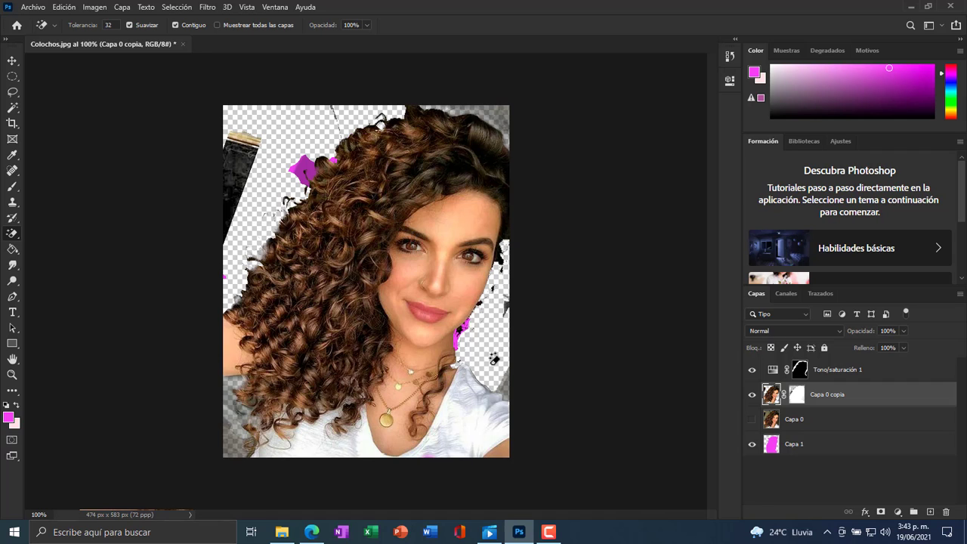
key(ctrl+z)
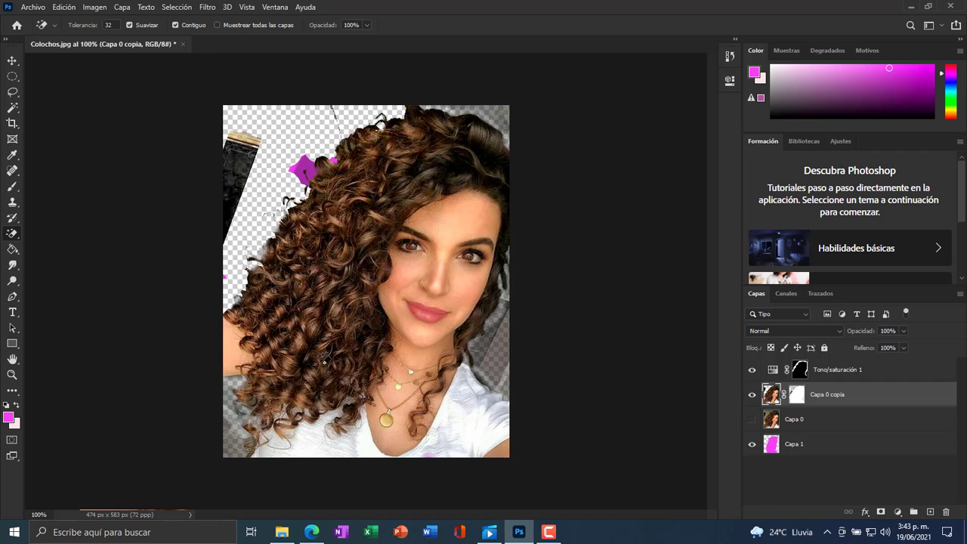
Step: Try the Background Eraser over the lower-left curls of Capa 0 copia, and undo it together with the Magic Eraser edits
right_click(10, 237)
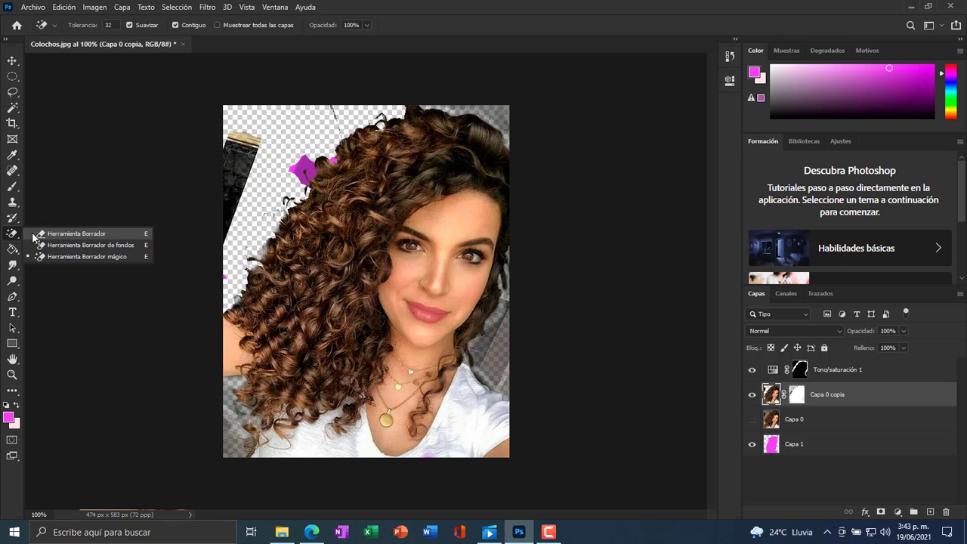
click(83, 244)
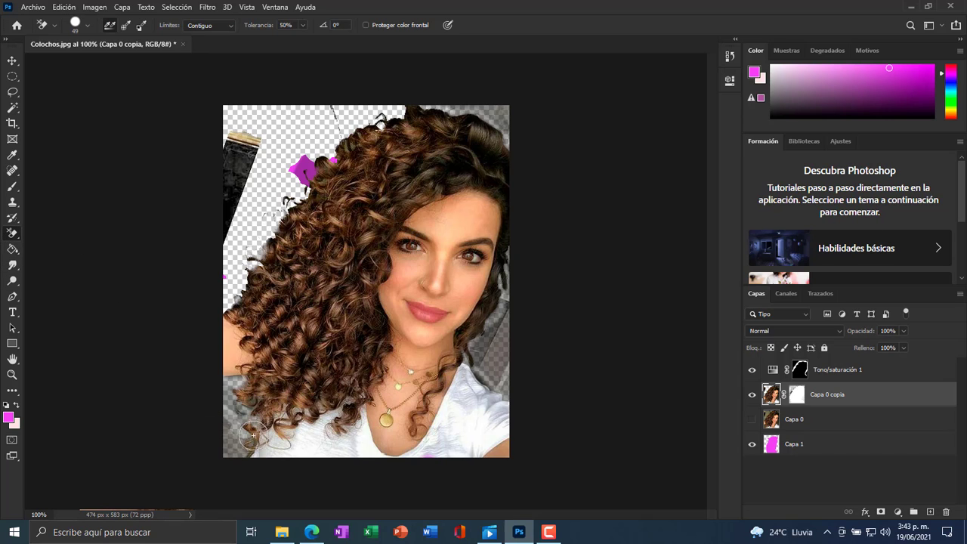
mouse_move(227, 405)
mouse_down()
mouse_move(254, 437)
mouse_move(261, 381)
mouse_move(325, 370)
mouse_move(318, 408)
mouse_move(261, 427)
mouse_move(344, 373)
mouse_up()
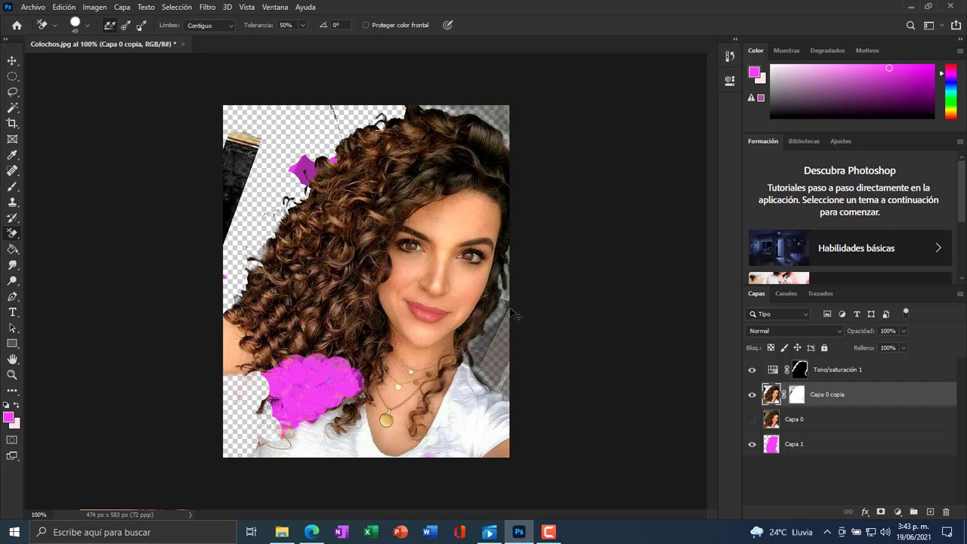
key(ctrl+z)
key(ctrl+z)
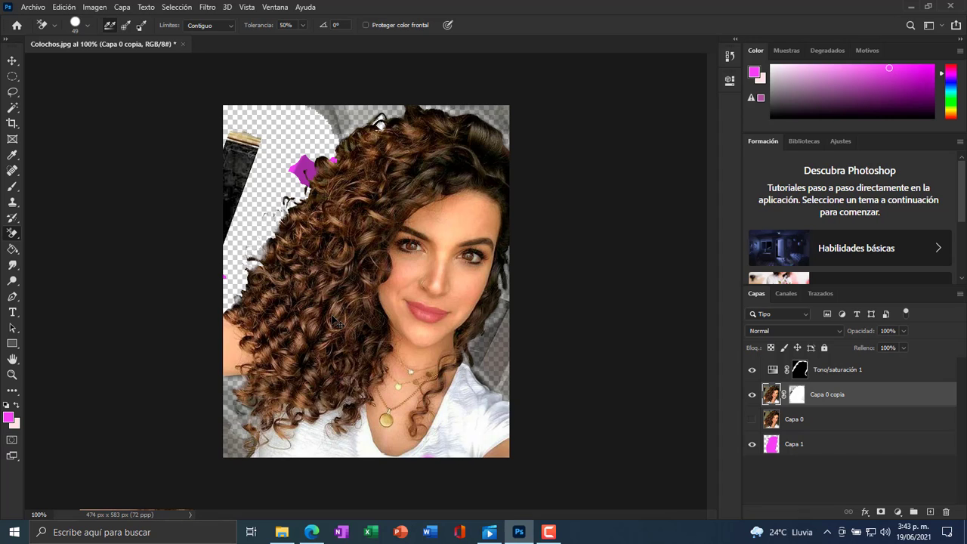
key(ctrl+z)
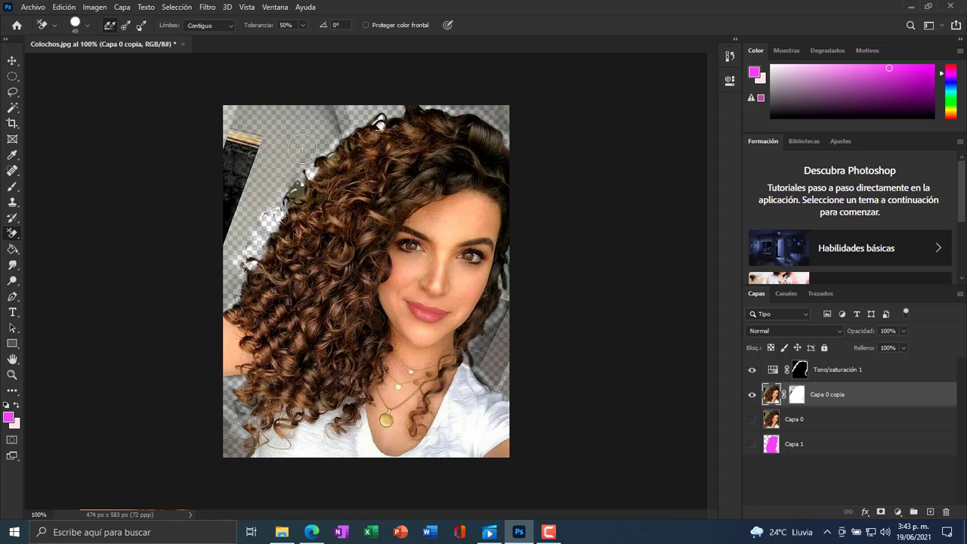
Step: Erase the background left of the hair on Capa 0 copia with the Background Eraser, and try the same at its upper-right corner
mouse_move(279, 170)
mouse_down()
mouse_move(207, 224)
mouse_move(262, 134)
mouse_move(248, 112)
mouse_move(213, 117)
mouse_move(313, 123)
mouse_move(245, 110)
mouse_move(209, 203)
mouse_move(230, 217)
mouse_move(203, 262)
mouse_move(219, 251)
mouse_move(222, 296)
mouse_move(251, 202)
mouse_move(258, 218)
mouse_move(283, 161)
mouse_move(347, 127)
mouse_up()
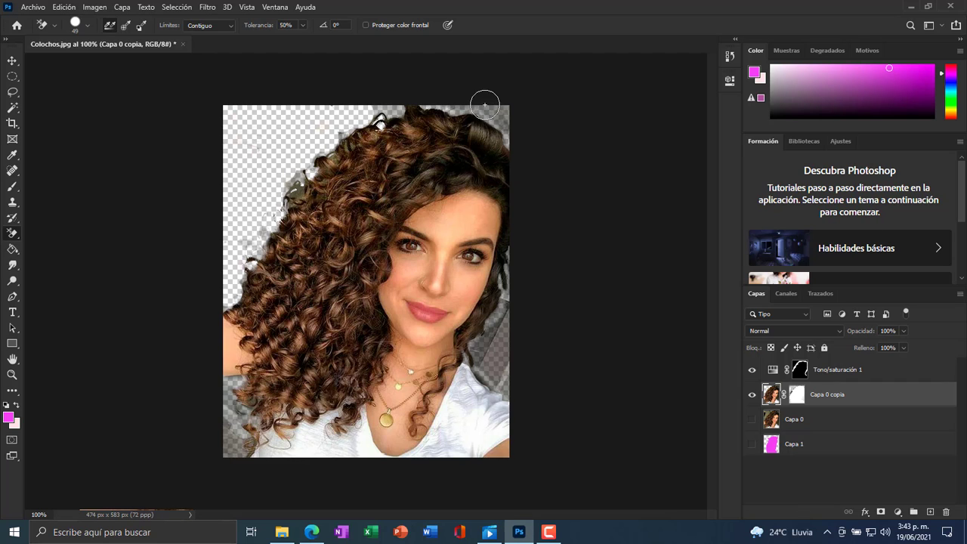
mouse_move(512, 103)
mouse_down()
mouse_move(505, 130)
mouse_move(503, 117)
mouse_move(494, 128)
mouse_move(510, 138)
mouse_move(497, 141)
mouse_move(469, 117)
mouse_up()
key(ctrl+z)
Step: Try the Magic Eraser on the background above the upper-right hair, and undo it
right_click(12, 234)
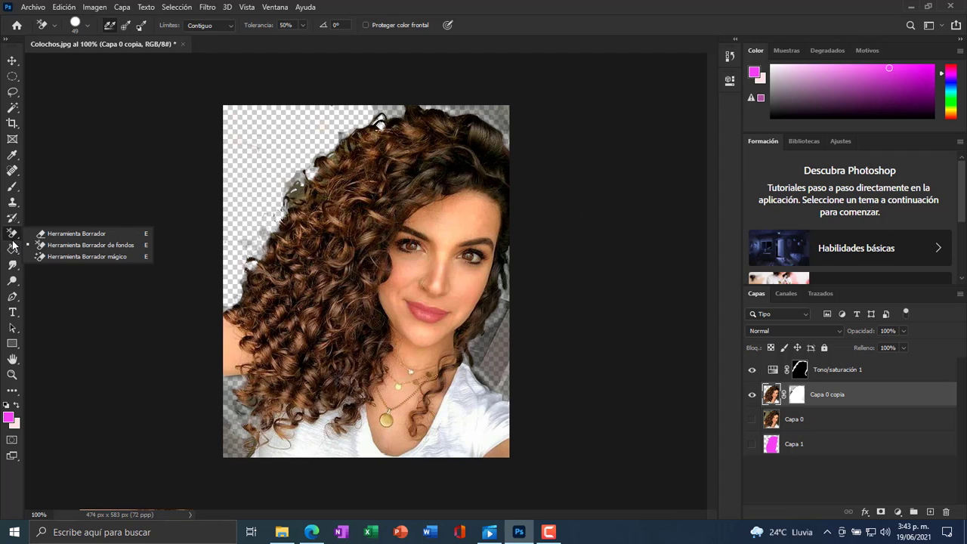
click(75, 255)
click(506, 113)
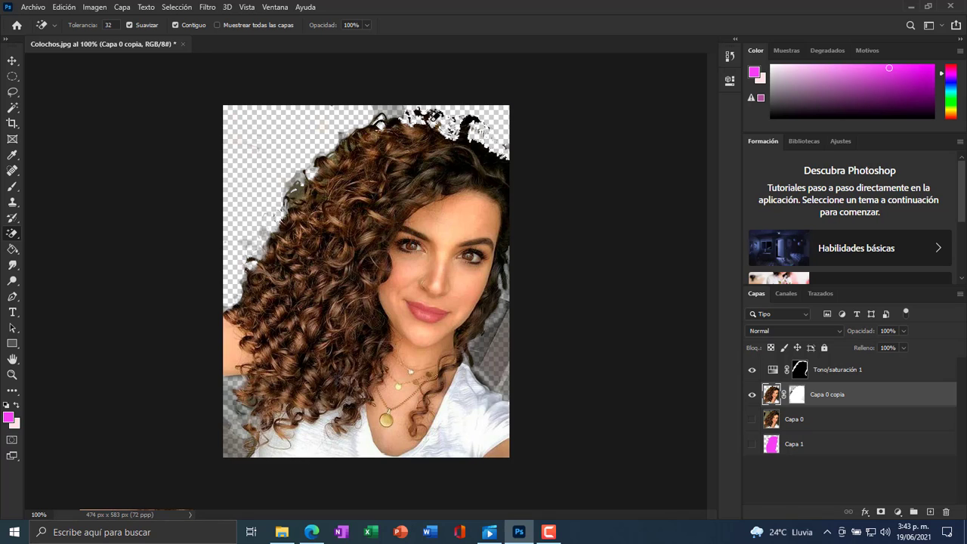
key(ctrl+z)
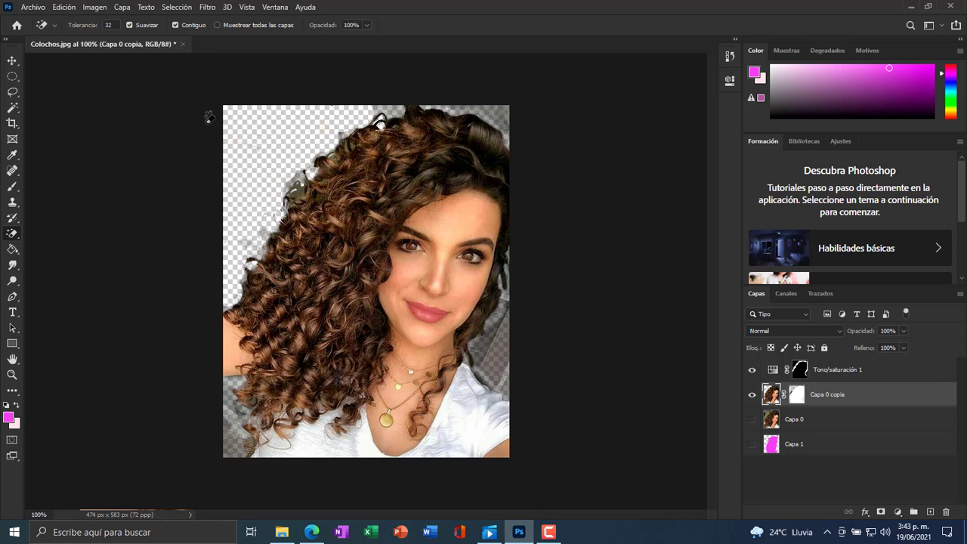
Step: Select the regular Eraser (Borrador), show Capa 1, and undo the edits back to before the magenta layer was added
right_click(12, 234)
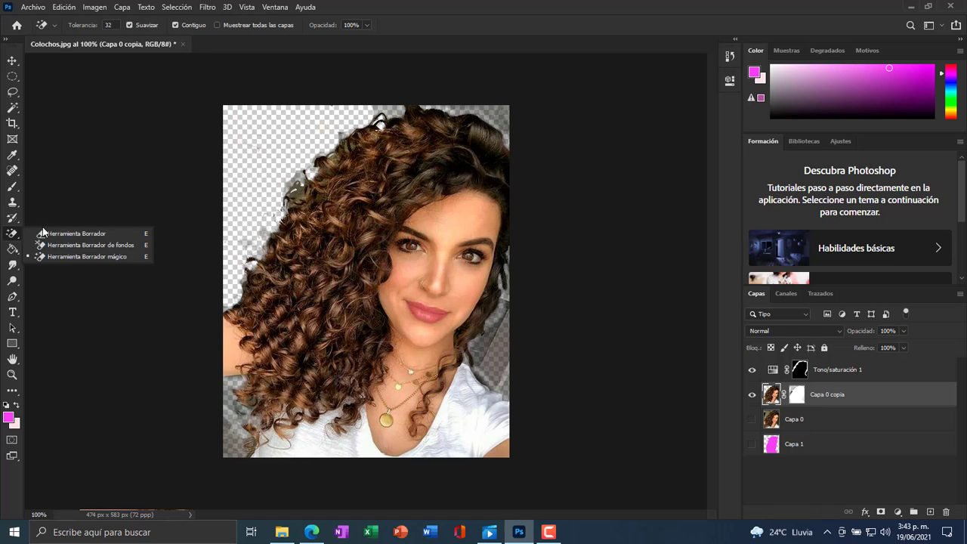
click(45, 234)
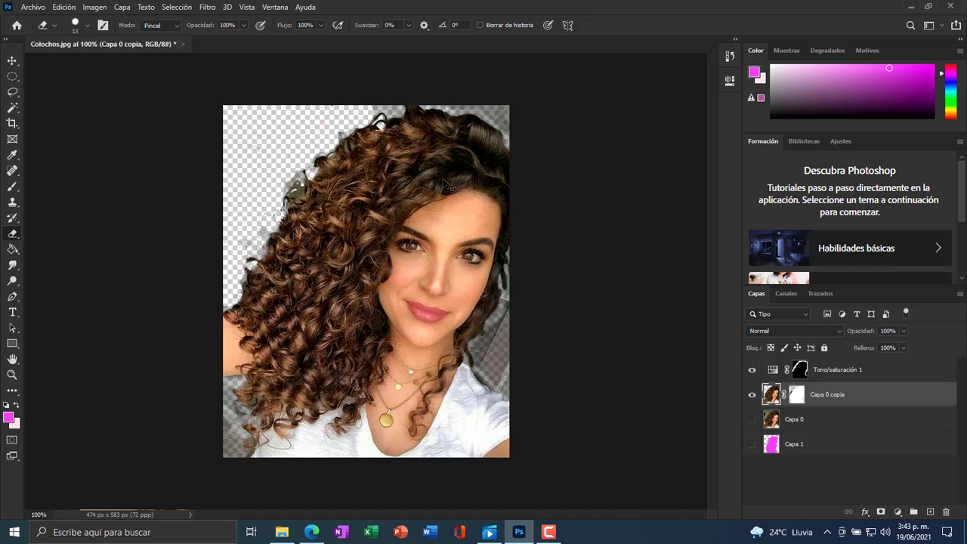
click(751, 444)
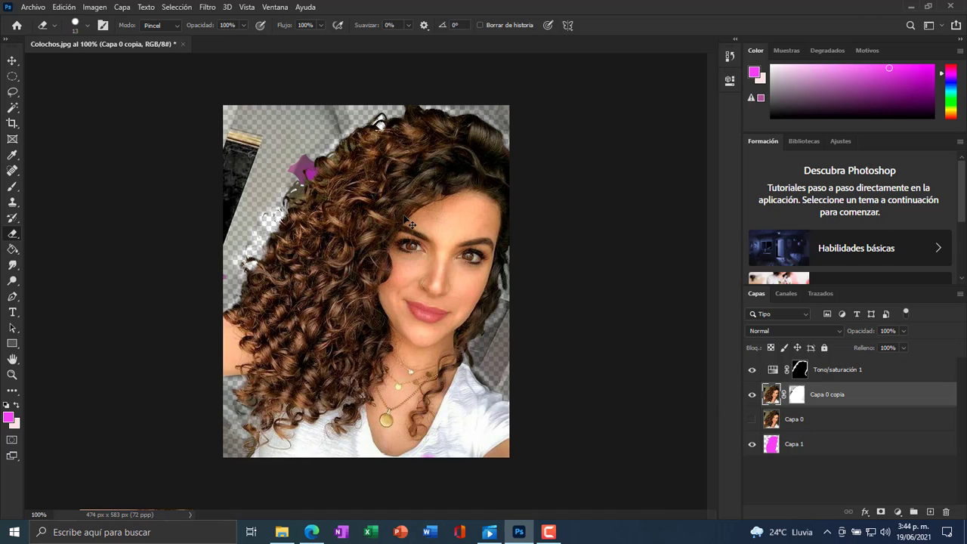
key(ctrl+z)
key(ctrl+z)
key(ctrl+z)
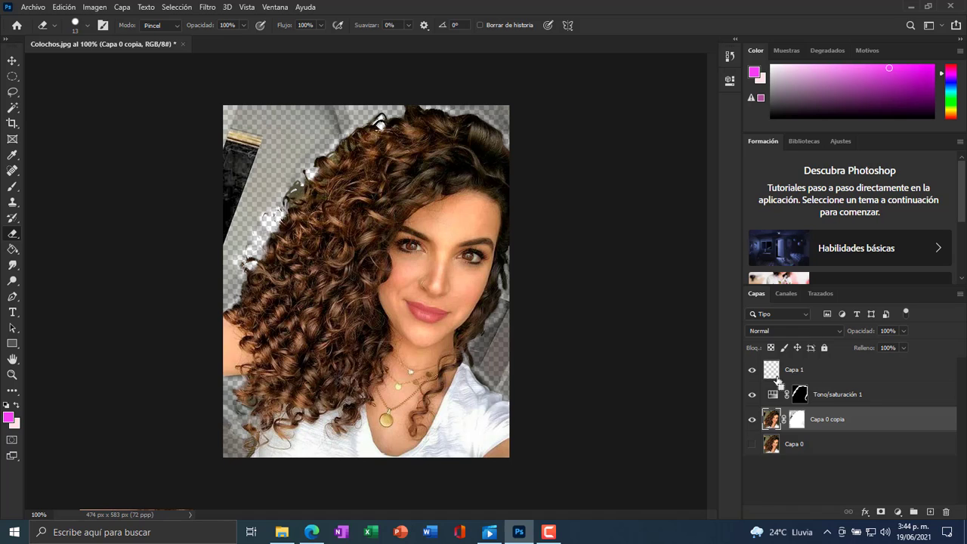
key(ctrl+z)
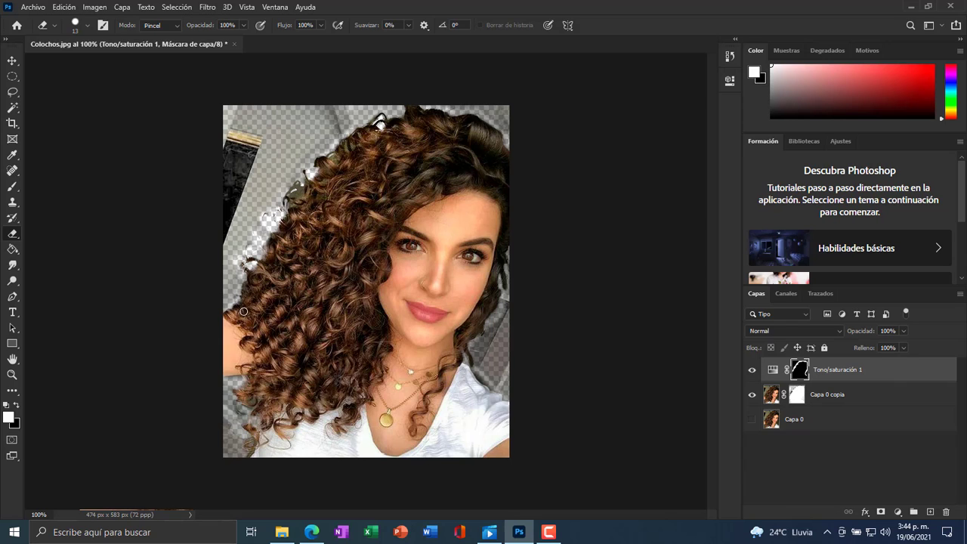
Step: Compare the hair edge with and without the Tono/saturación 1 adjustment by toggling its visibility, leaving it visible
click(757, 370)
click(757, 369)
click(757, 370)
click(757, 369)
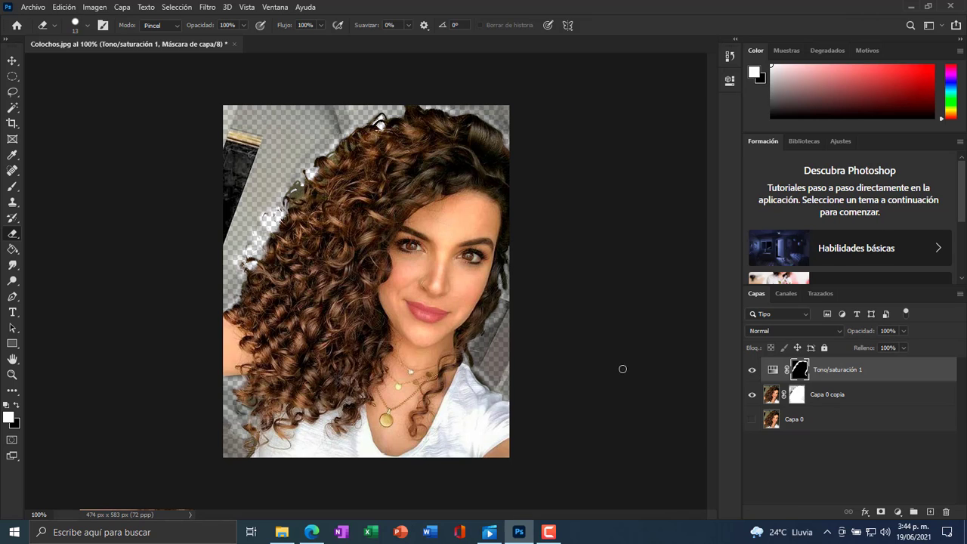
click(751, 370)
click(754, 370)
click(754, 370)
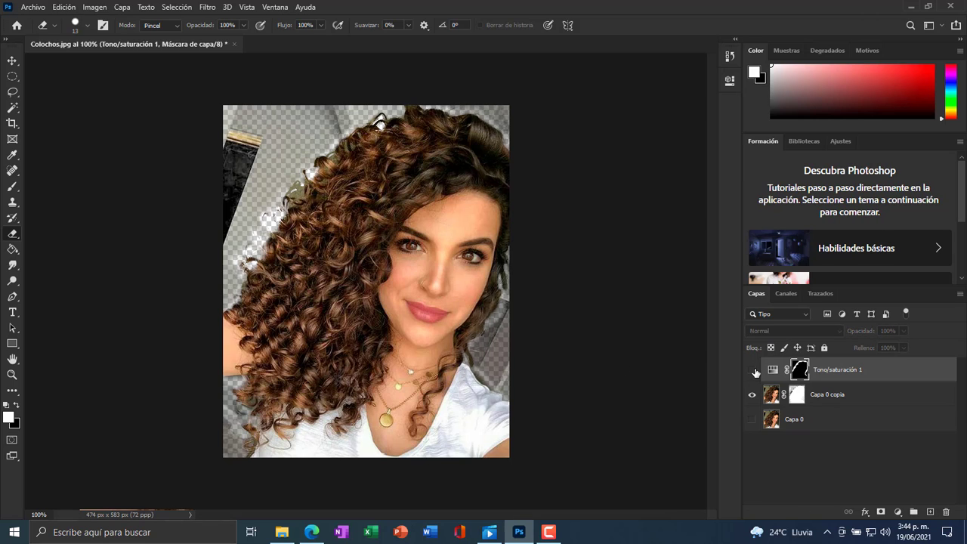
click(755, 371)
click(754, 370)
click(753, 371)
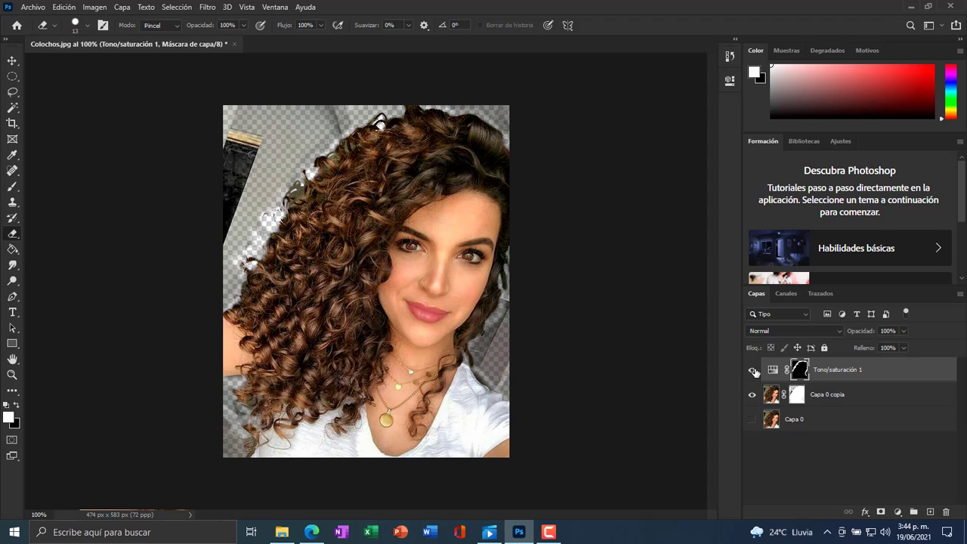
click(754, 371)
click(752, 371)
click(753, 371)
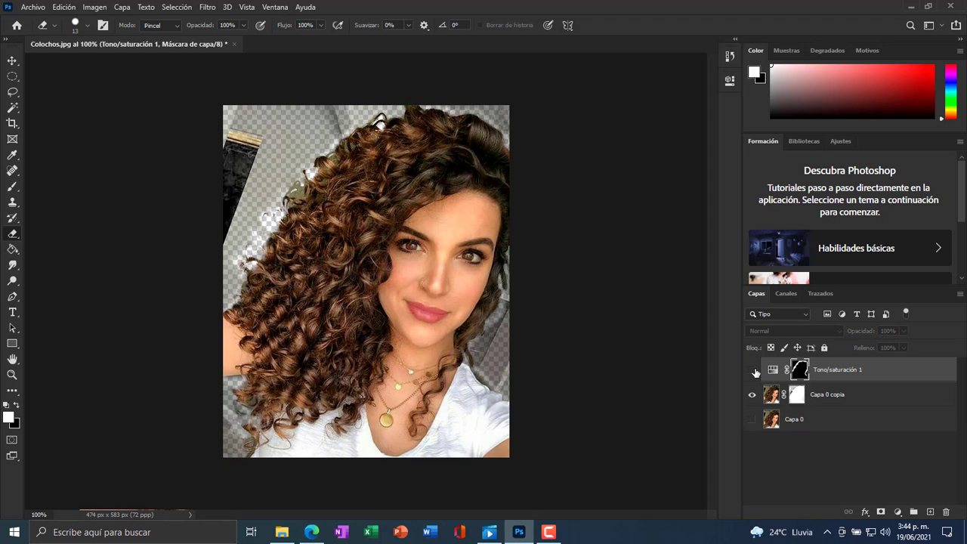
click(754, 370)
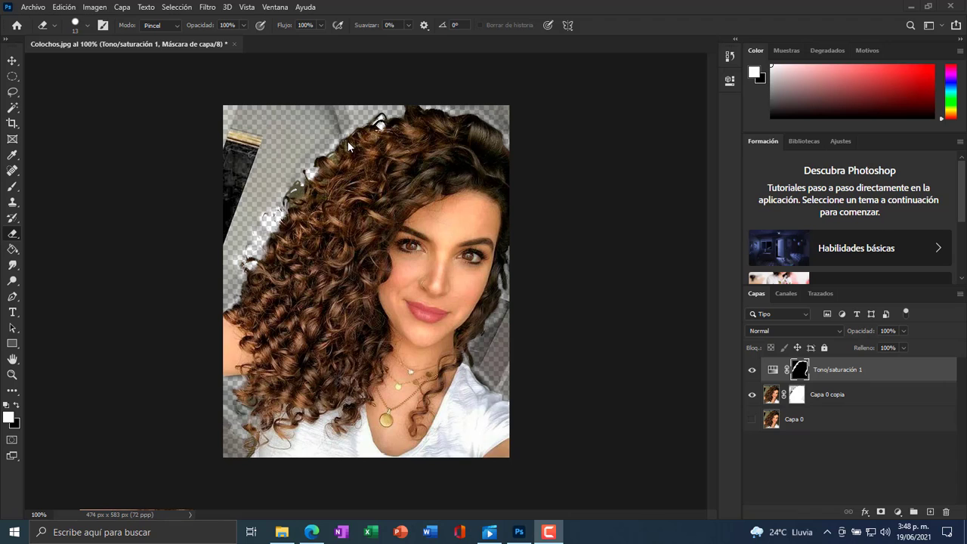
Step: Close Colochos.jpg without saving the changes
click(234, 45)
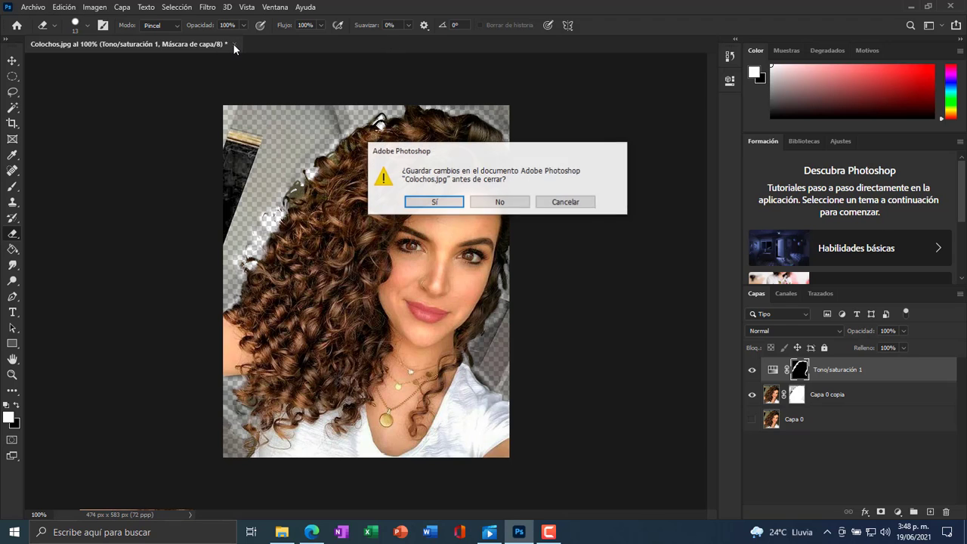
click(501, 204)
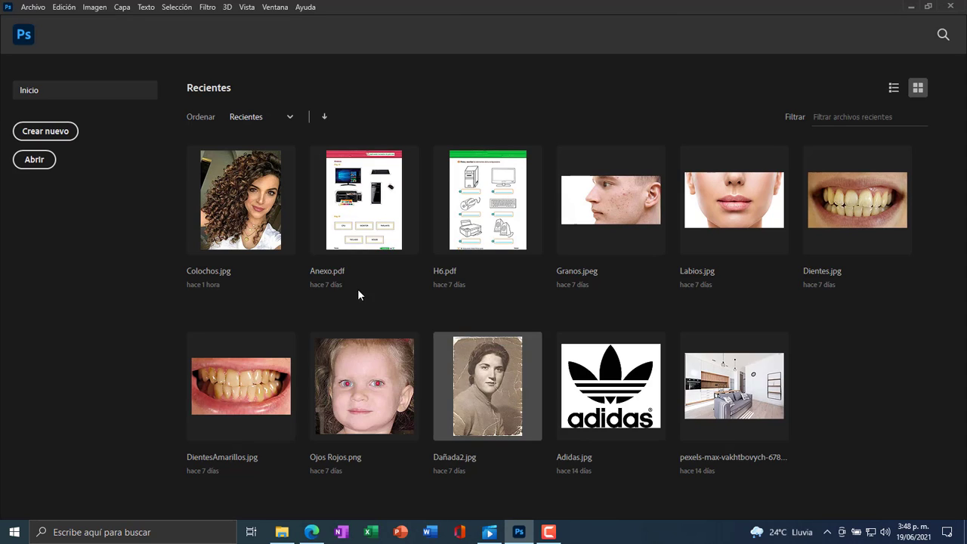
Step: Switch to the Edge browser and search Google Images for "modelos"
click(311, 532)
double_click(165, 59)
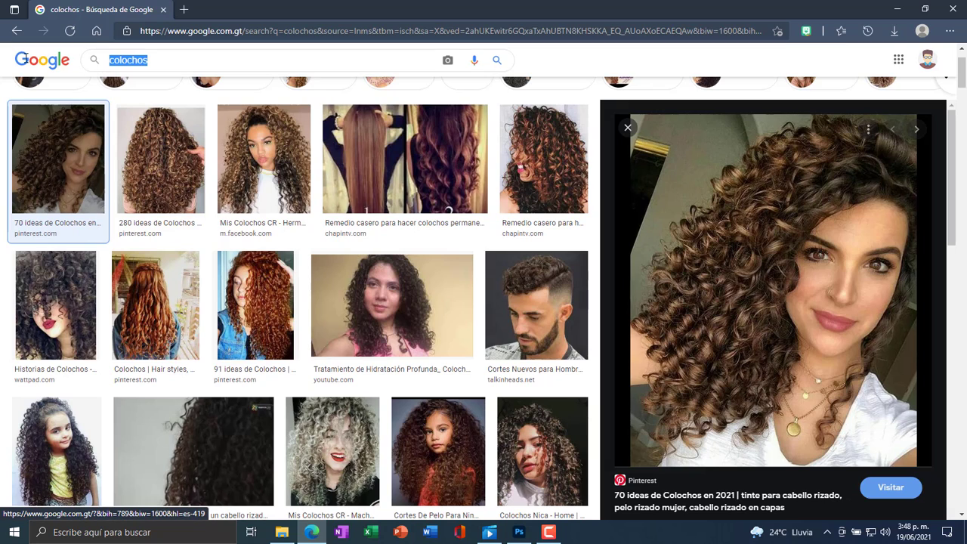
key(BackSpace)
text(mode)
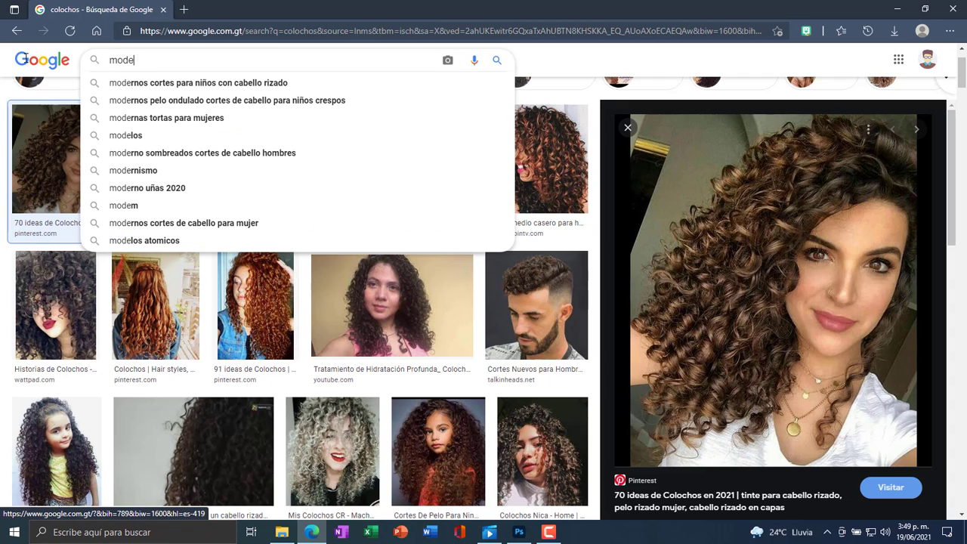
text(los)
key(Return)
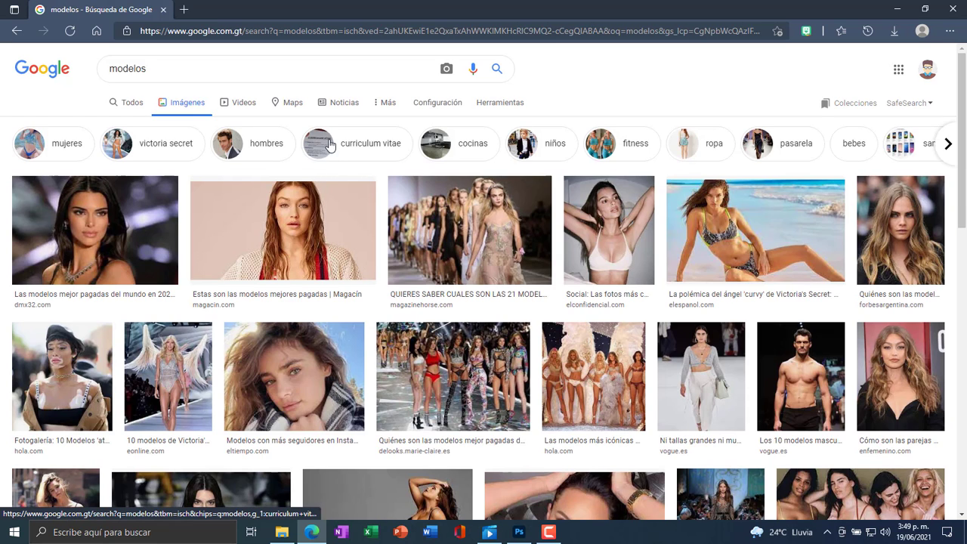
Step: Save the beach bikini model photo from the search results to the Imágenes folder under its suggested name as a JPEG
click(788, 230)
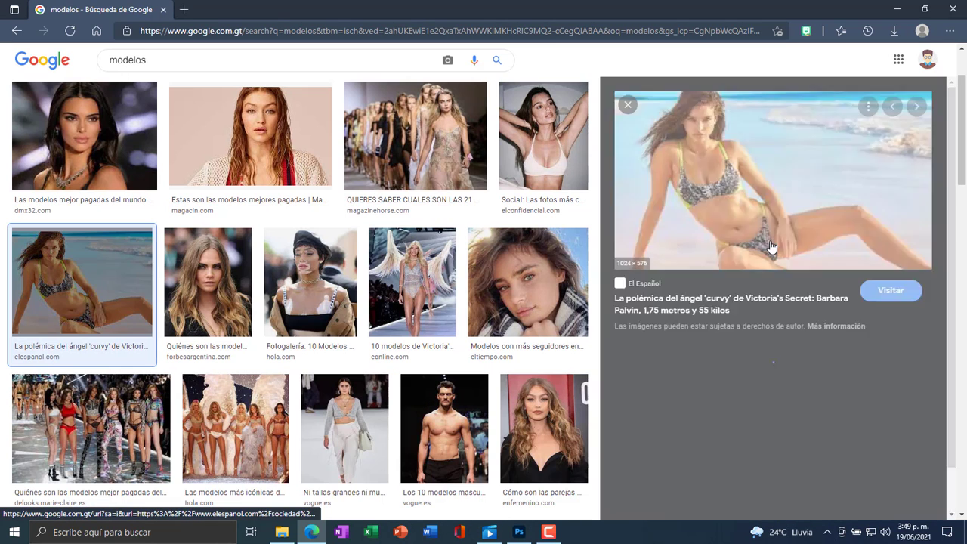
right_click(739, 173)
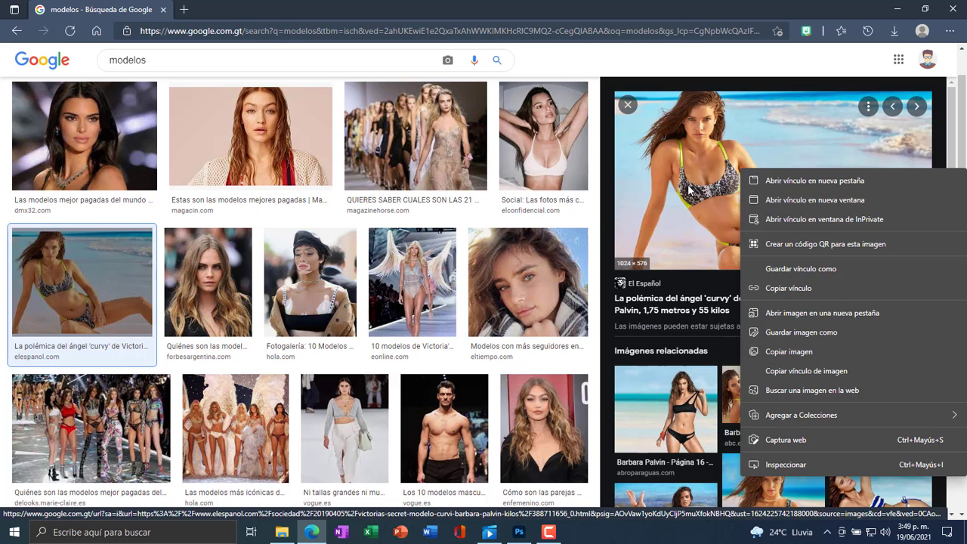
click(812, 334)
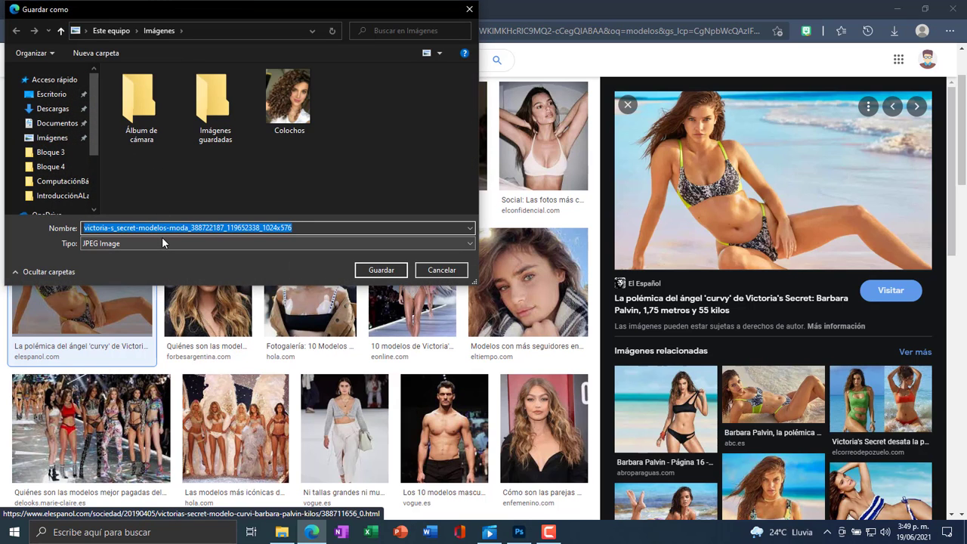
key(Return)
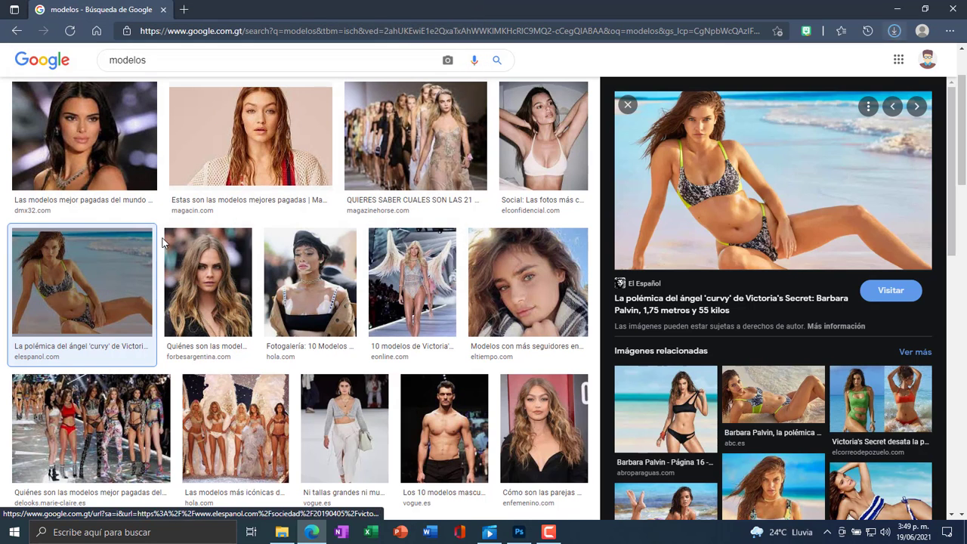
Step: Switch to Photoshop and open the downloaded victoria-s_secret-modelos-moda photo, leaving its missing color profile unmodified
click(518, 532)
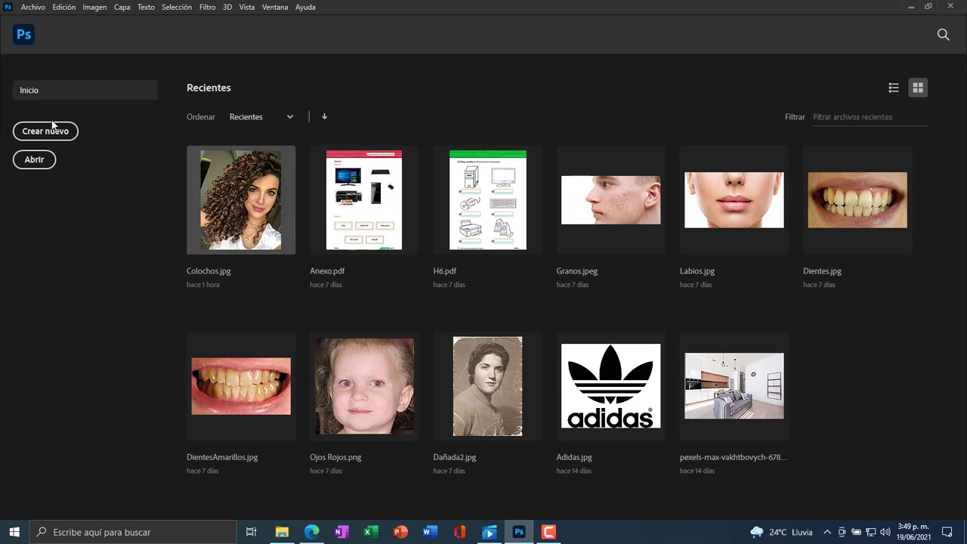
click(34, 159)
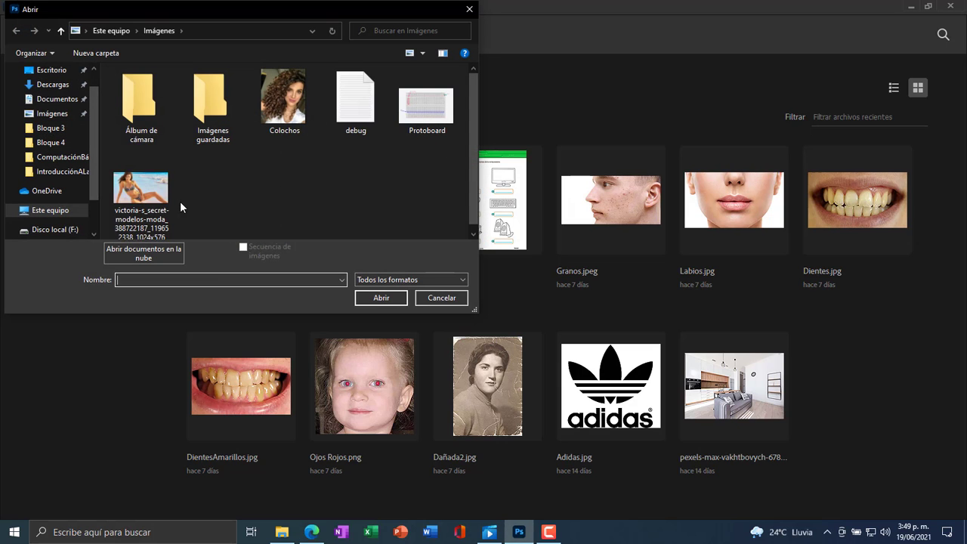
click(139, 184)
click(380, 298)
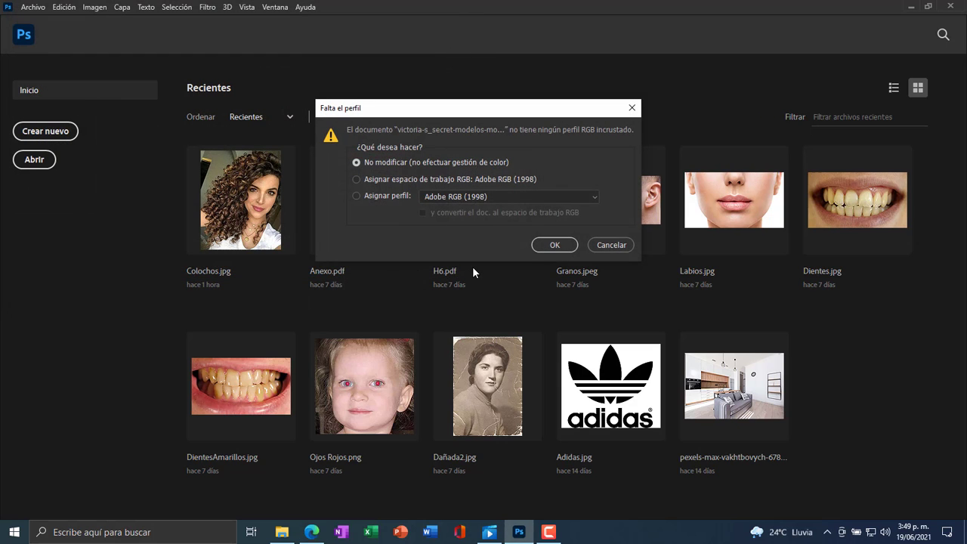
click(559, 248)
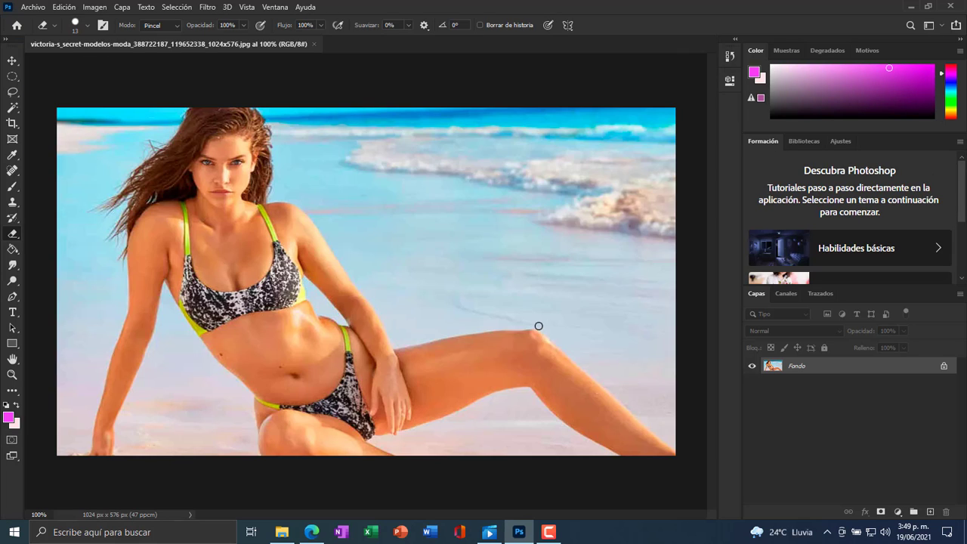
Step: Duplicate the background layer and hide the original Fondo layer
key(ctrl+j)
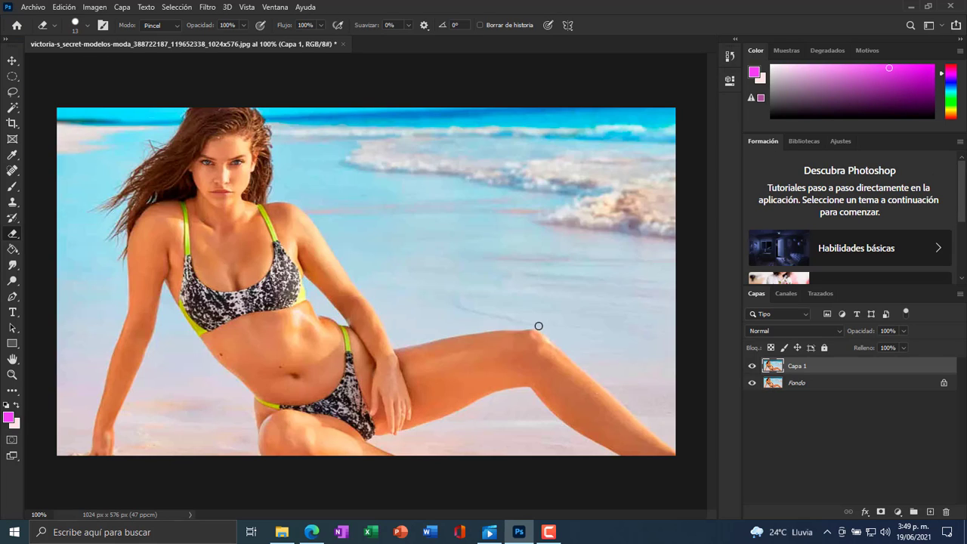
click(751, 383)
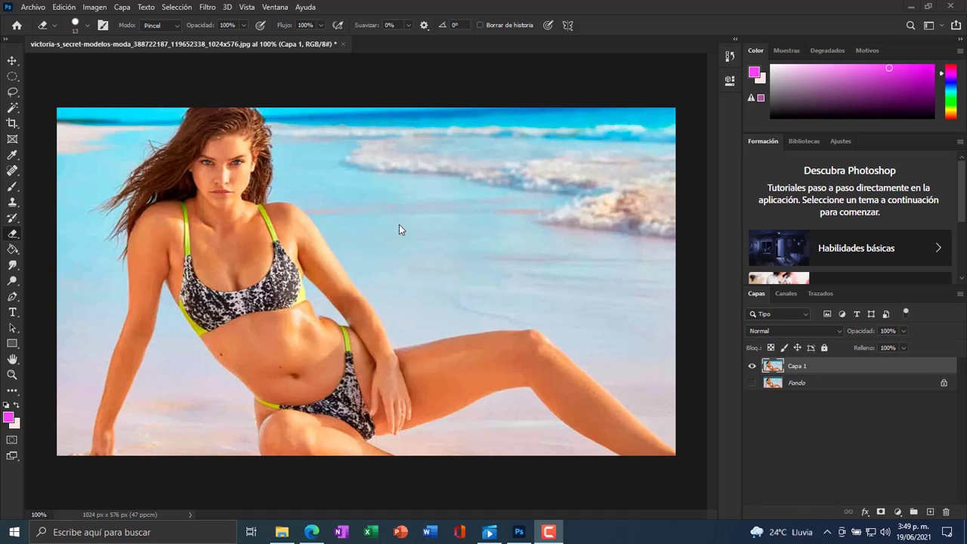
Step: Open the Licuar (Liquify) filter on Capa 1 and choose the Bloat tool with a brush size of 77
click(206, 7)
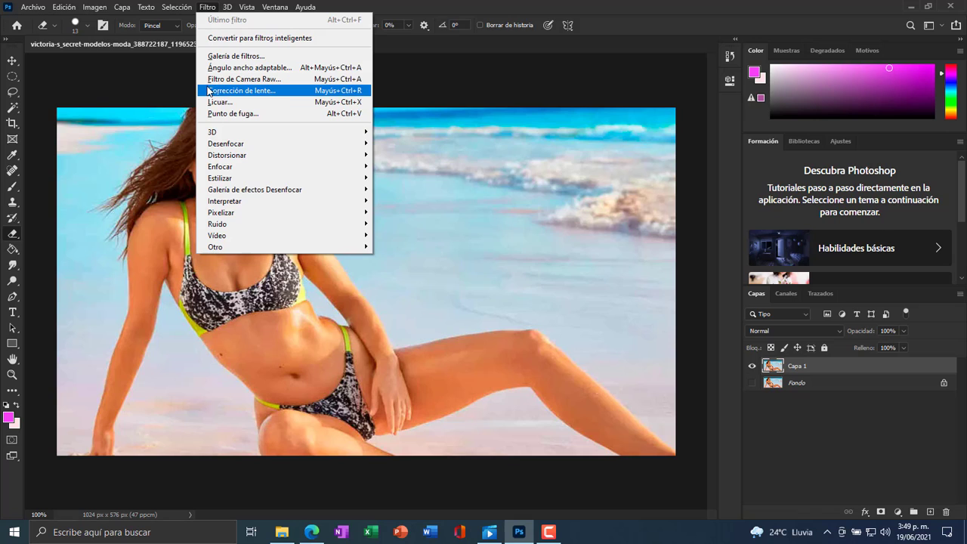
click(245, 104)
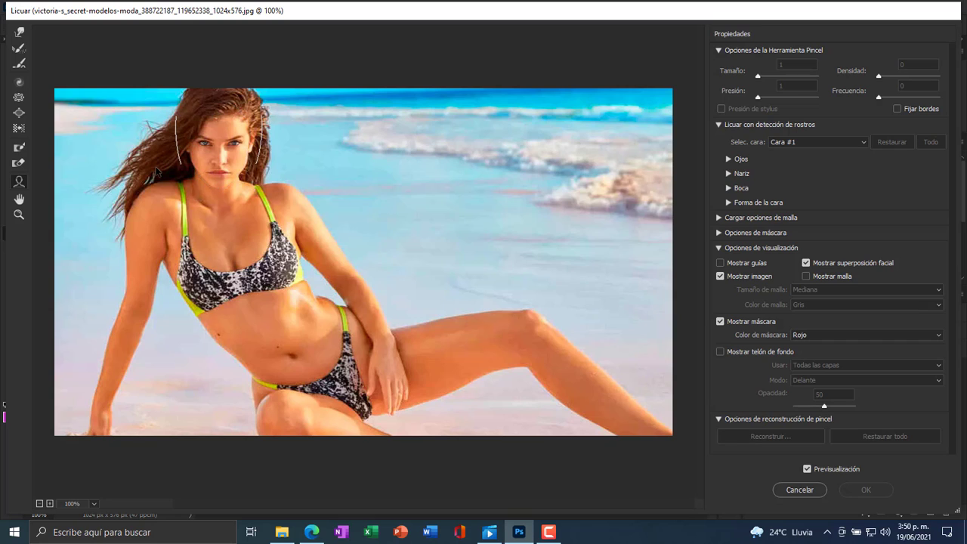
click(20, 115)
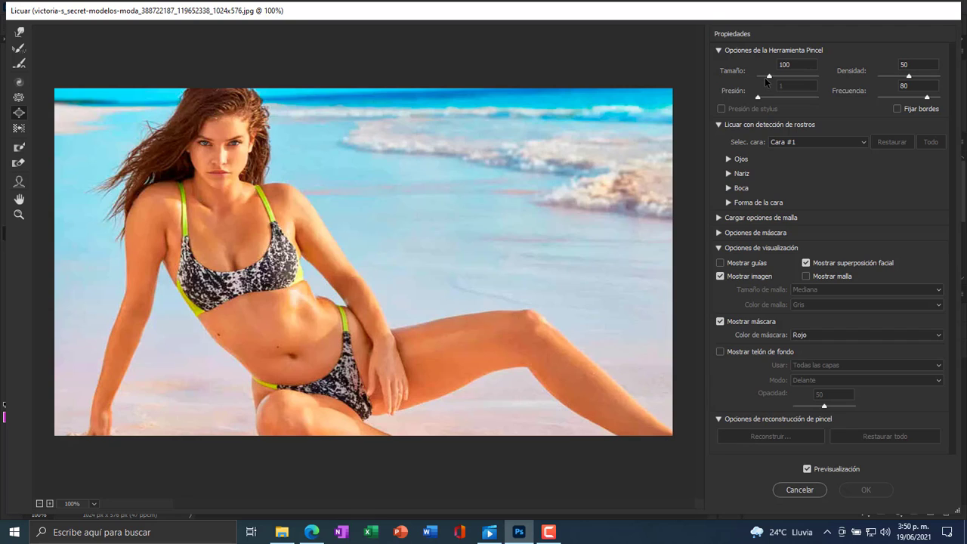
drag(769, 77, 764, 78)
drag(764, 79, 768, 78)
Step: Enlarge both sides of the model's bust slightly with single dabs of the Bloat tool
click(257, 255)
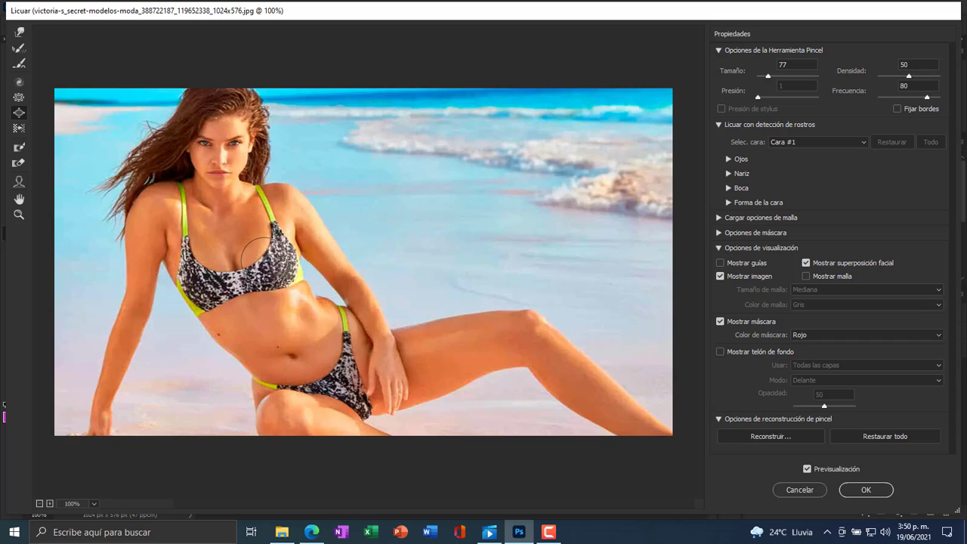
click(204, 282)
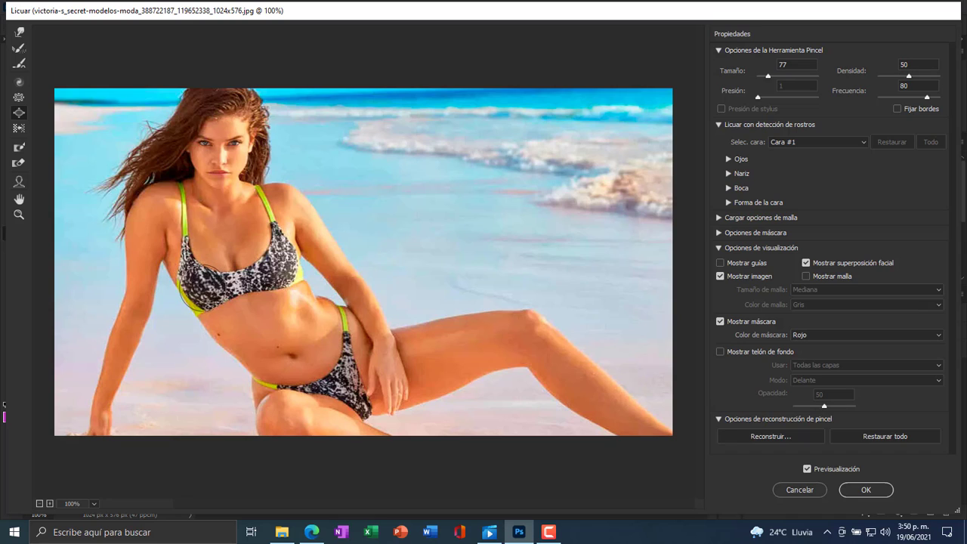
click(202, 289)
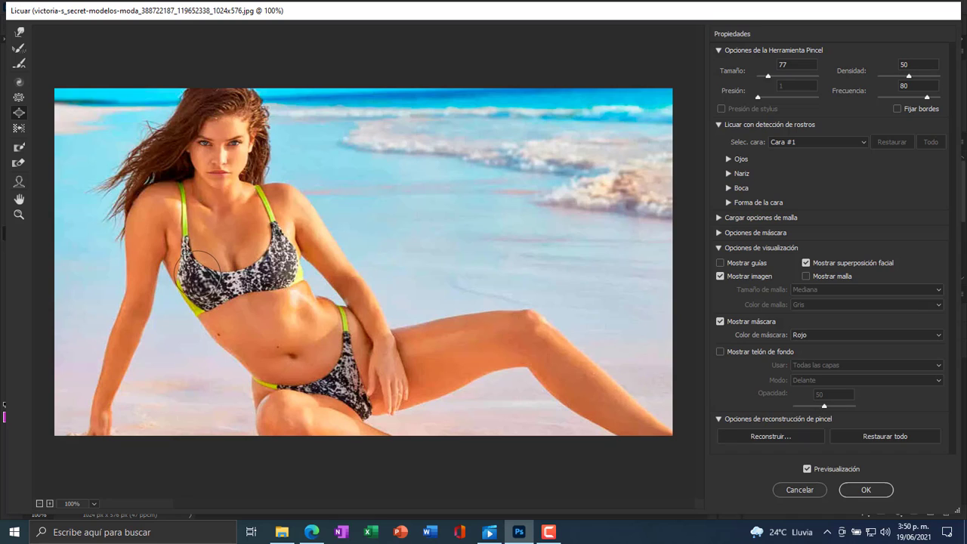
click(198, 272)
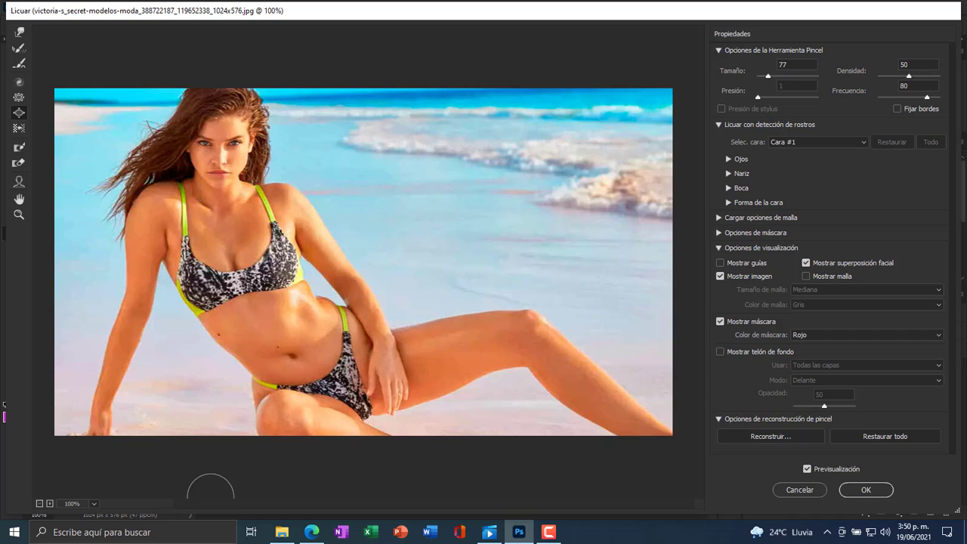
Step: Try inflating the edge of the model's jaw with the Bloat tool at size 35, and undo it
click(50, 503)
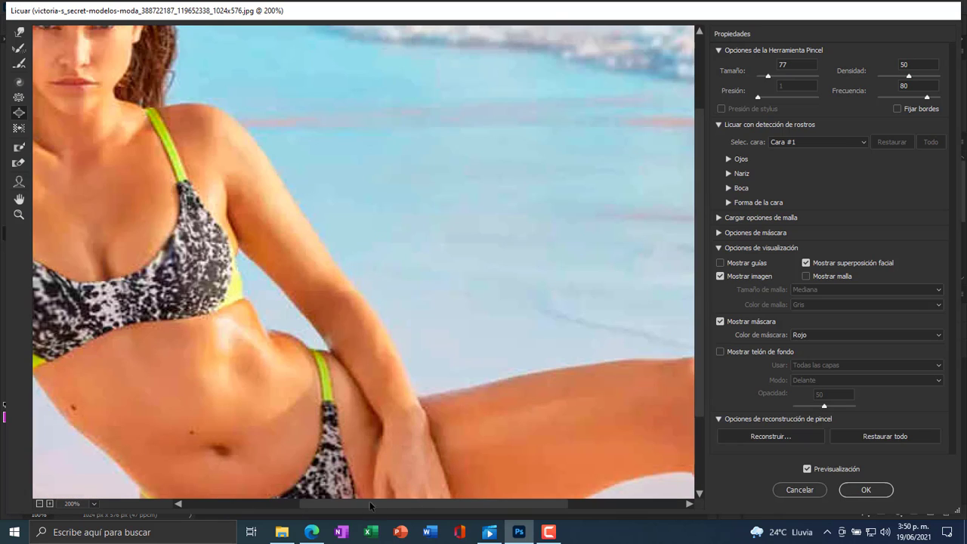
drag(370, 504, 270, 505)
scroll(269, 280, up, 5)
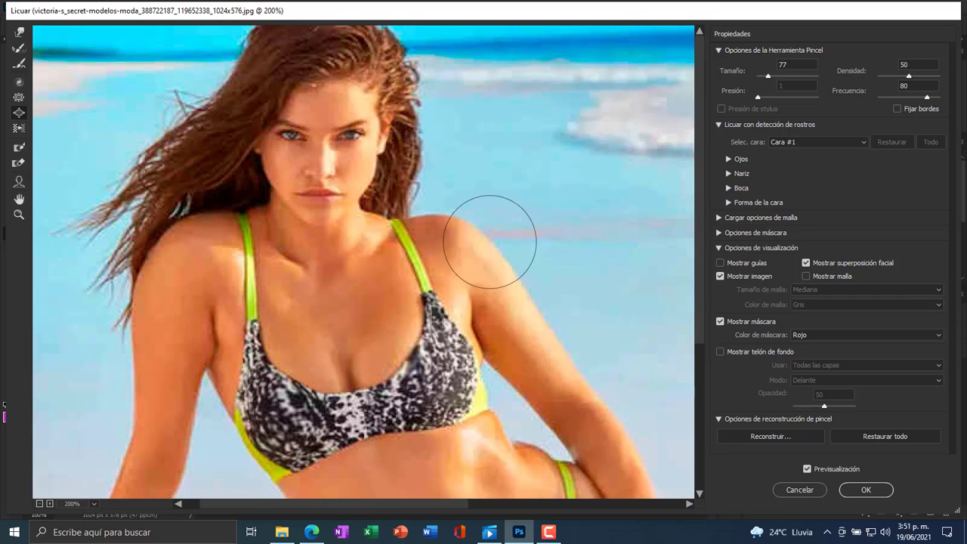
drag(767, 81, 765, 81)
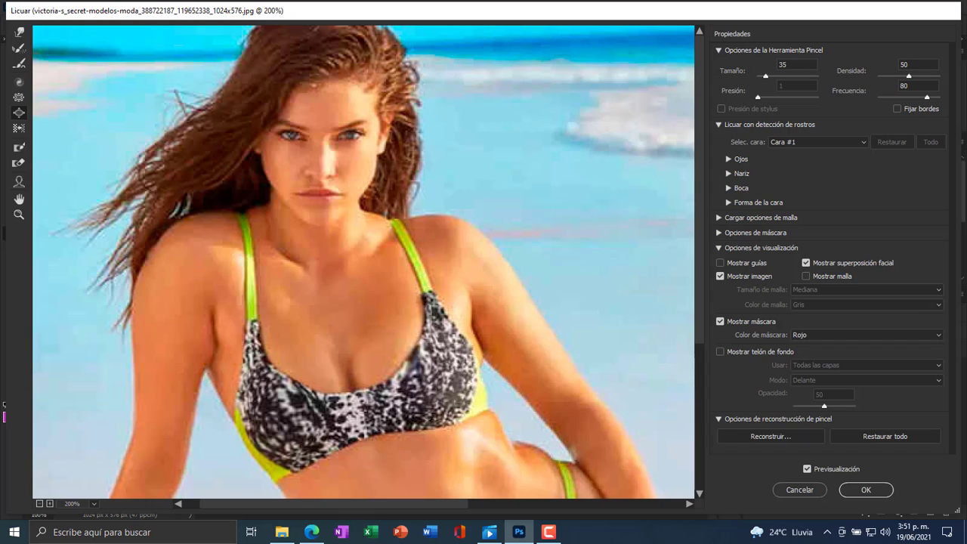
click(350, 199)
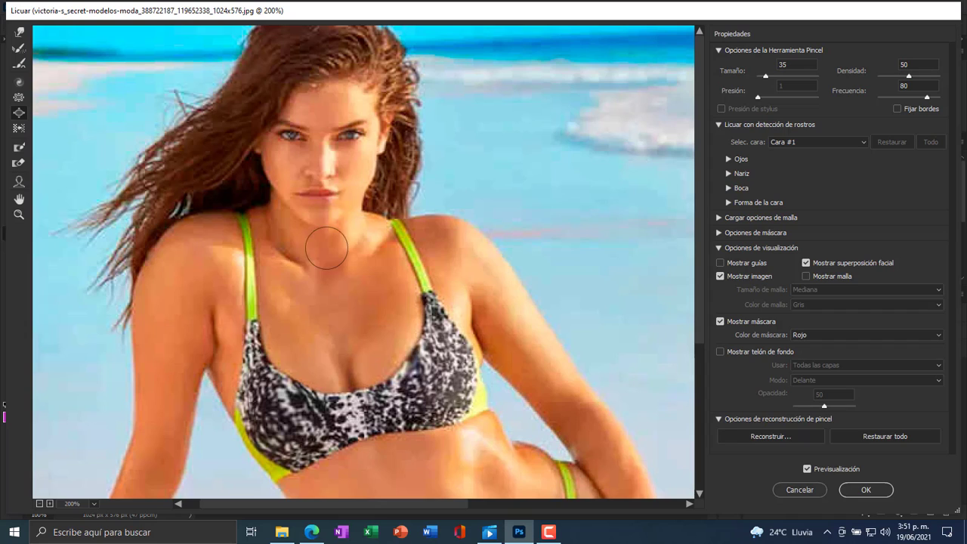
key(ctrl+z)
key(ctrl+z)
key(ctrl+z)
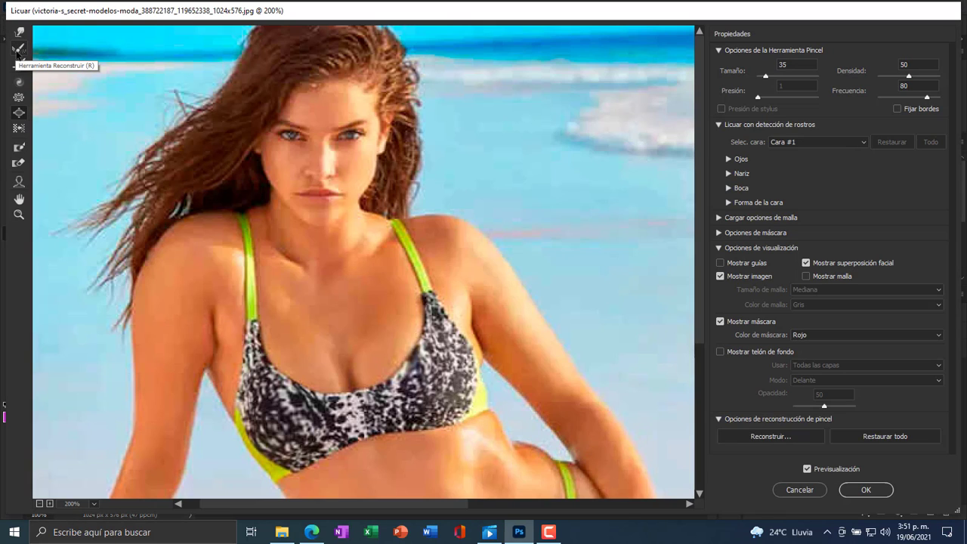
Step: Brush over the inner edge of one bikini cup with the Reconstruct tool and apply the Liquify changes
click(17, 51)
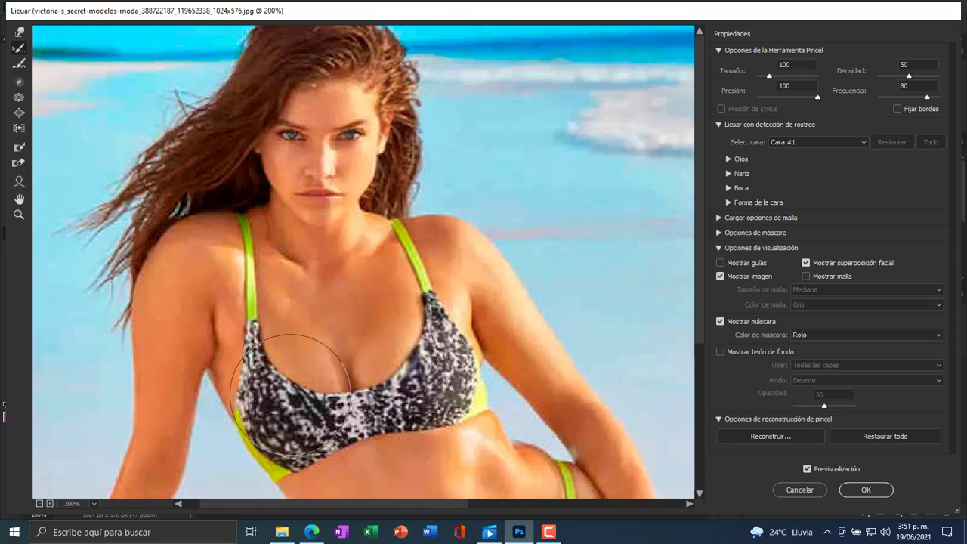
mouse_move(413, 373)
mouse_down()
mouse_move(447, 372)
mouse_move(430, 375)
mouse_up()
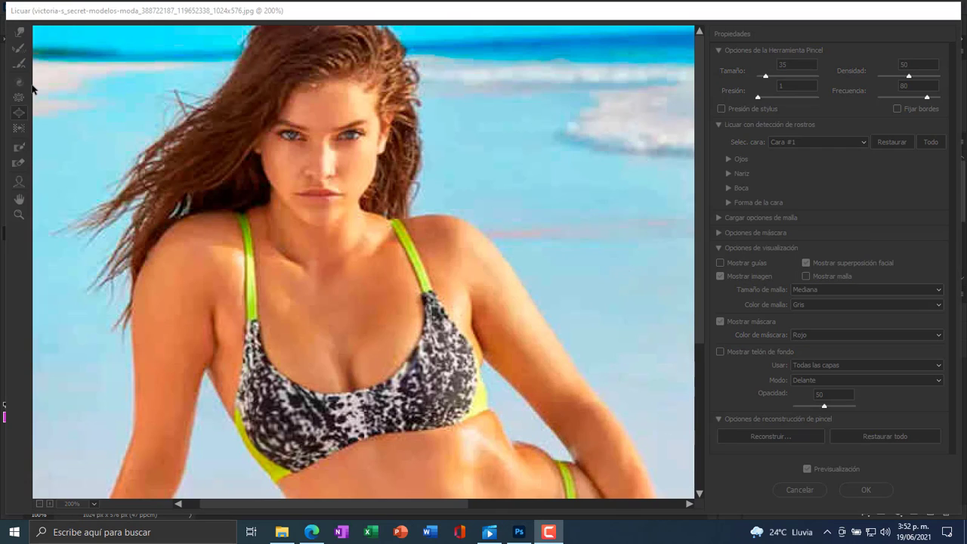
click(41, 117)
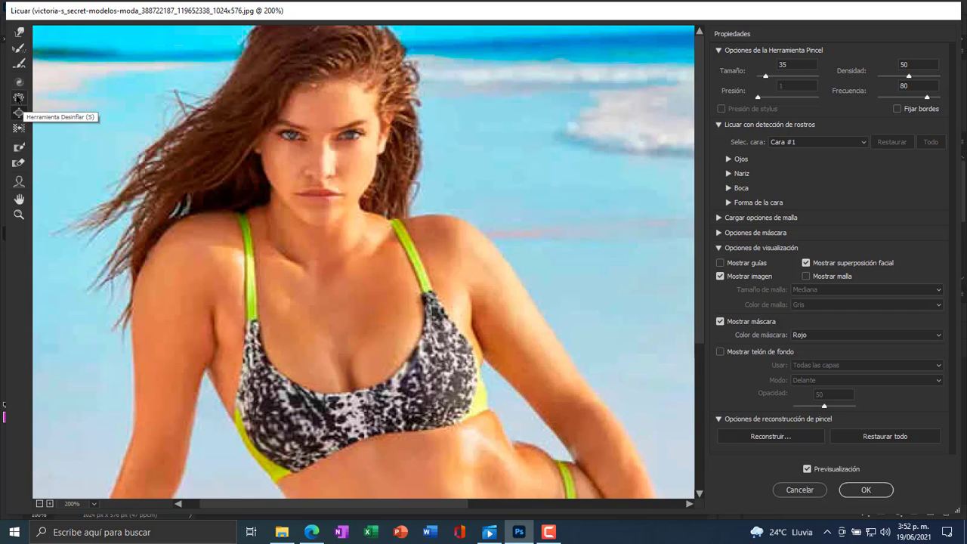
click(18, 97)
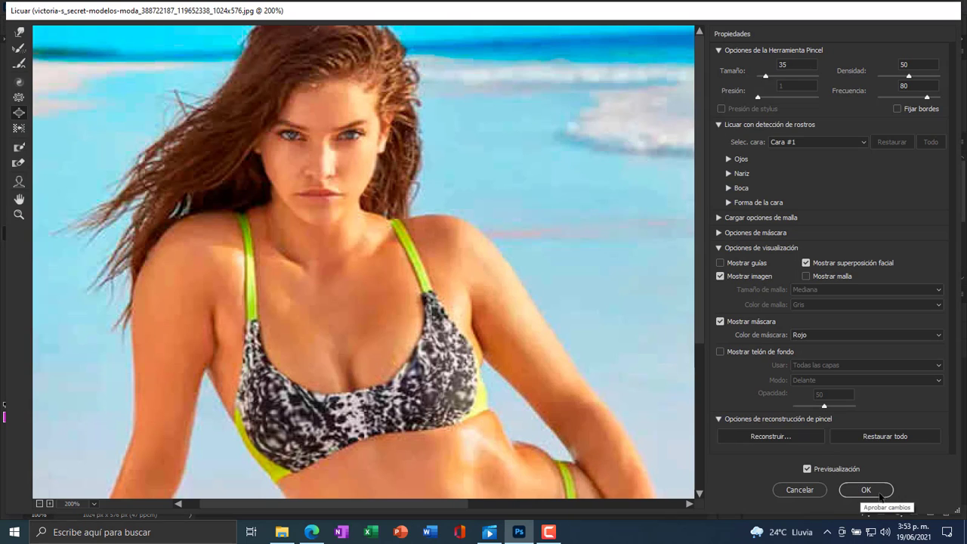
click(877, 494)
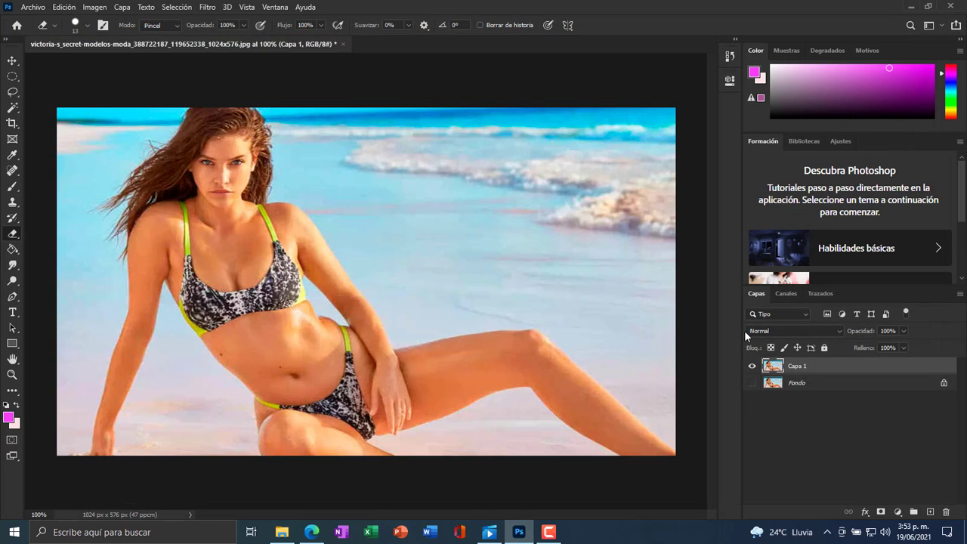
Step: Make both the Fondo layer and Capa 1 visible
drag(757, 368, 757, 385)
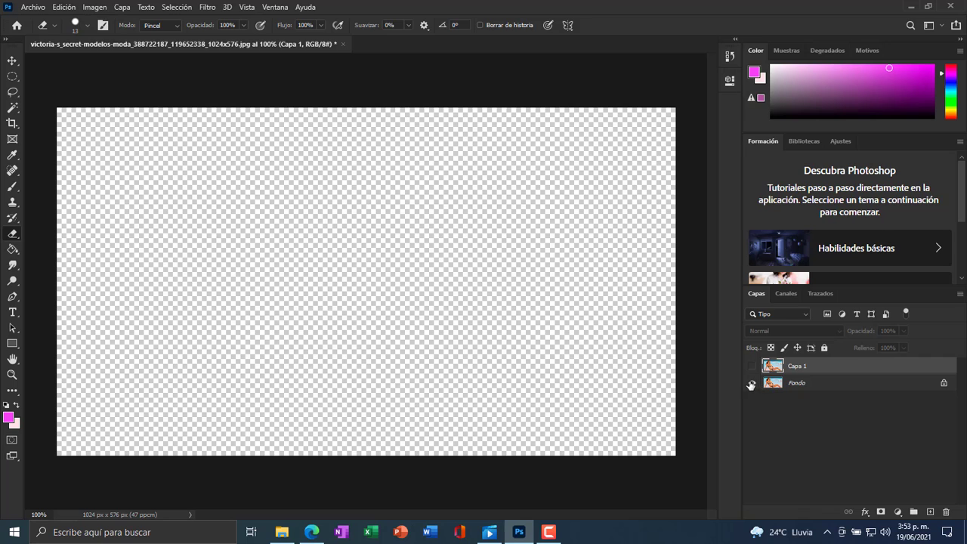
click(751, 383)
click(752, 366)
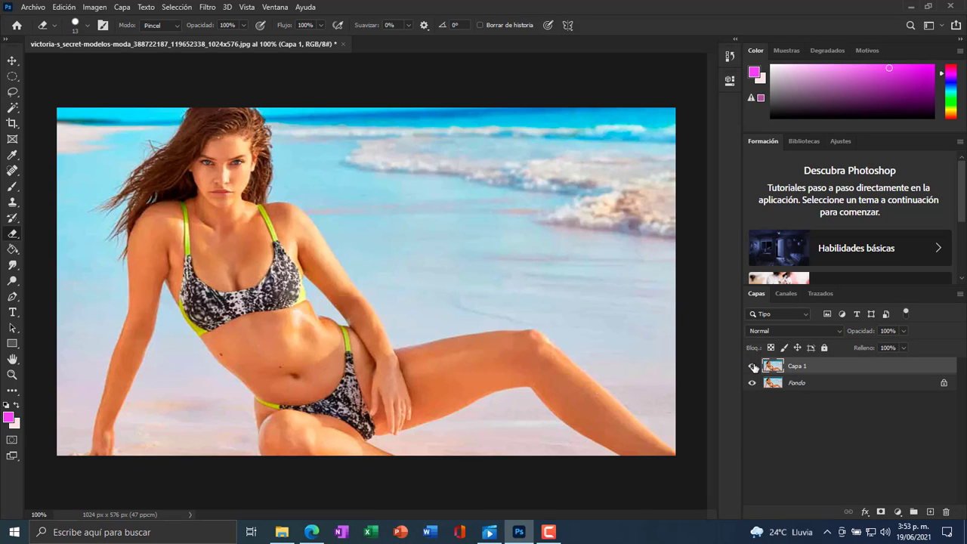
Step: Compare the liquified figure with the original by repeatedly toggling Capa 1's visibility, leaving the layer visible
click(753, 366)
click(753, 366)
click(751, 367)
click(751, 367)
click(751, 367)
click(751, 368)
click(751, 368)
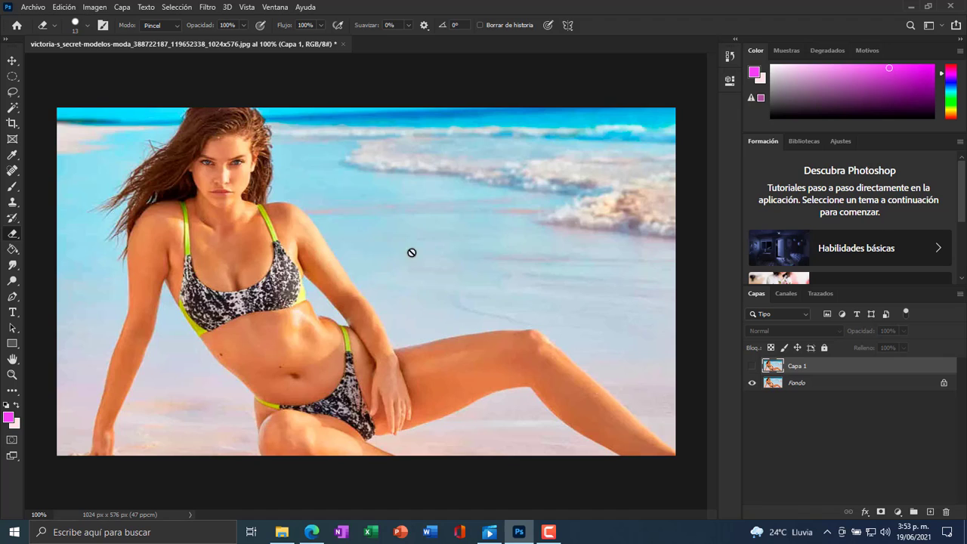
click(753, 366)
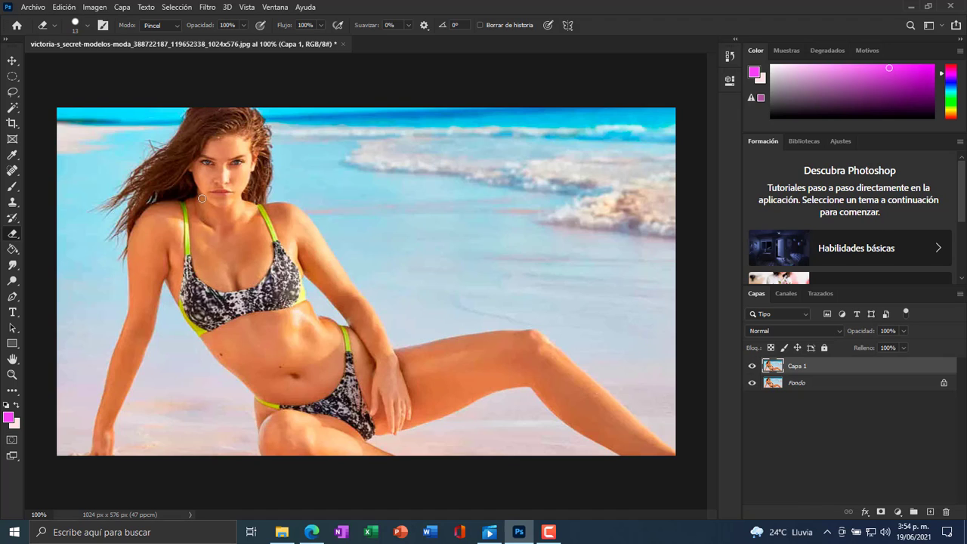
click(752, 367)
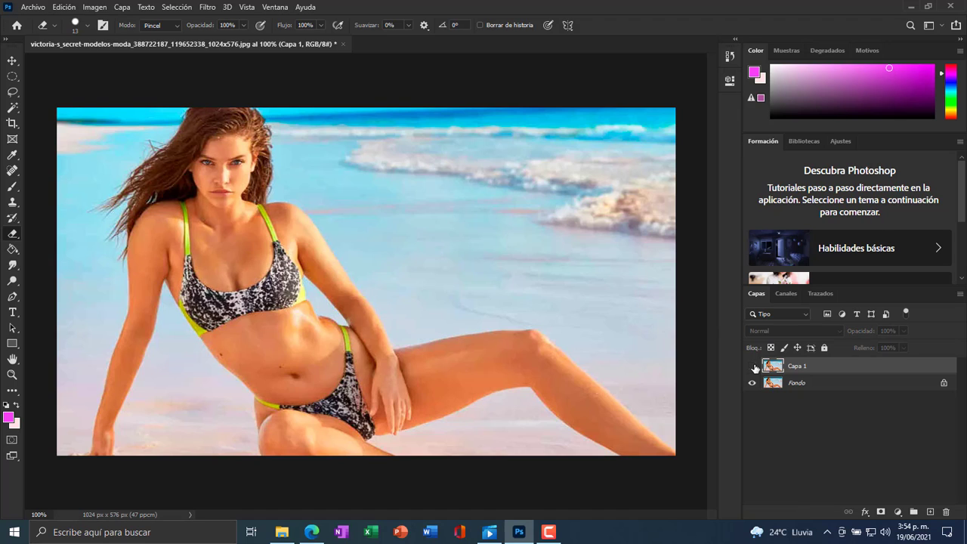
click(753, 367)
click(753, 367)
click(753, 367)
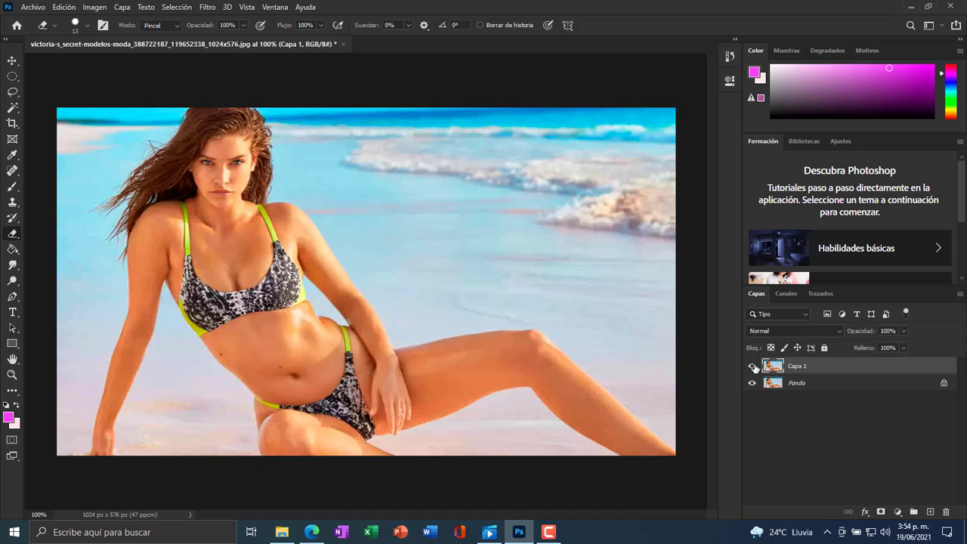
click(753, 367)
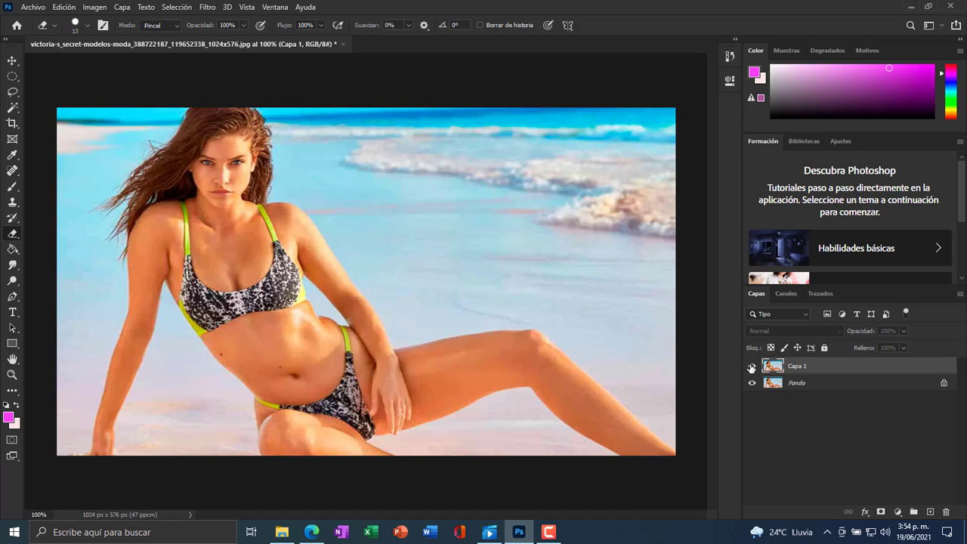
click(751, 368)
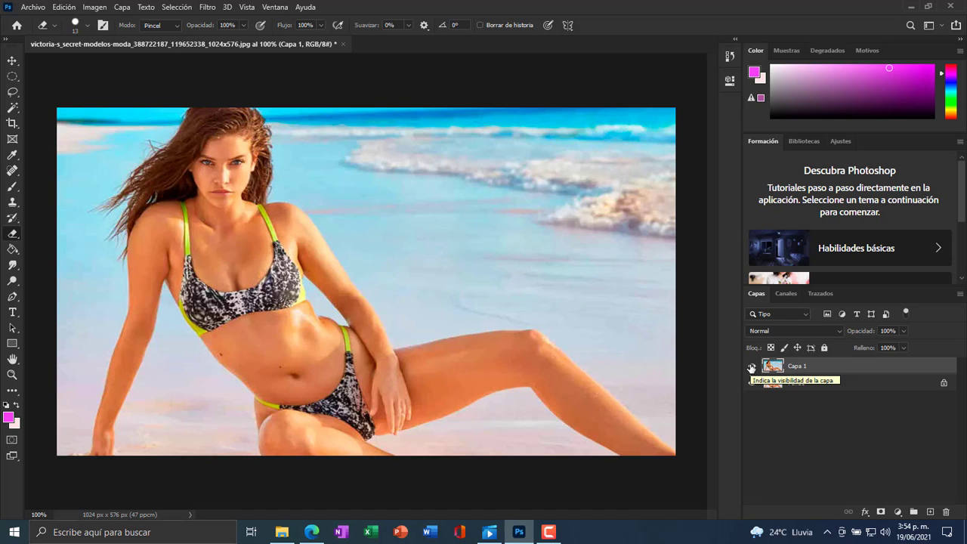
Step: Compare the liquified figure with the original photo by toggling Capa 1's visibility, leaving the layer hidden
click(750, 368)
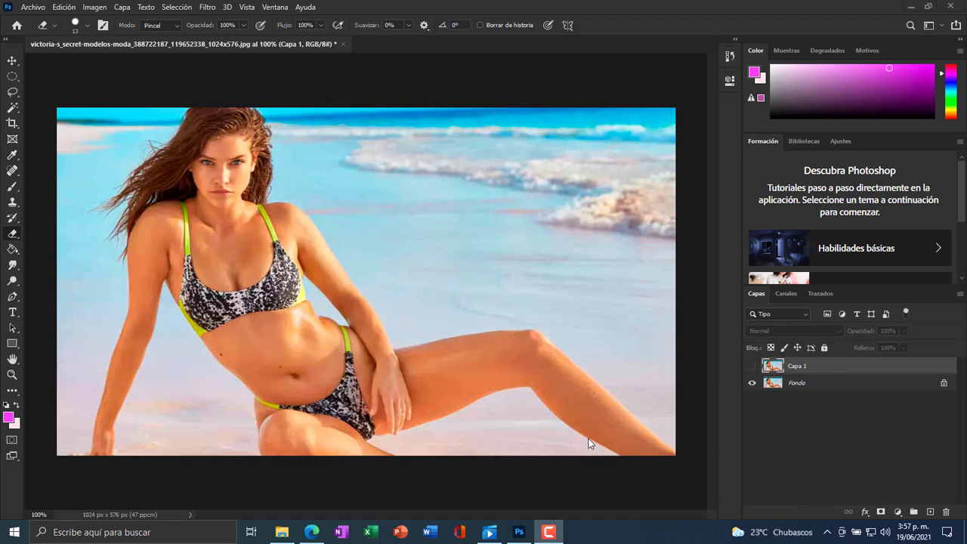
click(752, 367)
click(751, 367)
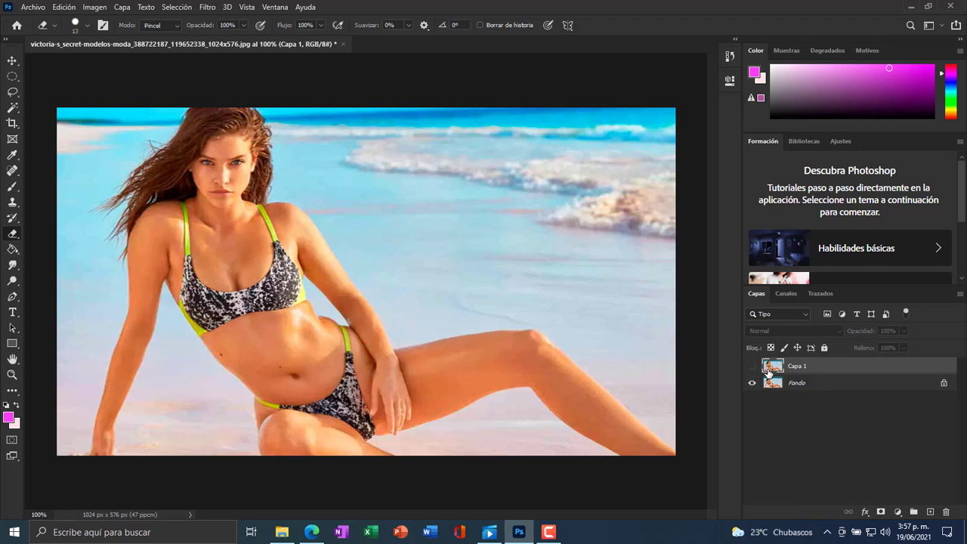
Step: Replace Capa 1 with a fresh duplicate of Fondo and open the duplicate in the Liquify filter
key(Delete)
key(ctrl+j)
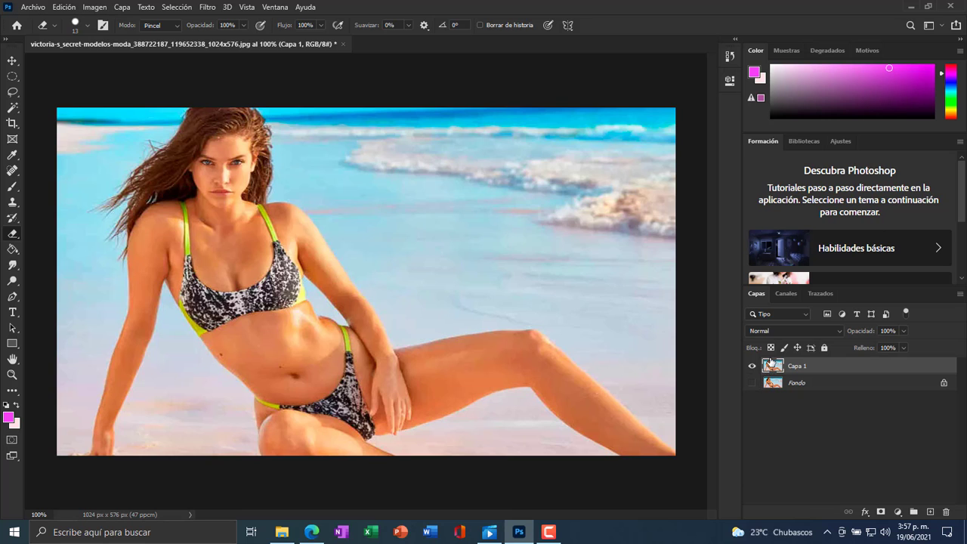
click(206, 7)
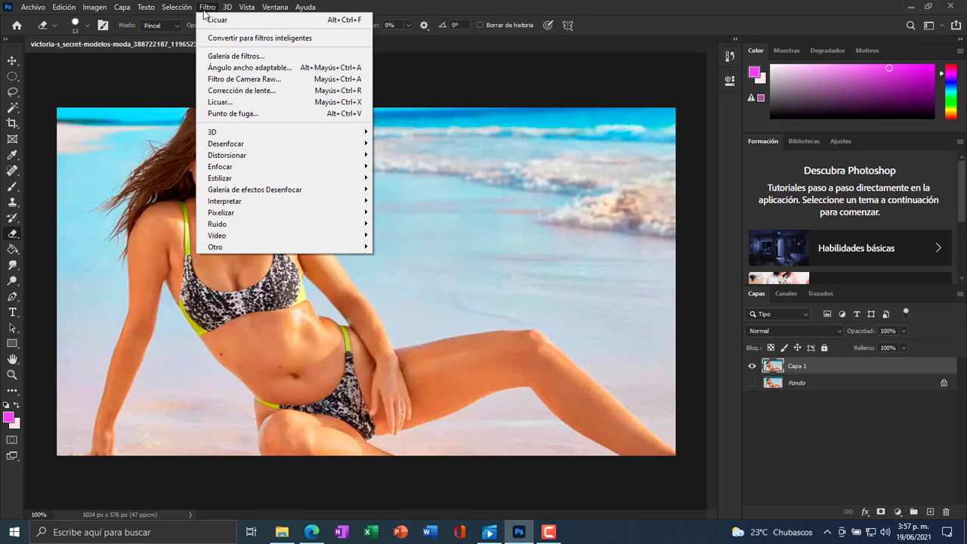
click(250, 101)
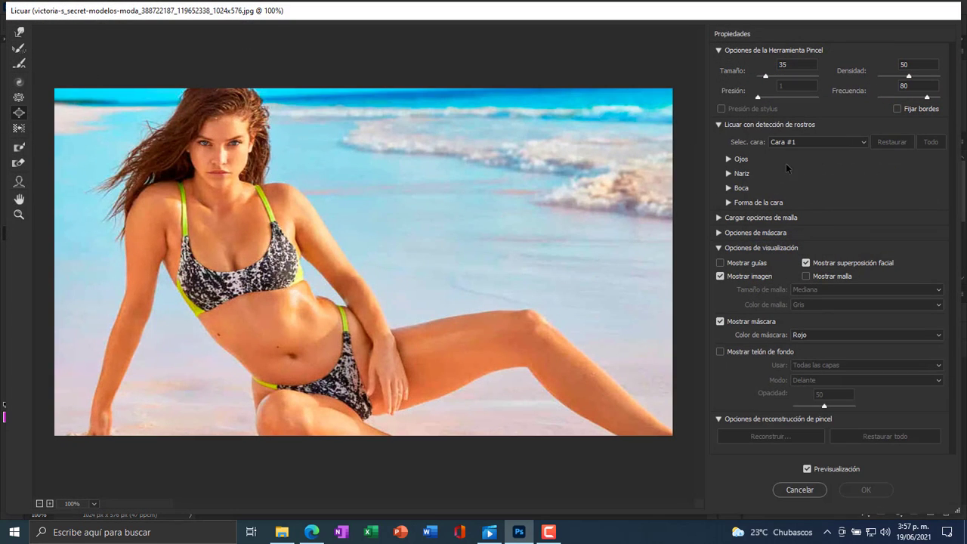
Step: Activate the Face tool and set the left eye size of Cara #1 to -18
click(18, 181)
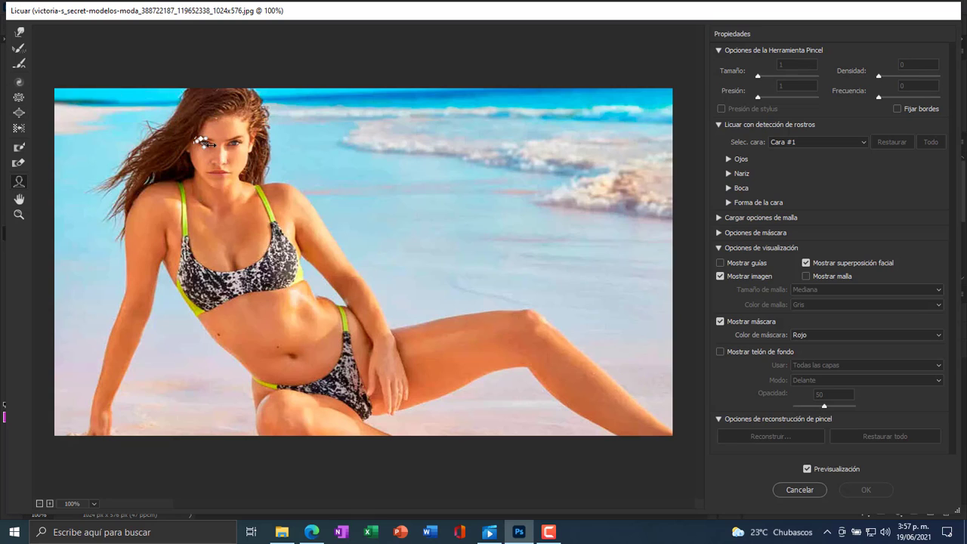
click(728, 159)
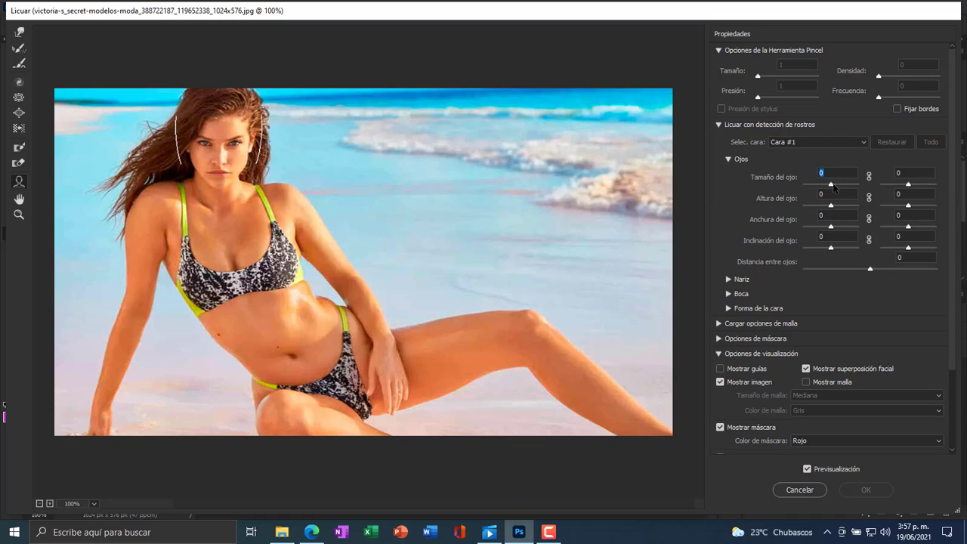
mouse_move(830, 184)
mouse_down()
mouse_move(865, 182)
mouse_move(764, 181)
mouse_move(825, 182)
mouse_up()
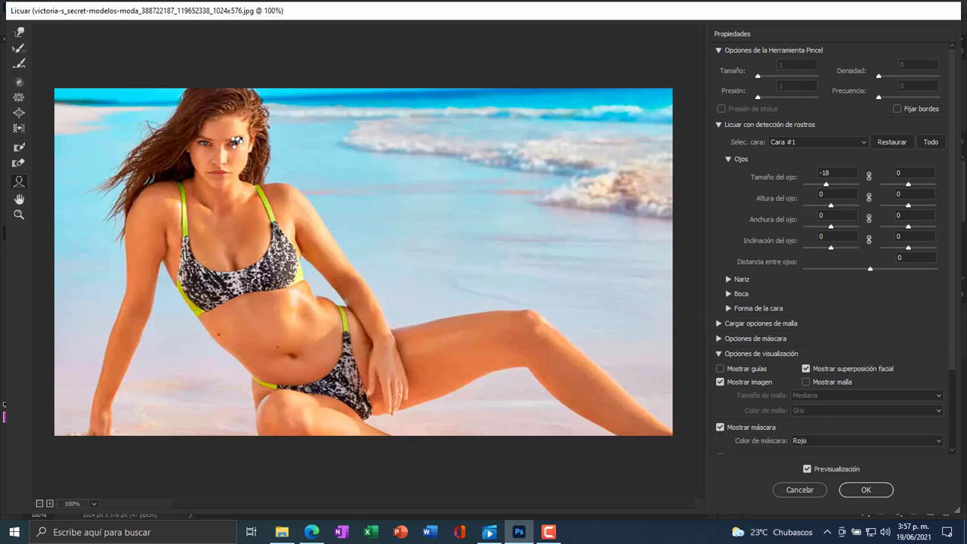
Step: Set both the nose height and the nose width of Cara #1 to 100
click(50, 503)
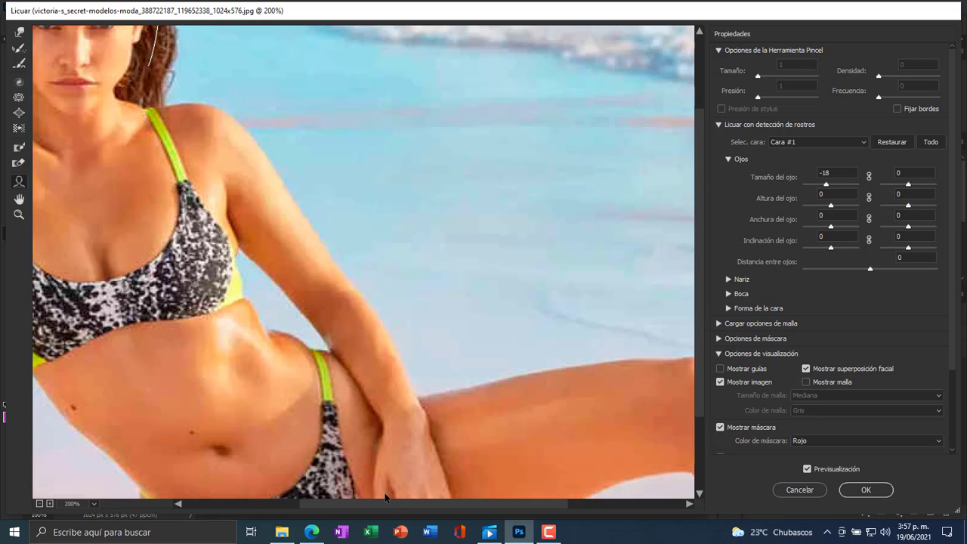
drag(357, 503, 255, 496)
scroll(382, 306, up, 3)
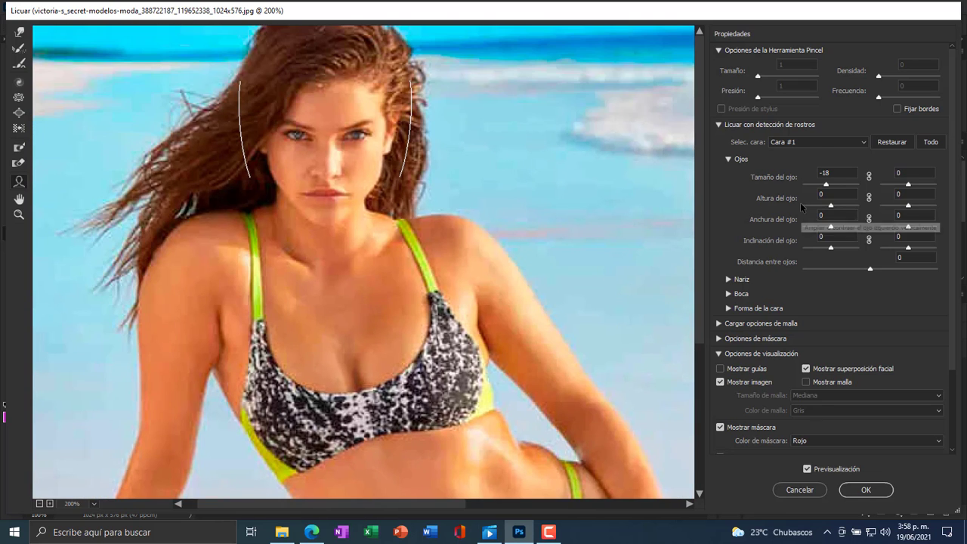
click(729, 278)
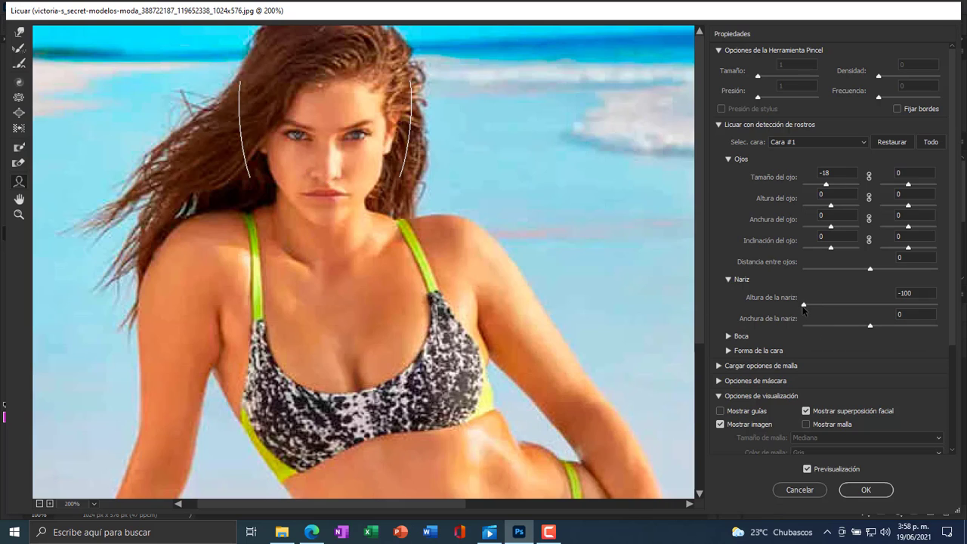
drag(893, 310, 861, 305)
click(869, 326)
drag(896, 325, 944, 325)
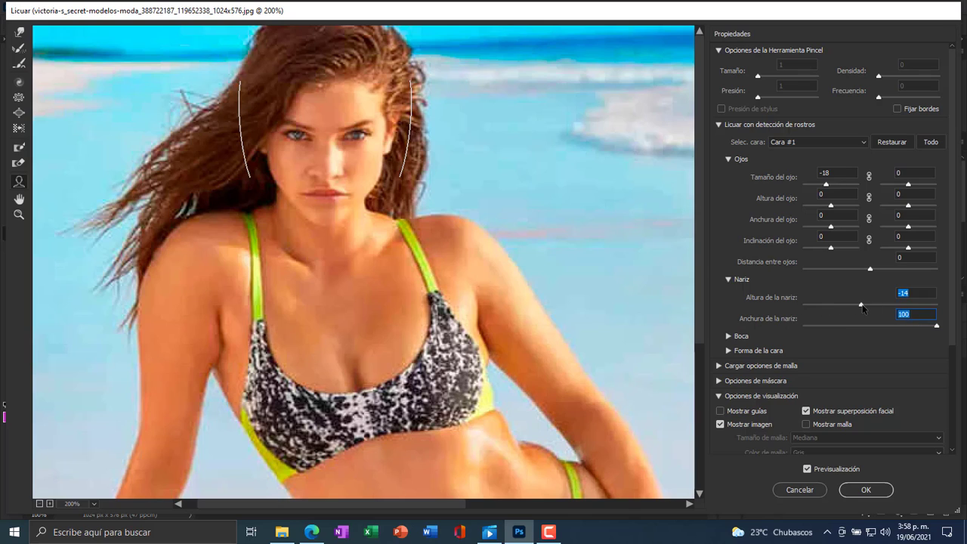
drag(862, 305, 948, 311)
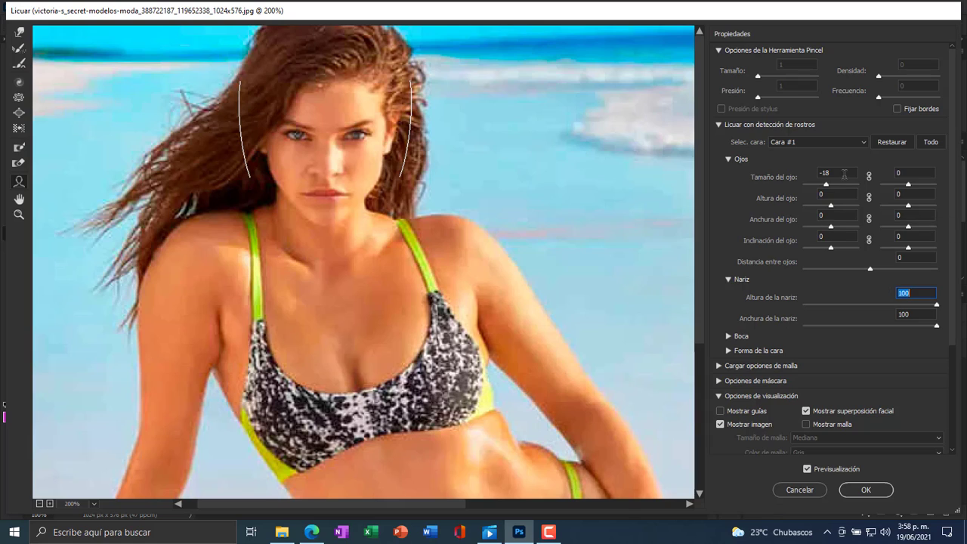
Step: Set both eyes' size to 100, and their height and width to 100 for the left eye and -100 for the right
drag(846, 186, 871, 183)
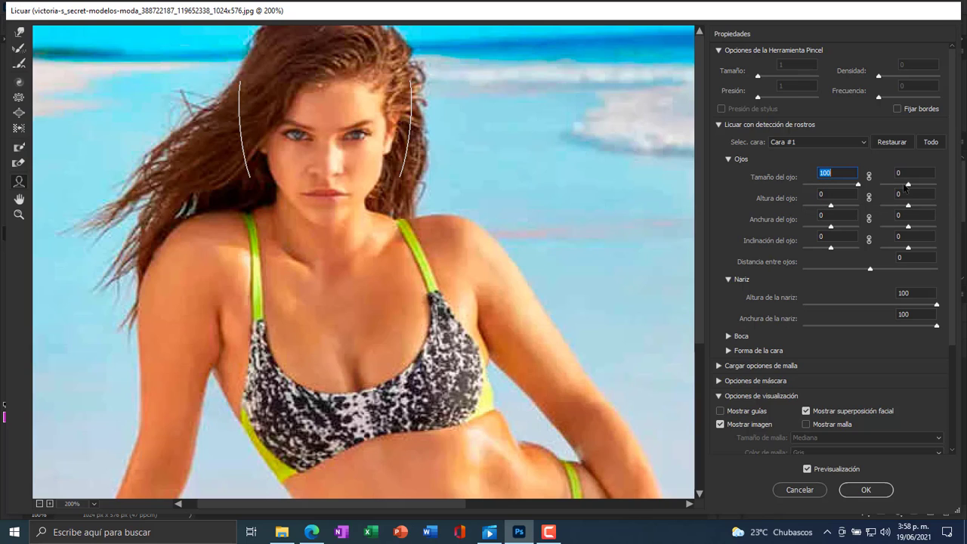
click(880, 186)
drag(881, 184, 952, 186)
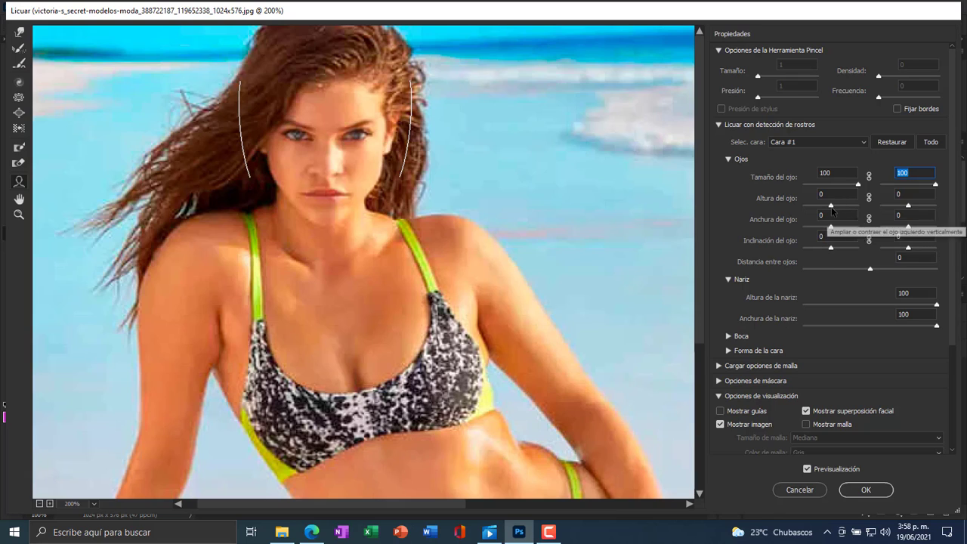
drag(831, 211, 858, 207)
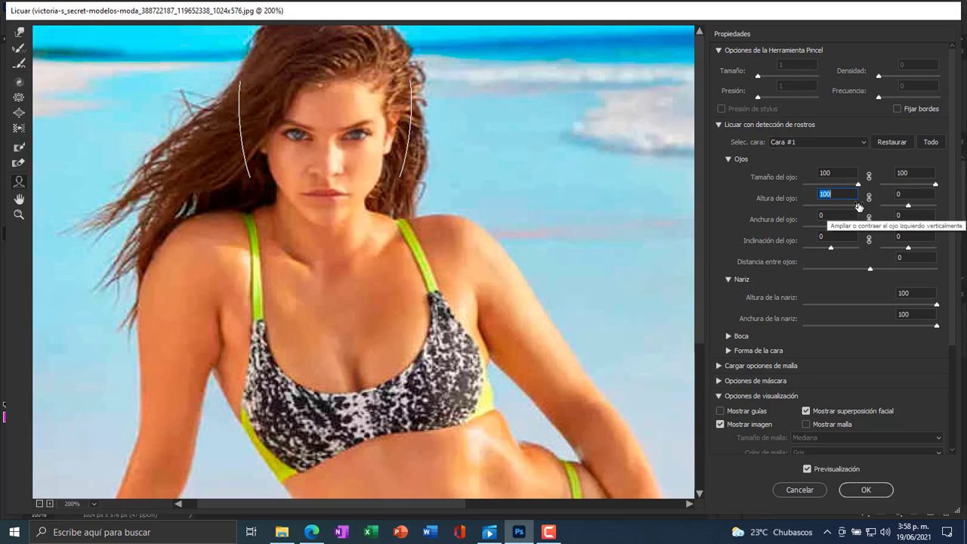
drag(907, 205, 861, 232)
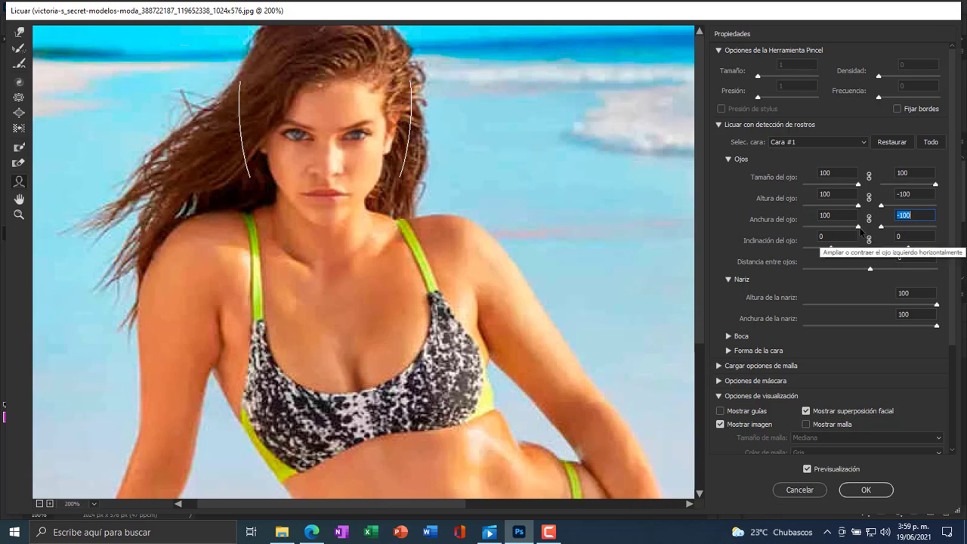
Step: Set the eye tilt to 100 for the left eye and -100 for the right, and the distance between eyes to 98
click(831, 236)
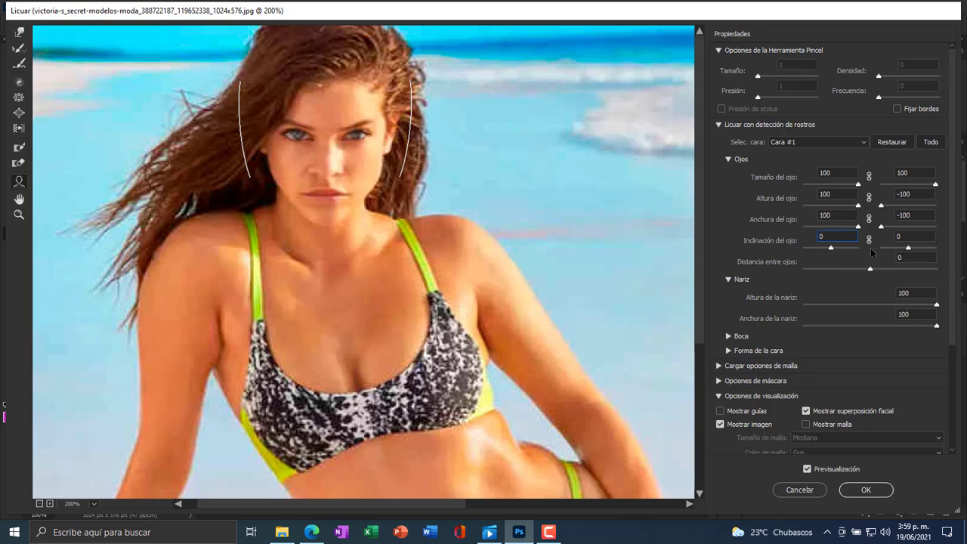
drag(833, 247, 936, 268)
click(899, 253)
click(899, 247)
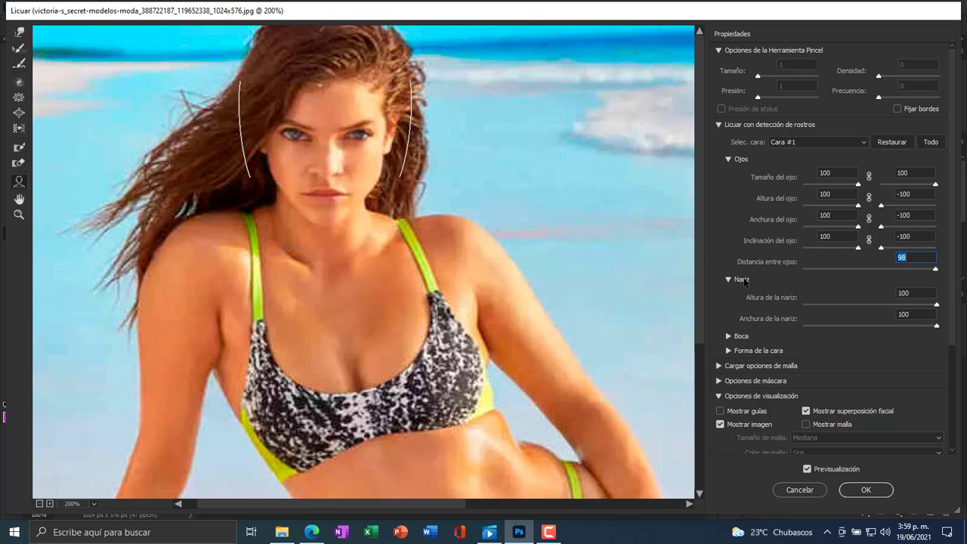
Step: Set the mouth's smile and upper lip to 100 and its lower lip to -100
scroll(743, 281, down, 5)
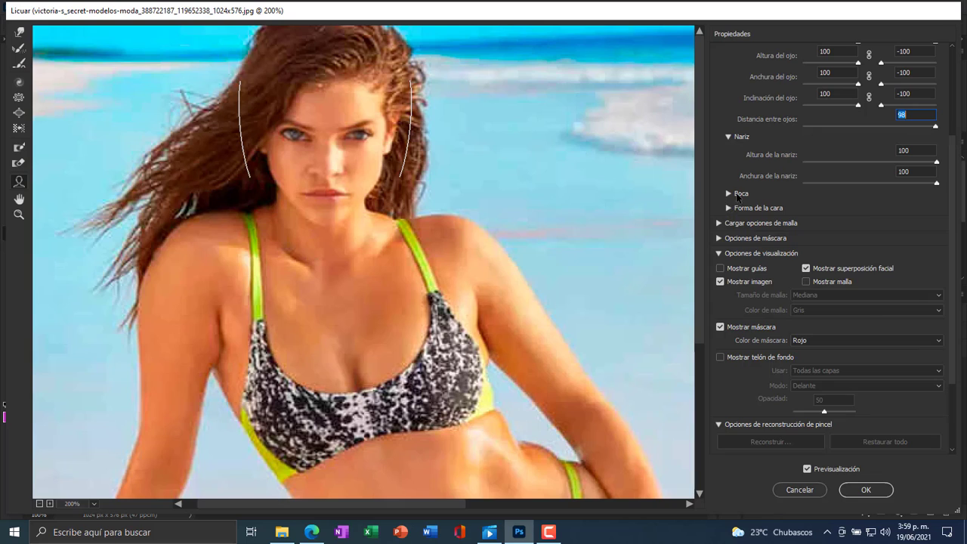
click(738, 195)
drag(869, 220, 948, 223)
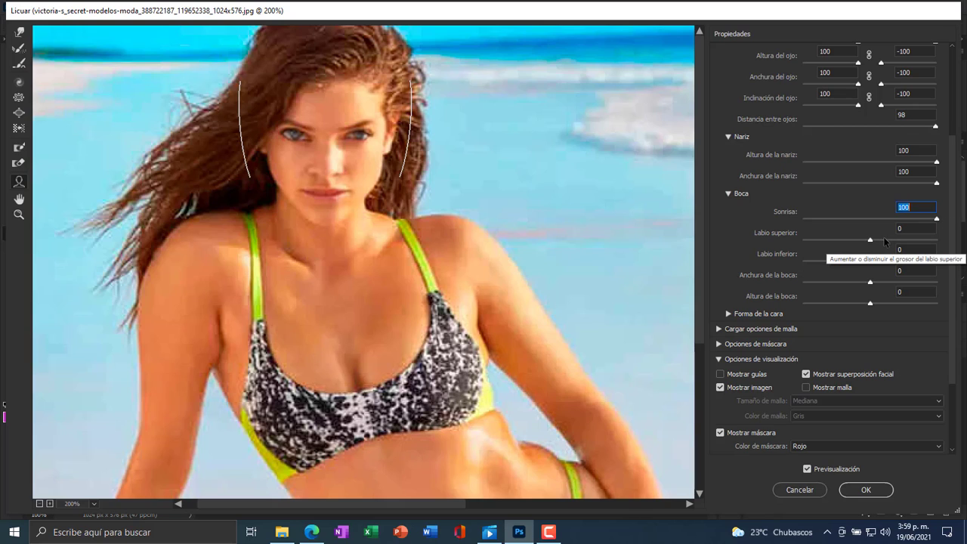
drag(870, 239, 938, 239)
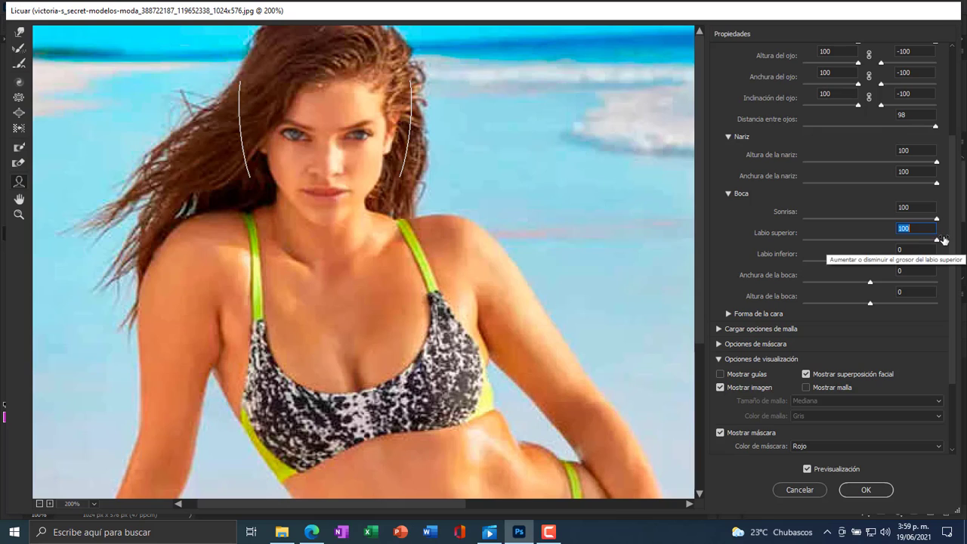
drag(870, 261, 774, 272)
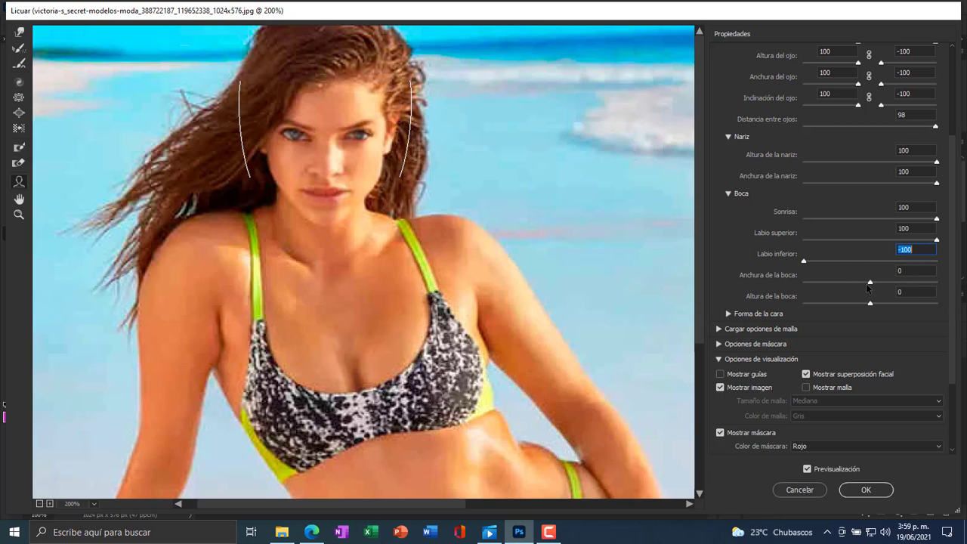
Step: Set the mouth width to -100 and the mouth height to 100, and apply the Liquify changes
click(870, 284)
drag(870, 284, 746, 287)
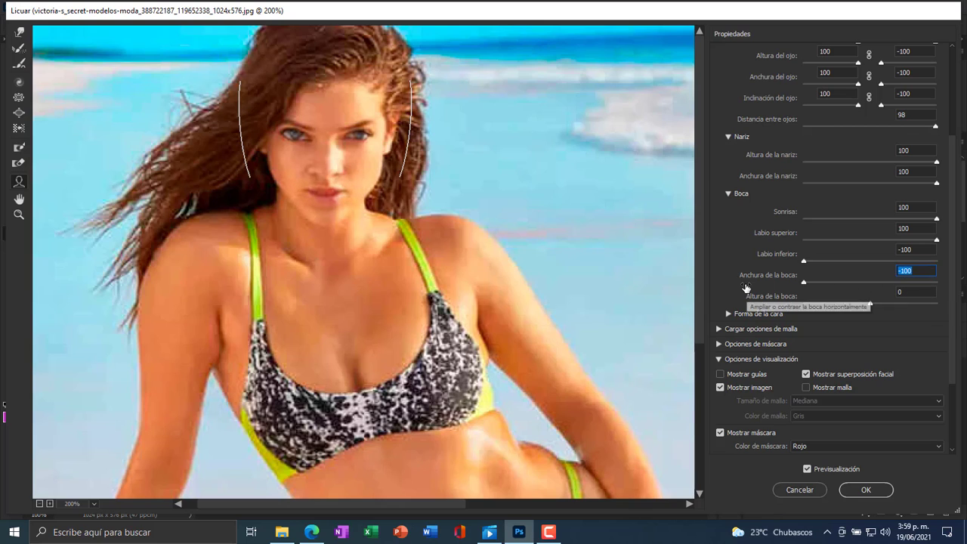
drag(870, 304, 840, 300)
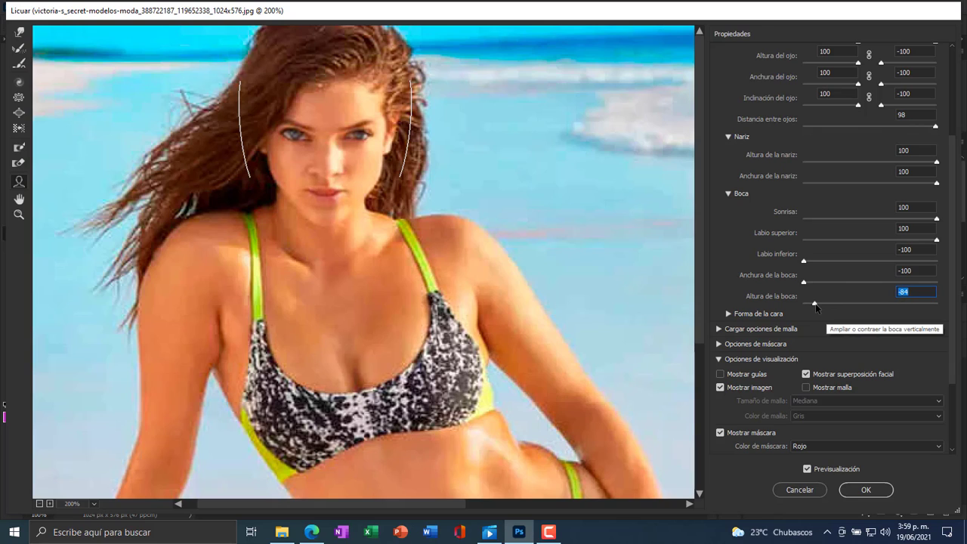
drag(816, 305, 955, 306)
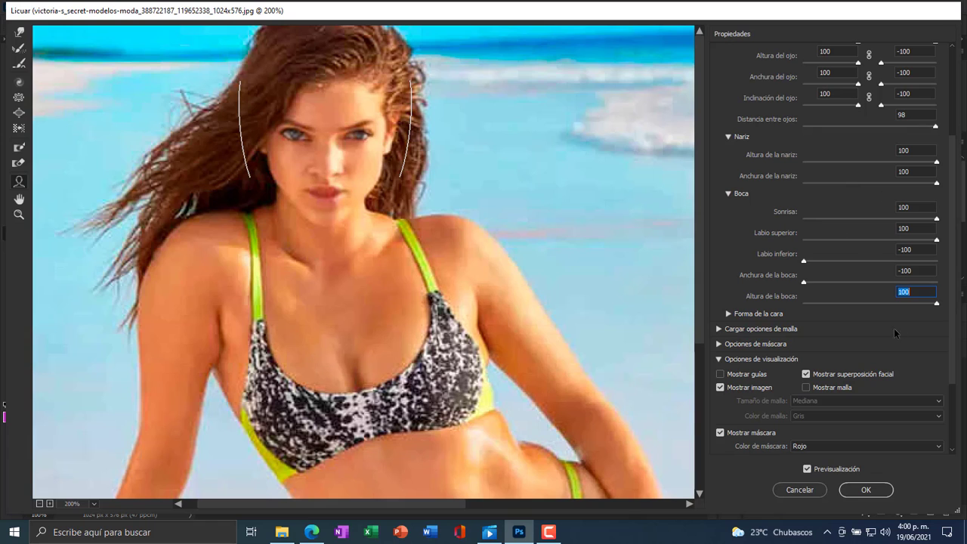
click(868, 490)
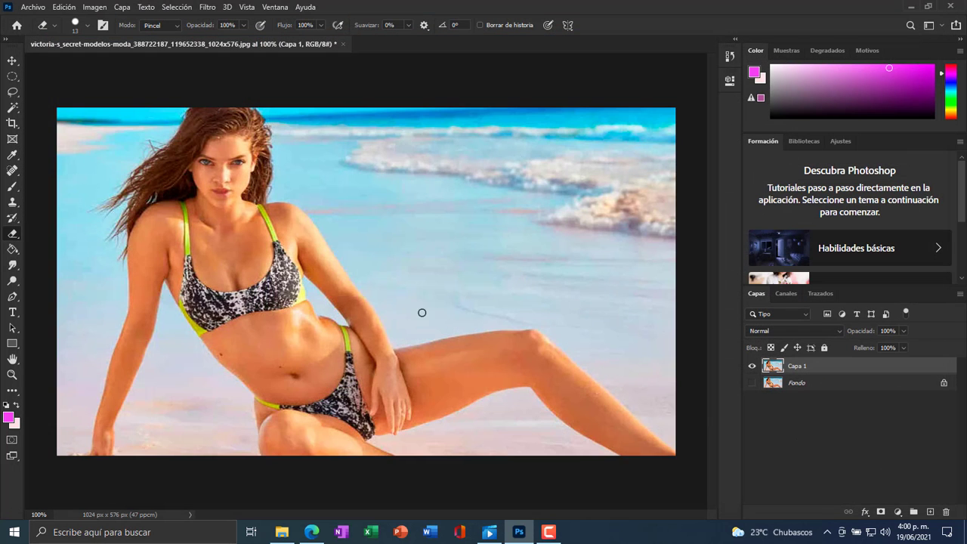
Step: Compare the reshaped face with the original by repeatedly toggling Capa 1's visibility, leaving both layers visible
click(751, 367)
click(751, 366)
click(753, 366)
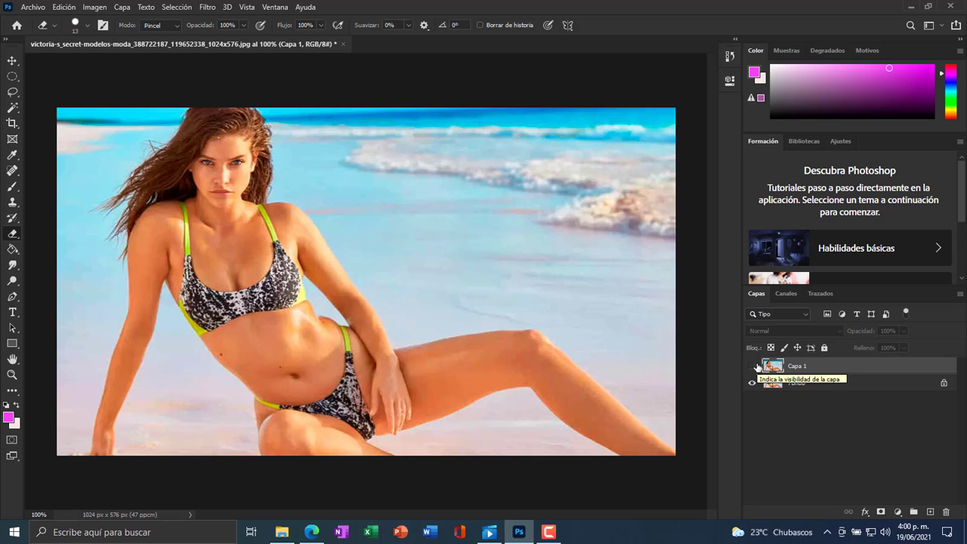
click(751, 367)
click(751, 367)
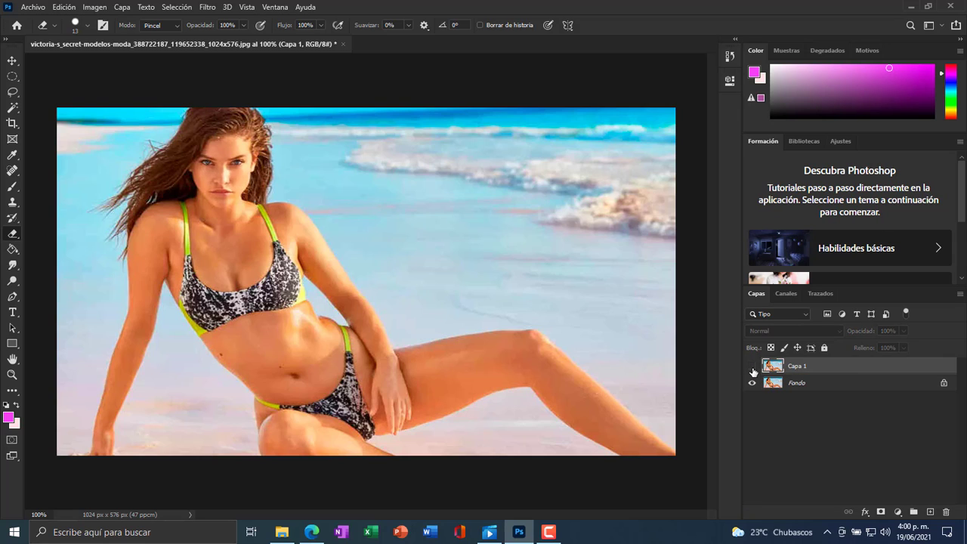
click(751, 365)
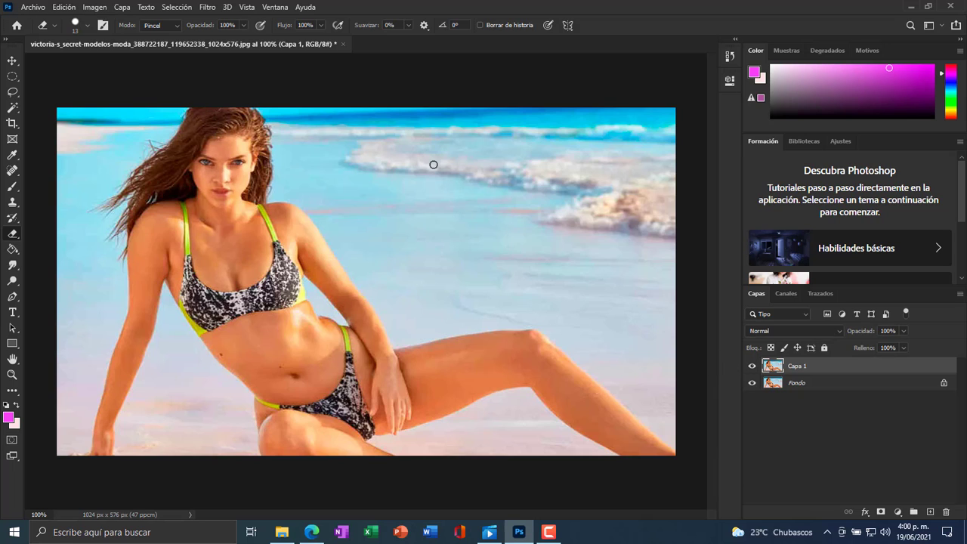
Step: Delete the face-edited Capa 1, duplicate Fondo again, and open the new copy in the Liquify filter
click(208, 8)
click(752, 365)
key(Delete)
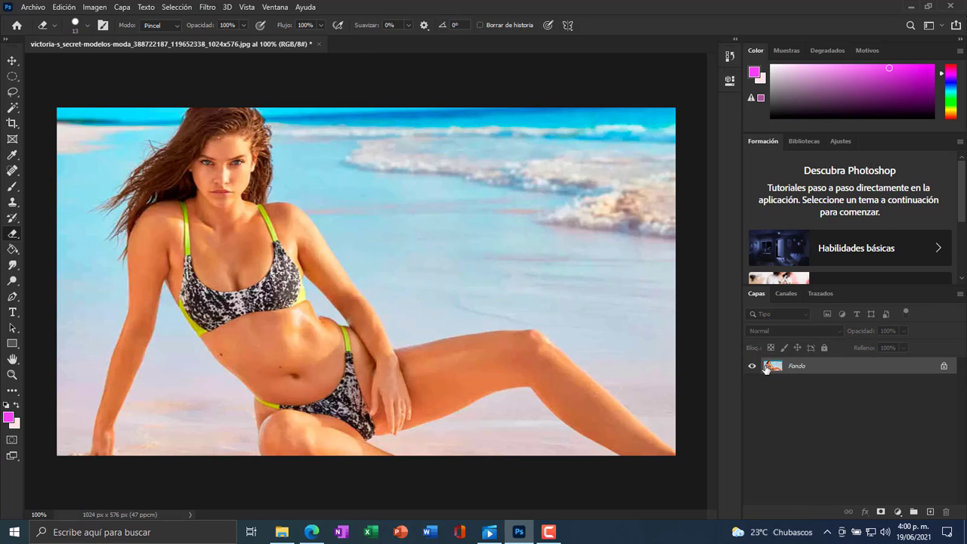
key(ctrl+j)
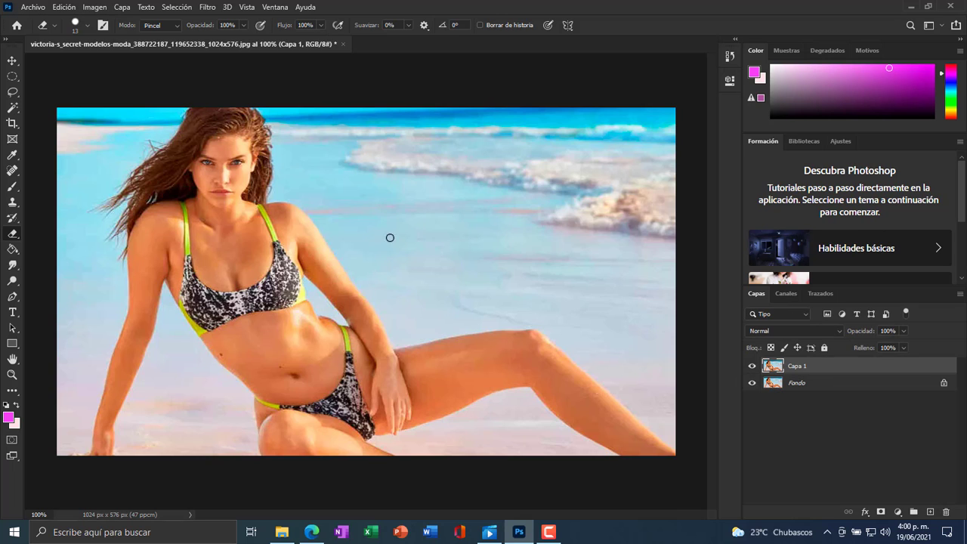
click(207, 7)
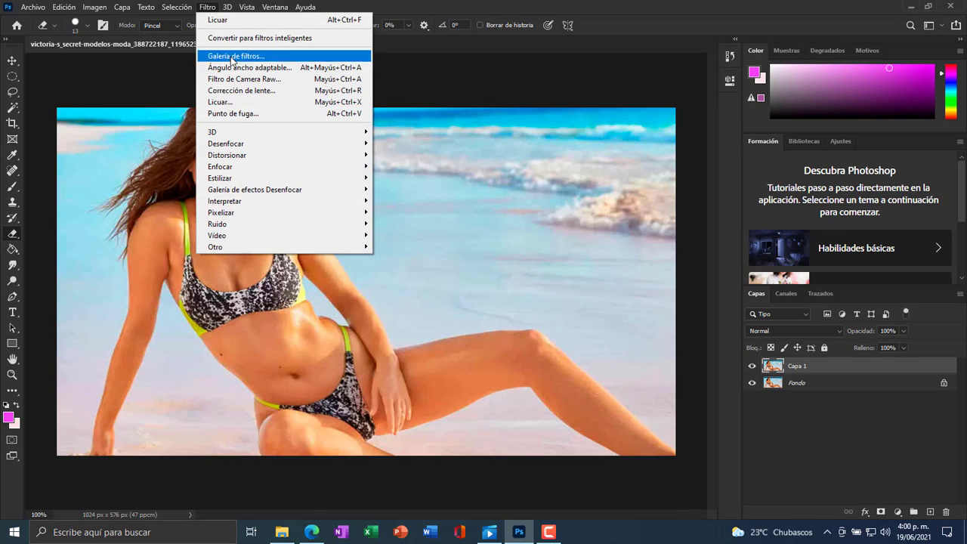
click(251, 103)
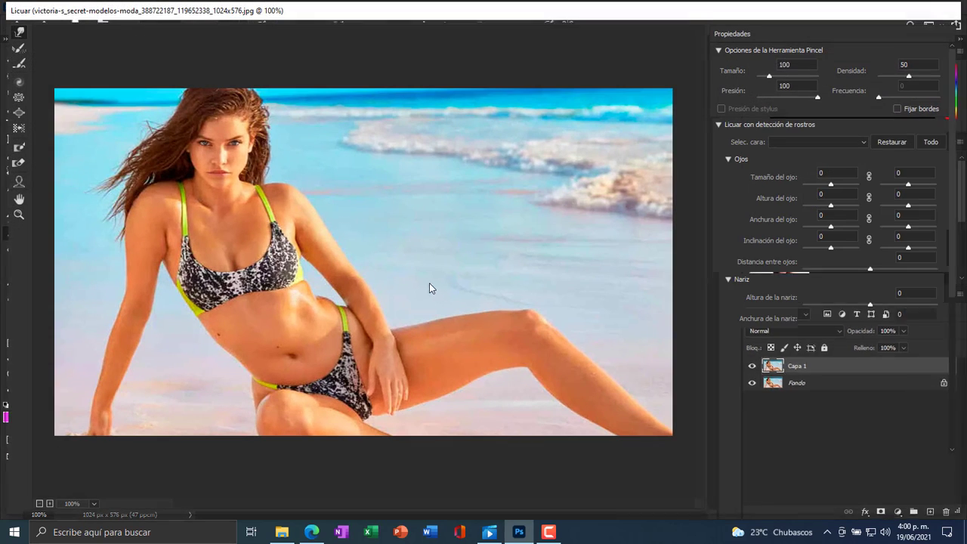
Step: Inflate both bikini cups with the Bloat tool at size 77 and apply the Liquify changes
click(18, 112)
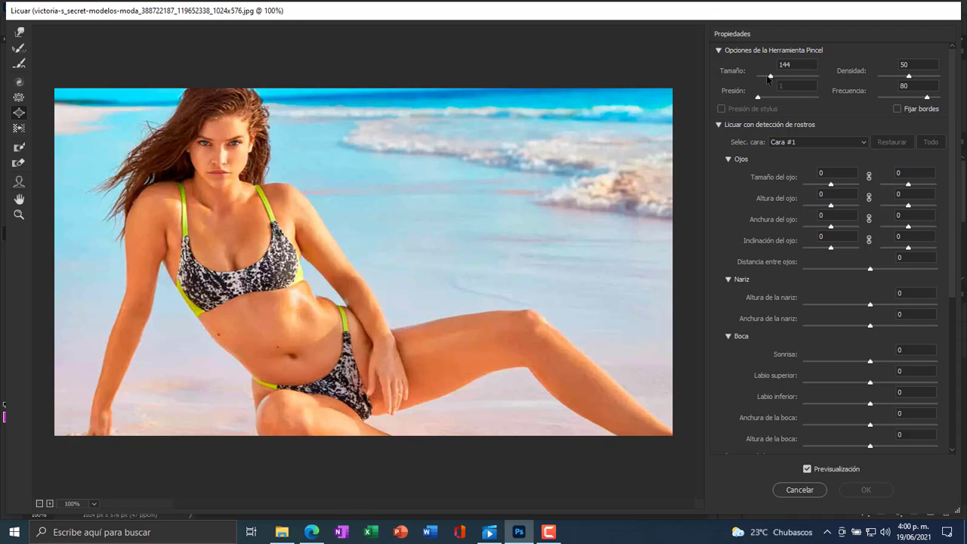
click(226, 279)
click(268, 263)
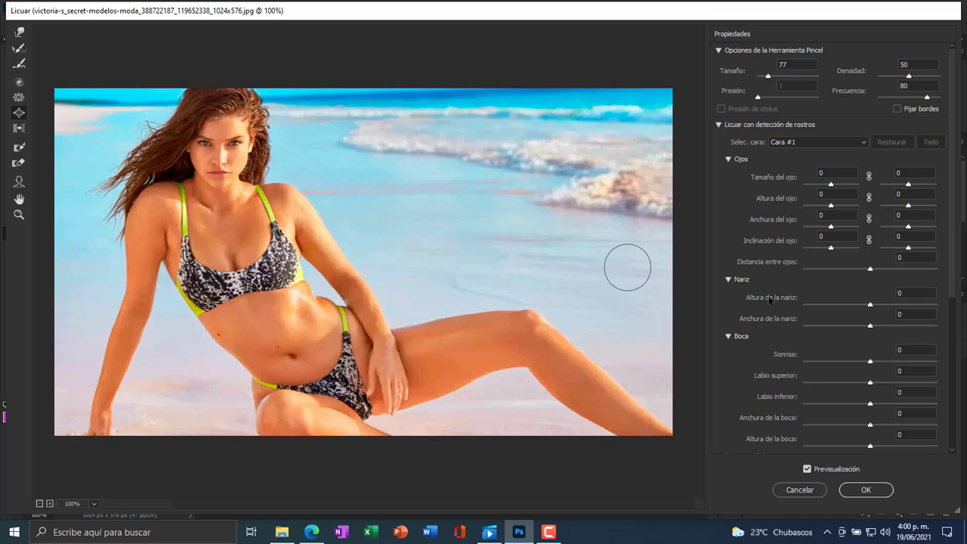
click(875, 493)
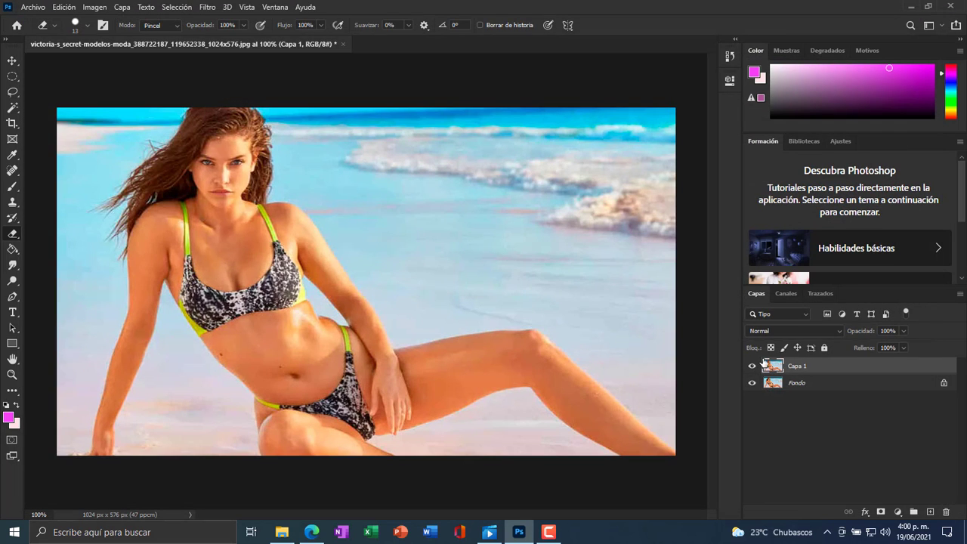
Step: Compare the enlarged bust with the original by toggling Capa 1's visibility several times, leaving the layer visible
click(752, 367)
click(751, 367)
click(751, 367)
click(752, 368)
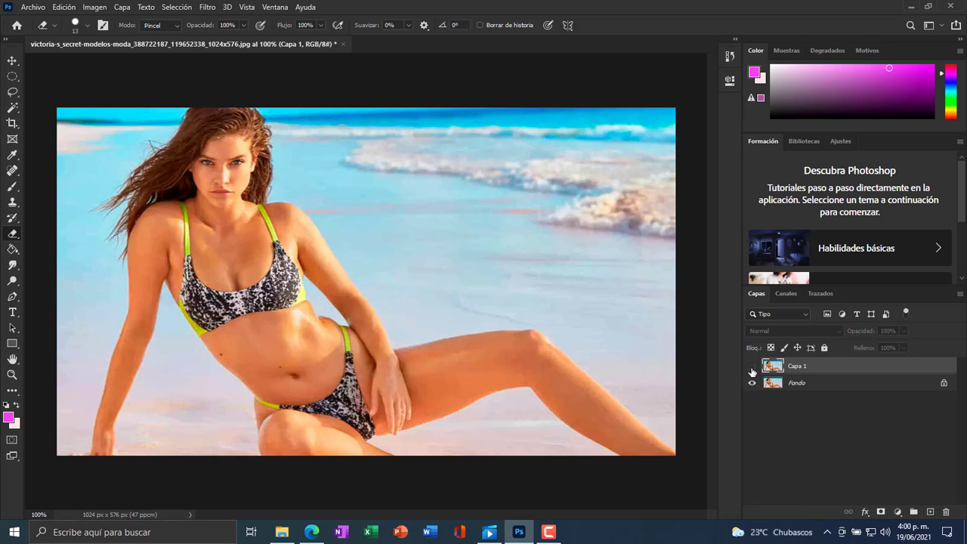
click(752, 370)
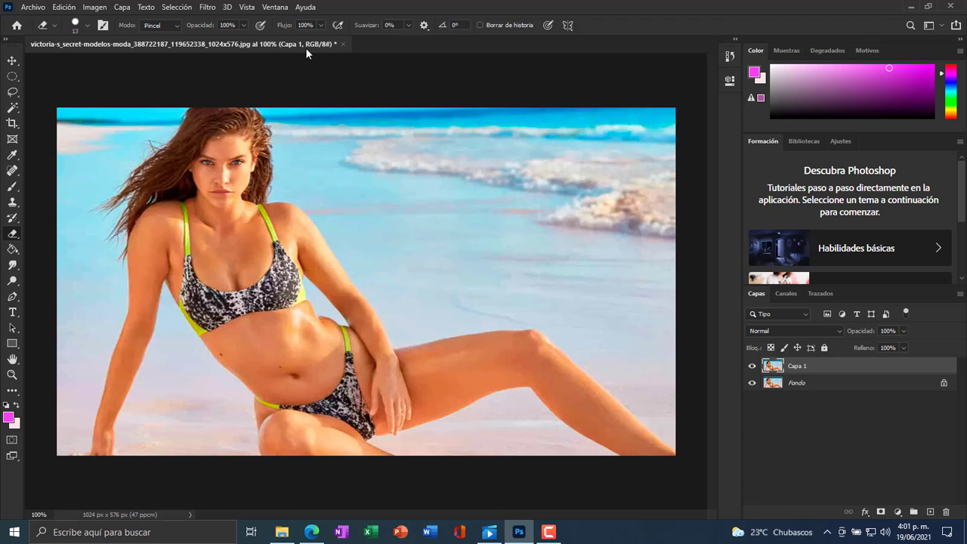
Step: Close the beach photo document
click(342, 43)
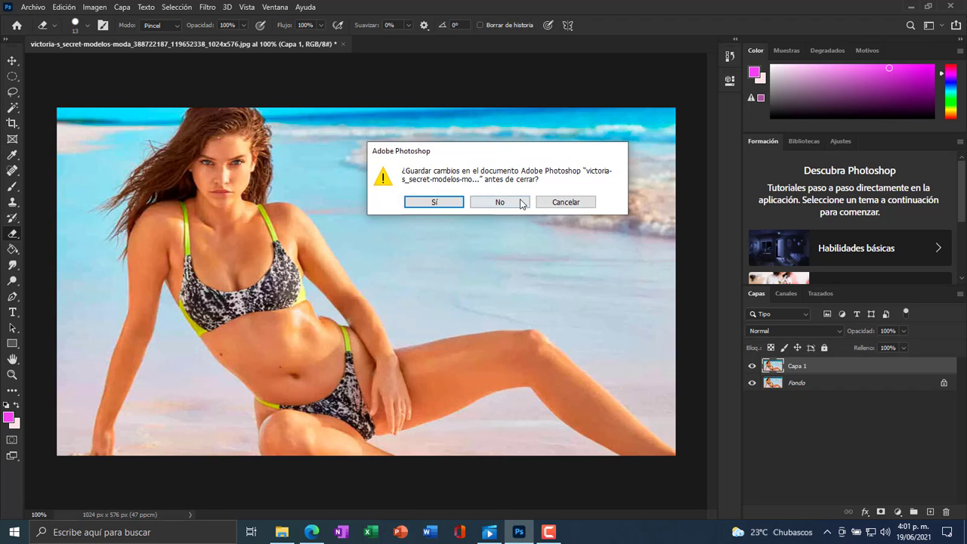